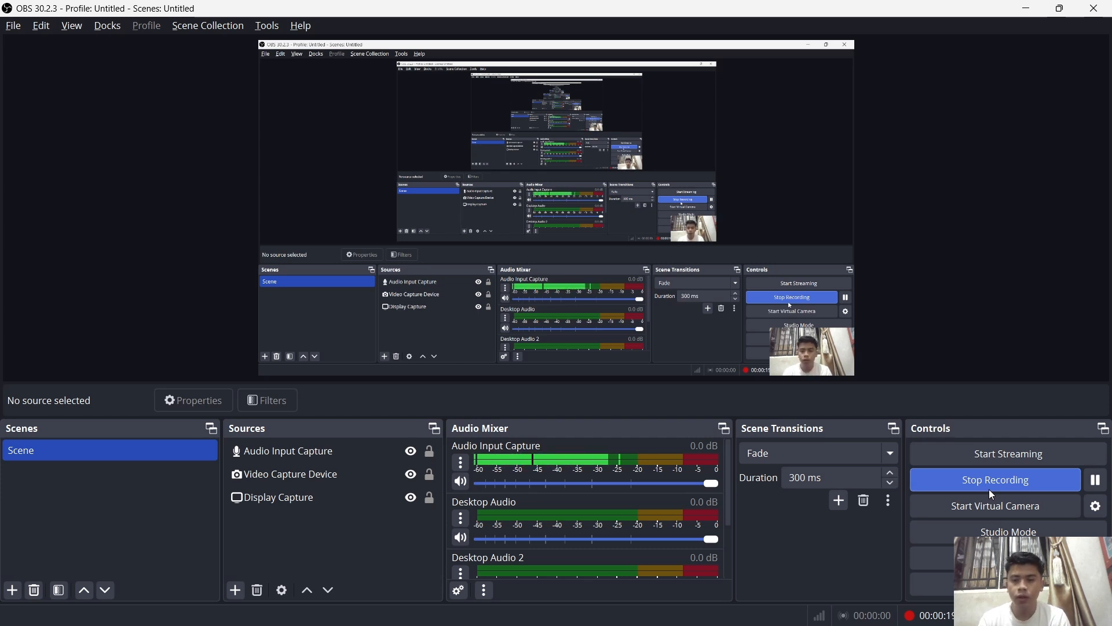
- Switch to the lab document beside Packet Tracer and review its topology, addressing table, objectives and basic router settings instructions
key("alt+Tab")
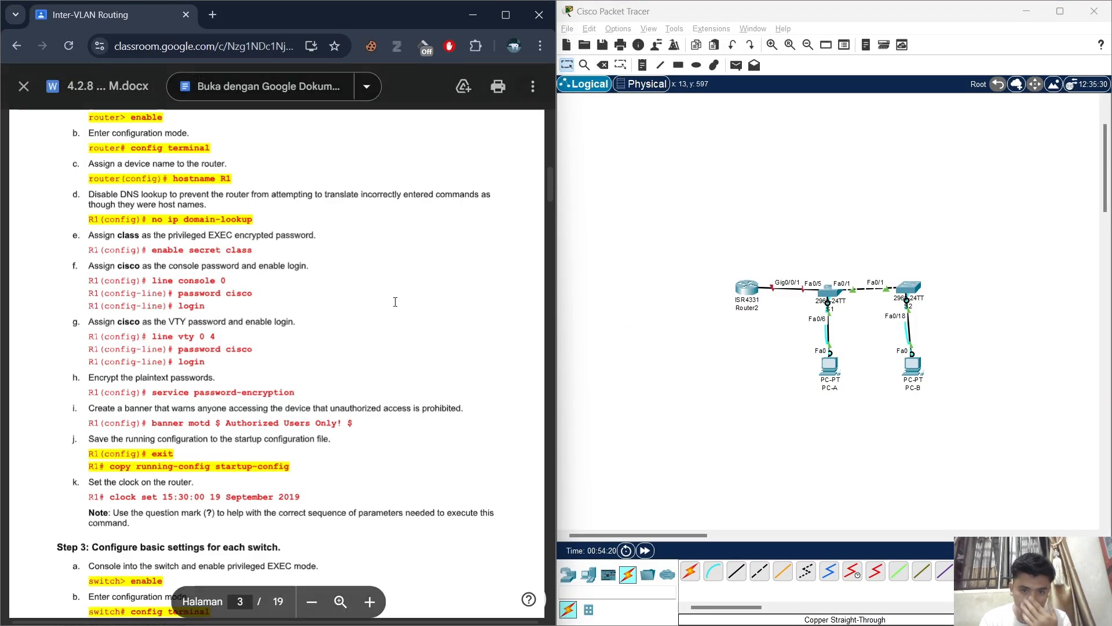
scroll(406, 298, "up", 20)
scroll(439, 299, "up", 10)
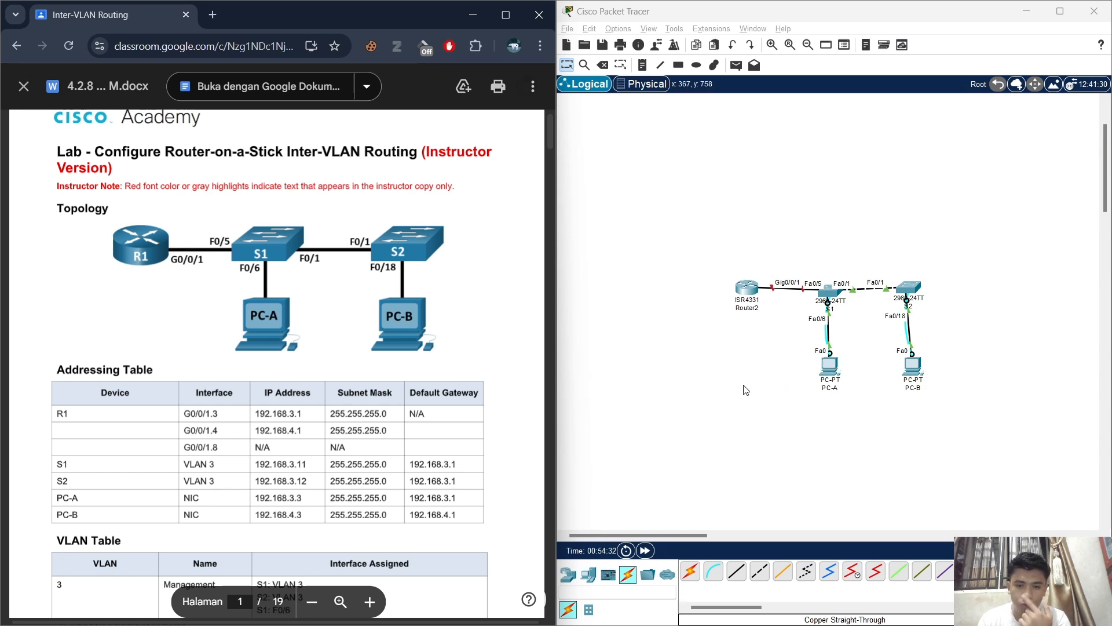
scroll(571, 402, "right", 2)
scroll(571, 401, "down", 1)
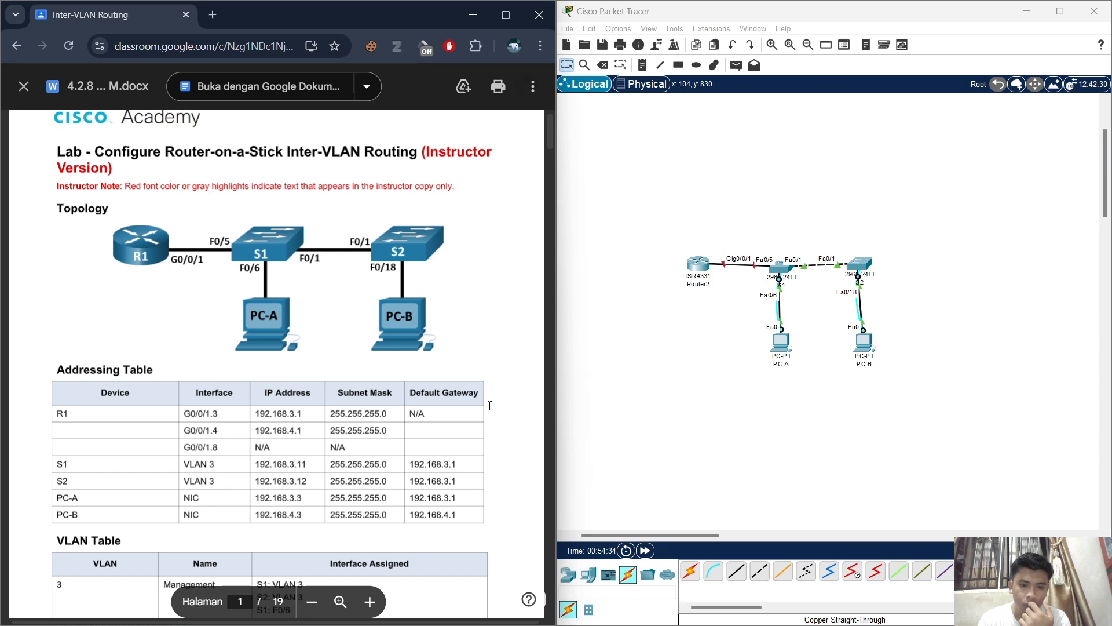
scroll(492, 404, "down", 1)
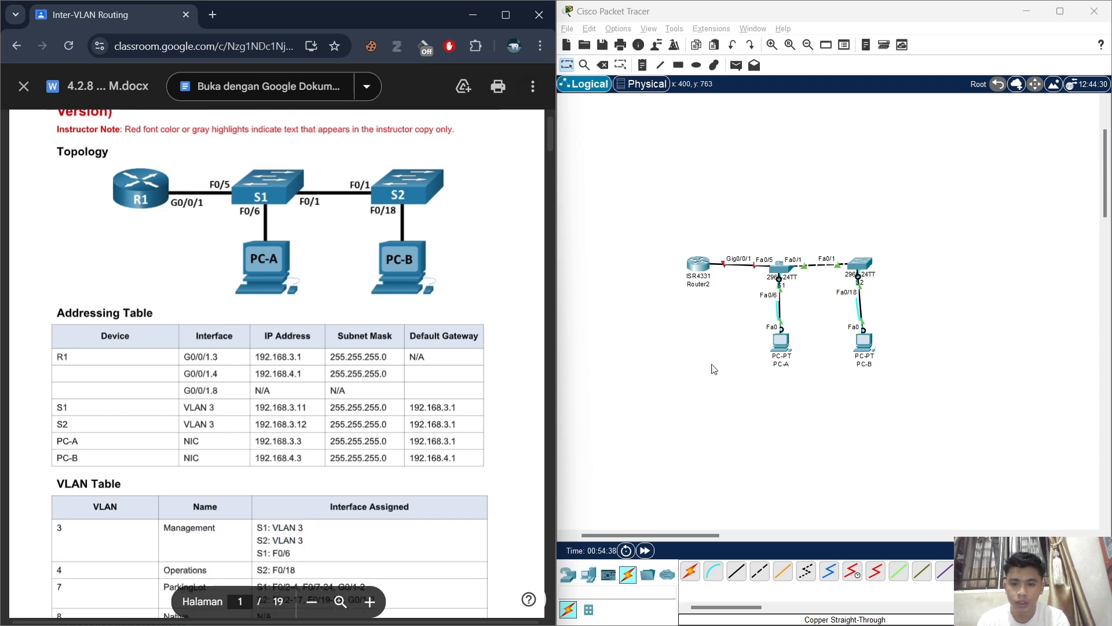
mouse_move(558, 384)
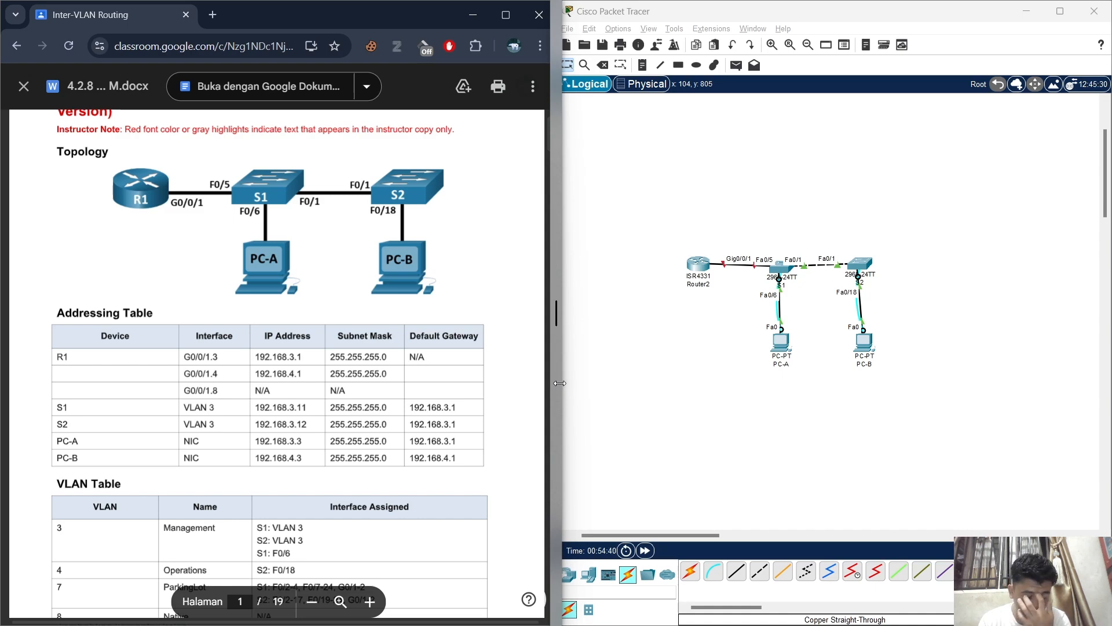
scroll(395, 400, "down", 8)
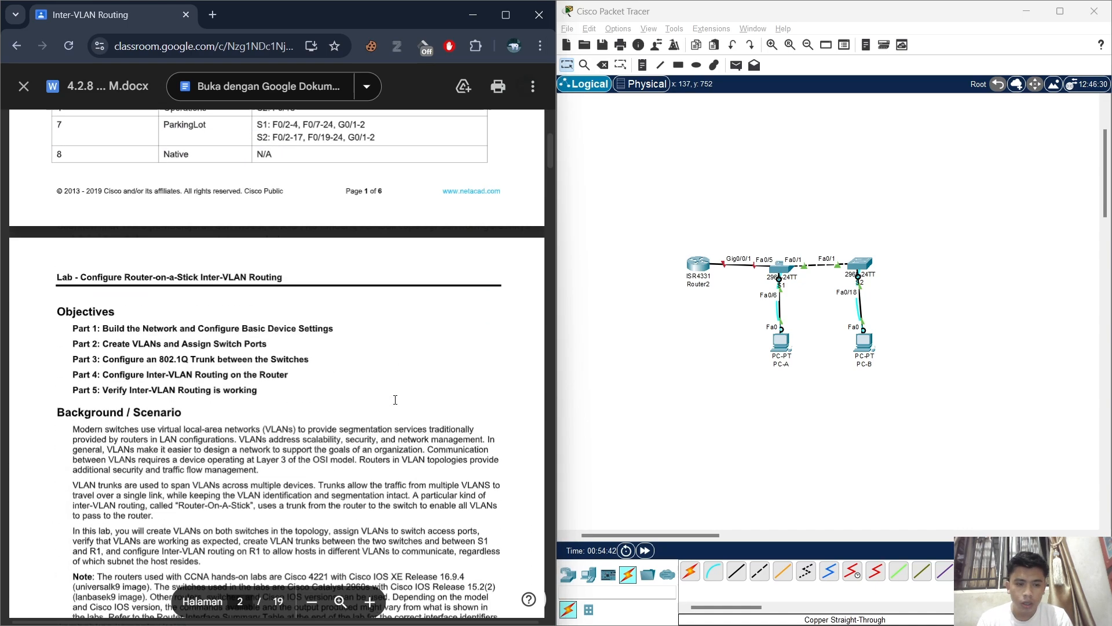
scroll(395, 400, "down", 12)
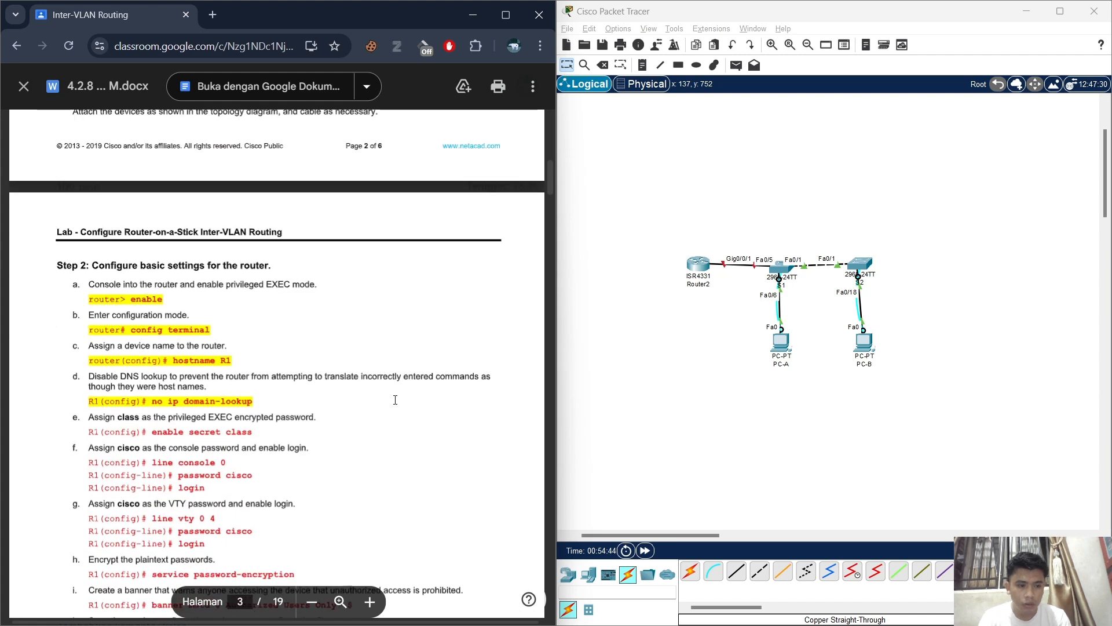
- Open Router2's command line, answer no to the initial configuration dialog and start the console session
left_click(702, 266)
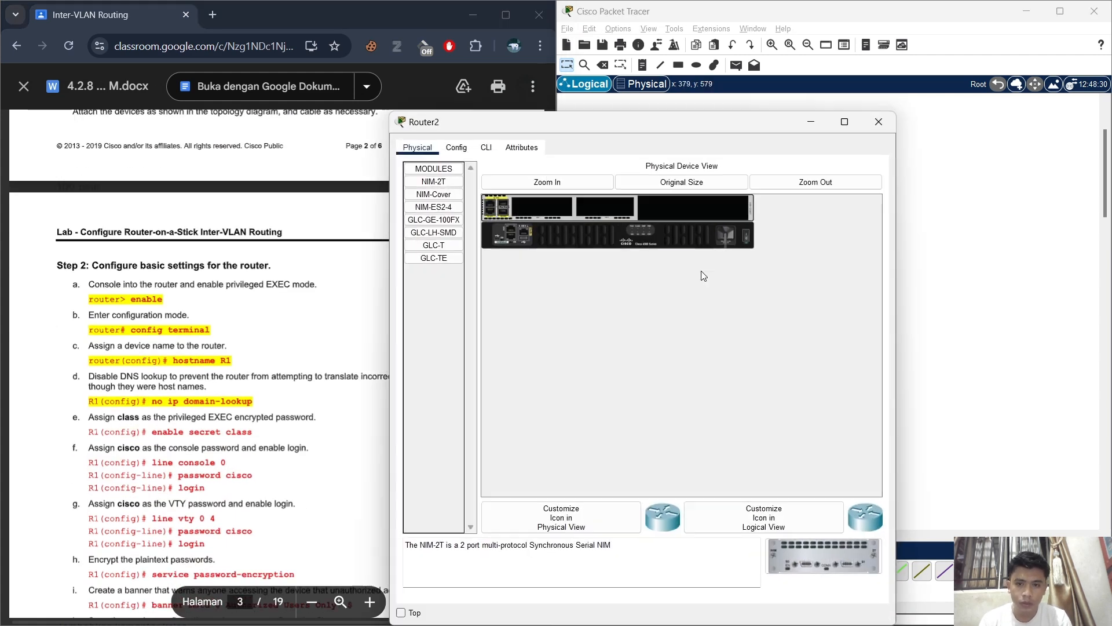
left_click(486, 150)
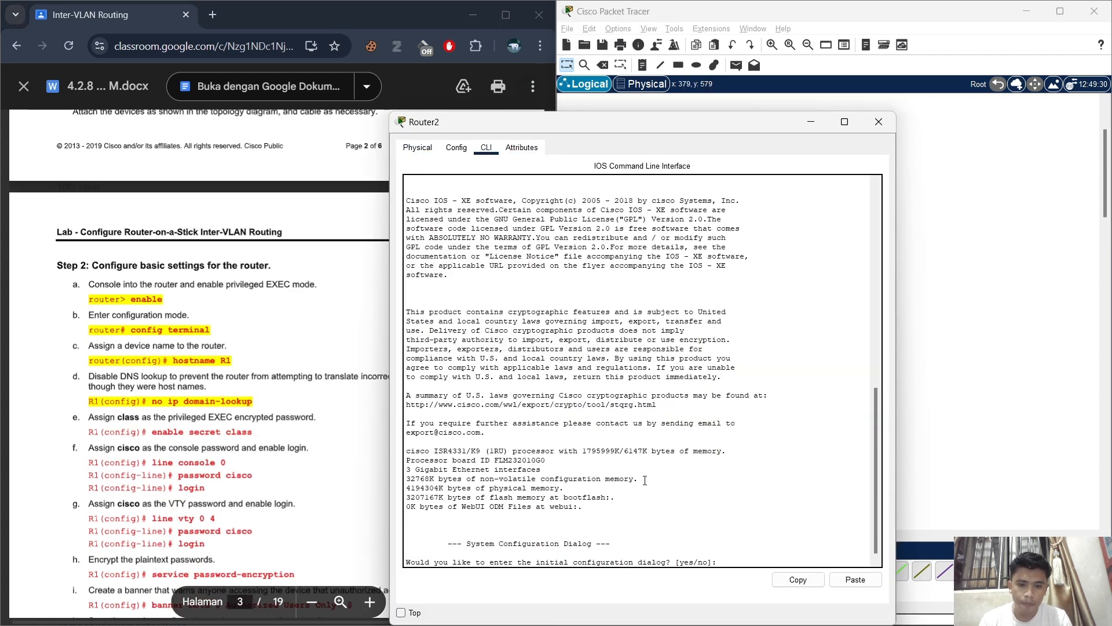
key("Return")
key("Return")
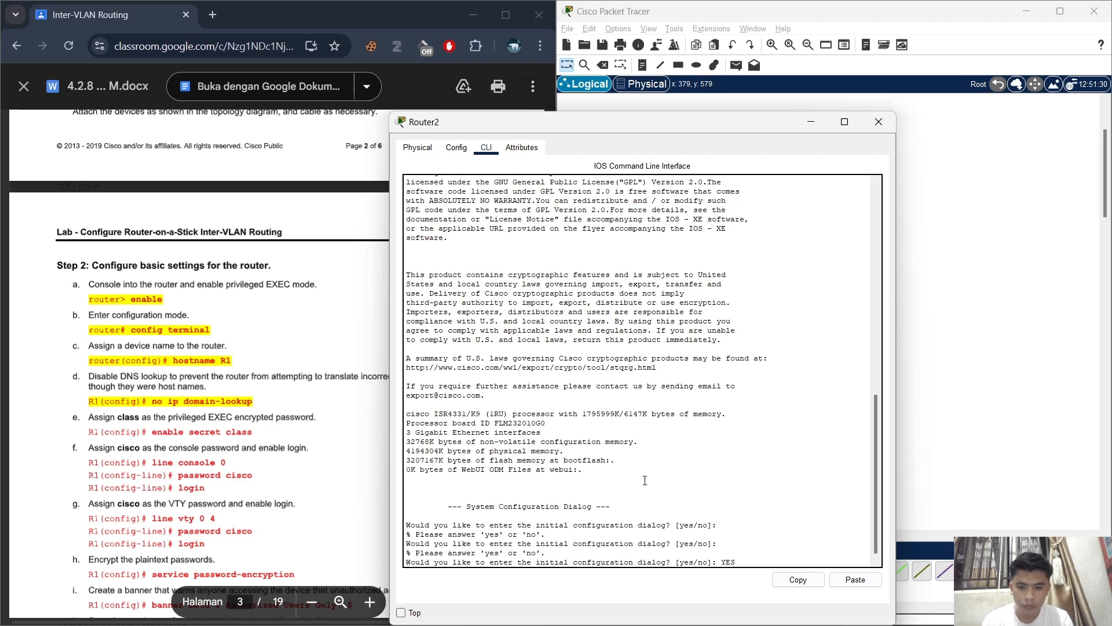
type("YES")
key("BackSpace")
key("BackSpace")
key("BackSpace")
type("no")
key("Return")
key("Return")
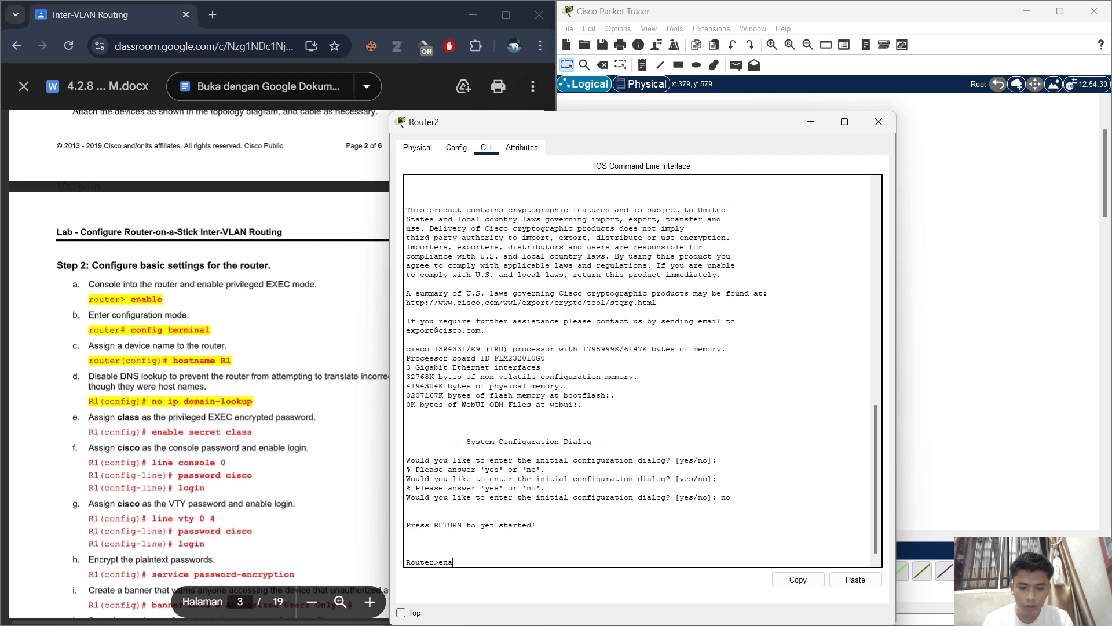
- Enter privileged EXEC mode and global configuration mode on the router, and set its hostname to R1
type("ena")
key("Return")
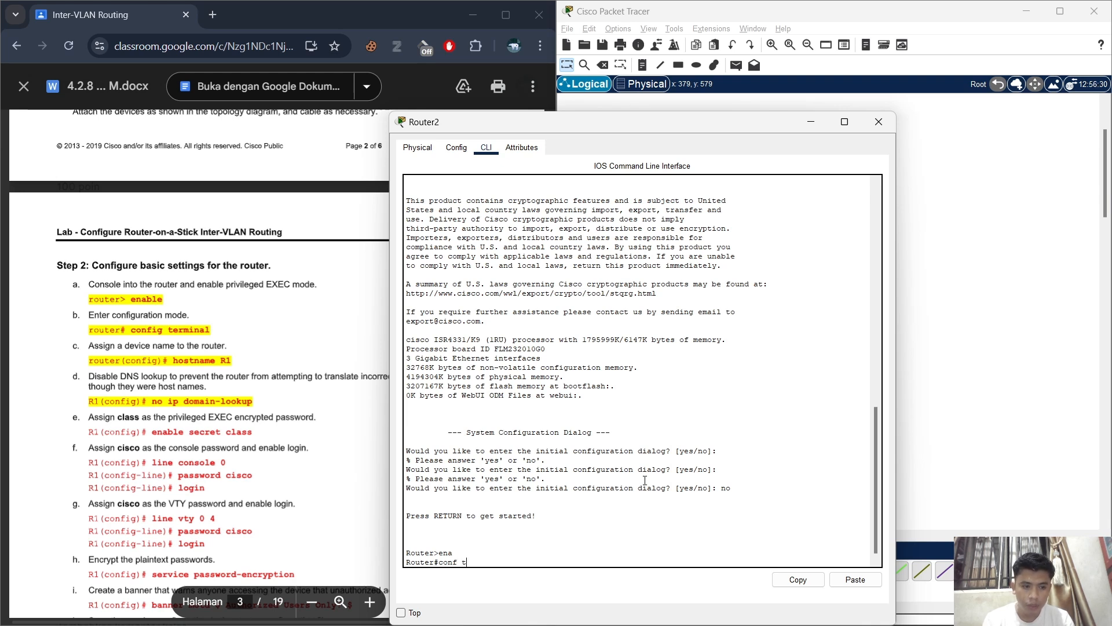
key("Return")
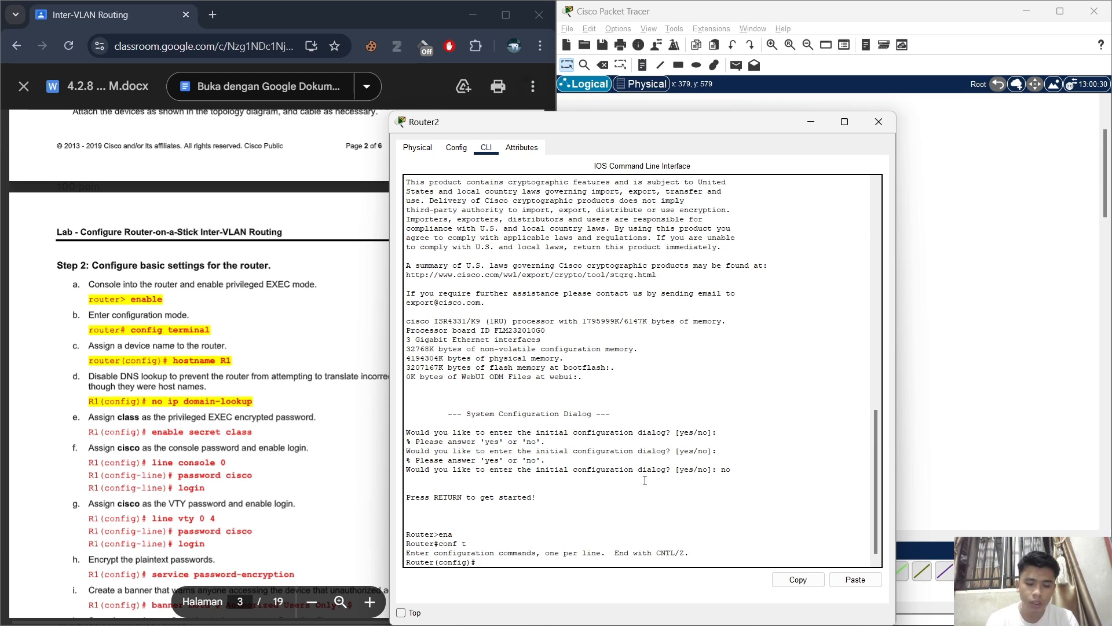
type("hostname")
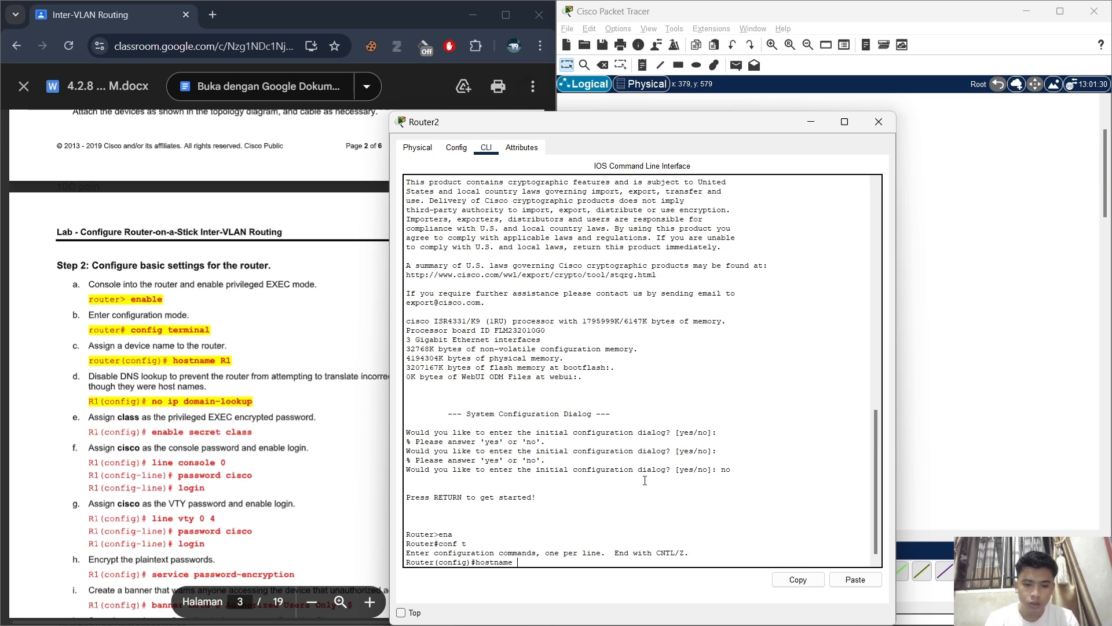
type(" R1")
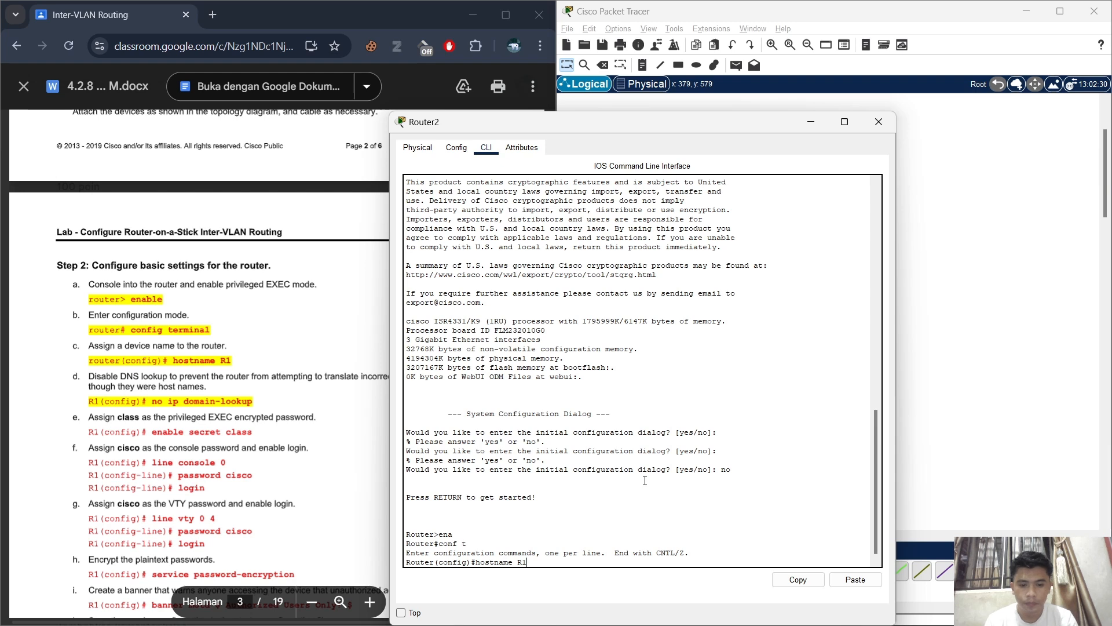
key("Return")
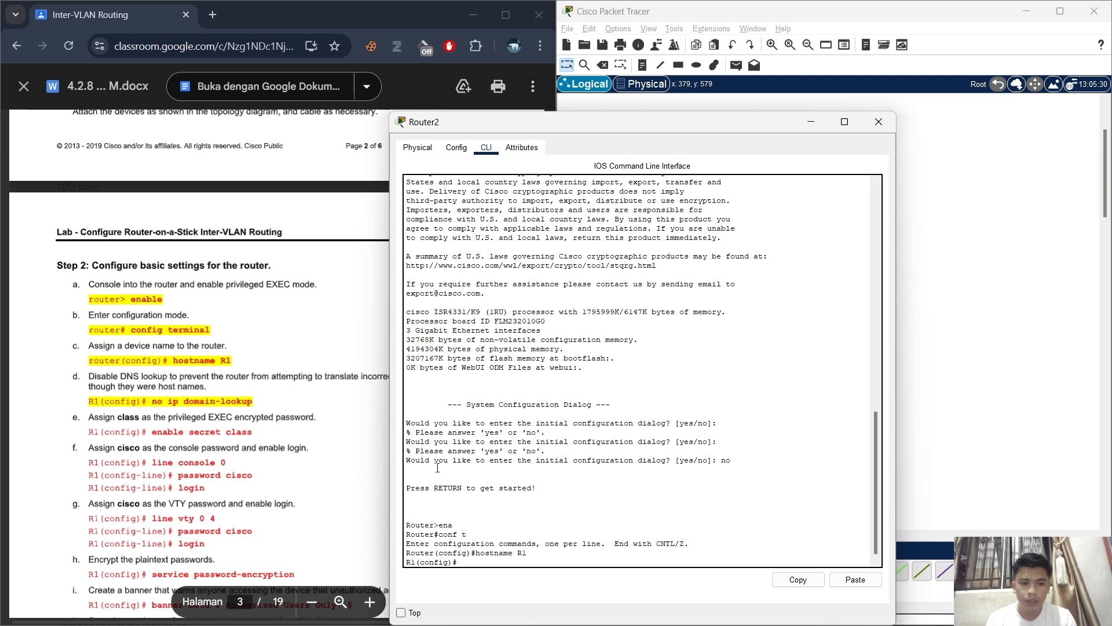
- Disable DNS lookup on R1 with the command no ip domain-lookup
type("no")
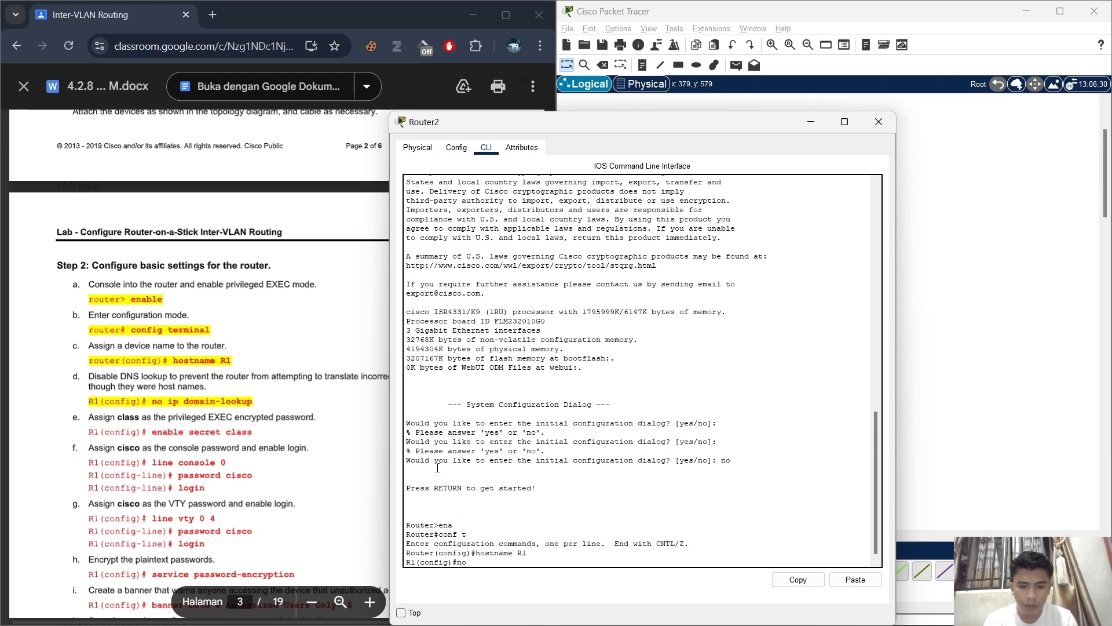
type(" ip domain-")
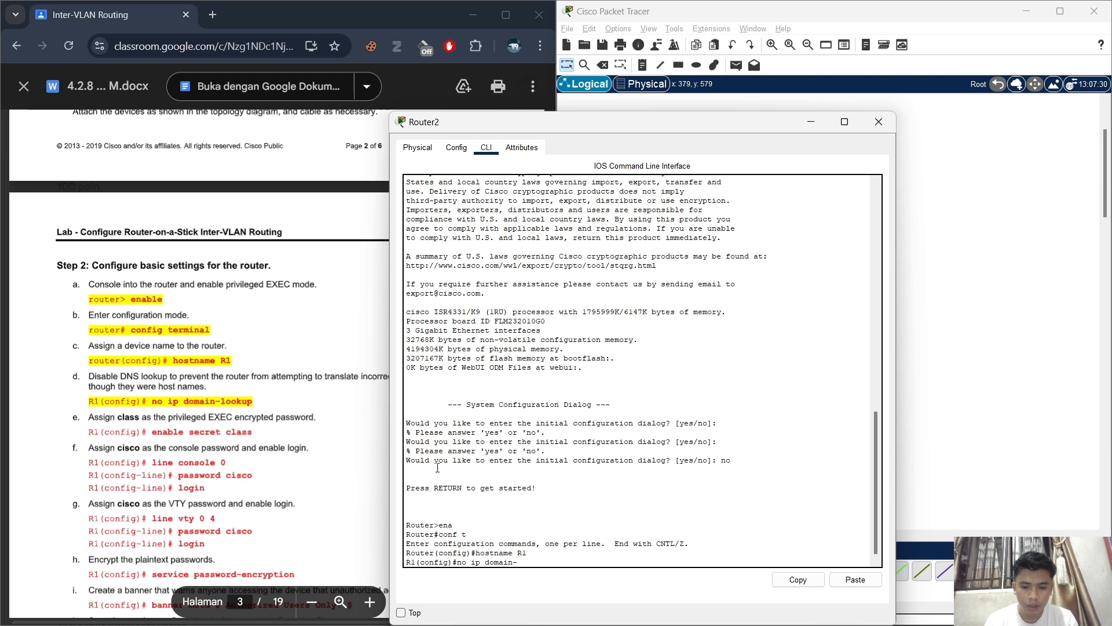
type("looku")
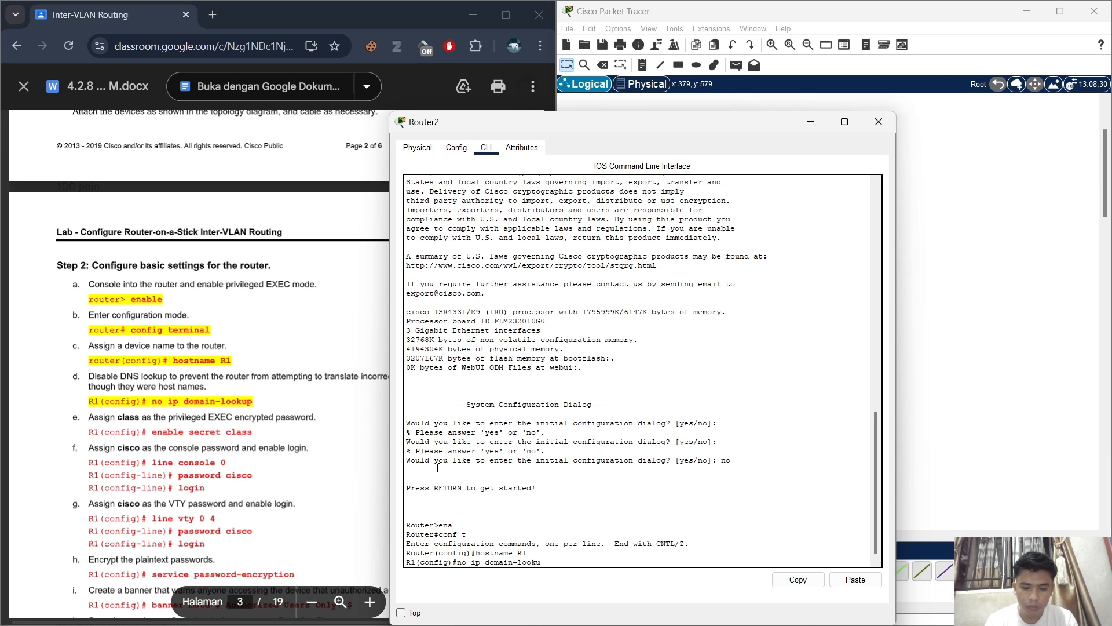
type("p")
key("Return")
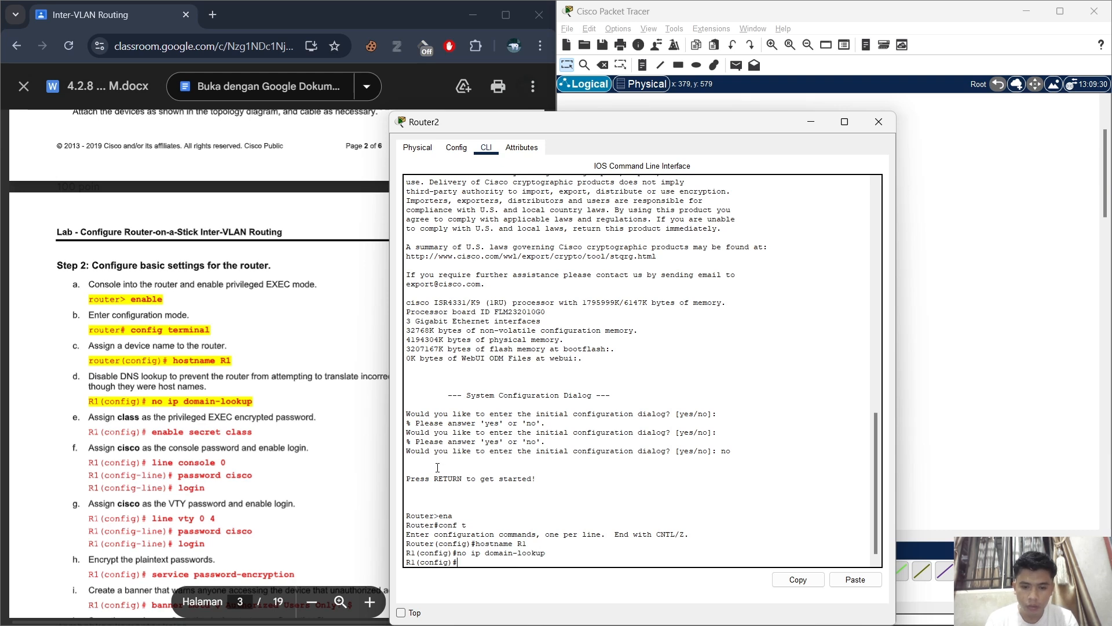
- Exit R1's configuration mode and save the running-config to startup-config, accepting the default destination filename
scroll(165, 373, "down", 4)
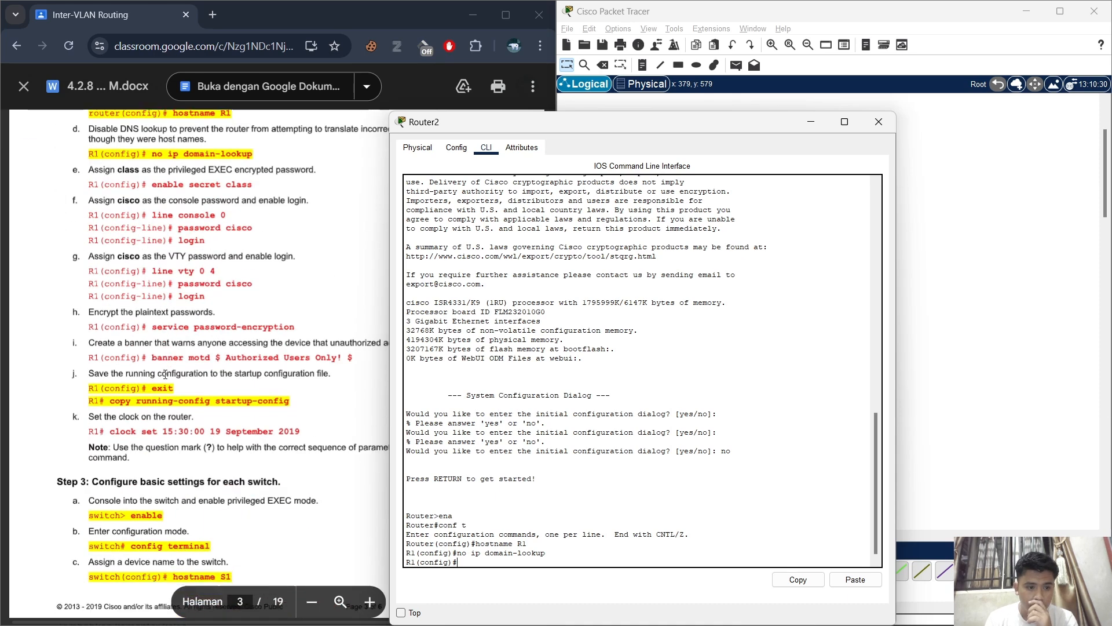
type("exit")
key("Return")
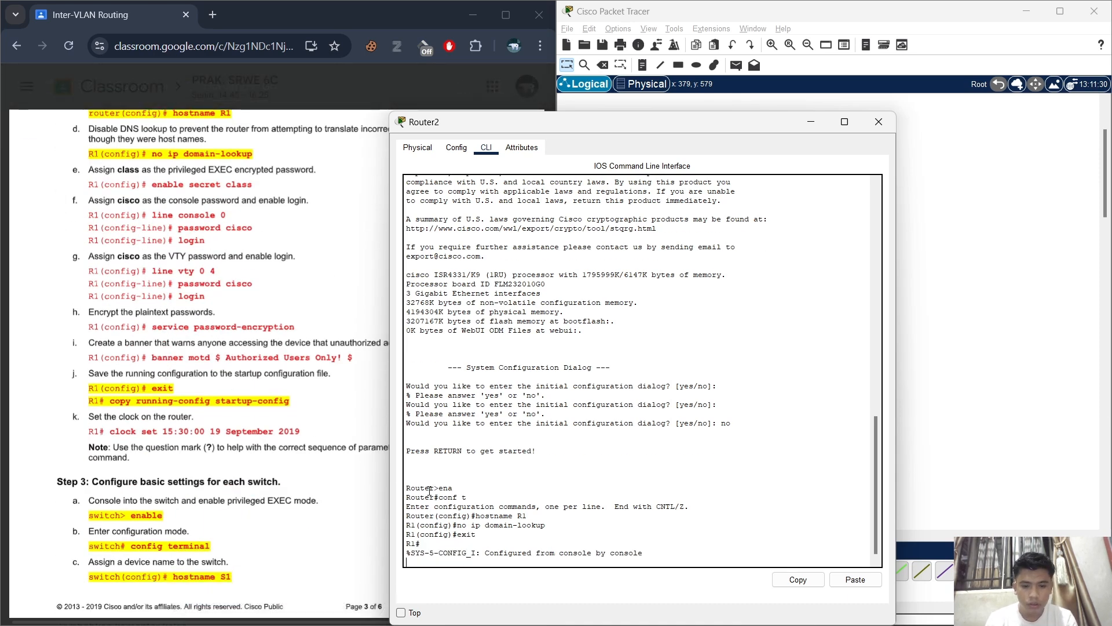
type("copy ru")
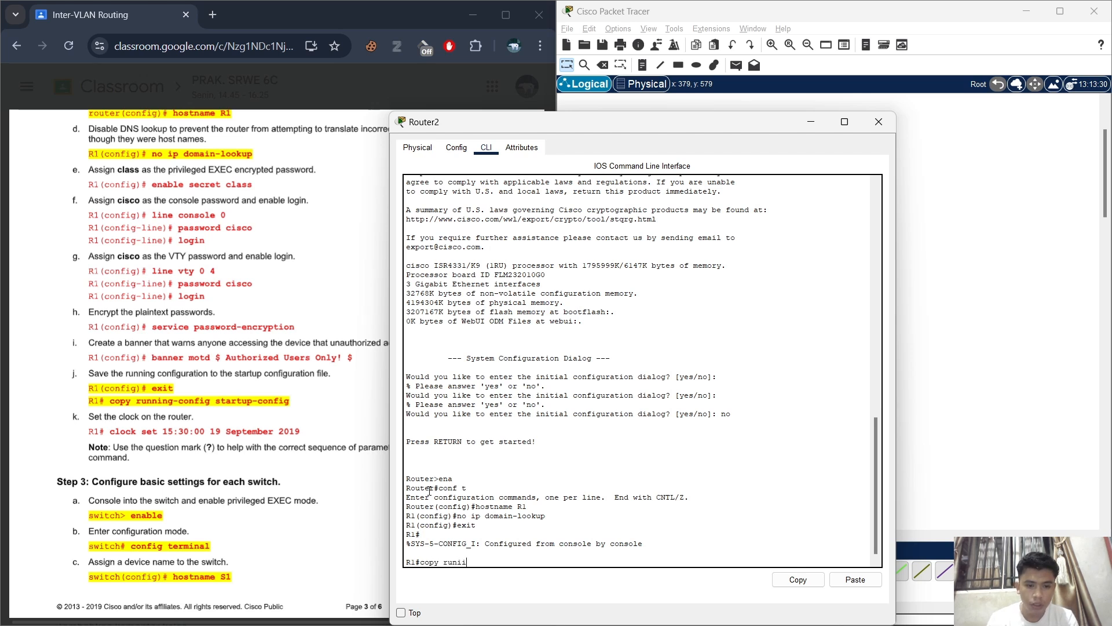
type("nii")
key("BackSpace")
key("BackSpace")
type("nig")
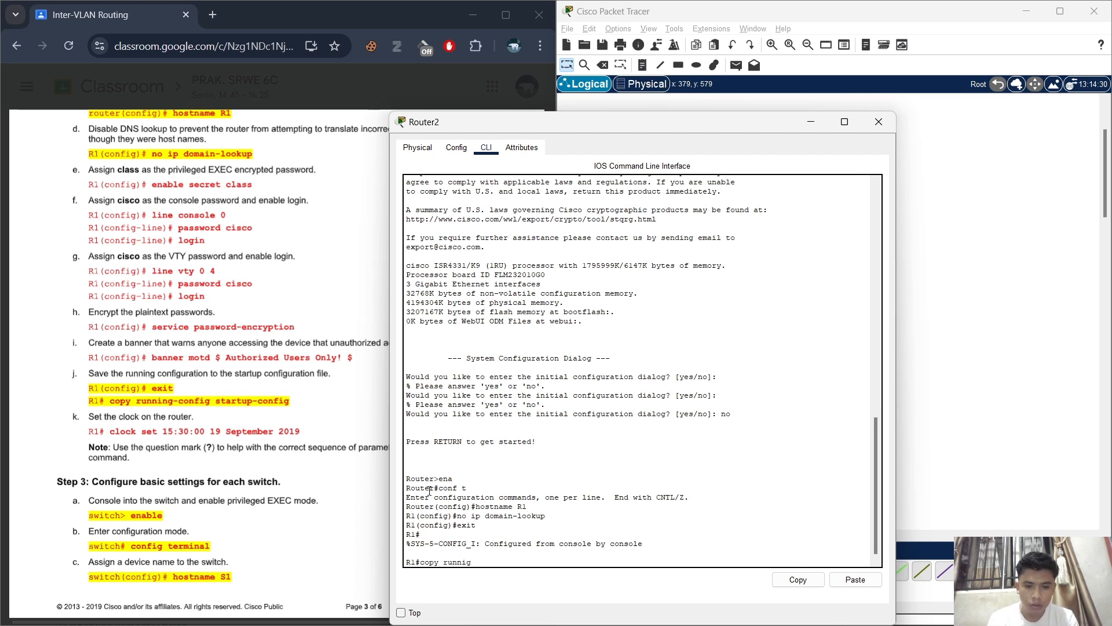
key("BackSpace")
type("ng")
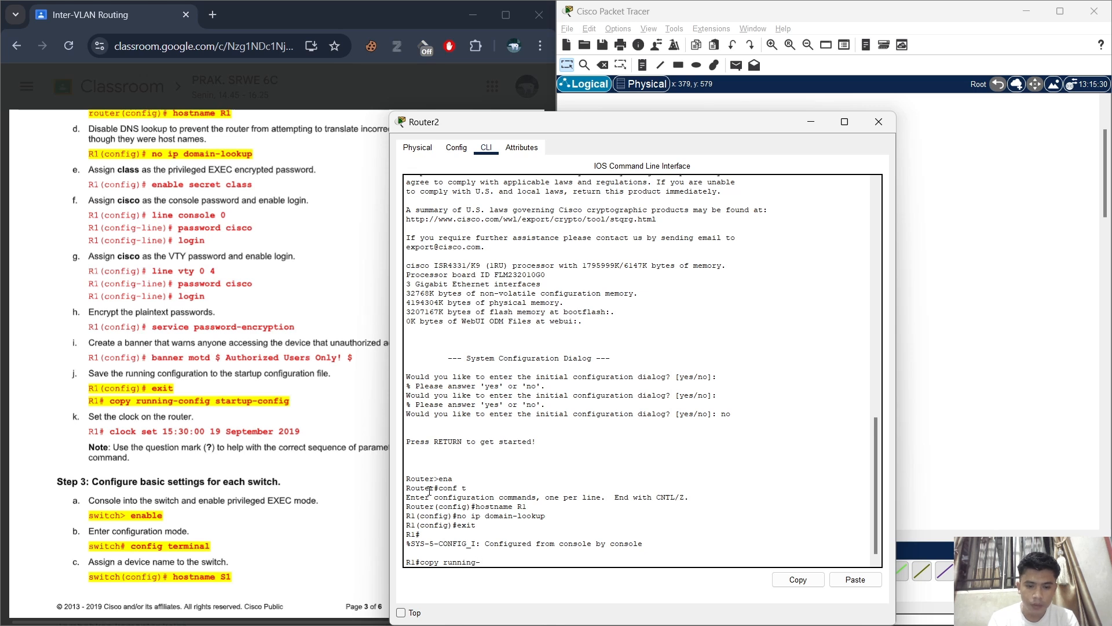
type("-config")
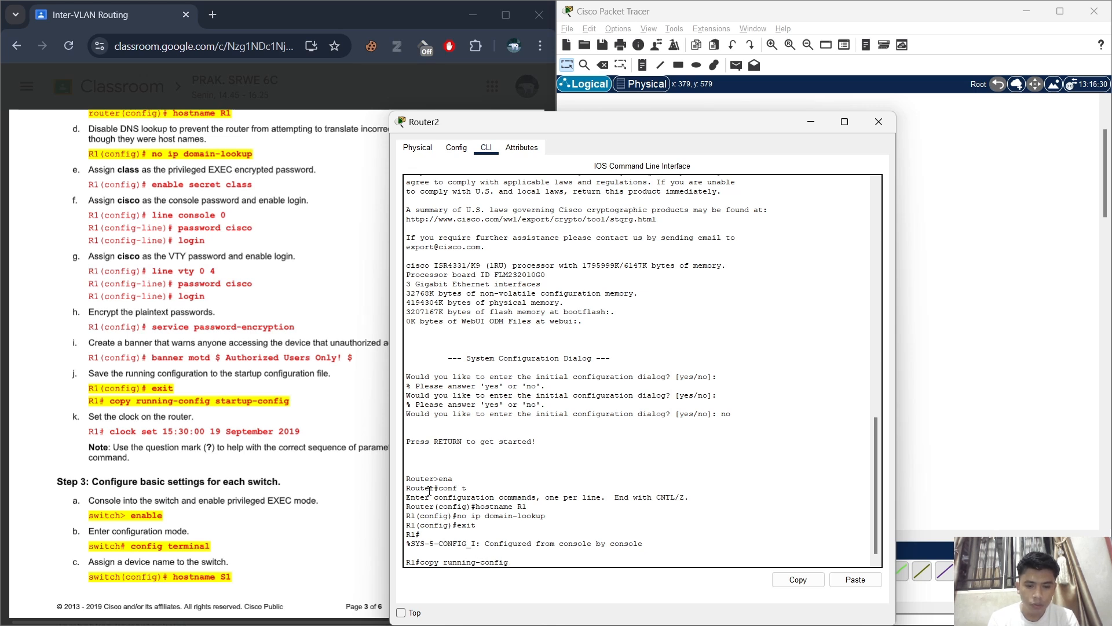
type(" startup-")
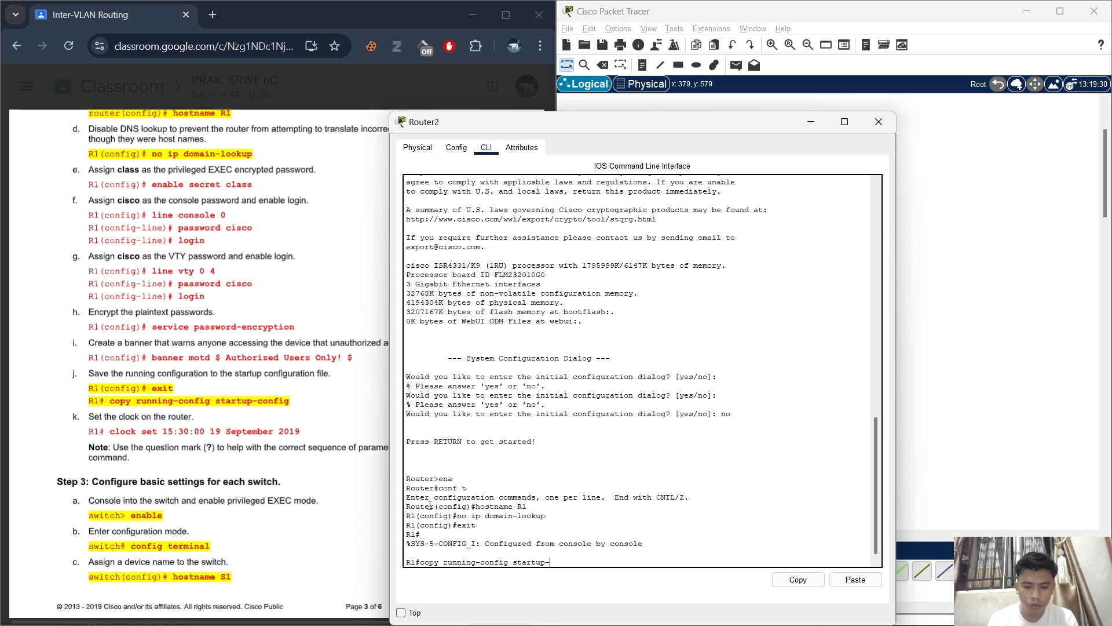
type("config")
key("Return")
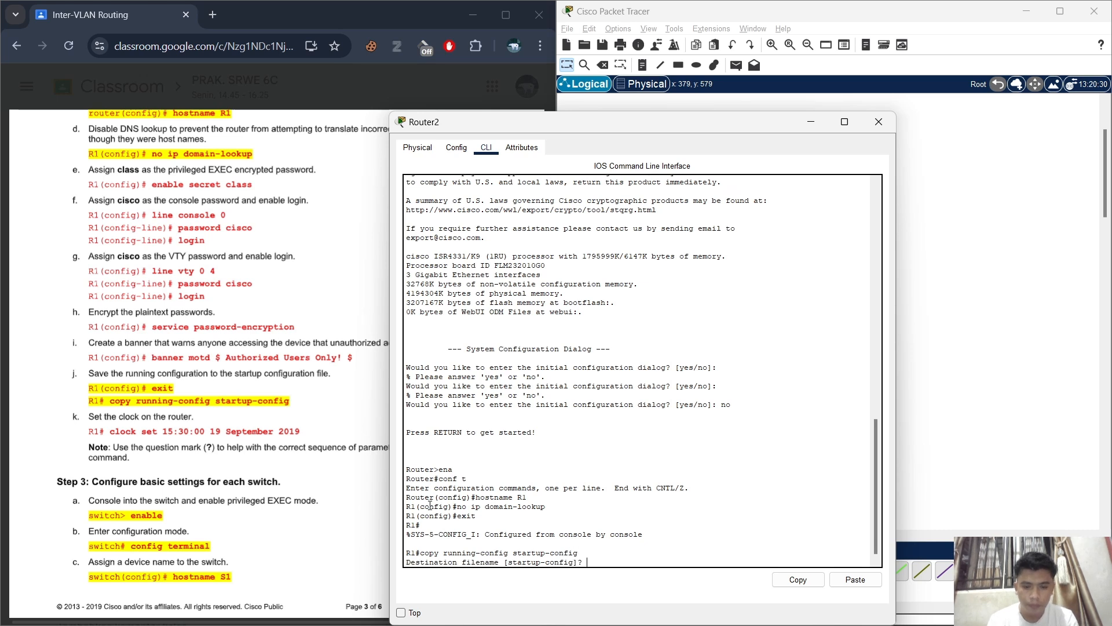
key("Return")
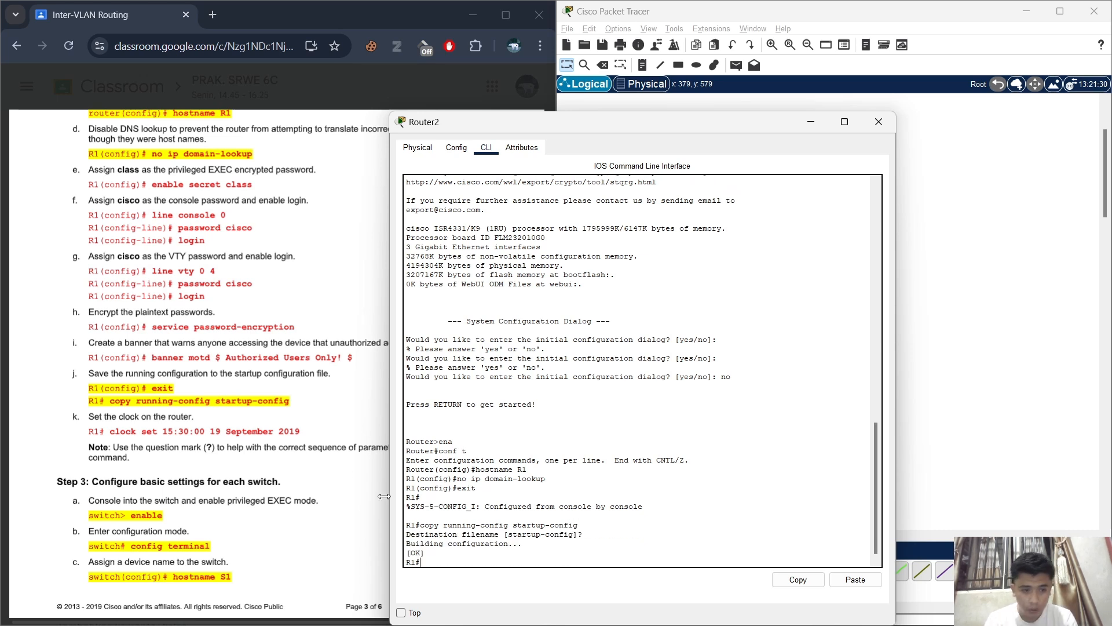
- Minimize the router window and start a console session on switch S1, moving its window clear of the lab instructions
scroll(278, 448, "down", 1)
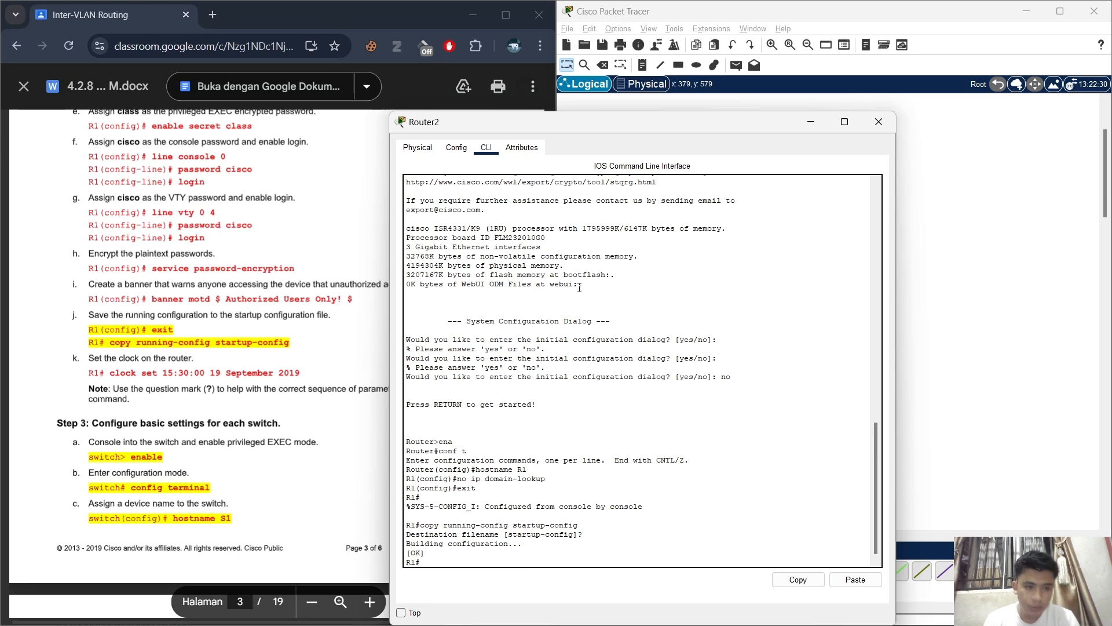
scroll(283, 403, "down", 2)
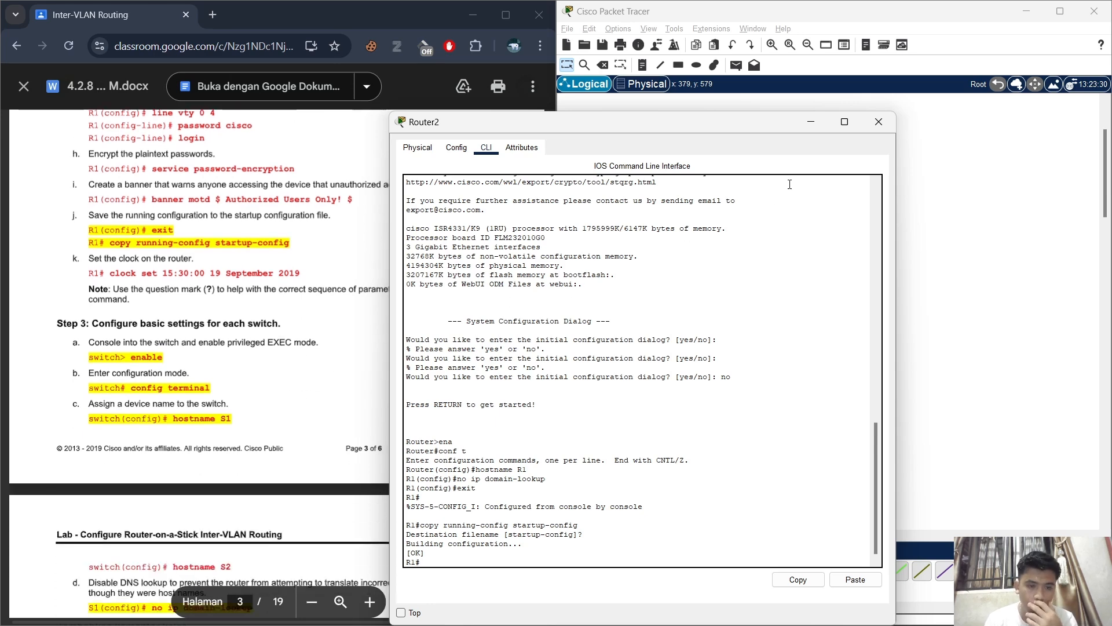
left_click(811, 122)
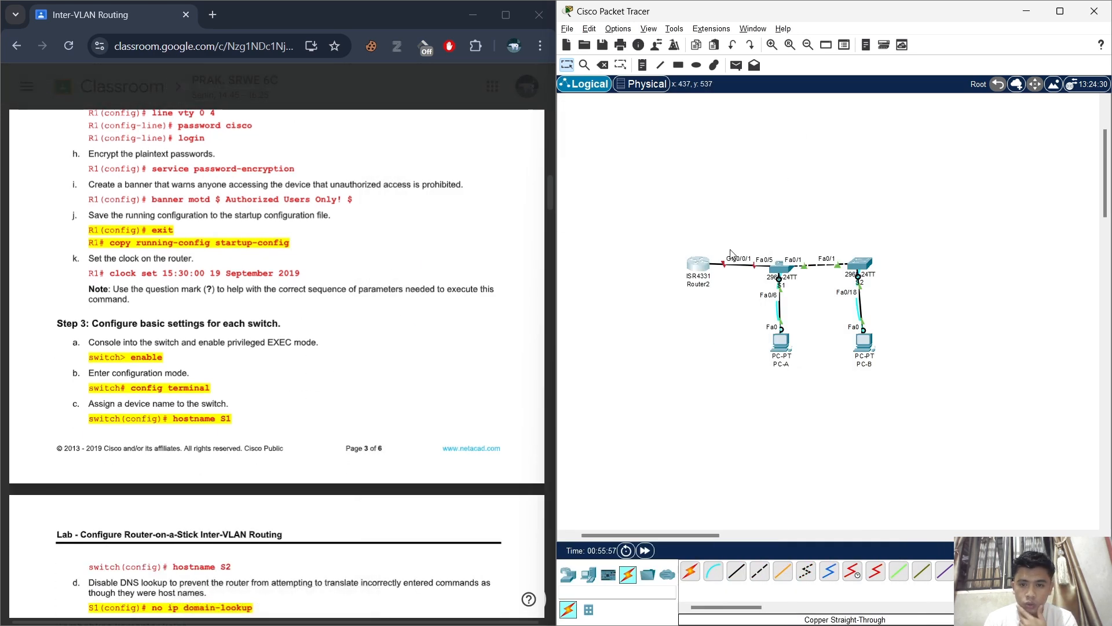
left_click(780, 271)
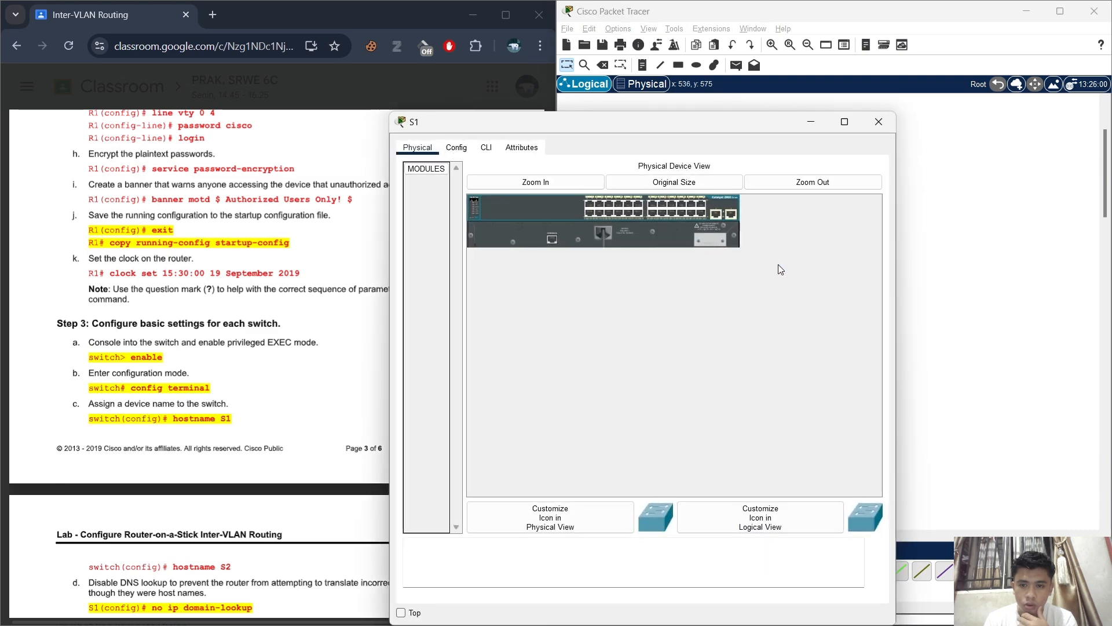
left_click(486, 148)
key("Return")
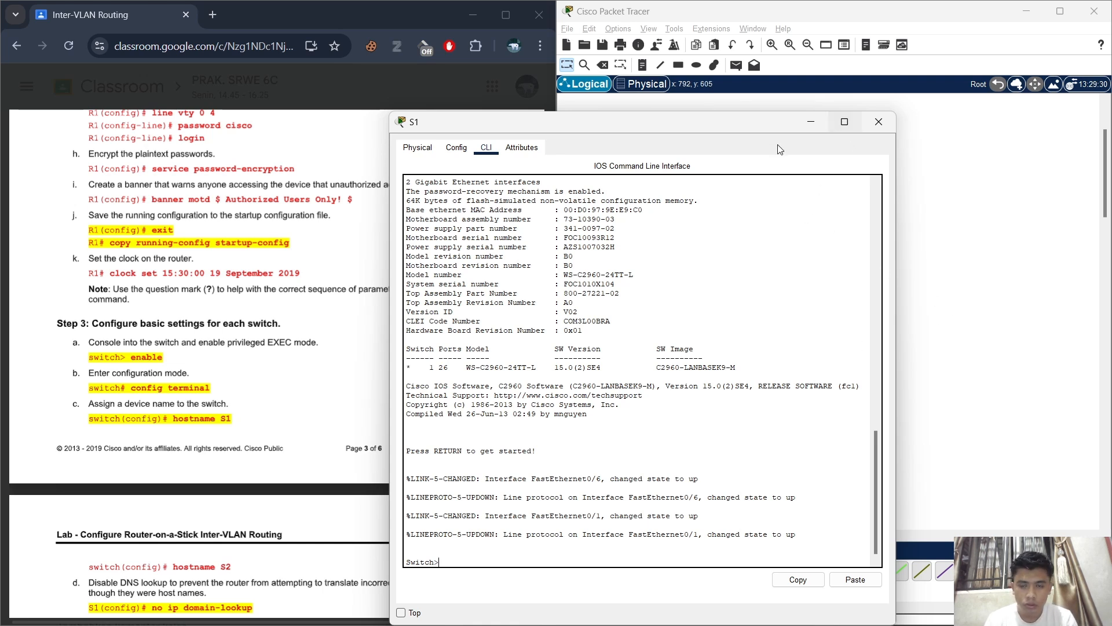
left_click_drag(688, 130, 659, 59)
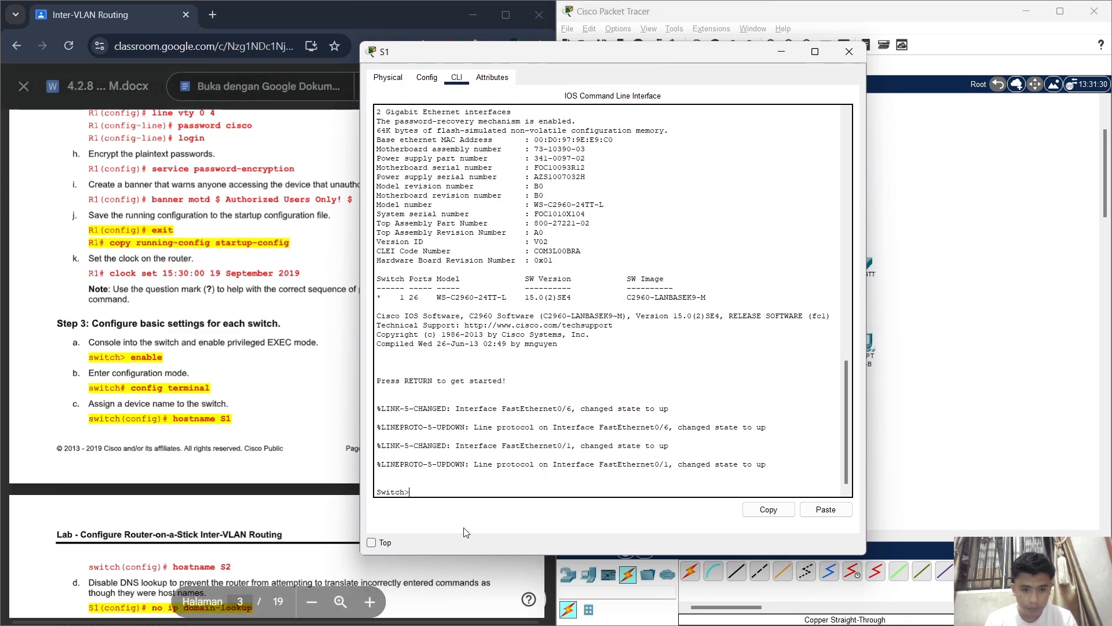
- Enter privileged EXEC mode and global configuration mode on the first switch, and set its hostname to S1
type("en")
key("Return")
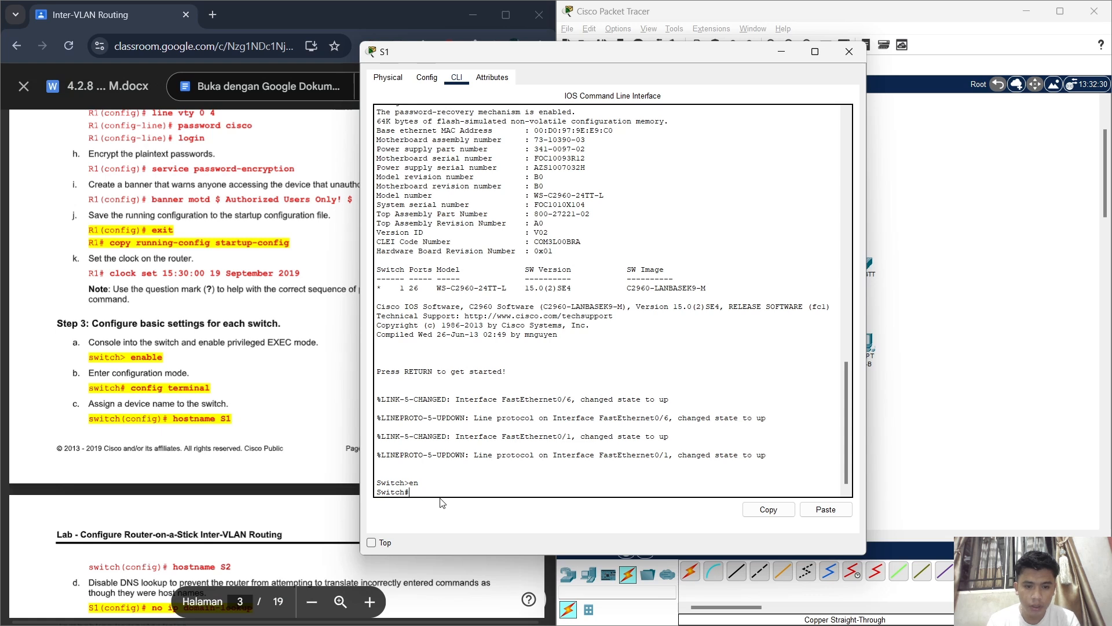
type("conf t")
key("Return")
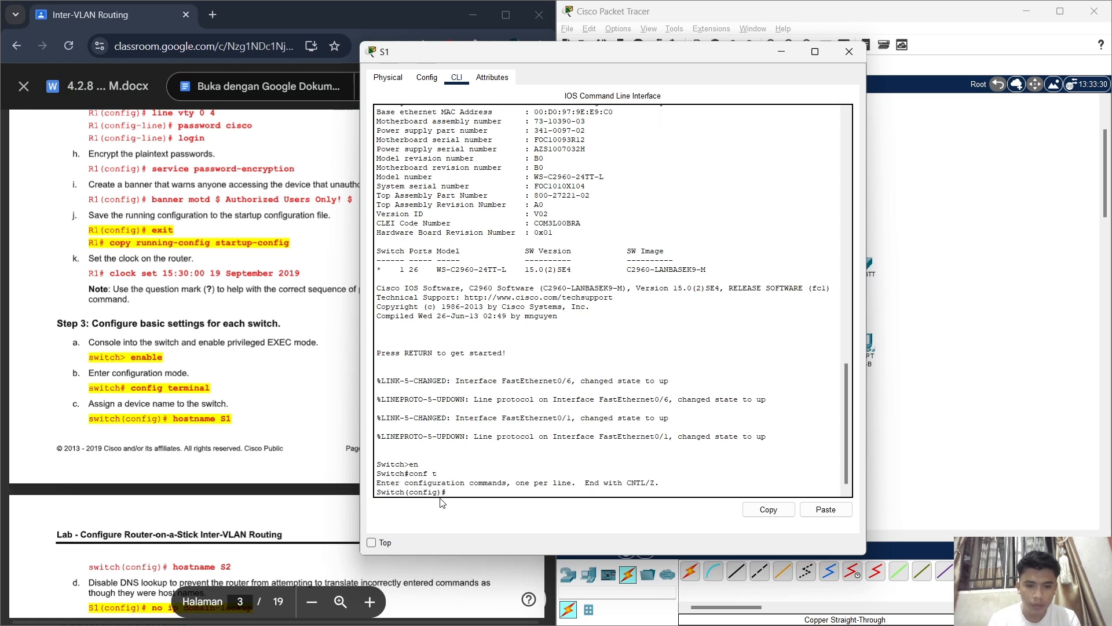
type("hostname")
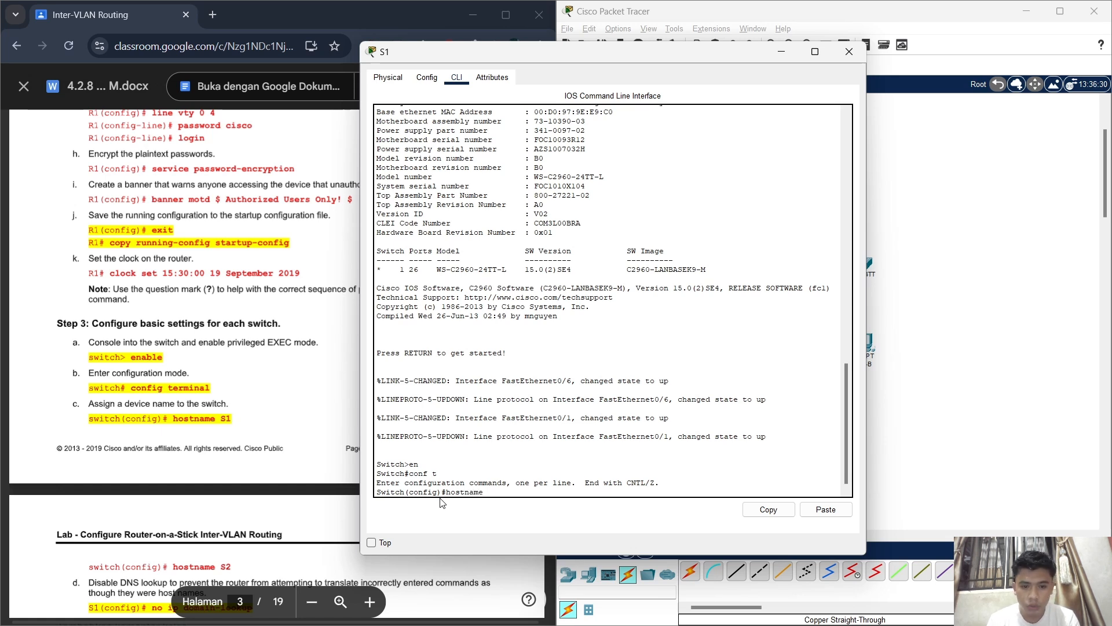
type(" S1")
key("Return")
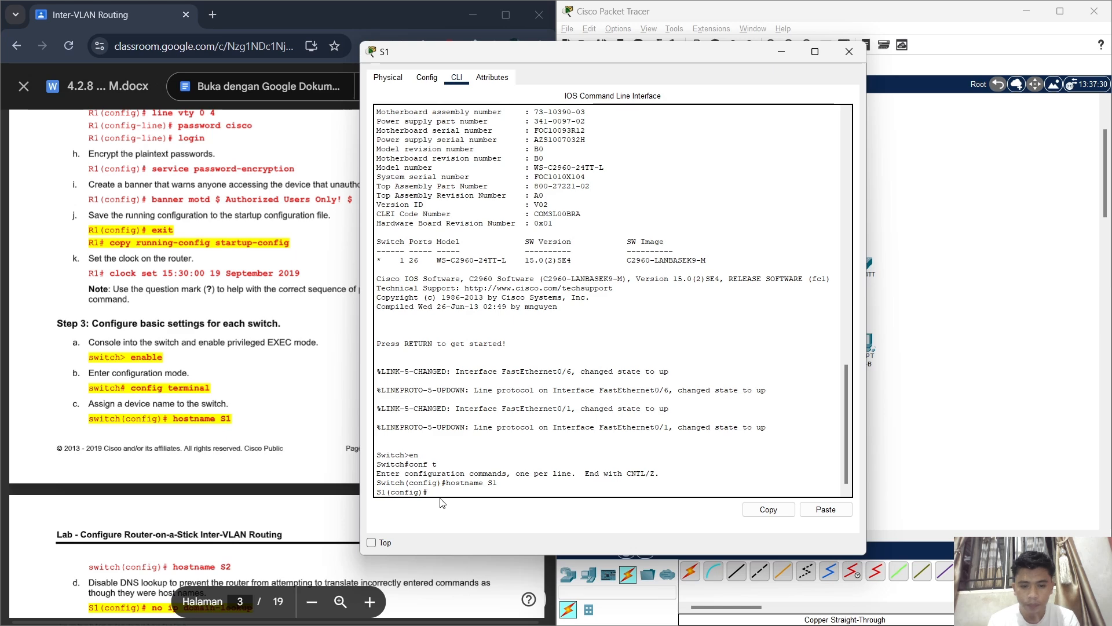
- Open switch S2 from the network topology and start a session at its command line
scroll(221, 414, "down", 3)
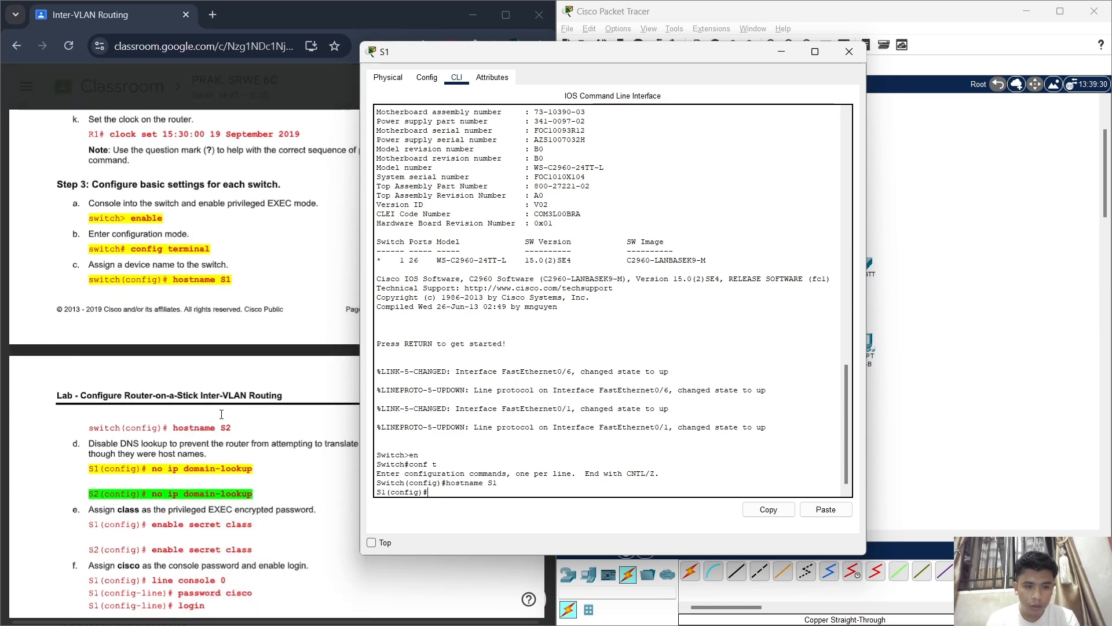
left_click(1047, 216)
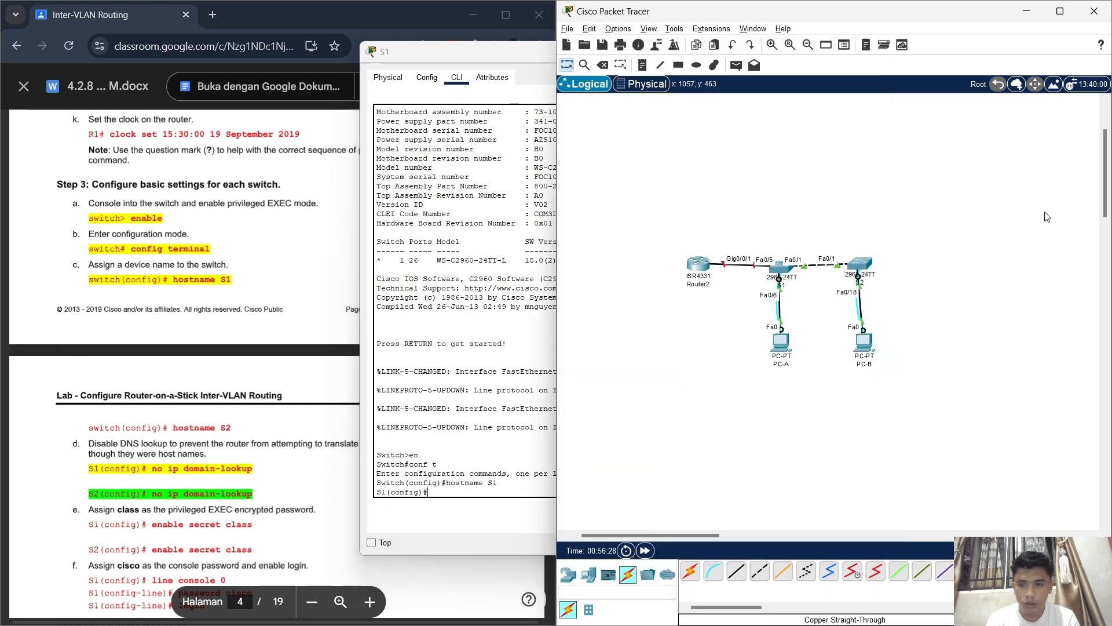
left_click(861, 265)
left_click(488, 149)
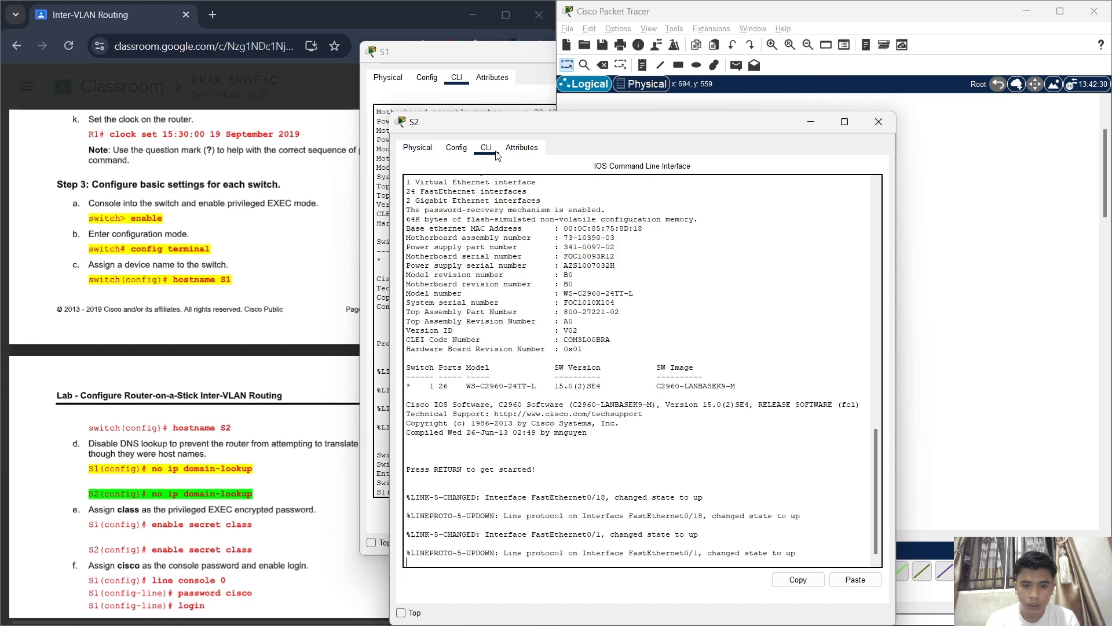
key("Return")
- Enter privileged EXEC mode and global configuration mode on the second switch, and set its hostname to S2
type("EN")
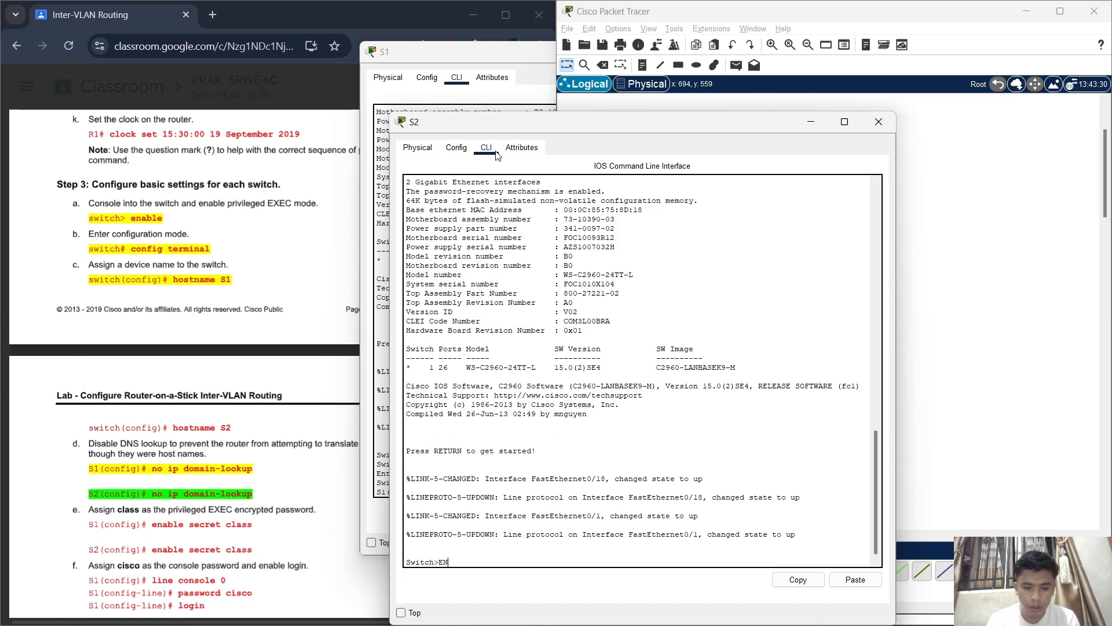
key("Return")
type("con")
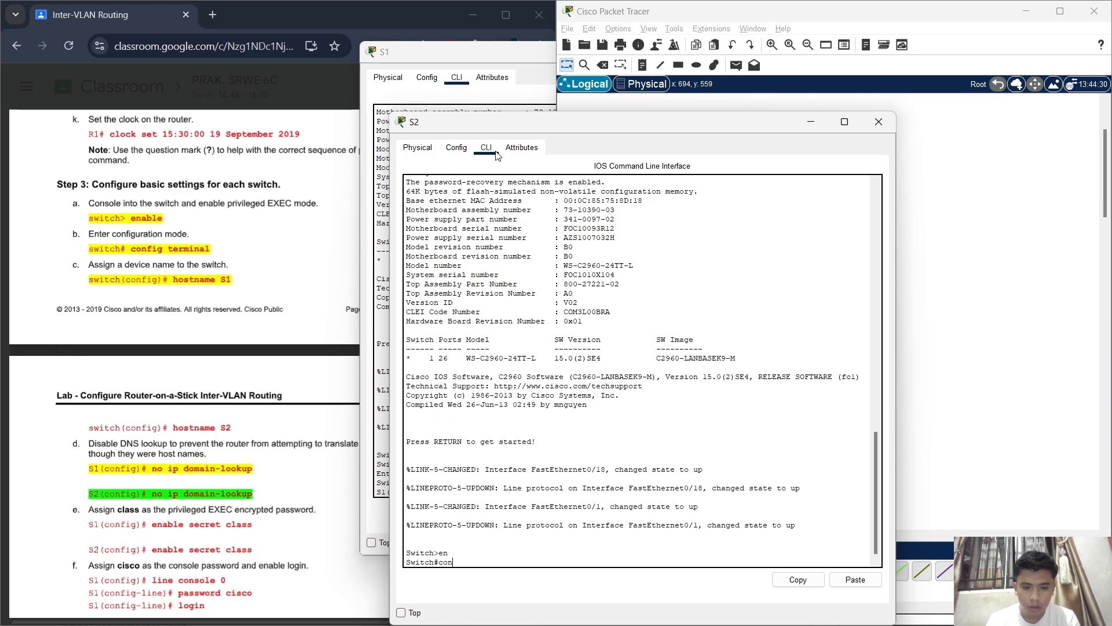
type("f t")
key("Return")
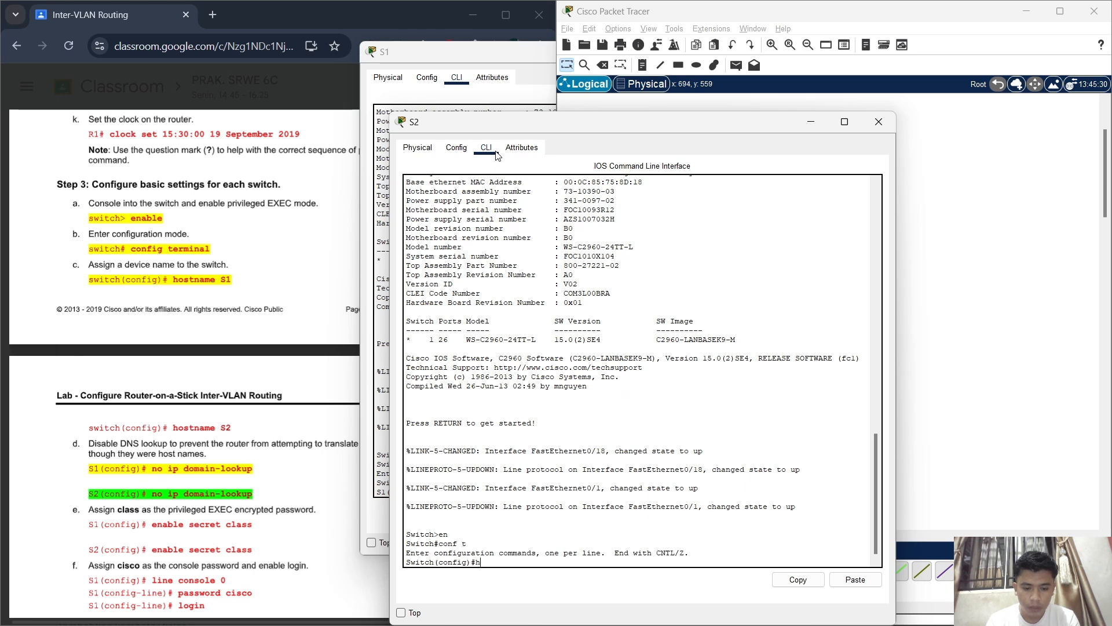
type("host")
type("aame")
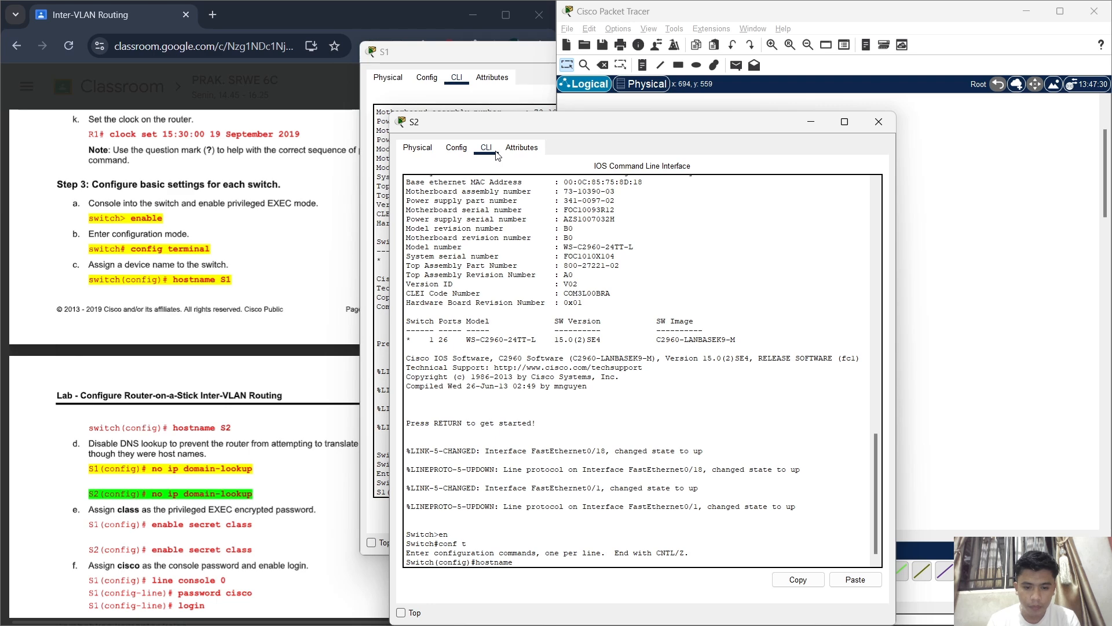
type(" S2")
key("Return")
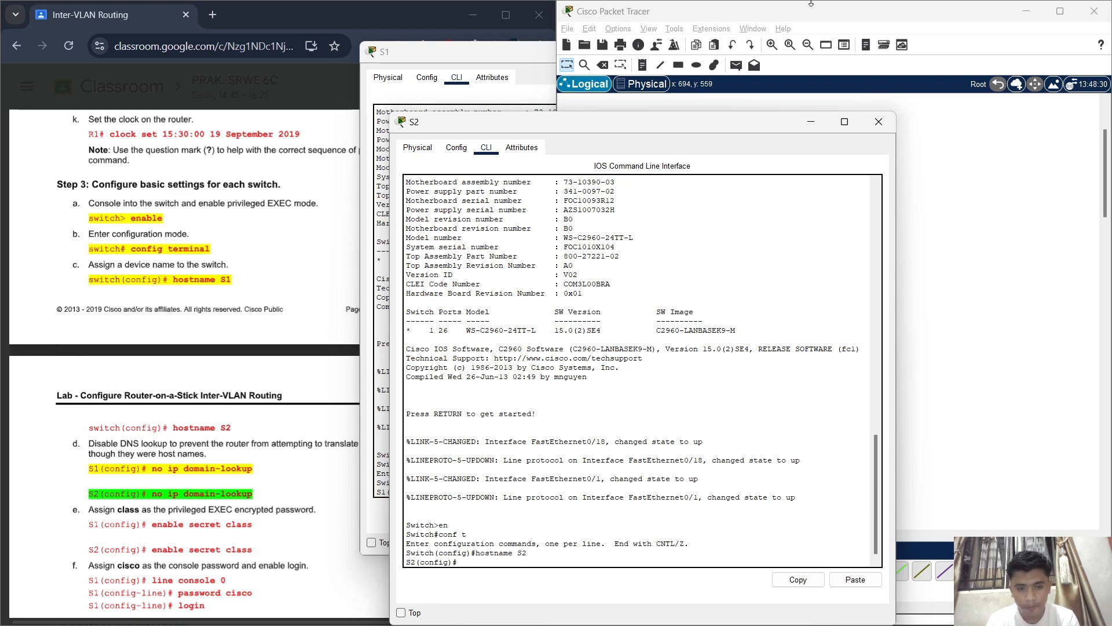
- Tile the windows in a four-part grid, with the S1 and S2 consoles side by side beneath the lab instructions and network workspace
left_click_drag(688, 125, 893, 113)
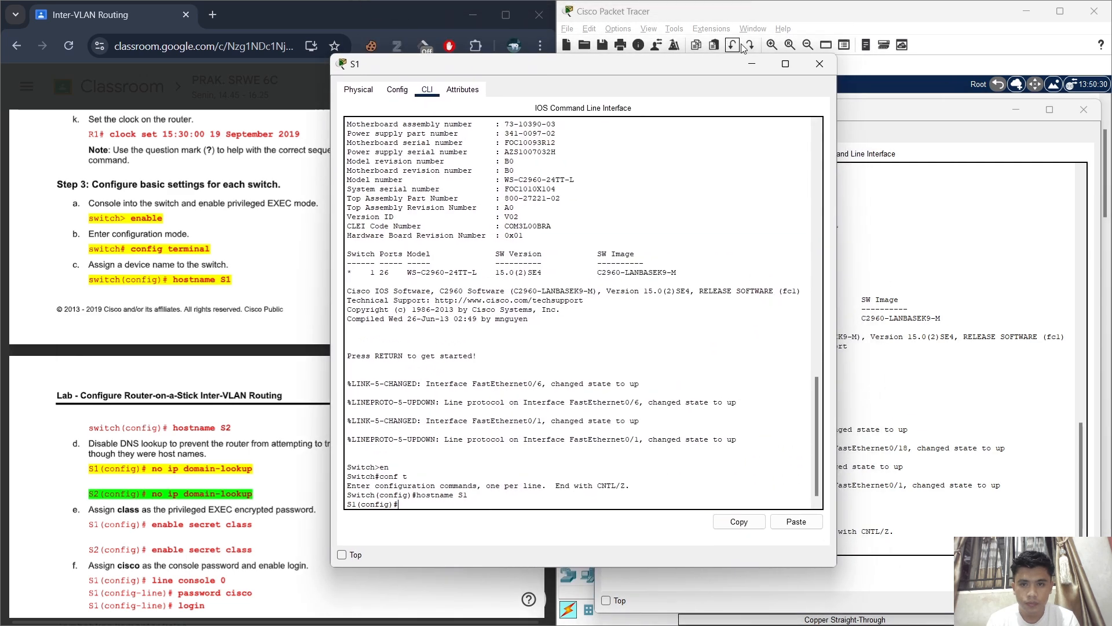
mouse_move(783, 66)
mouse_move(508, 25)
left_click(520, 158)
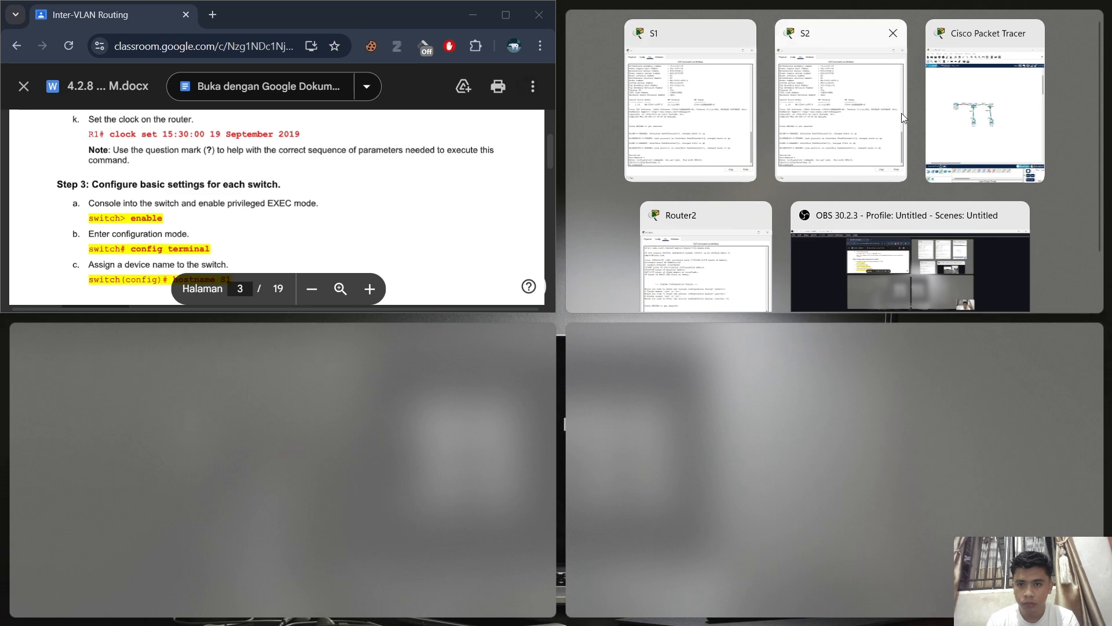
left_click(971, 130)
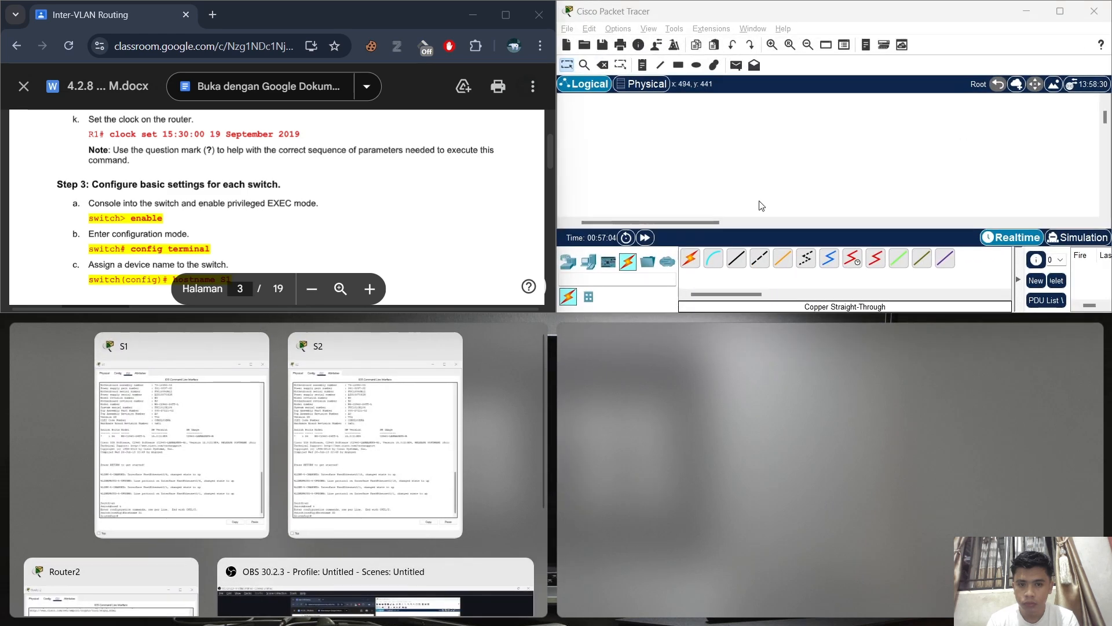
left_click(187, 433)
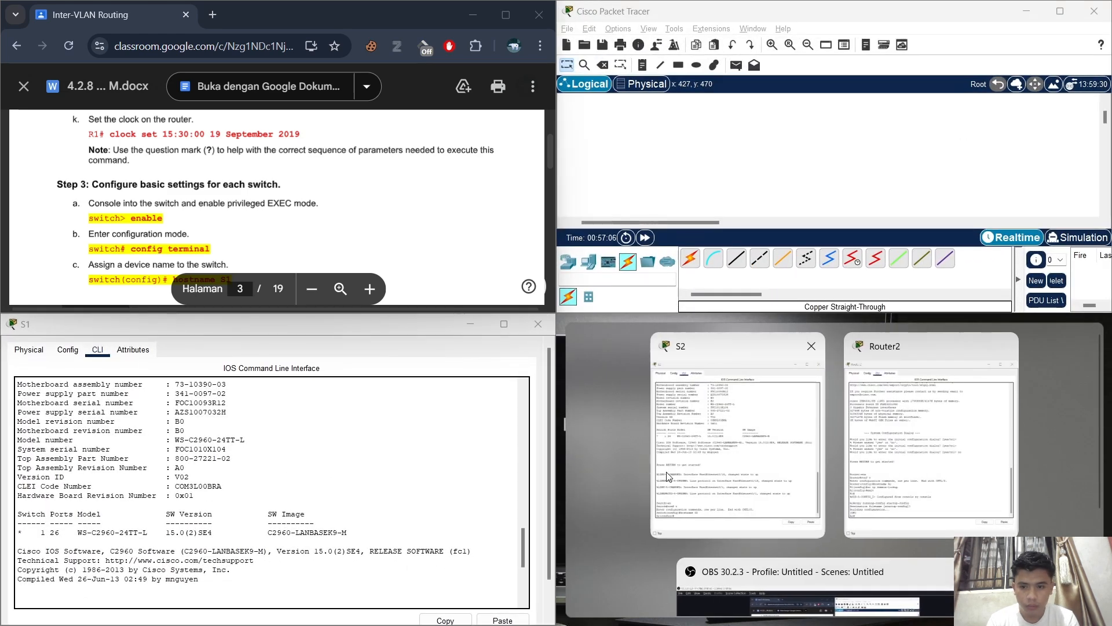
left_click(735, 428)
type("en conf t hostname S1")
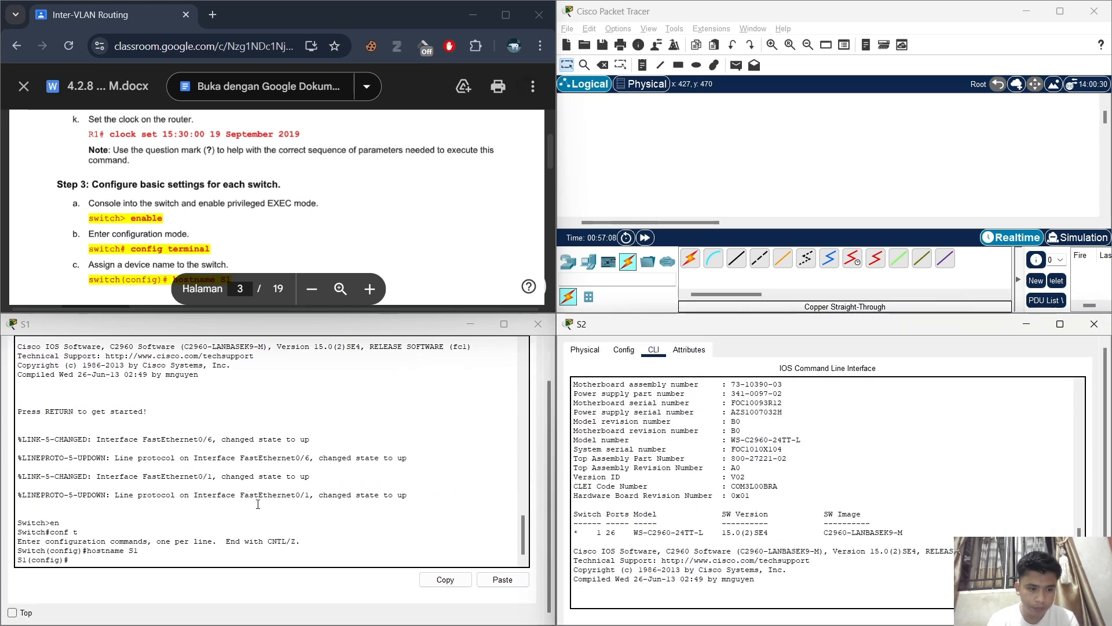
- Disable DNS lookup on S1 with the command no ip domain-lookup
scroll(318, 224, "down", 1)
scroll(319, 224, "down", 8)
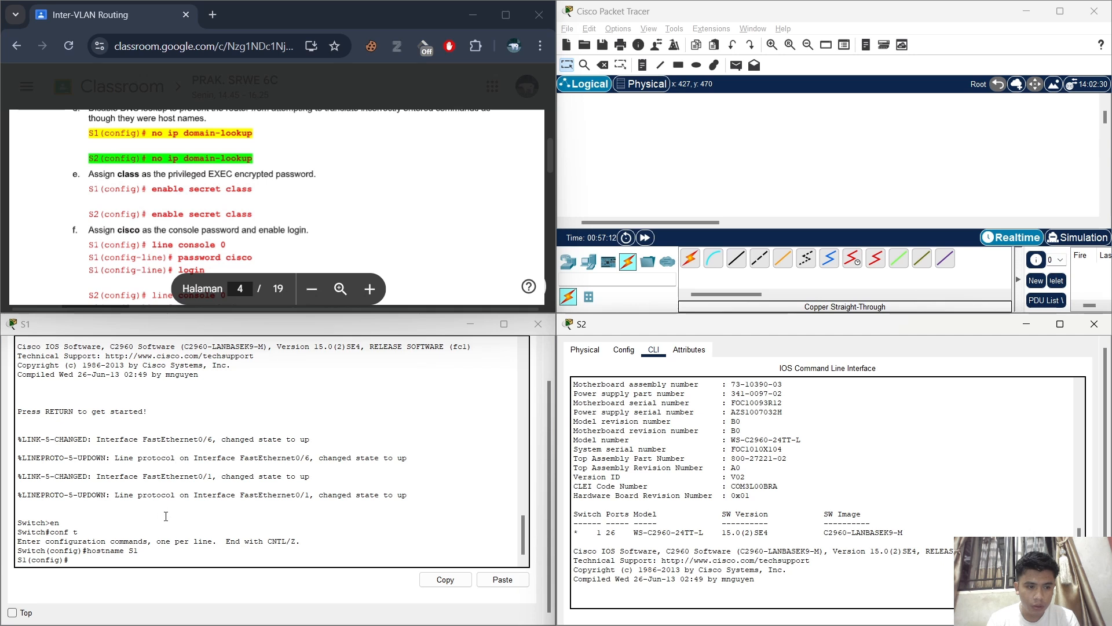
left_click(119, 560)
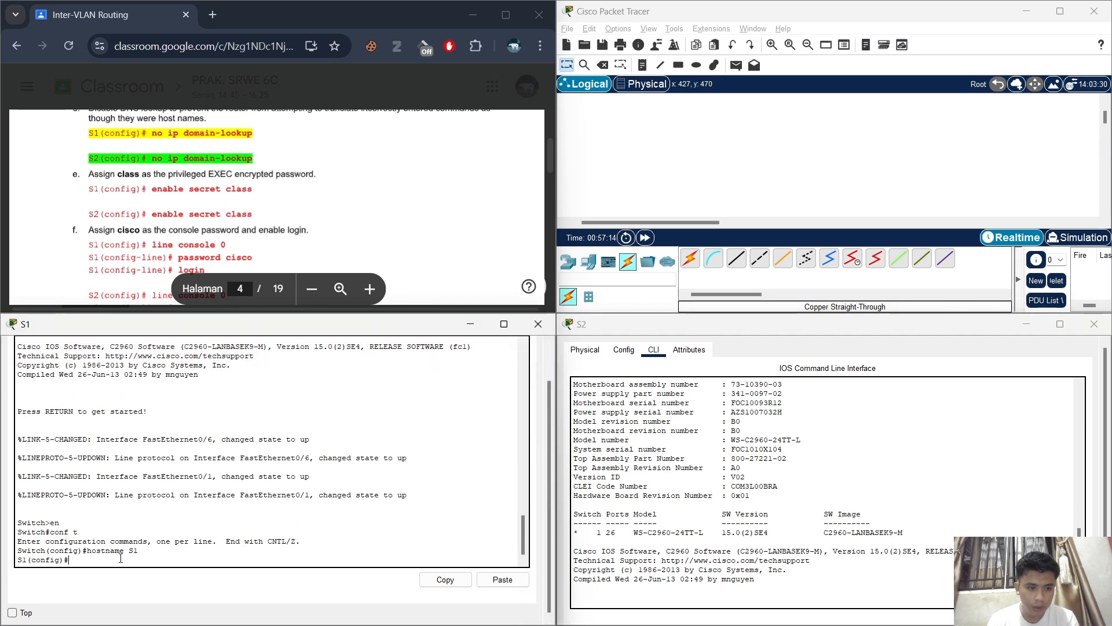
type("NO")
key("BackSpace")
key("BackSpace")
key("BackSpace")
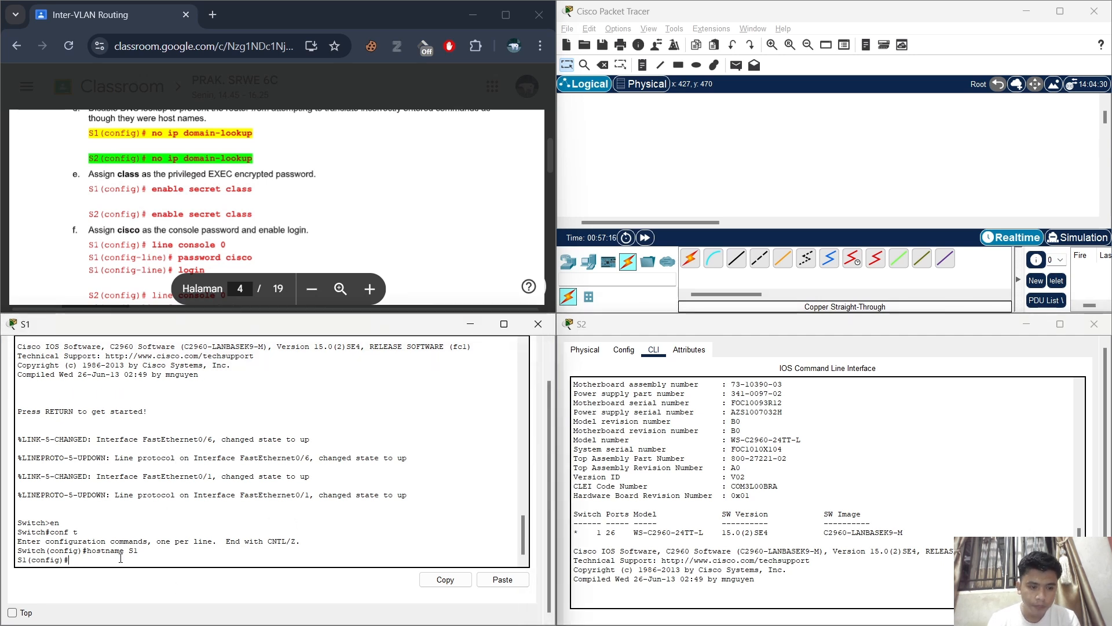
type("no ip dom")
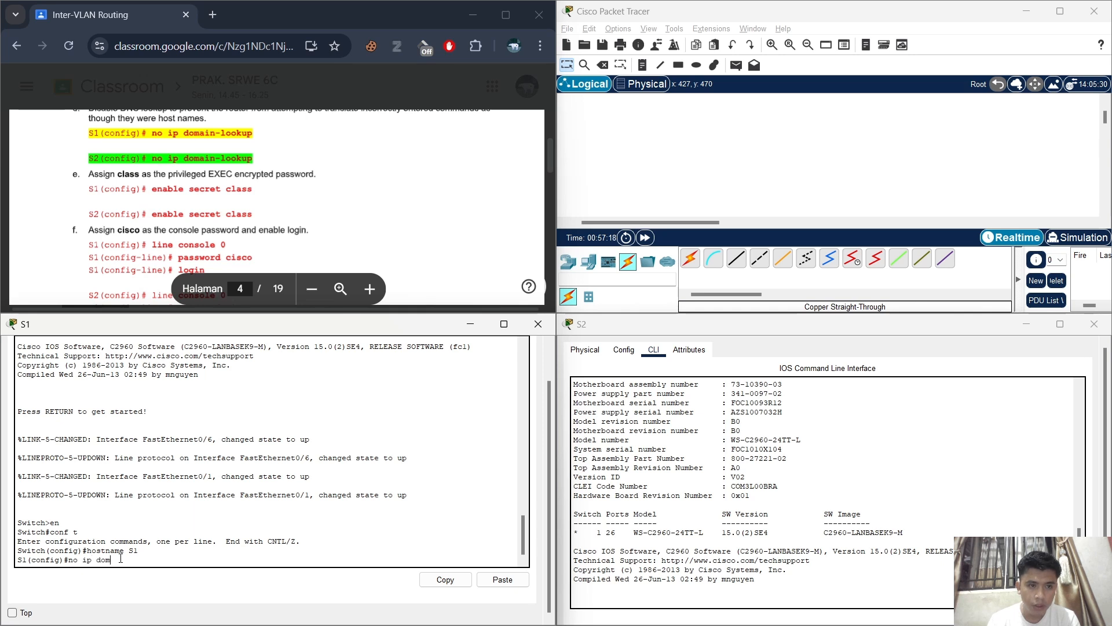
type("ain")
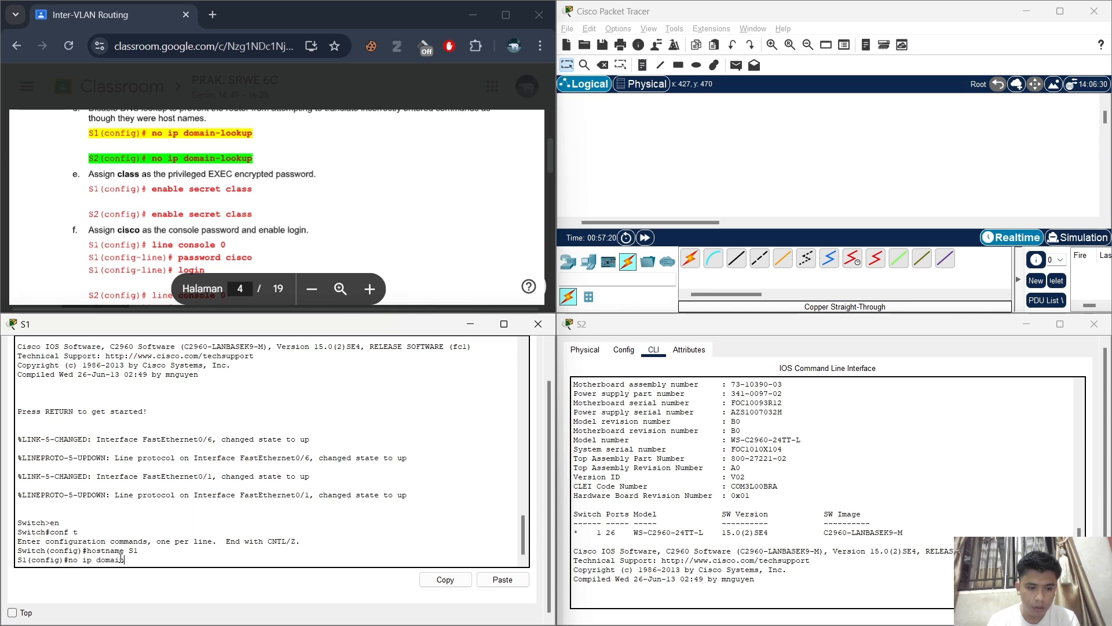
type("-")
mouse_move(173, 624)
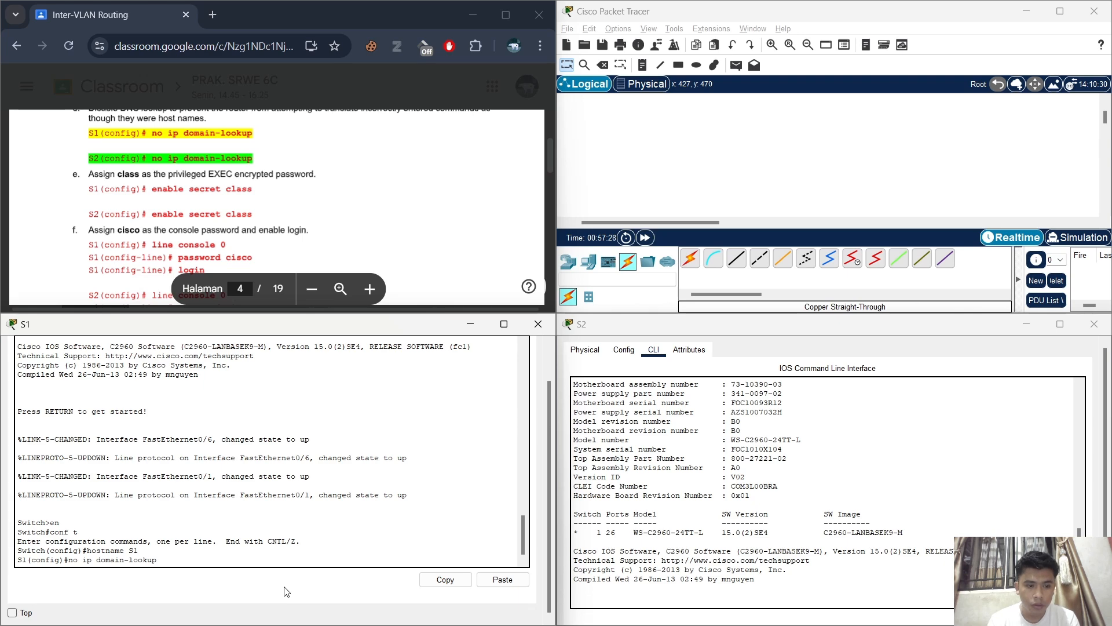
key("Return")
- Disable DNS lookup on S2 with the command no ip domain-lookup
left_click(743, 586)
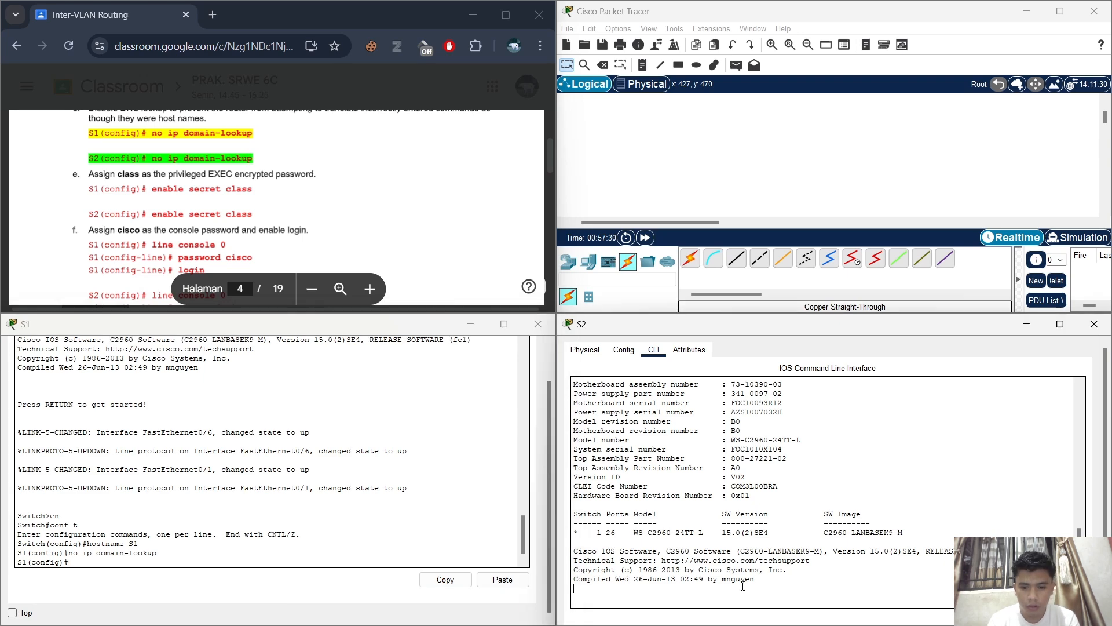
scroll(743, 587, "down", 8)
type("no ip domain")
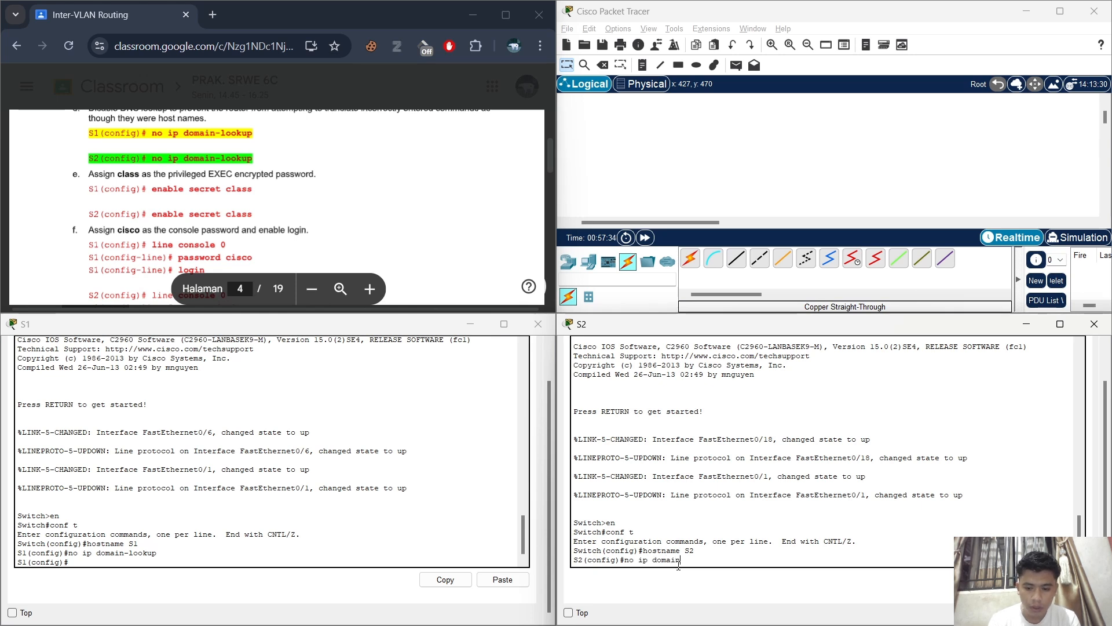
type("-lookup")
key("Return")
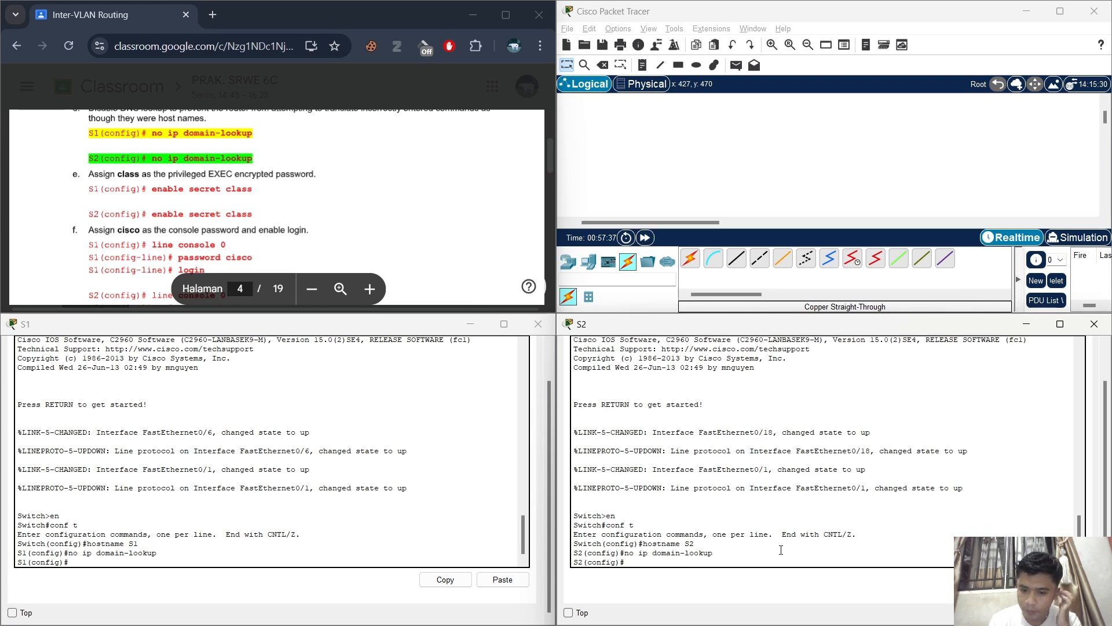
- Find the save-configuration instruction for the switches and exit S1's global configuration mode to privileged EXEC mode
scroll(278, 215, "down", 8)
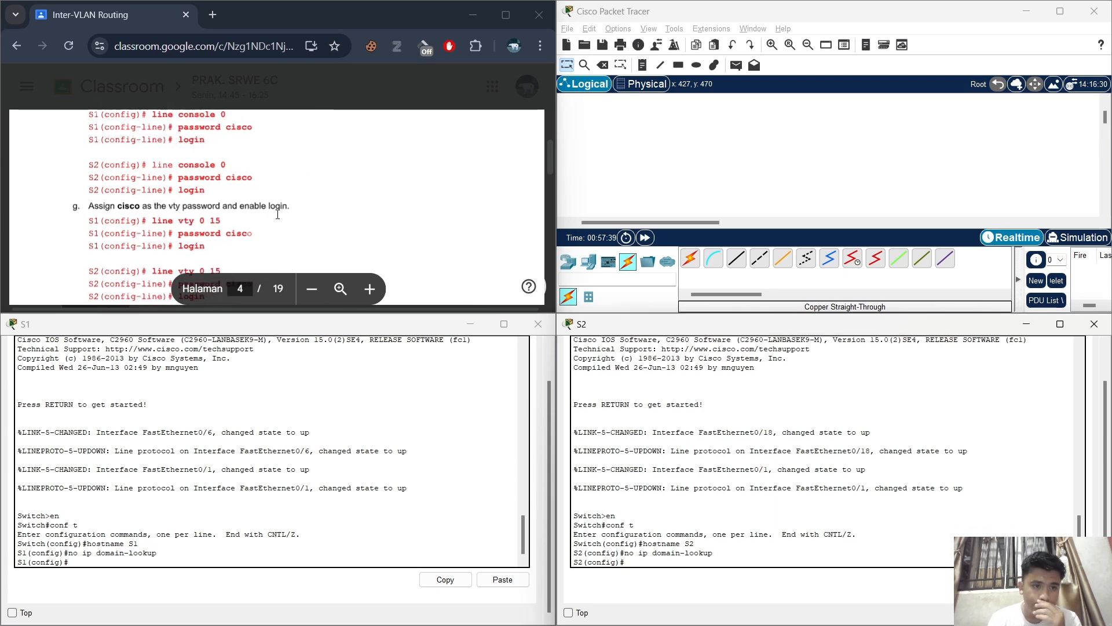
scroll(277, 214, "down", 1)
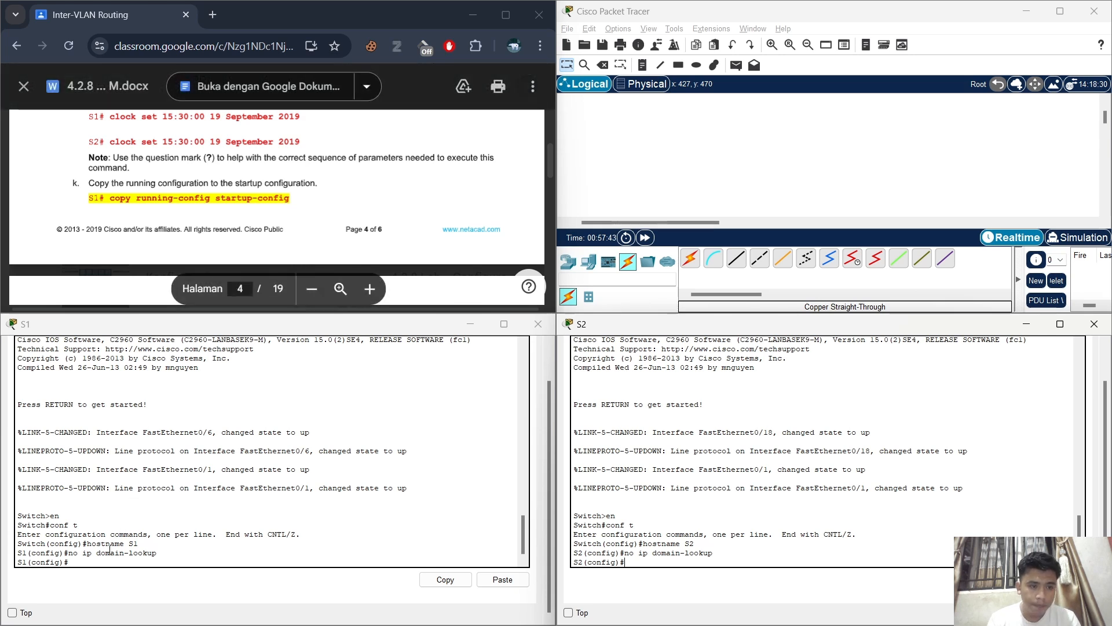
left_click(93, 563)
type("exit")
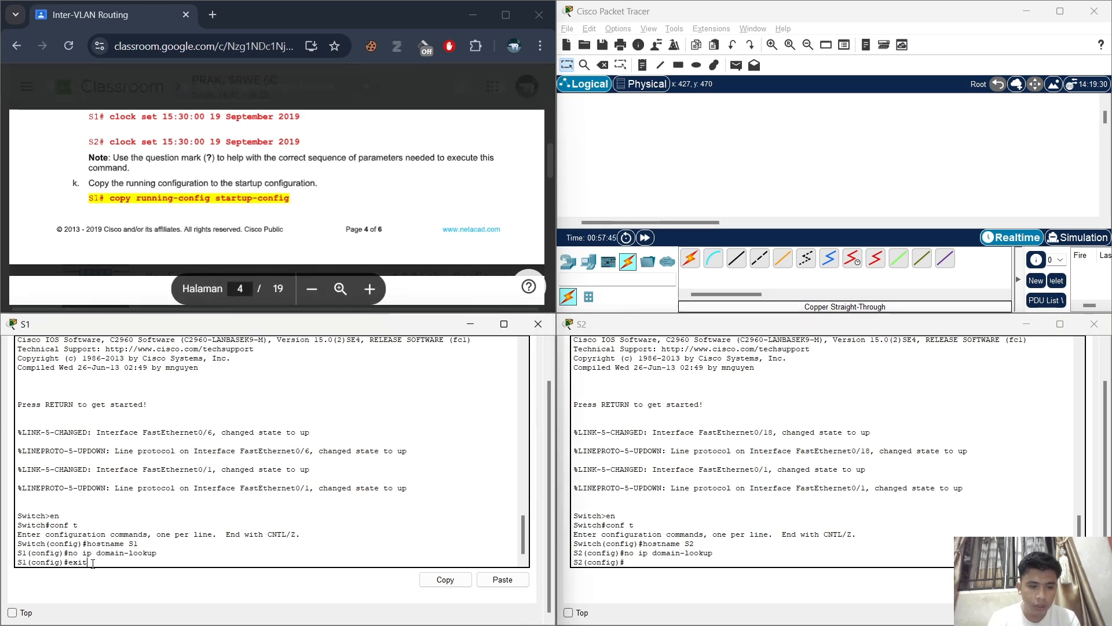
key("Return")
key("Return")
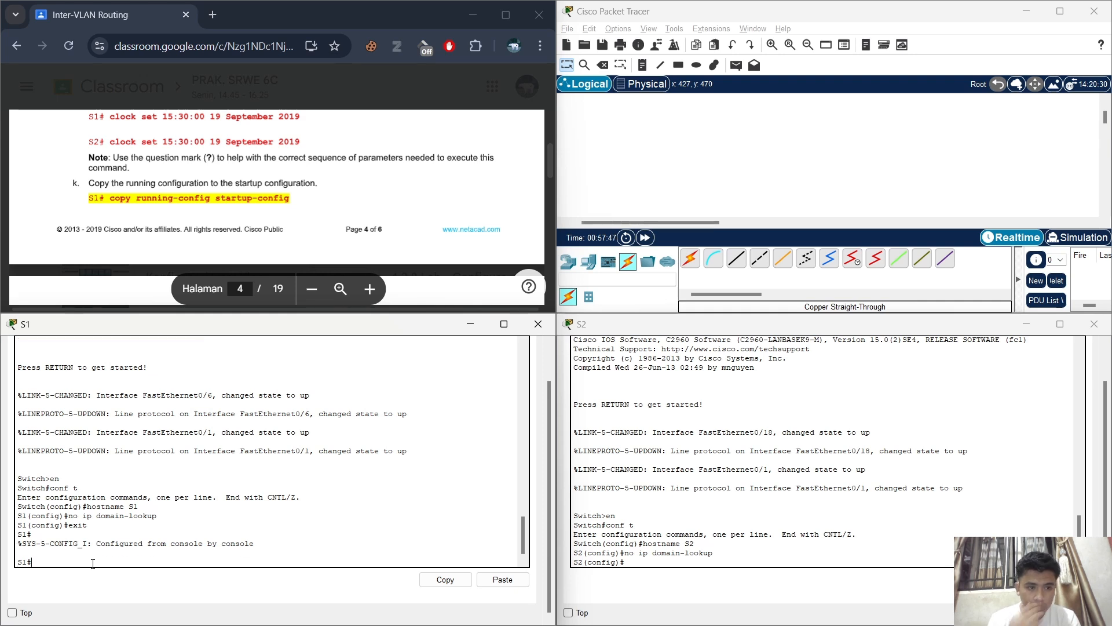
- Save S1's running configuration with copy running-config startup-config, accepting the default destination filename
type("copy run")
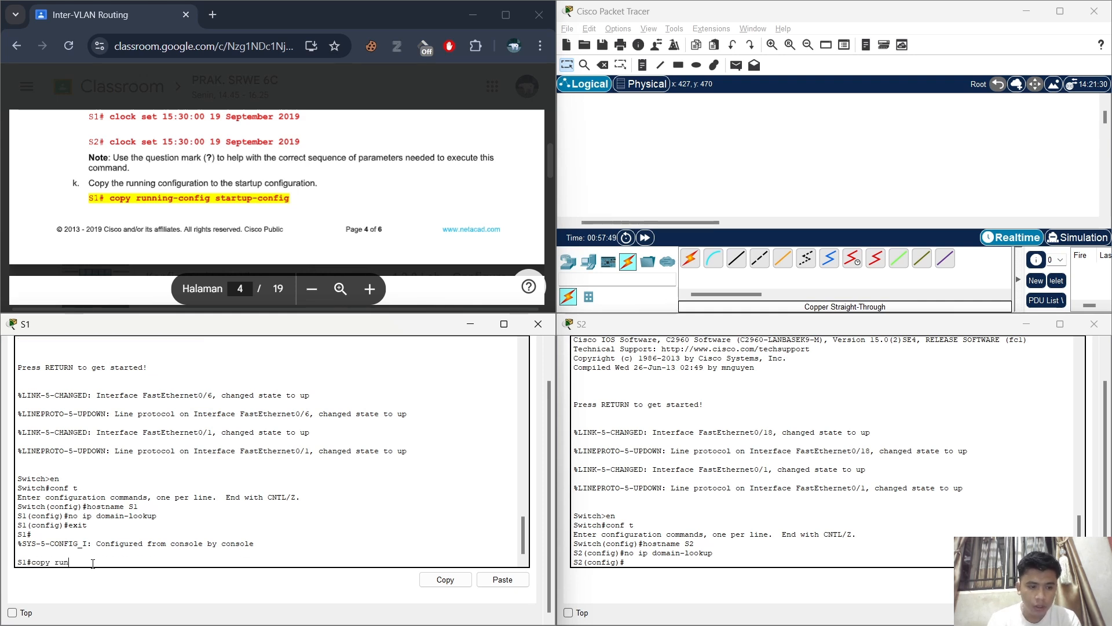
type("nign")
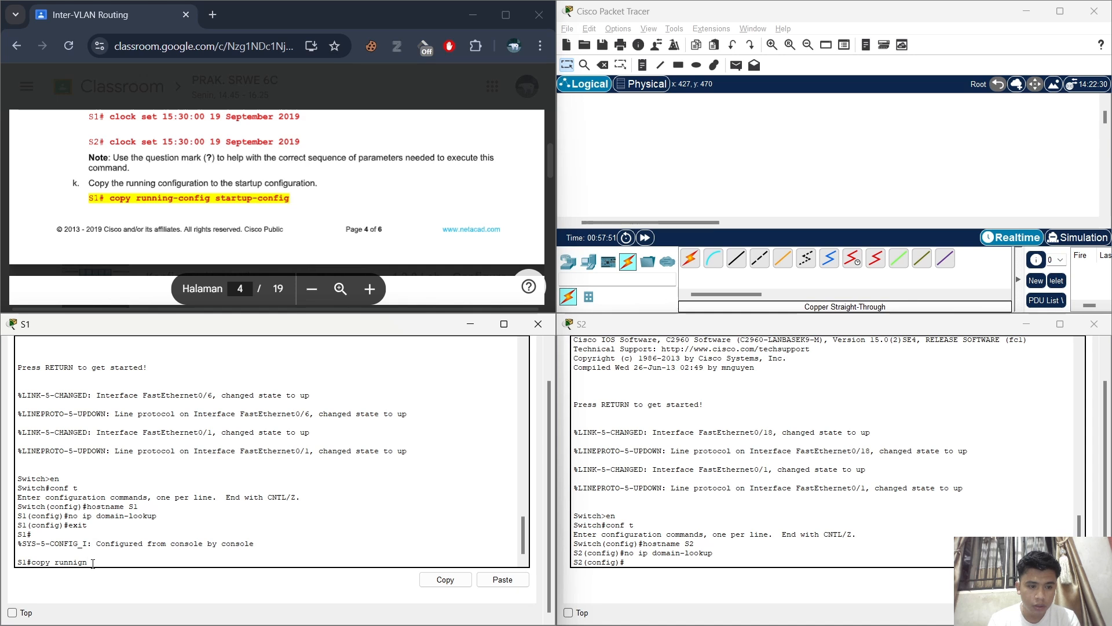
key("BackSpace")
key("BackSpace")
type("ng-conf")
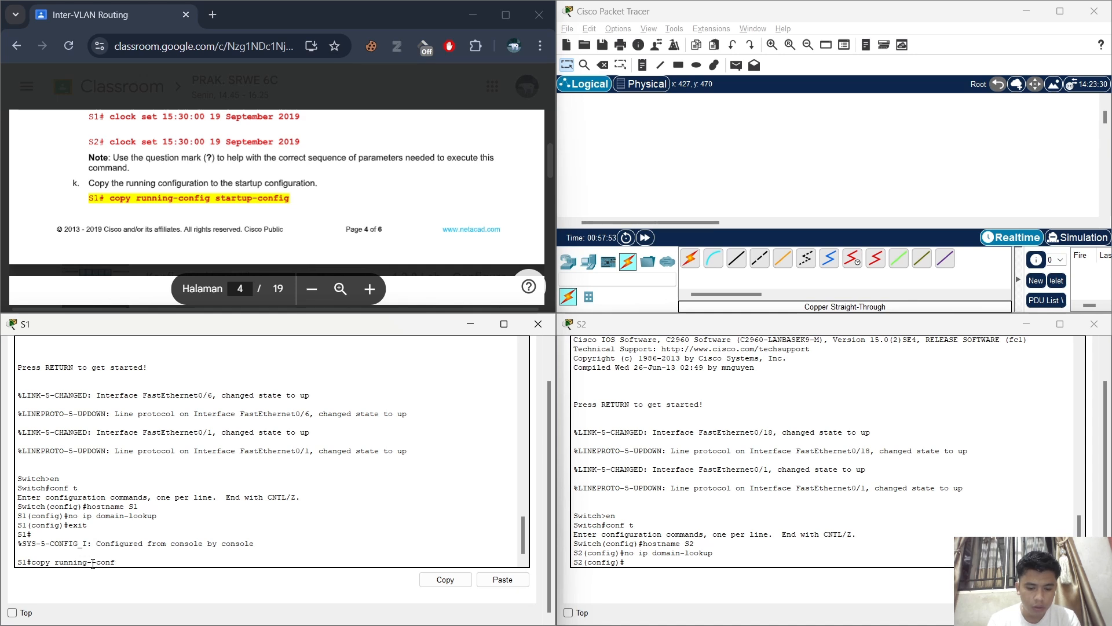
type("ig startupo")
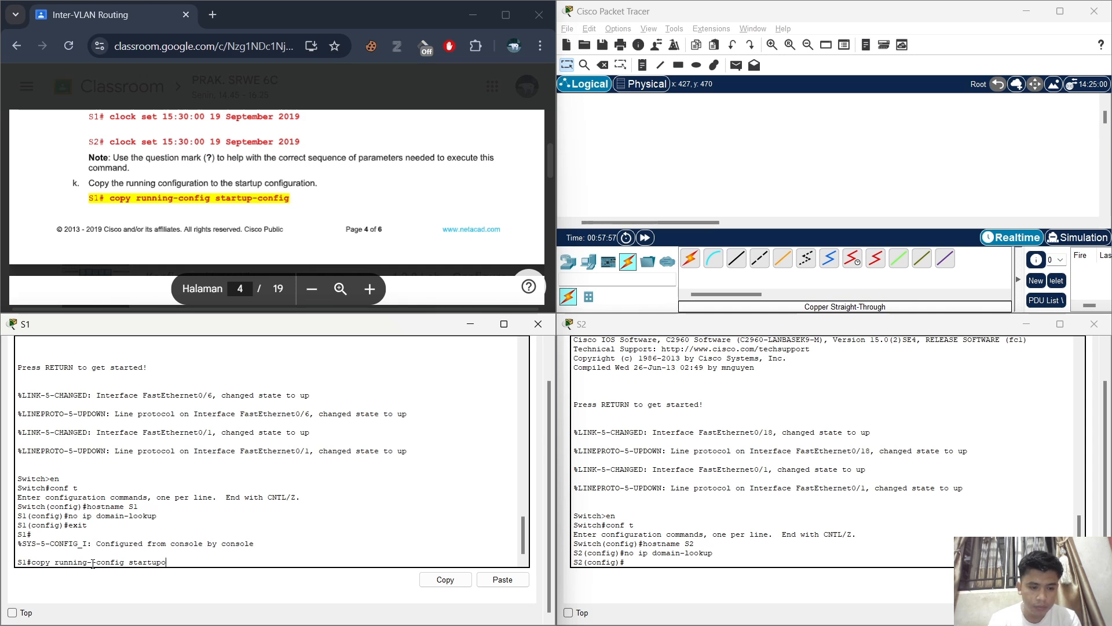
key("BackSpace")
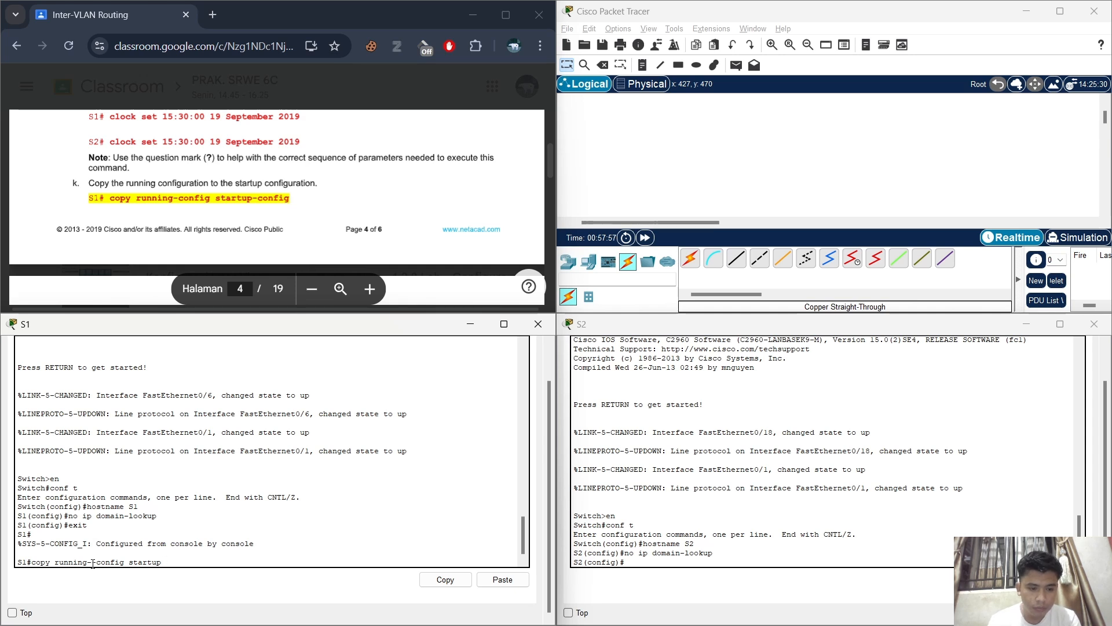
type("-config")
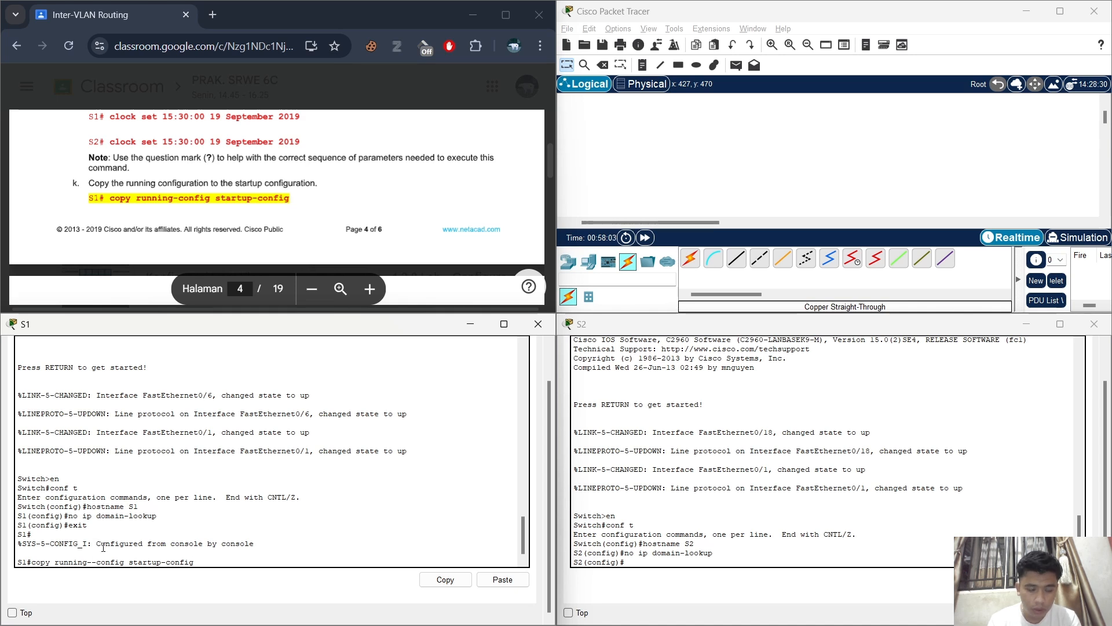
key("BackSpace")
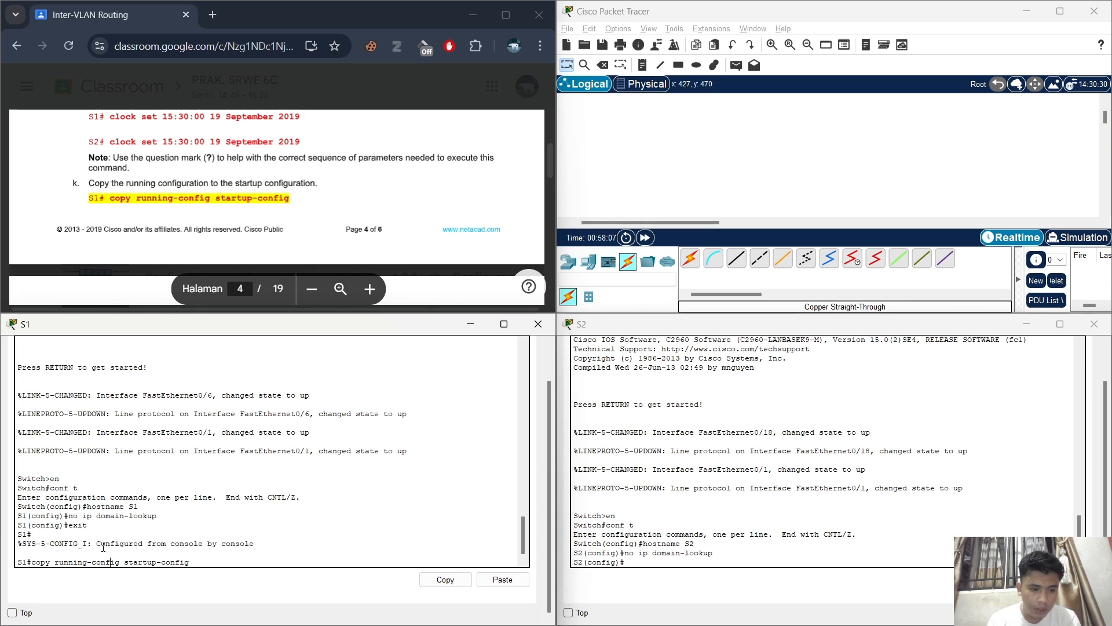
key("Return")
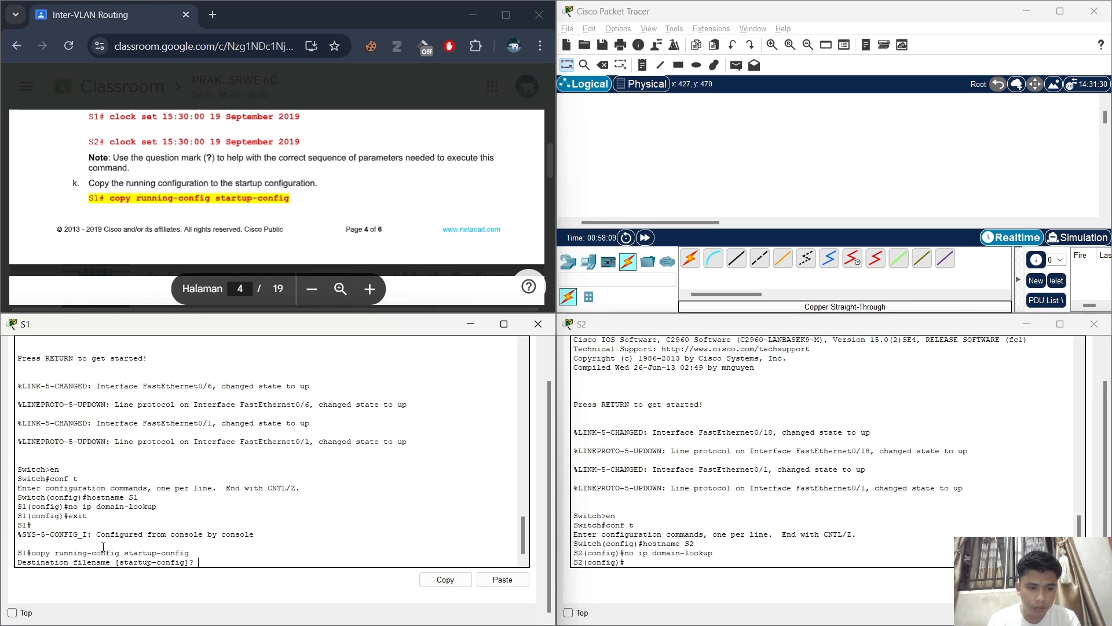
key("Return")
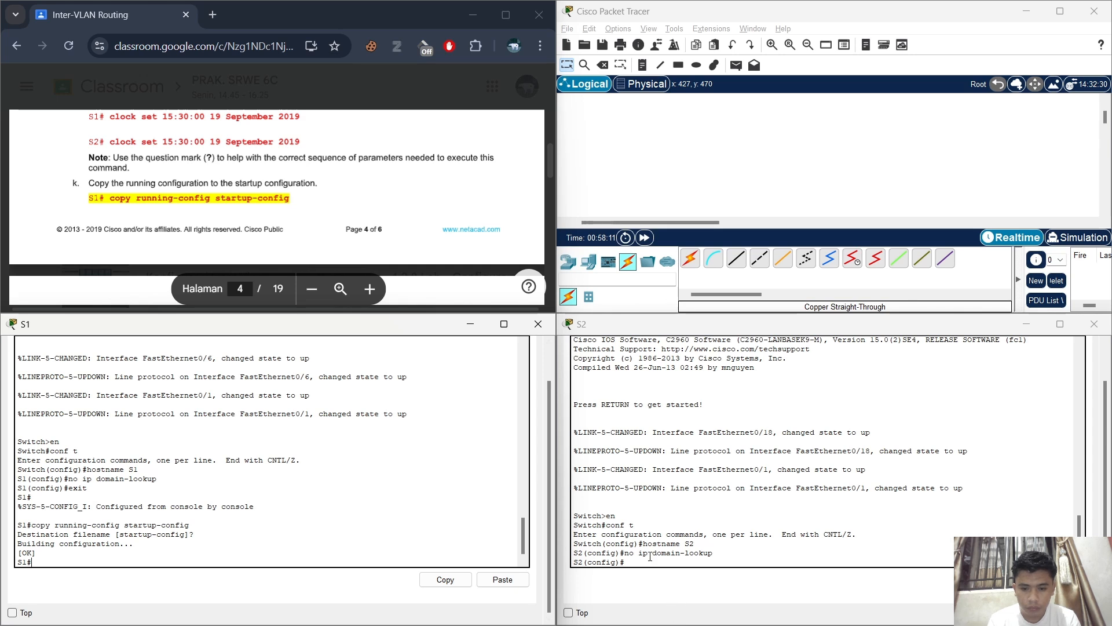
- Try to run copy running-config startup-config on S2 from global configuration mode
left_click(650, 556)
type("copy ru")
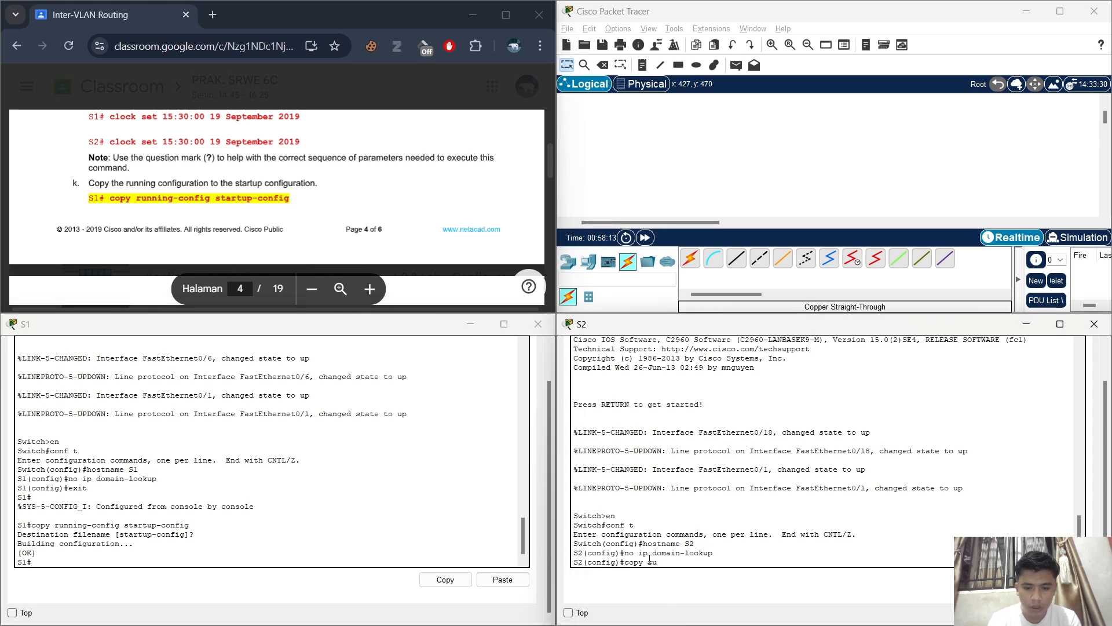
type("nning")
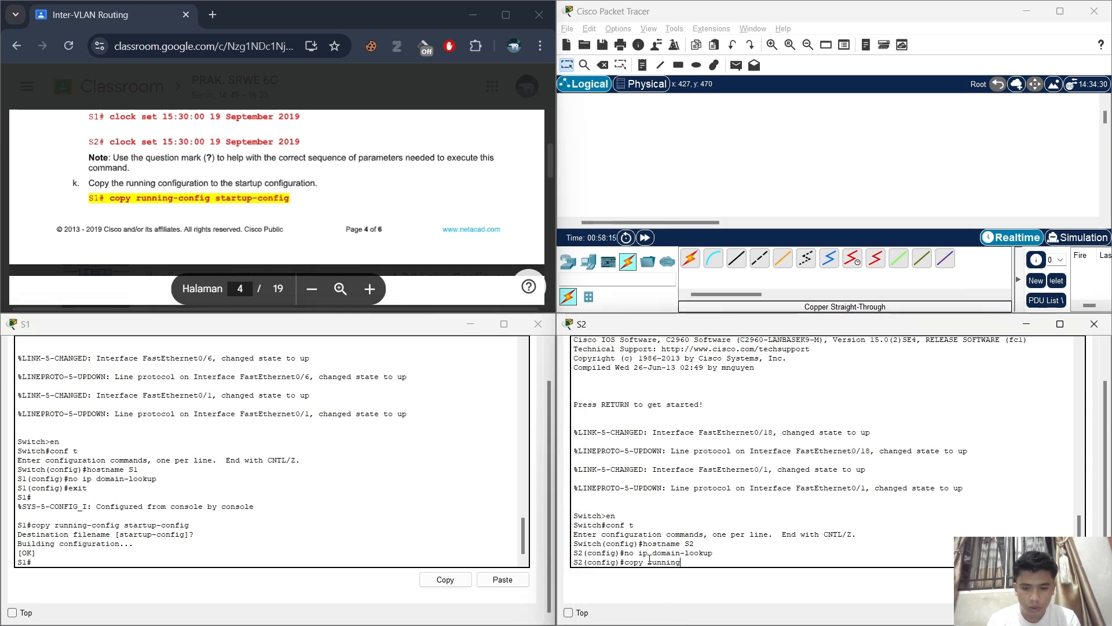
type("-config satt")
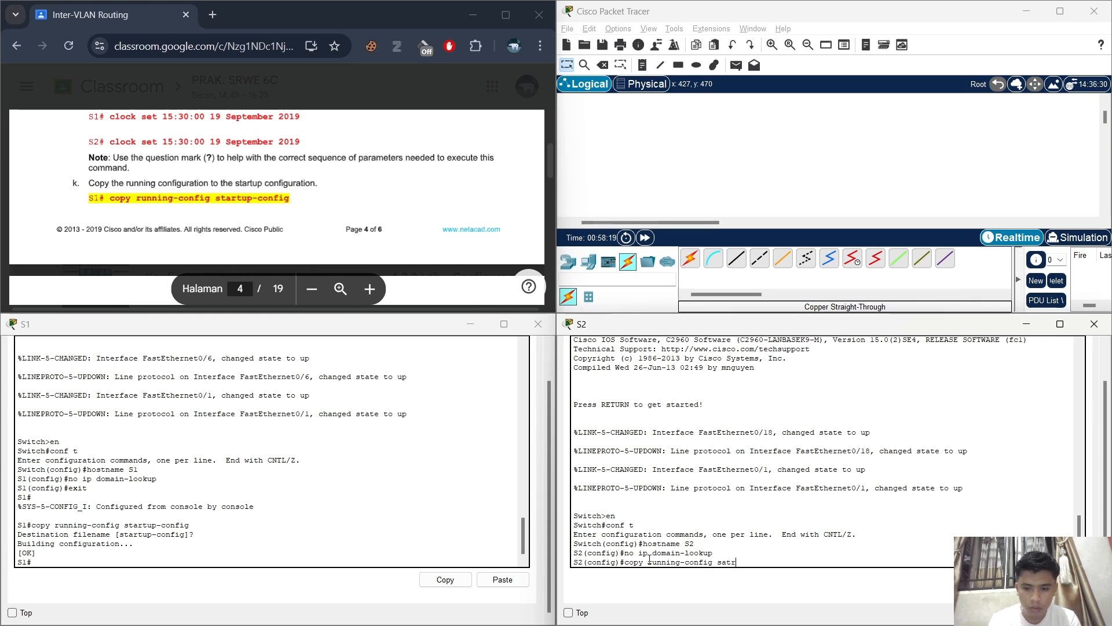
key("BackSpace")
key("BackSpace")
key("BackSpace")
type("tartuo")
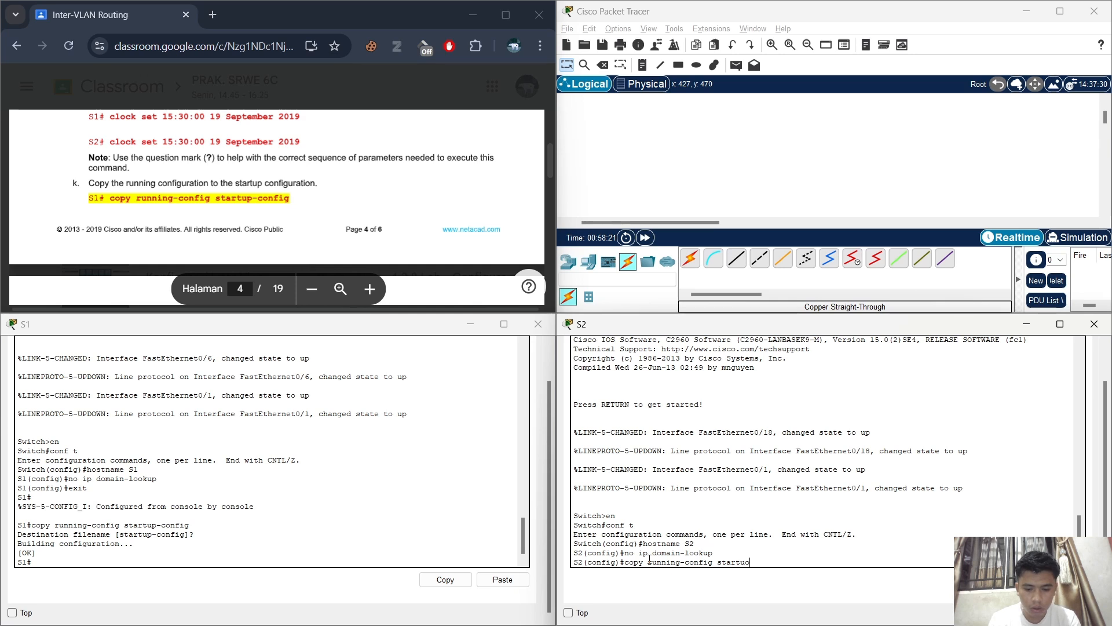
key("BackSpace")
type("p-config")
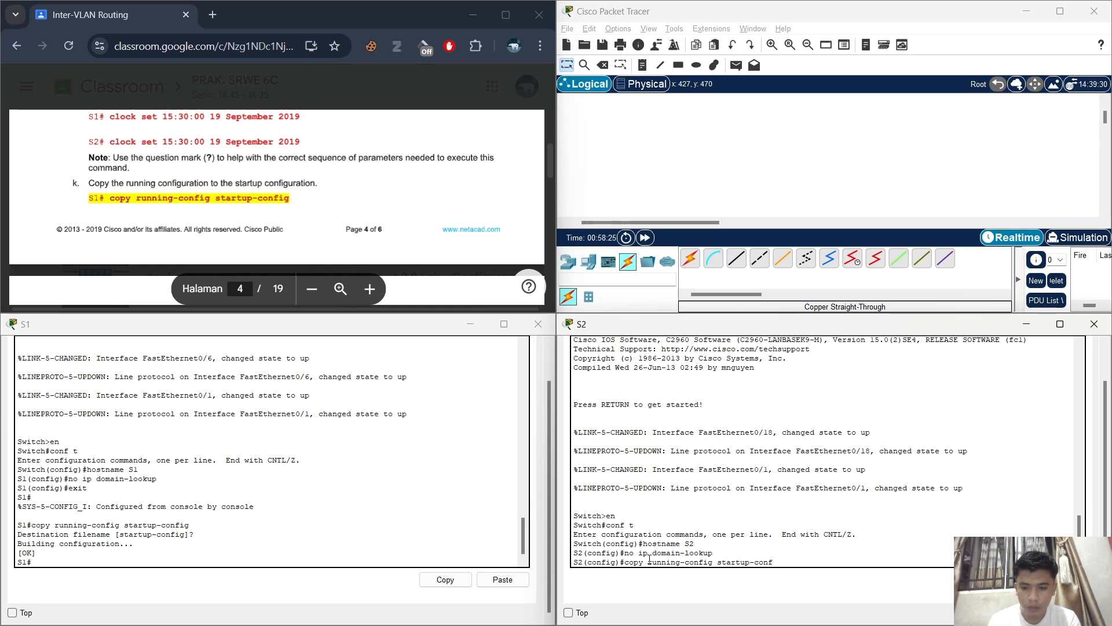
key("Return")
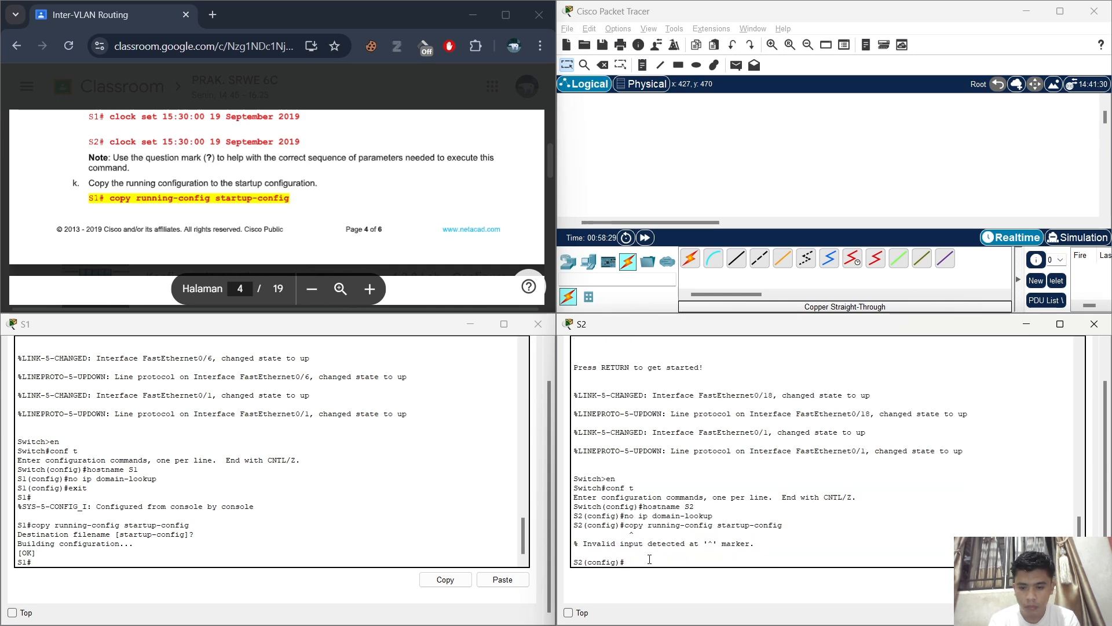
- Exit S2's global configuration mode to privileged EXEC mode
type("ex")
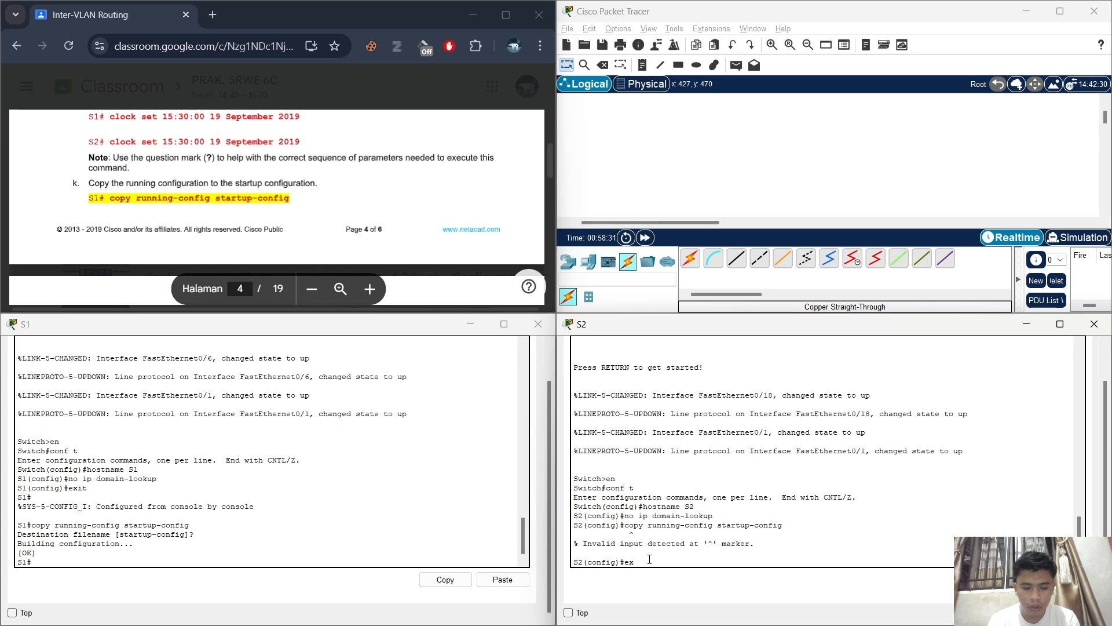
type("it")
key("Return")
key("Return")
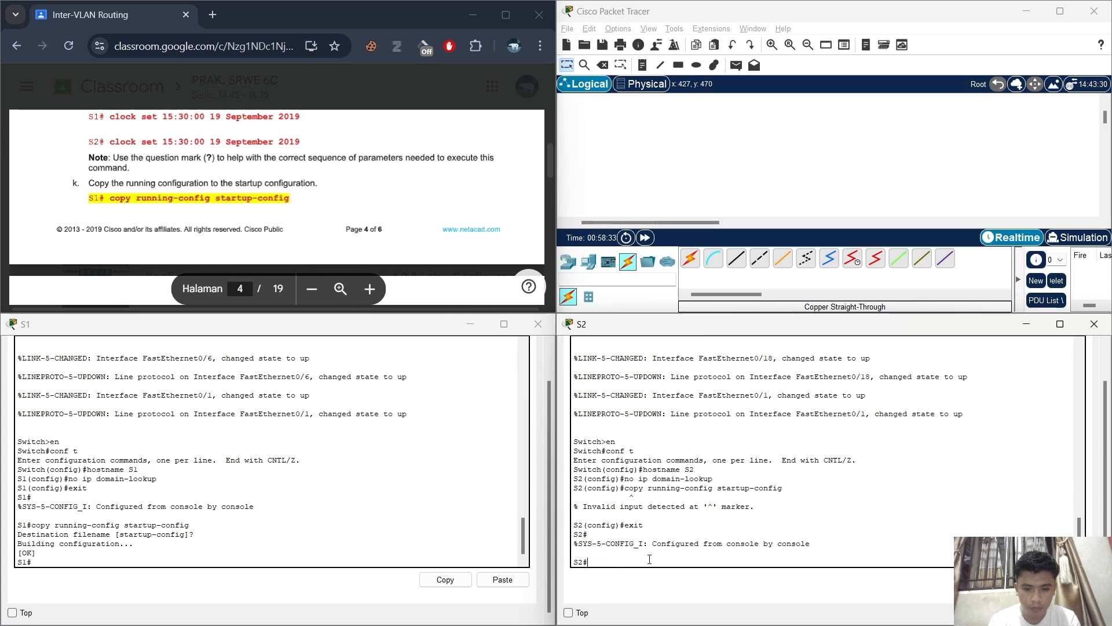
- Save S2's running configuration with copy running-config startup-config, accepting the default destination filename
type("config")
key("BackSpace")
key("BackSpace")
key("BackSpace")
key("BackSpace")
type("py rnunning0config sat")
key("BackSpace")
type("tar")
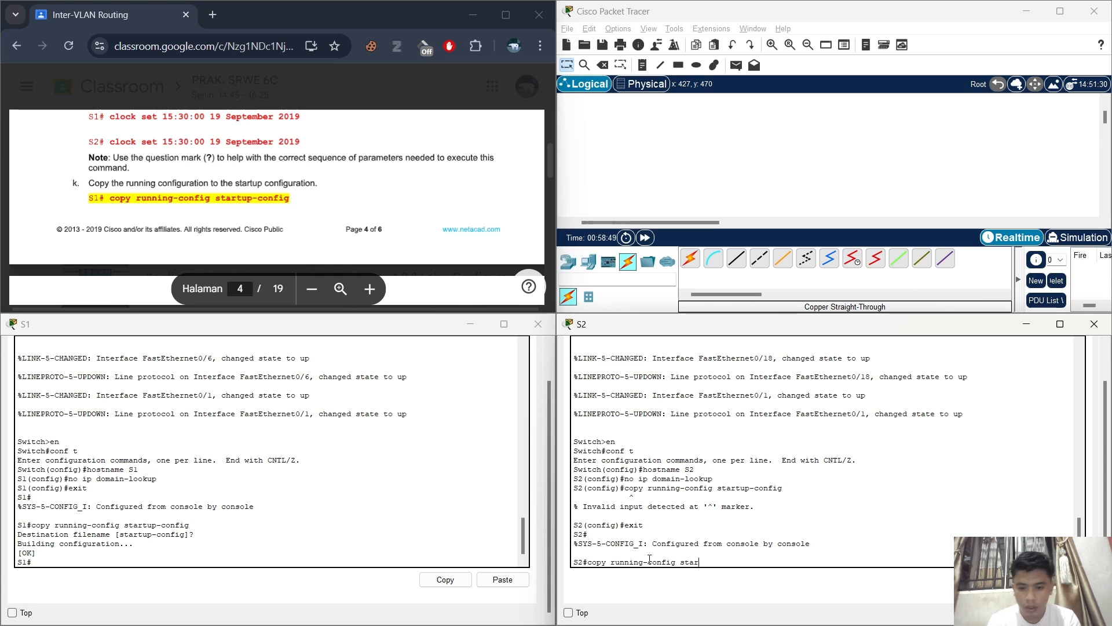
type("tu")
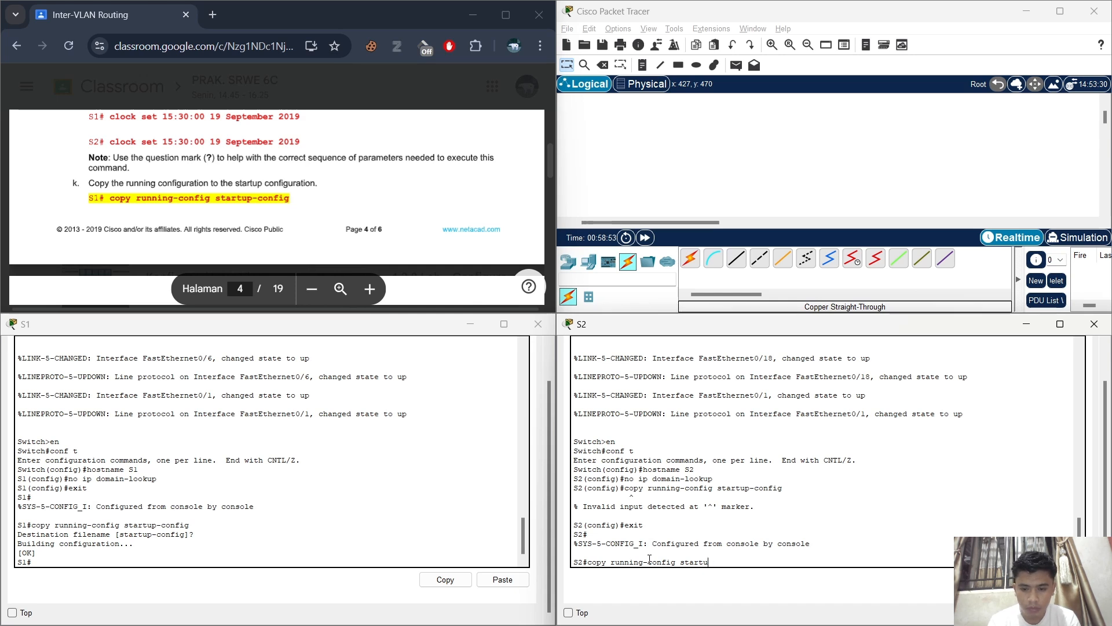
type("p-confi")
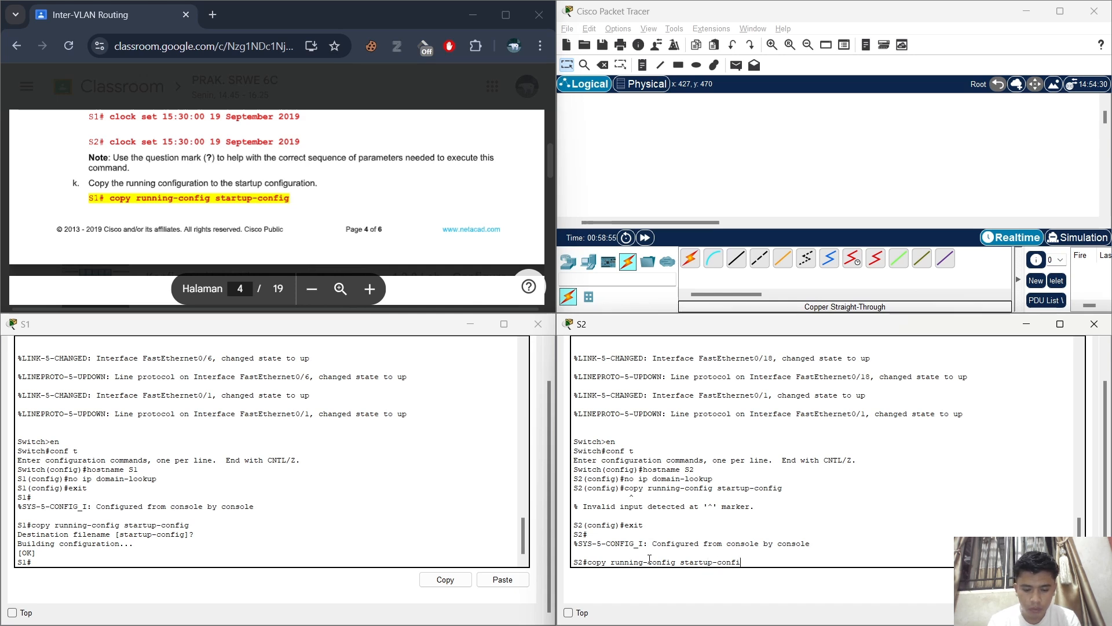
type("g")
key("Return")
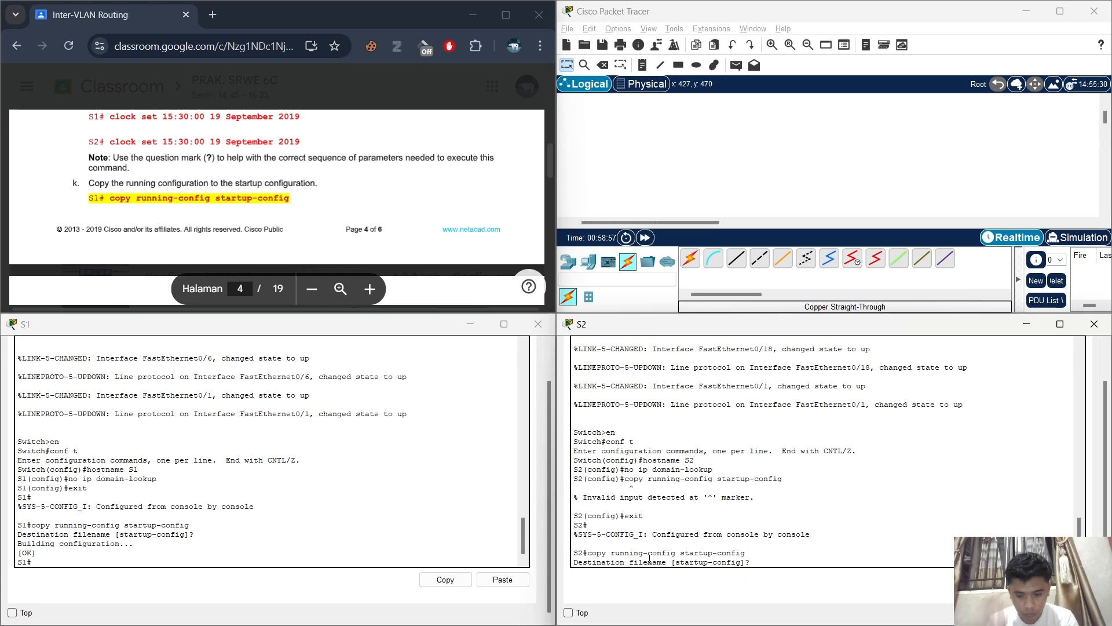
key("Return")
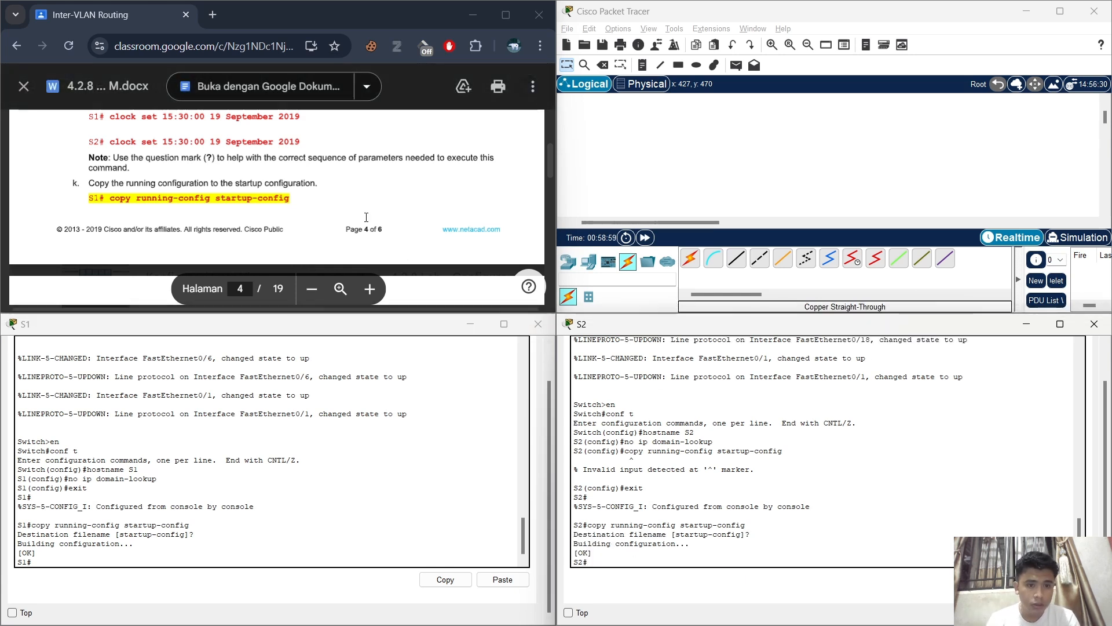
- Find the VLAN creation commands in the lab instructions and enter global configuration mode on S1 with conf t
scroll(366, 217, "down", 2)
scroll(366, 218, "down", 1)
scroll(366, 217, "up", 2)
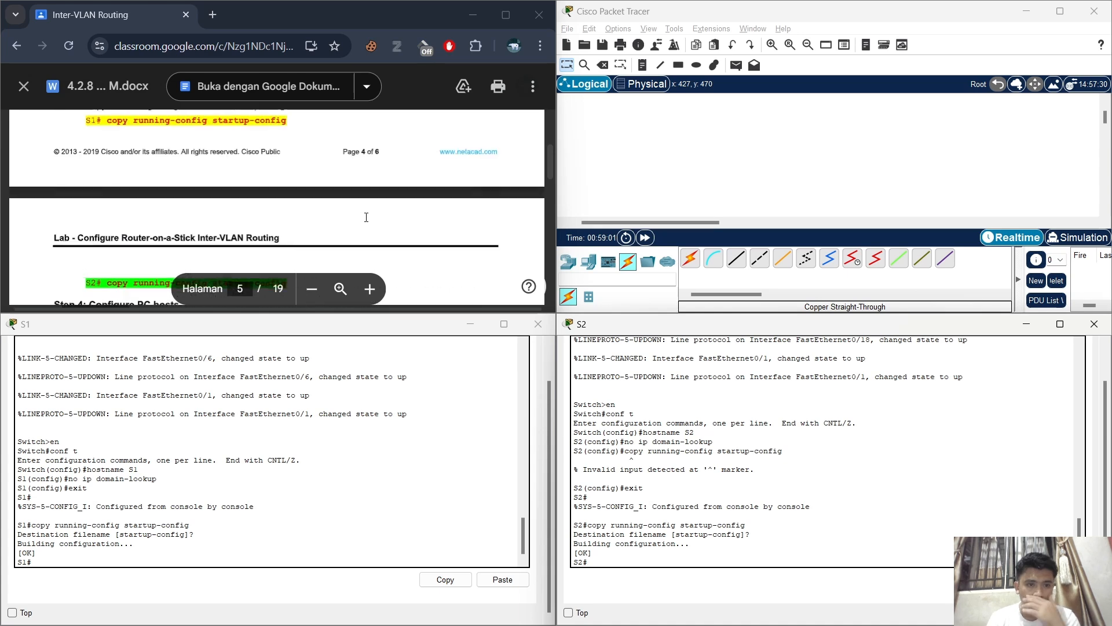
scroll(367, 217, "down", 3)
scroll(366, 217, "down", 3)
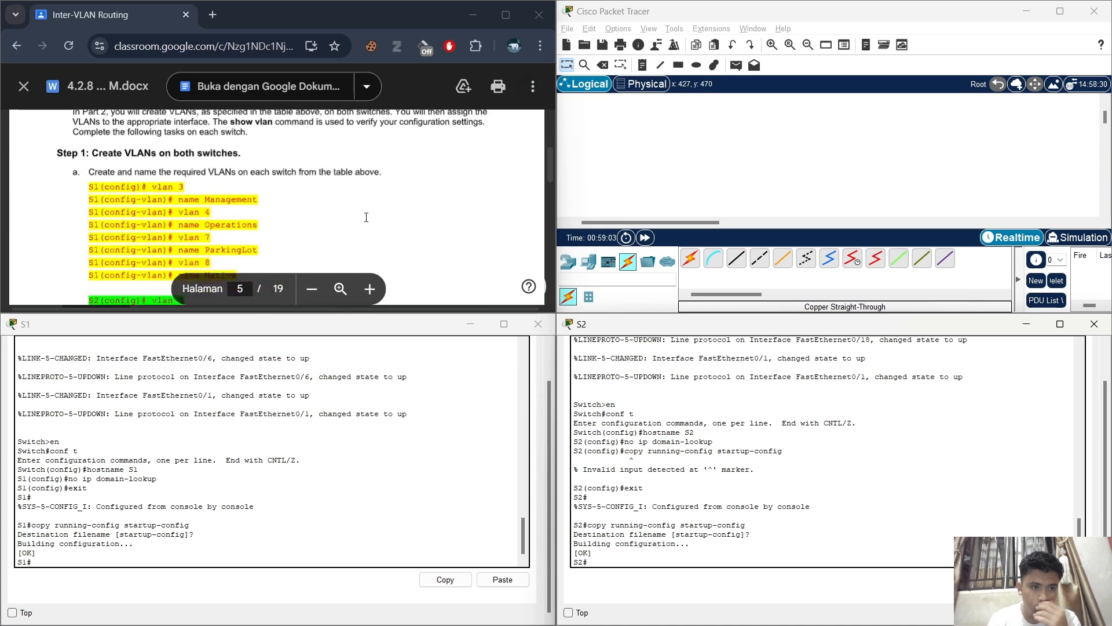
left_click(68, 558)
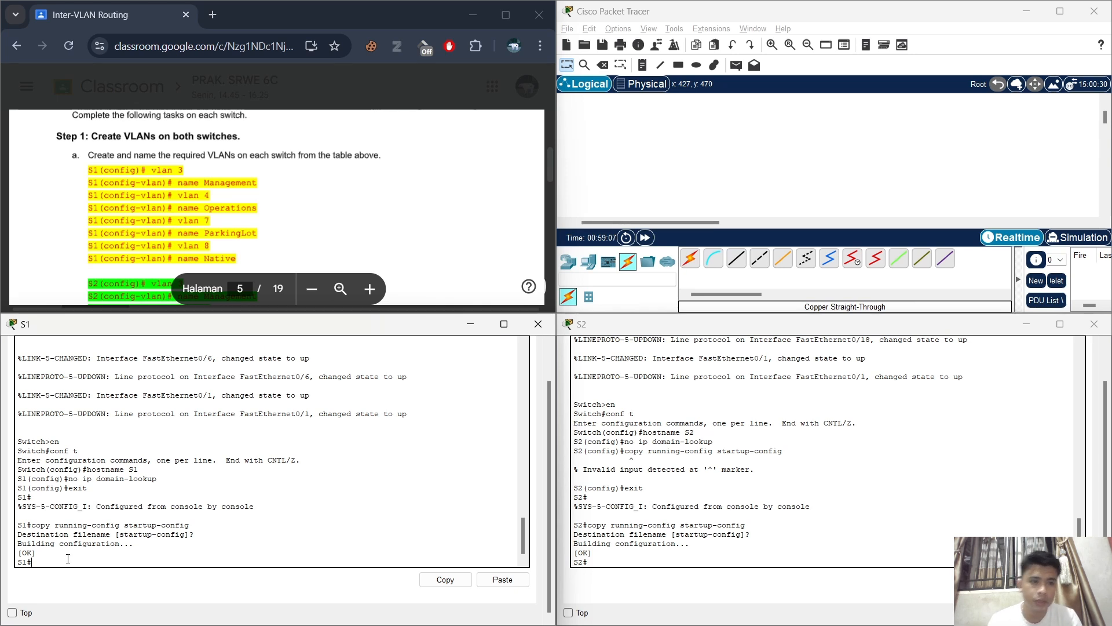
type("conf t")
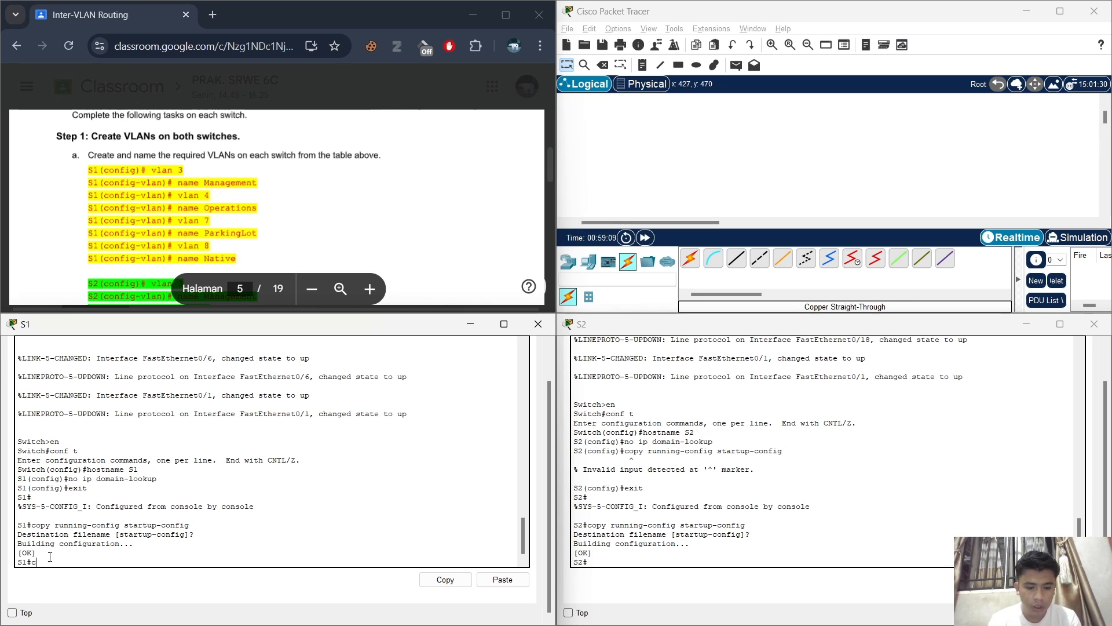
key("Return")
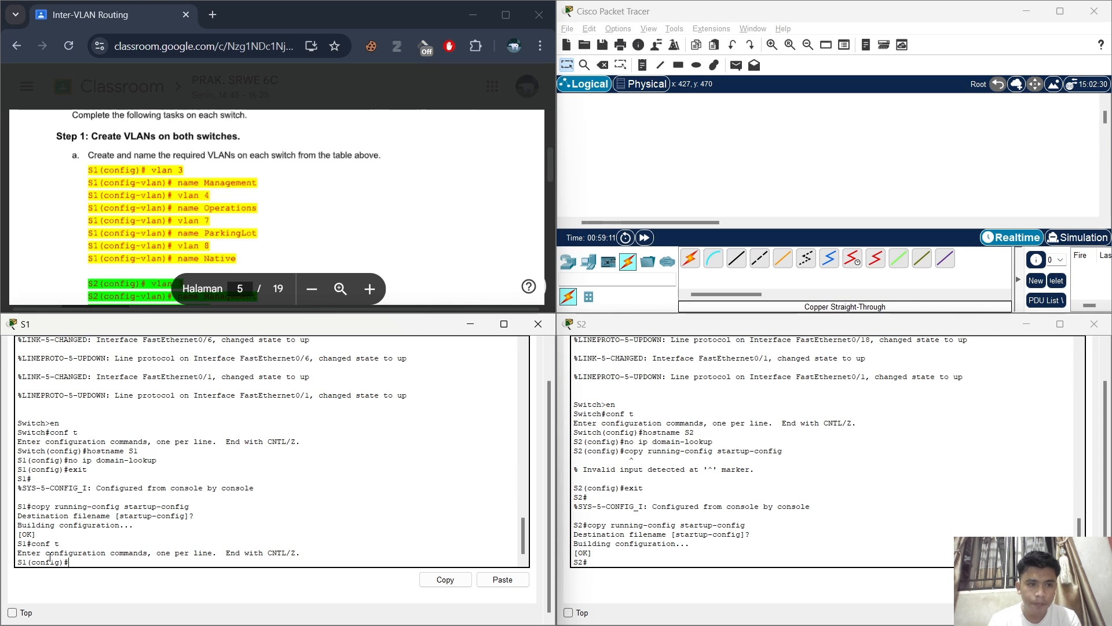
- Create VLAN 3 on S1 and name it Management
type("vlan ")
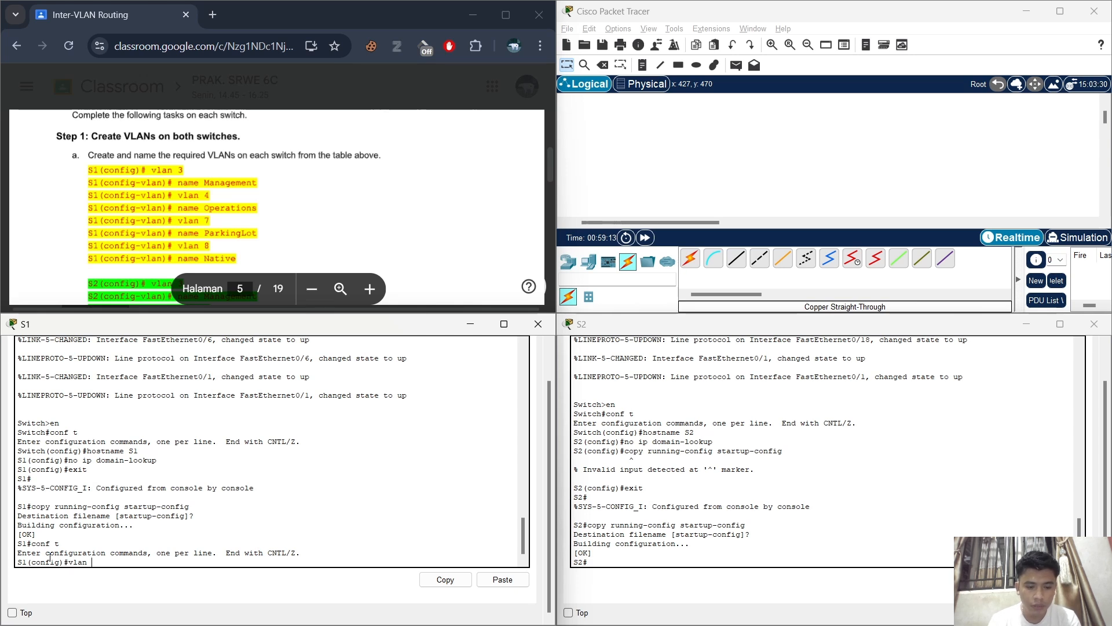
type("3")
key("Return")
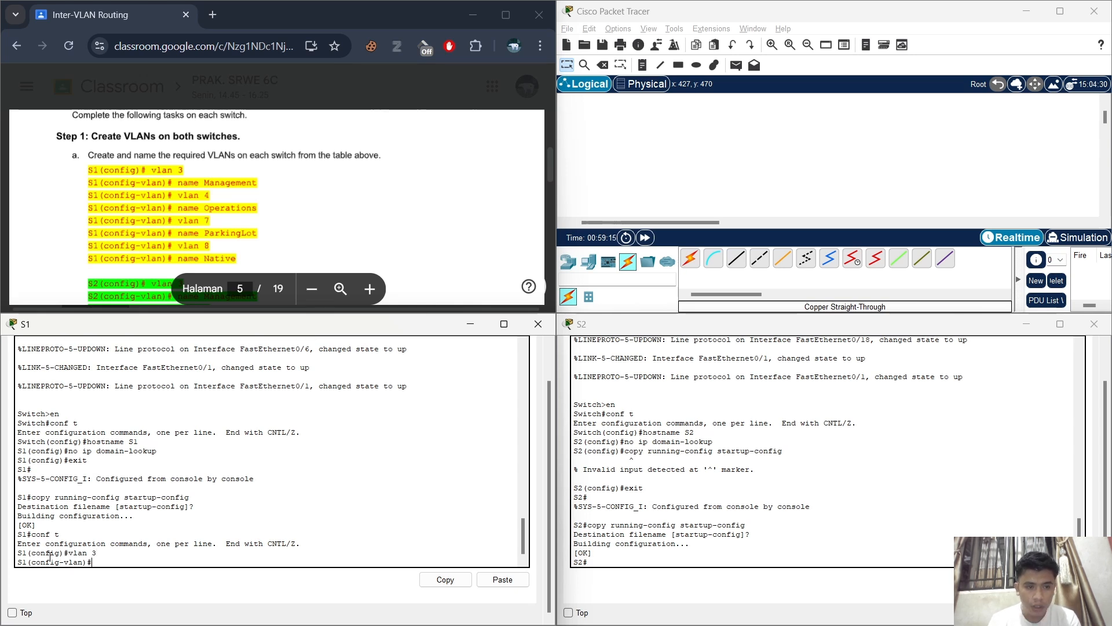
type("name Mana")
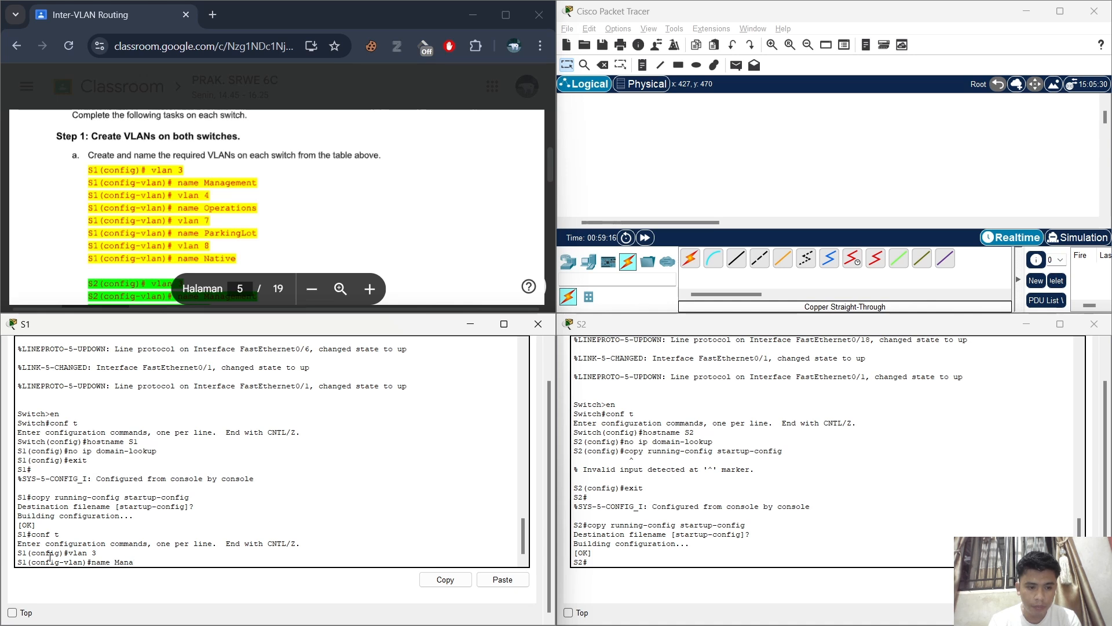
type("gement")
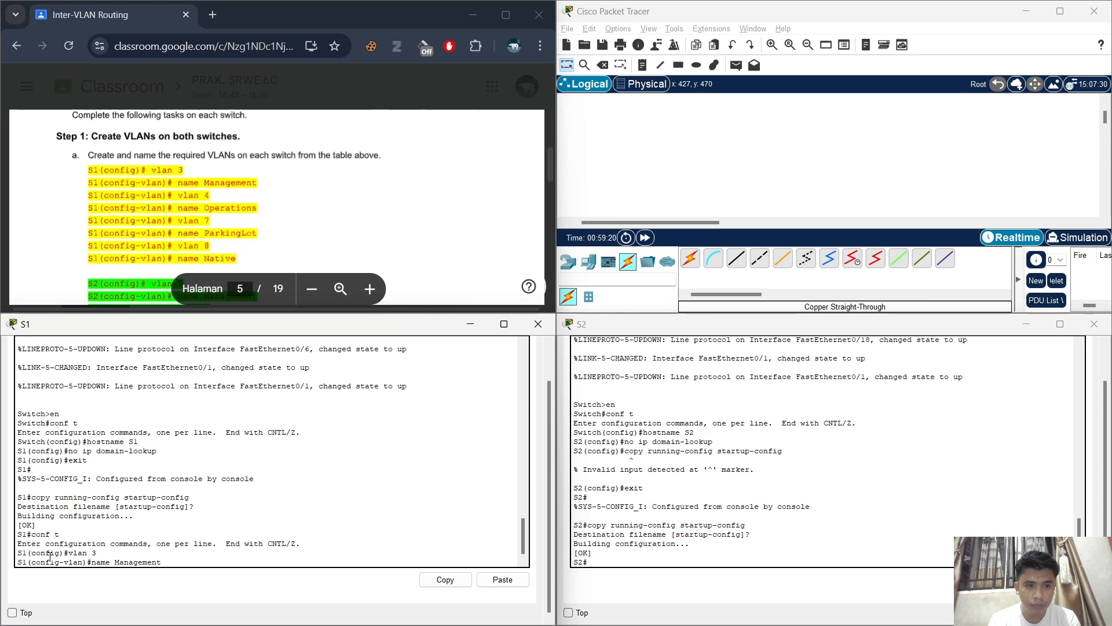
key("Return")
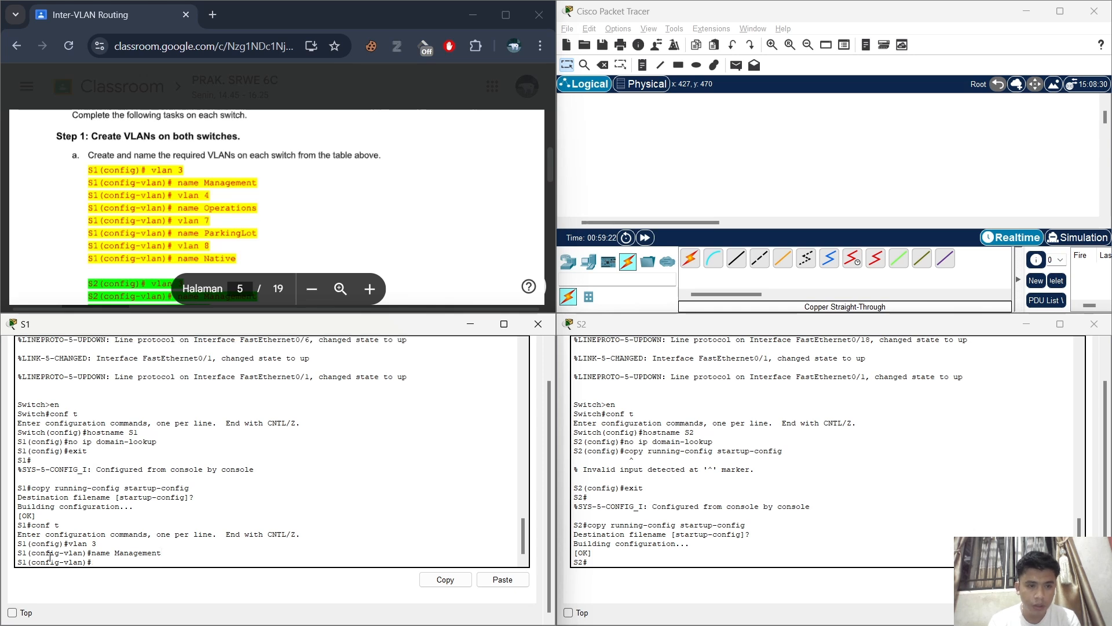
- Create VLAN 4 on S1 and name it Operations
type("vlan 4")
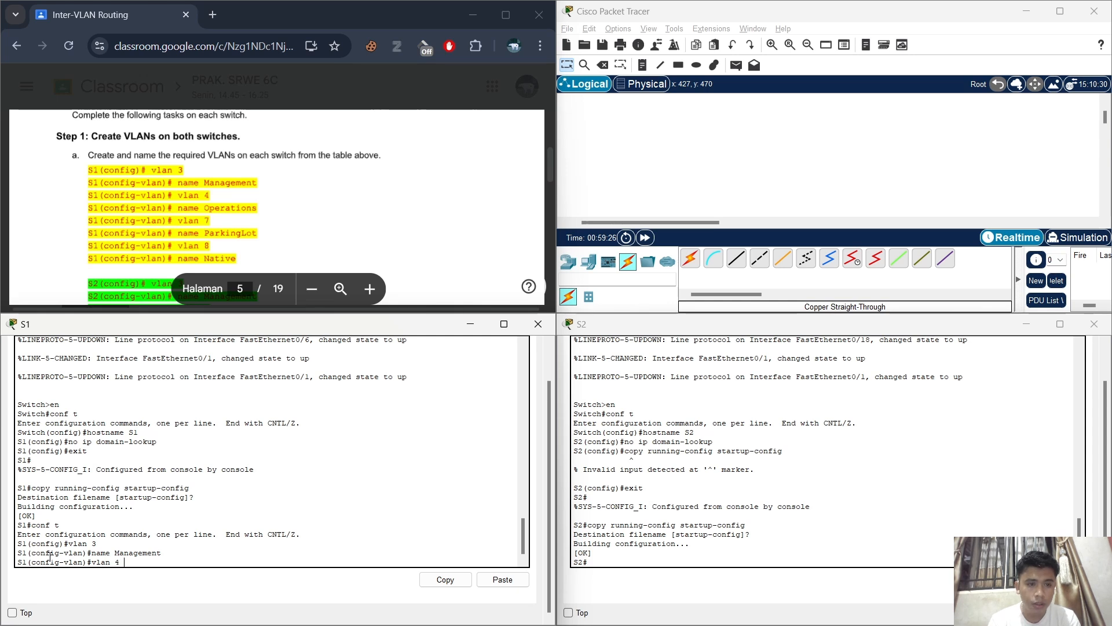
key("Return")
type("name")
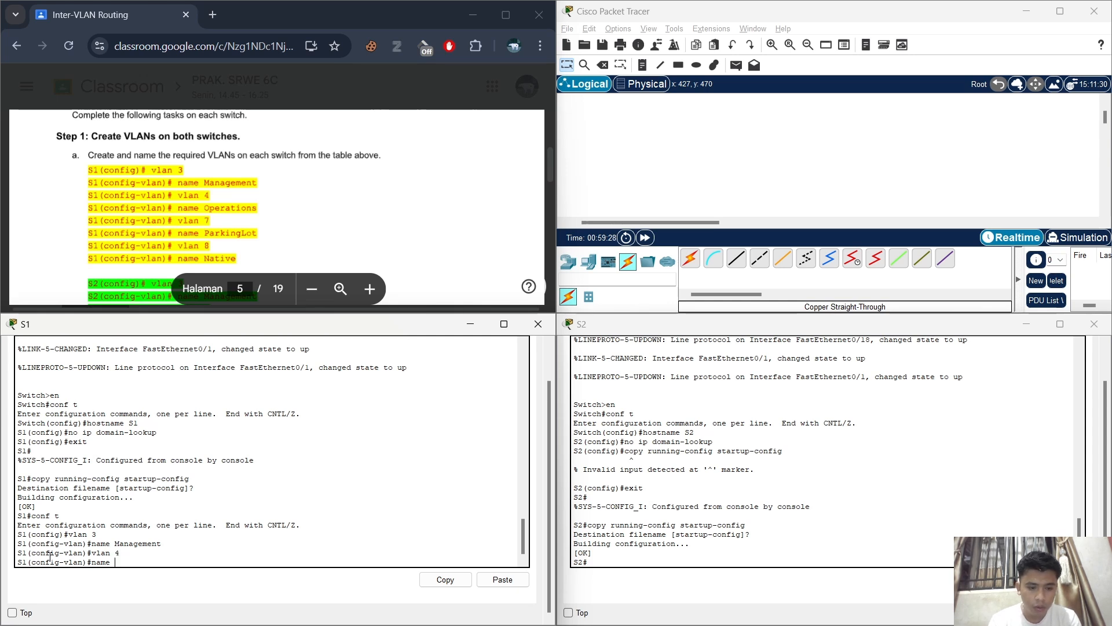
type(" Operat")
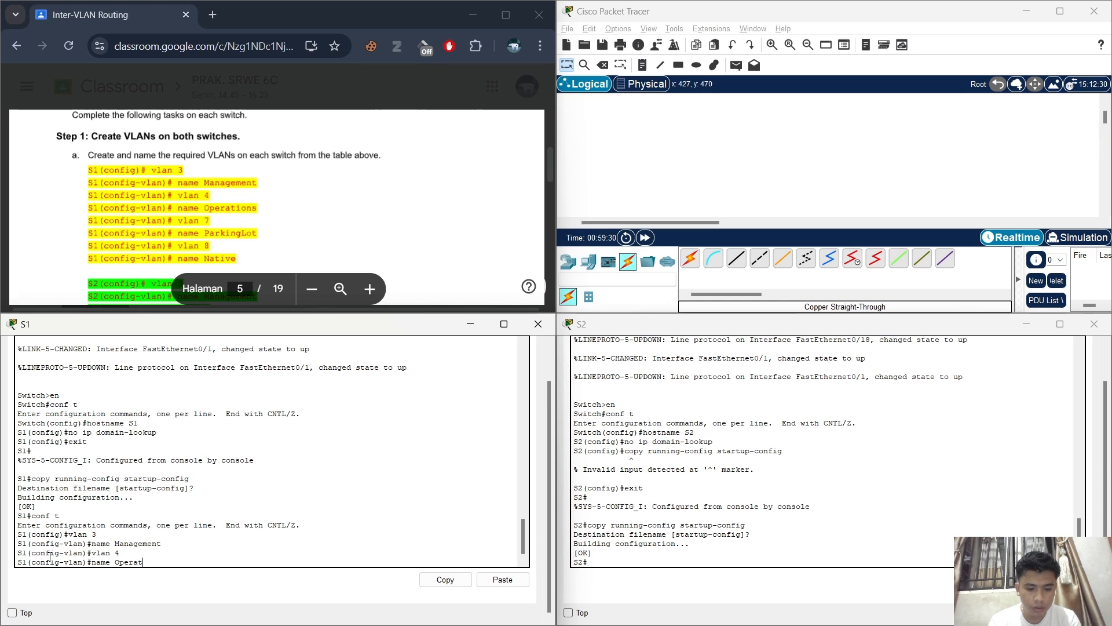
type("ions")
key("Return")
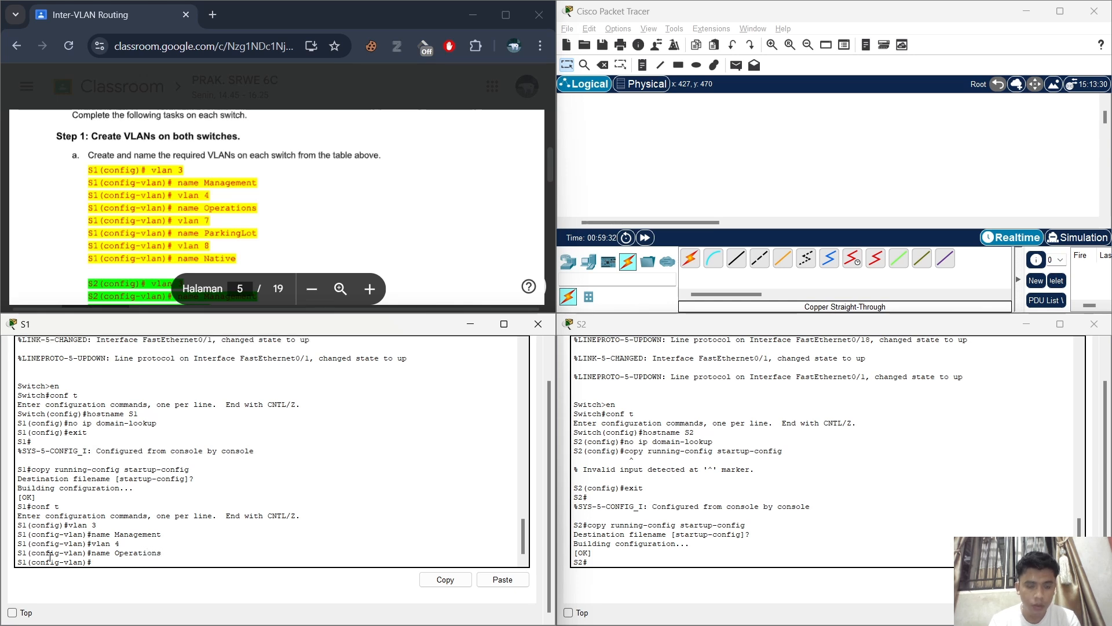
- Create VLAN 7 on S1 and name it Parking_lot
type("vlan 7")
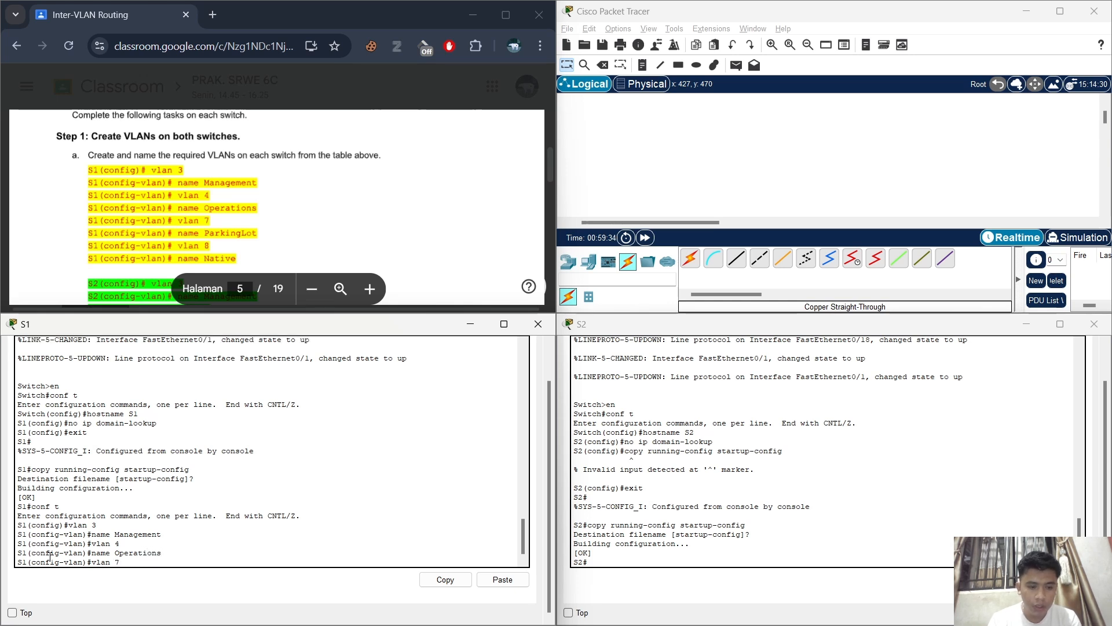
key("Return")
type("name")
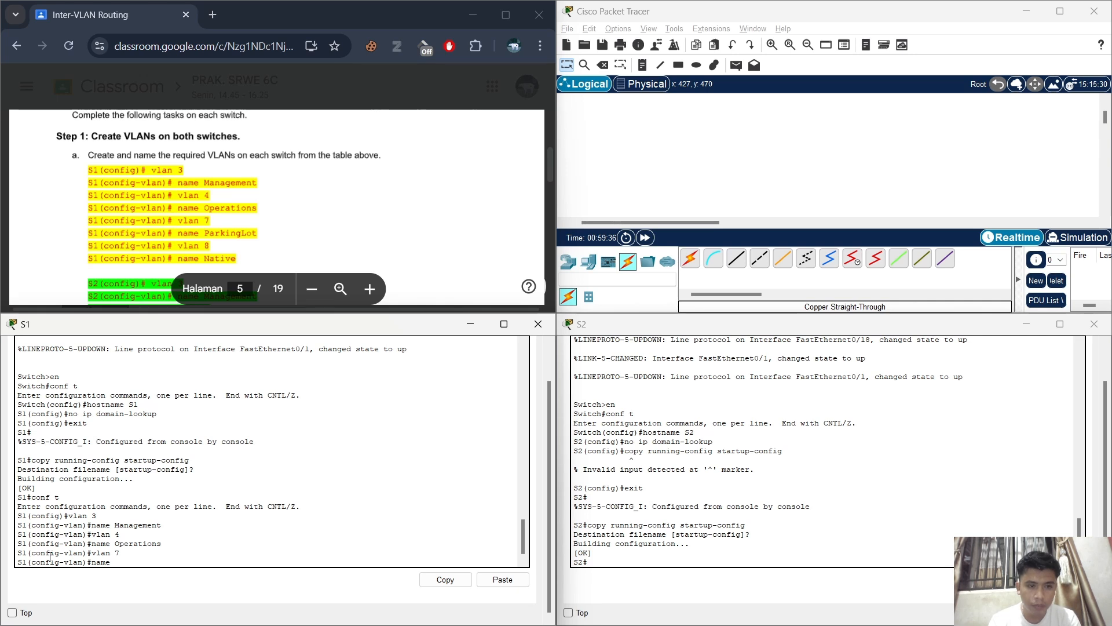
type(" P")
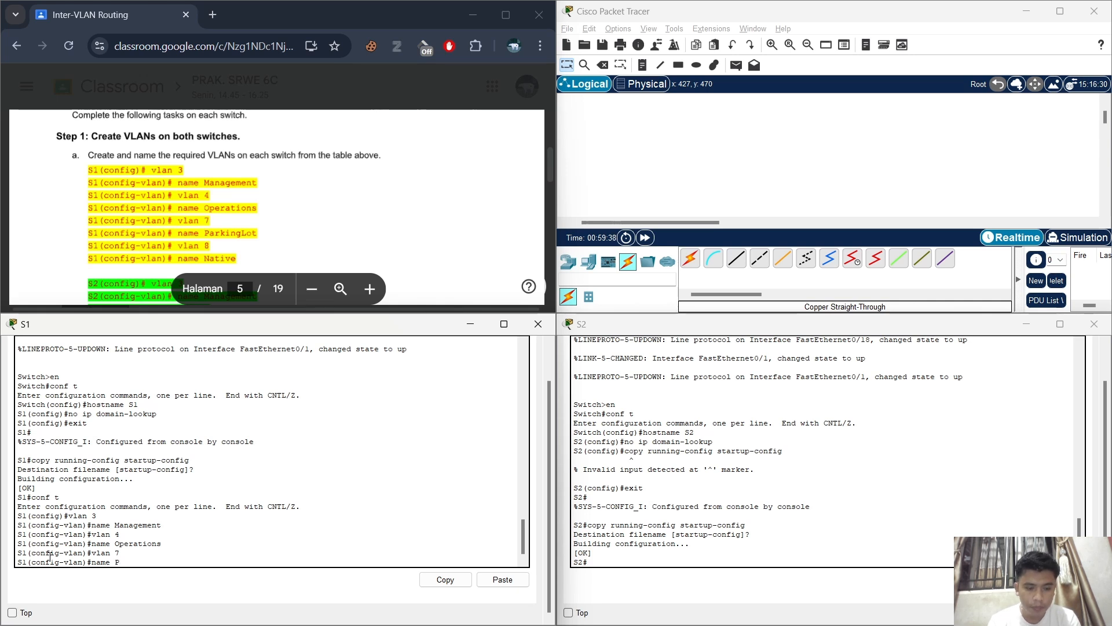
type("arking ")
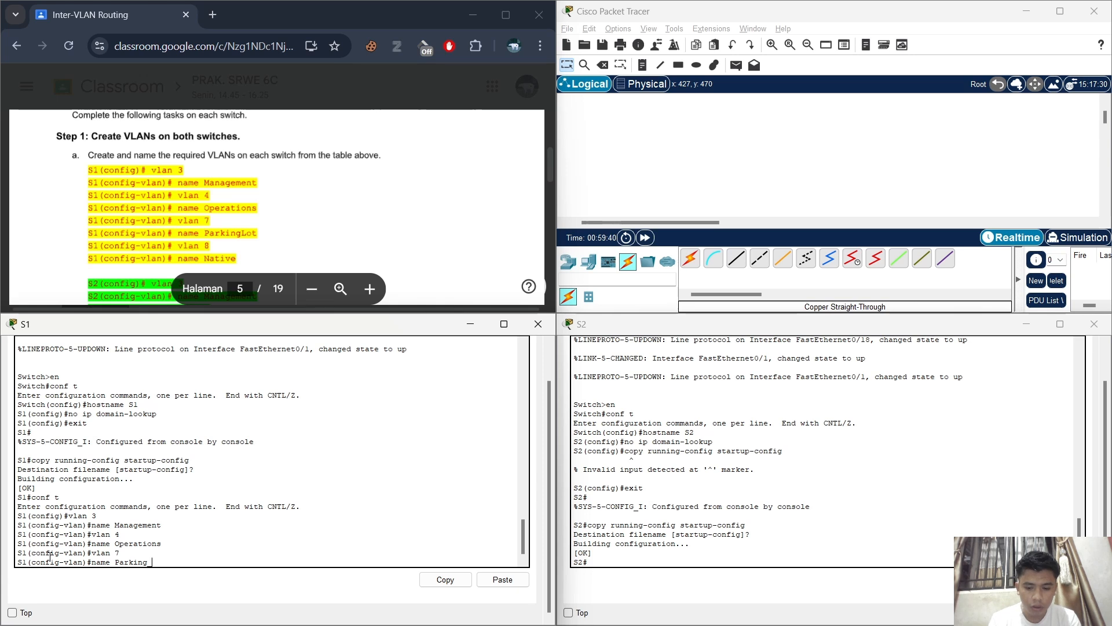
type("lot")
key("Return")
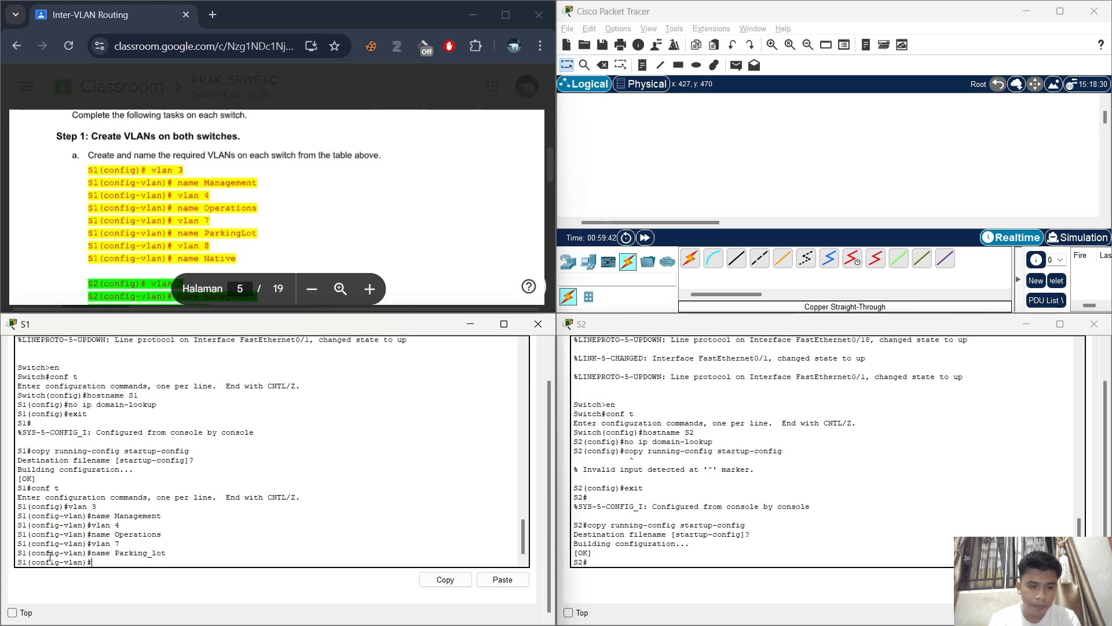
- Create VLAN 8 on S1 and name it Native
type("vlan ")
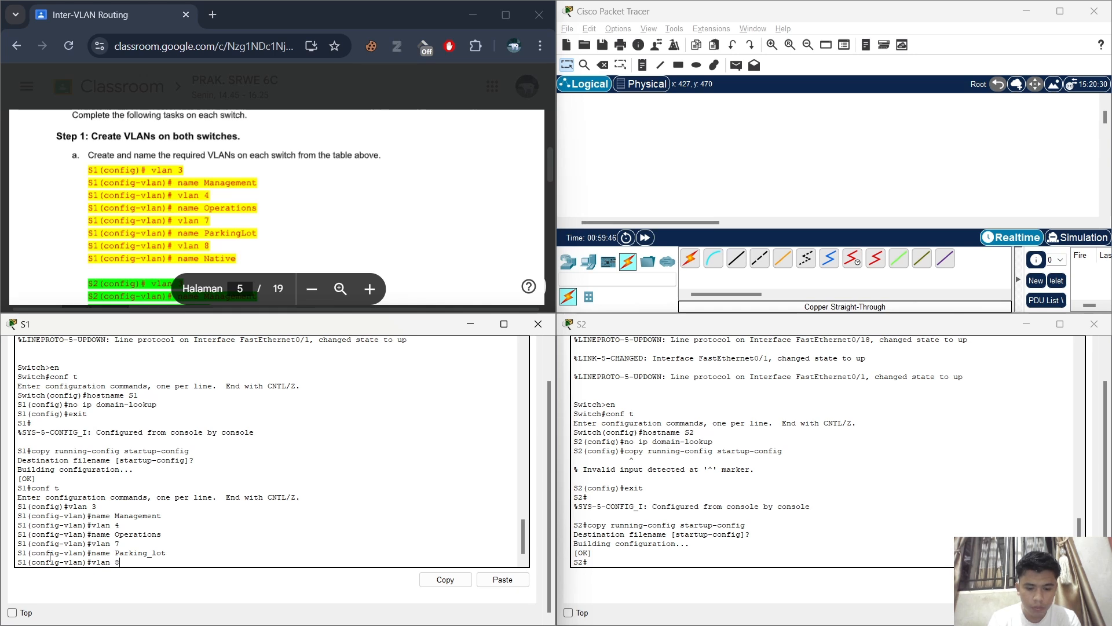
type("8")
key("Return")
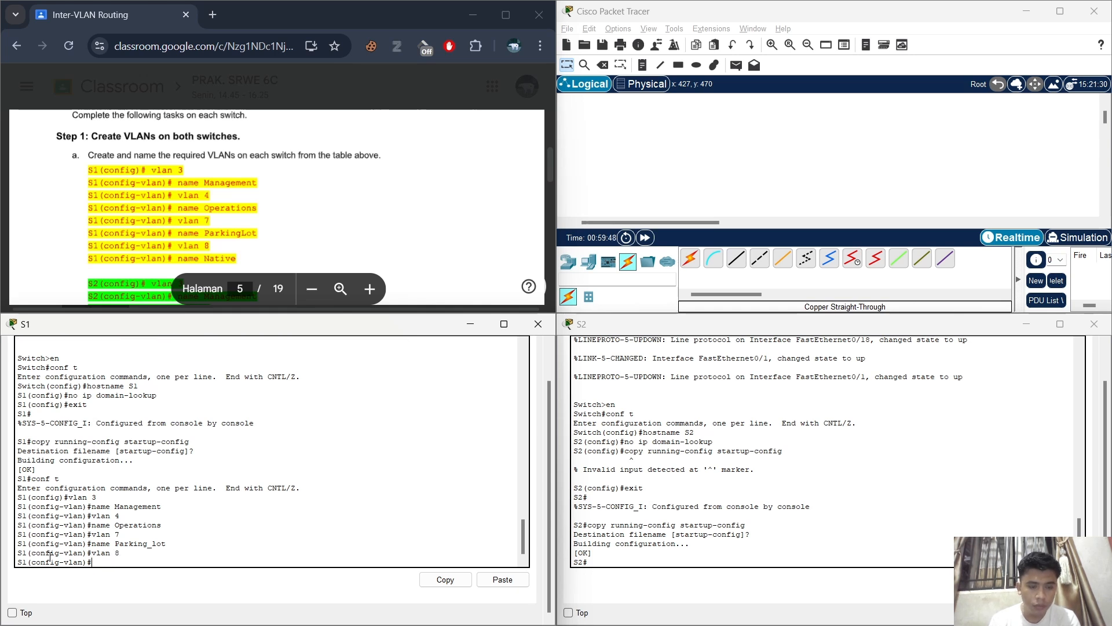
type("name Native")
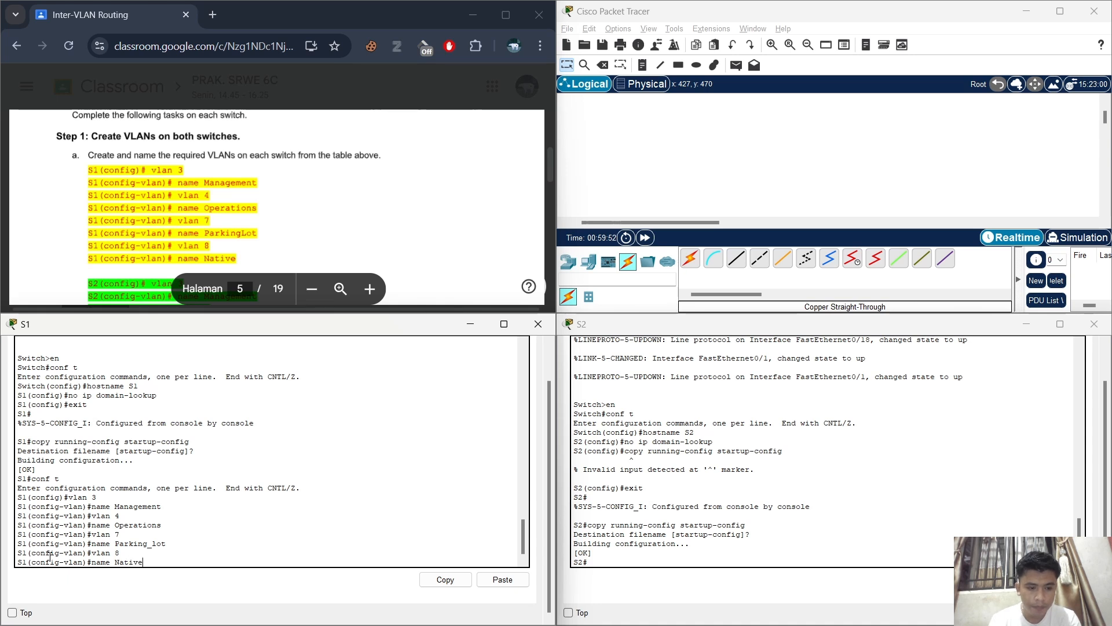
key("Return")
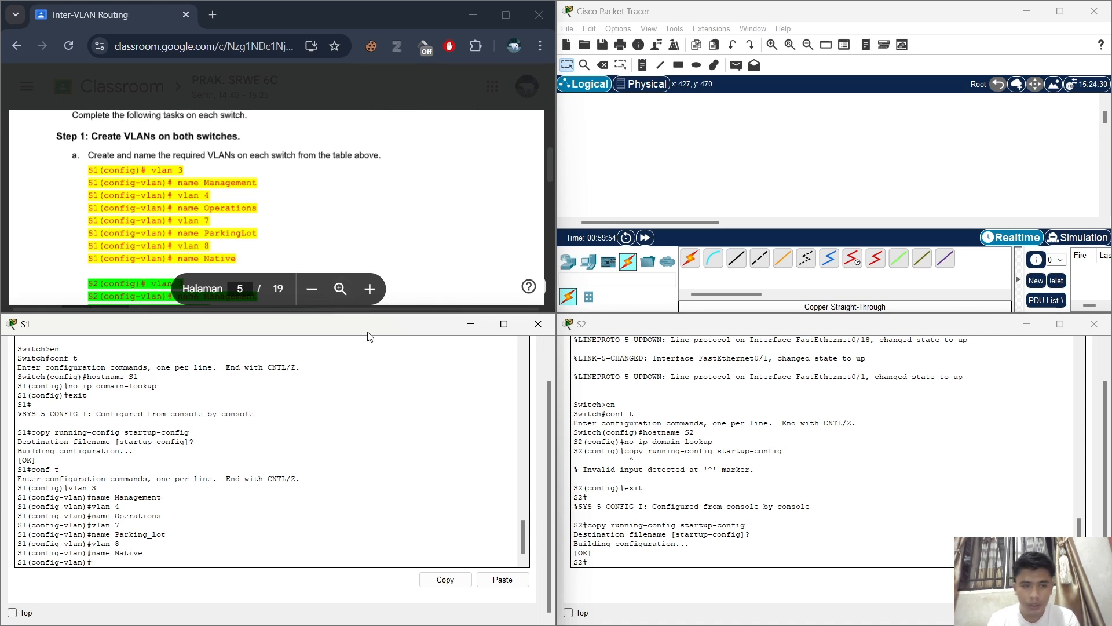
- Find the S2 VLAN commands in the lab instructions and enter global configuration mode on S2 with conf t
scroll(438, 239, "down", 1)
scroll(438, 239, "down", 3)
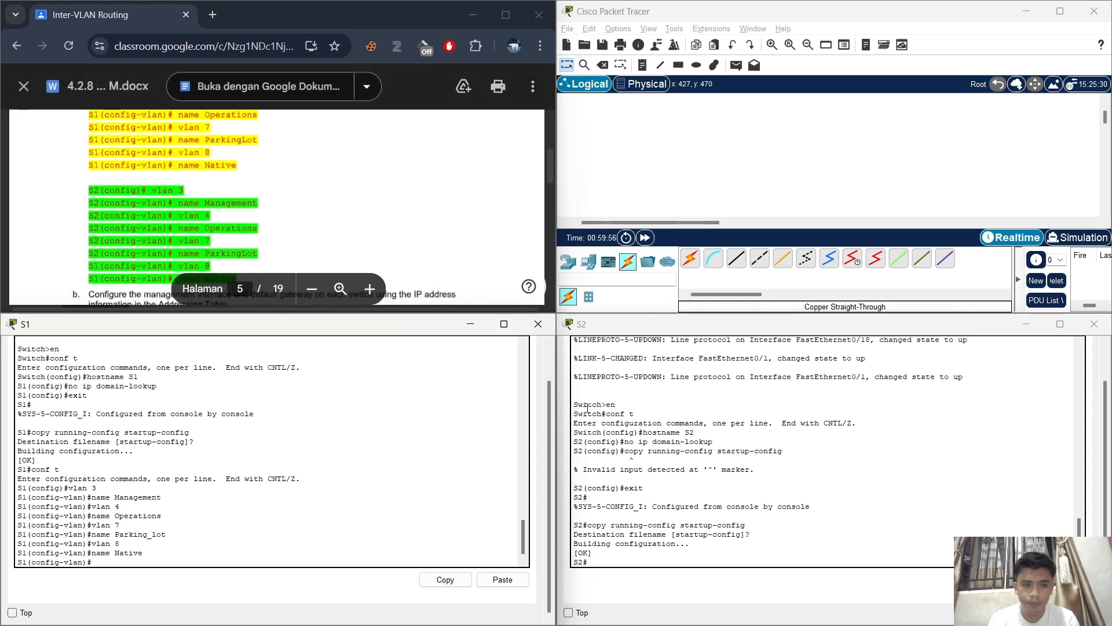
left_click(632, 557)
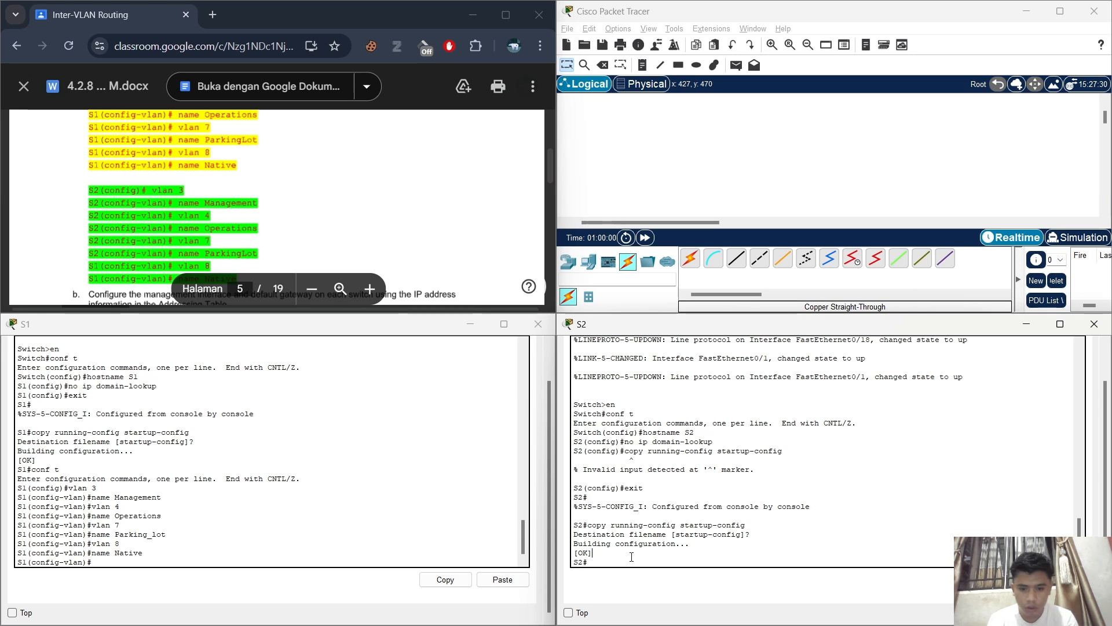
type("con")
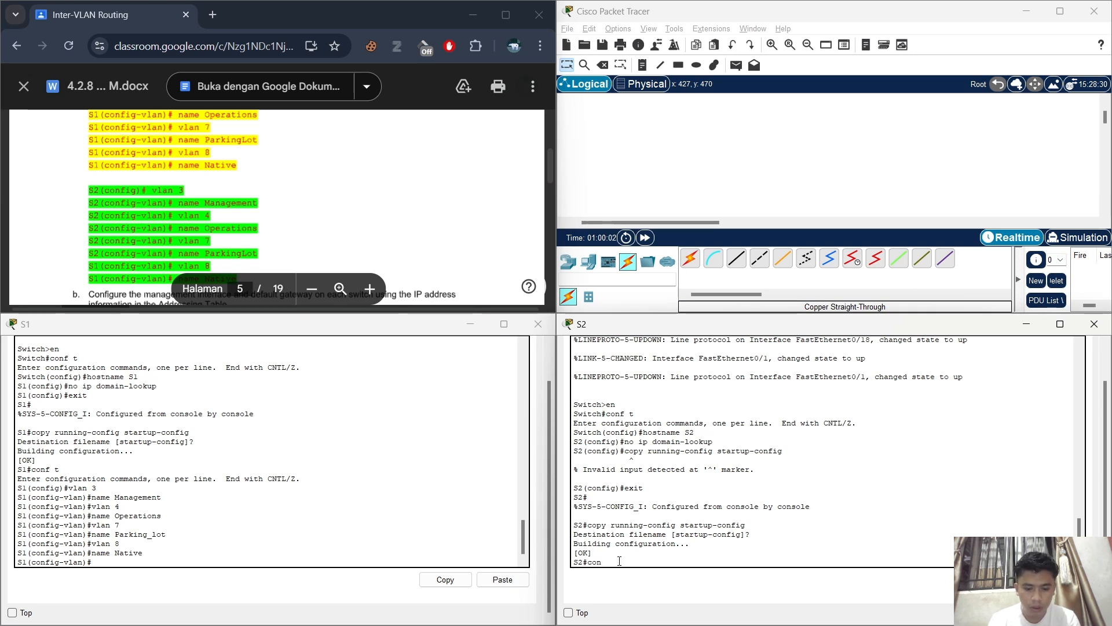
type("f t")
key("Return")
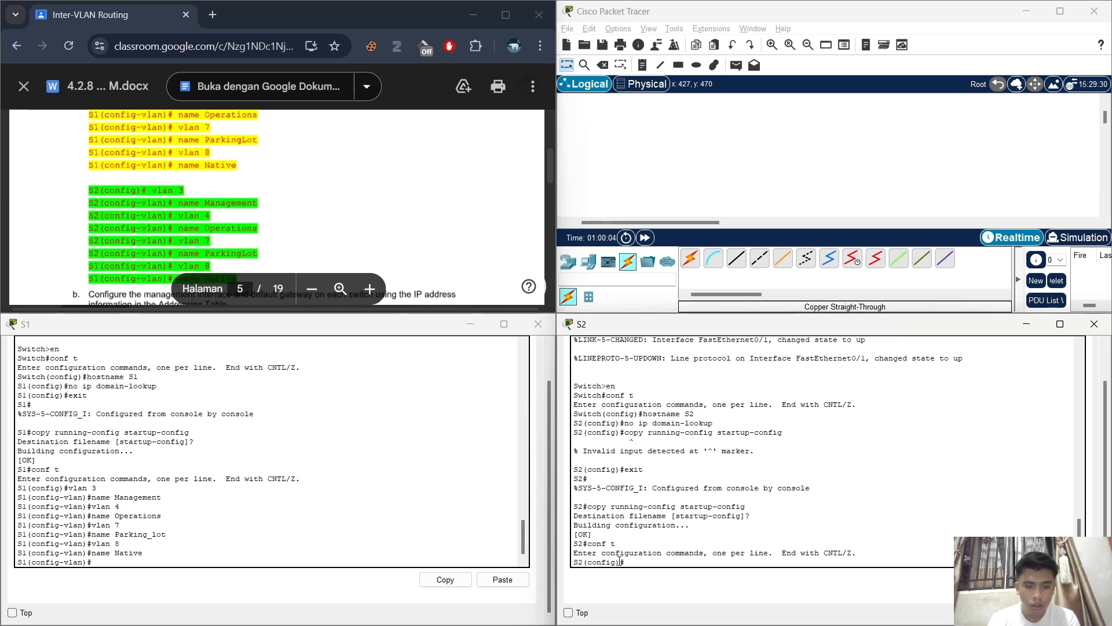
- Create VLAN 3 on S2 and name it Management
type("v")
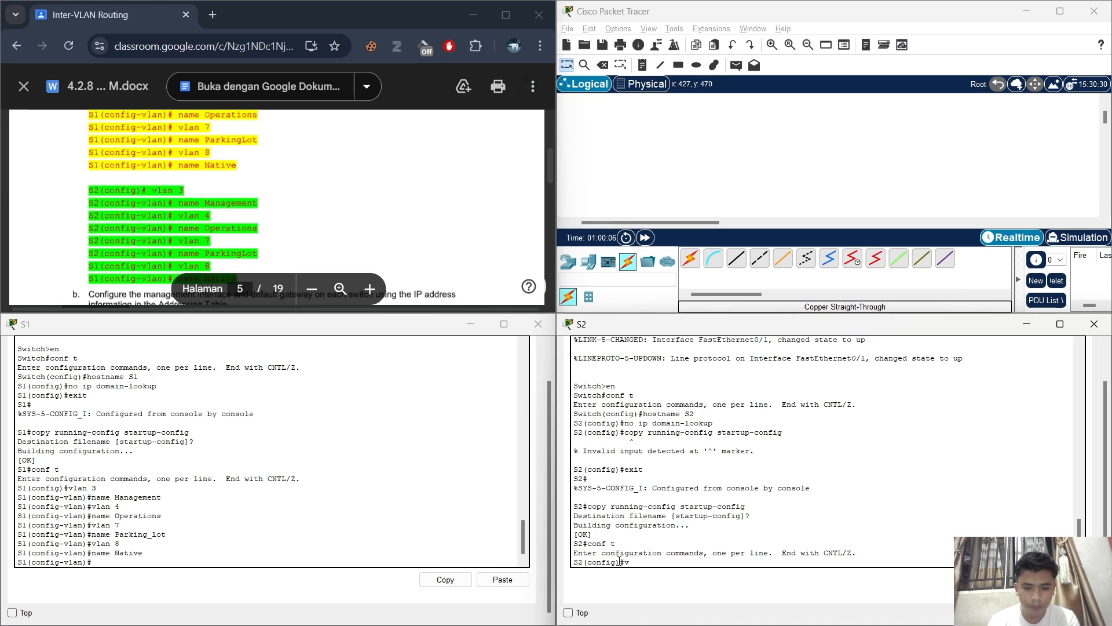
type("lan 3")
key("Return")
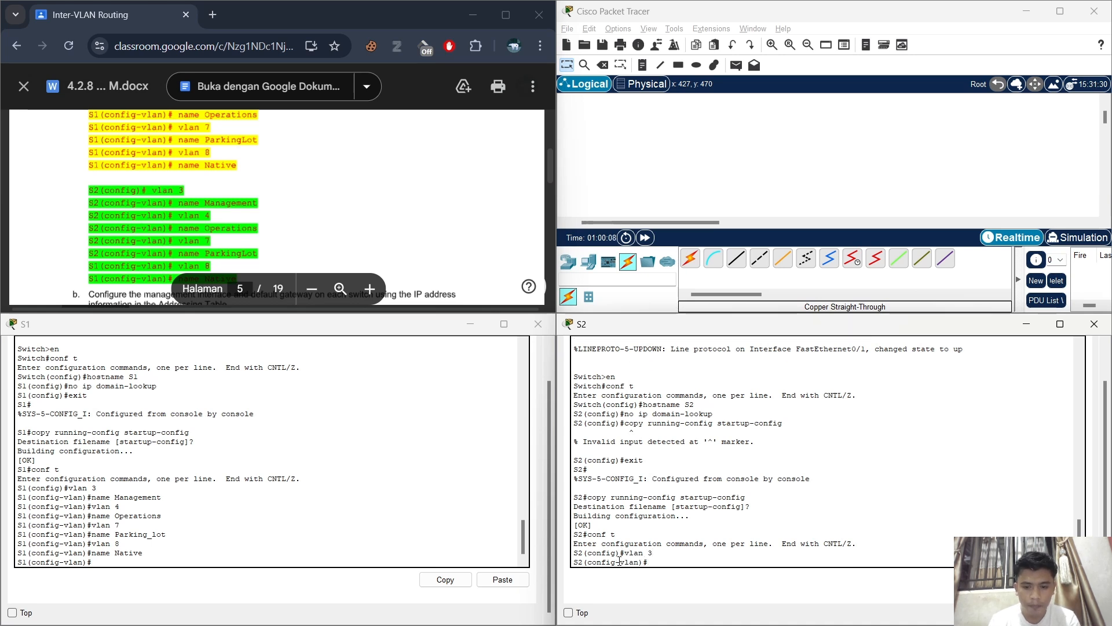
type("name Mana")
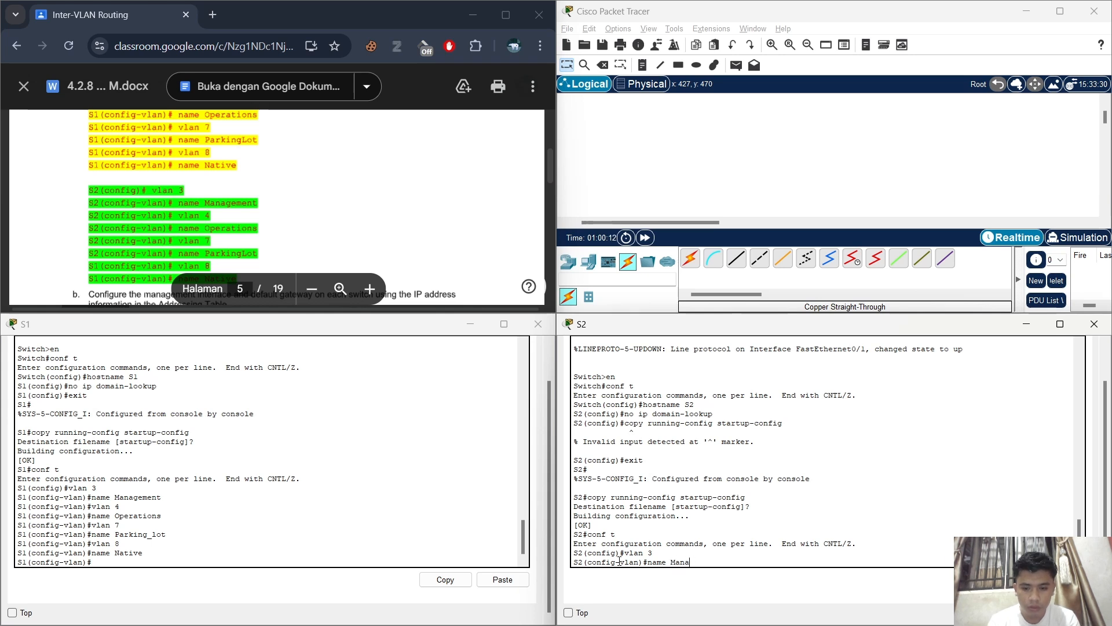
type("gement")
key("Return")
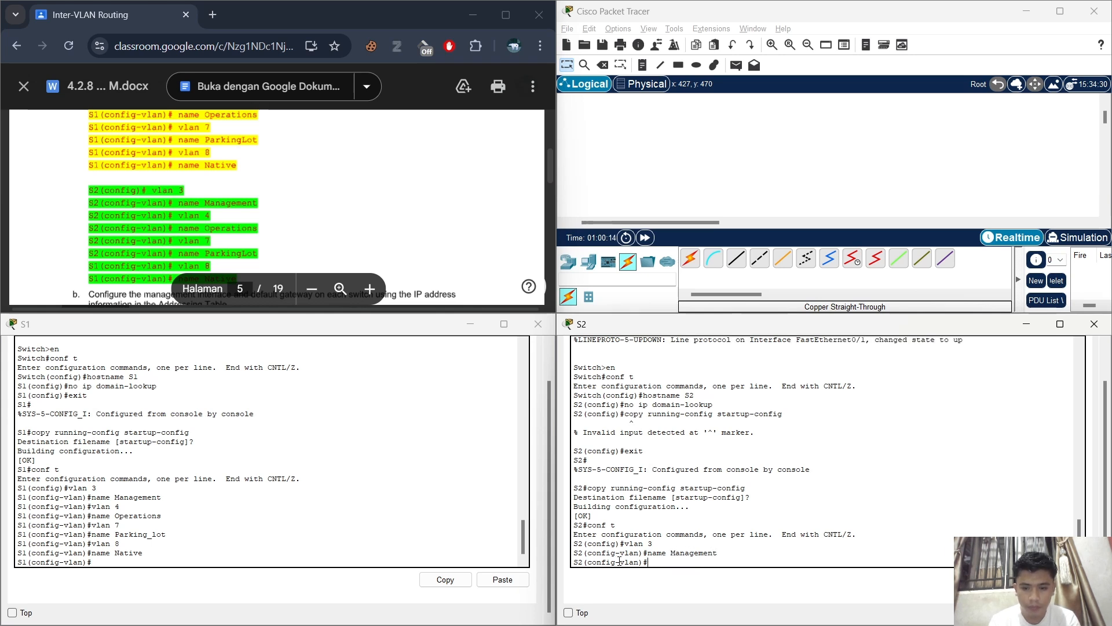
- Create VLAN 4 on S2 and name it Operations
type("vlan")
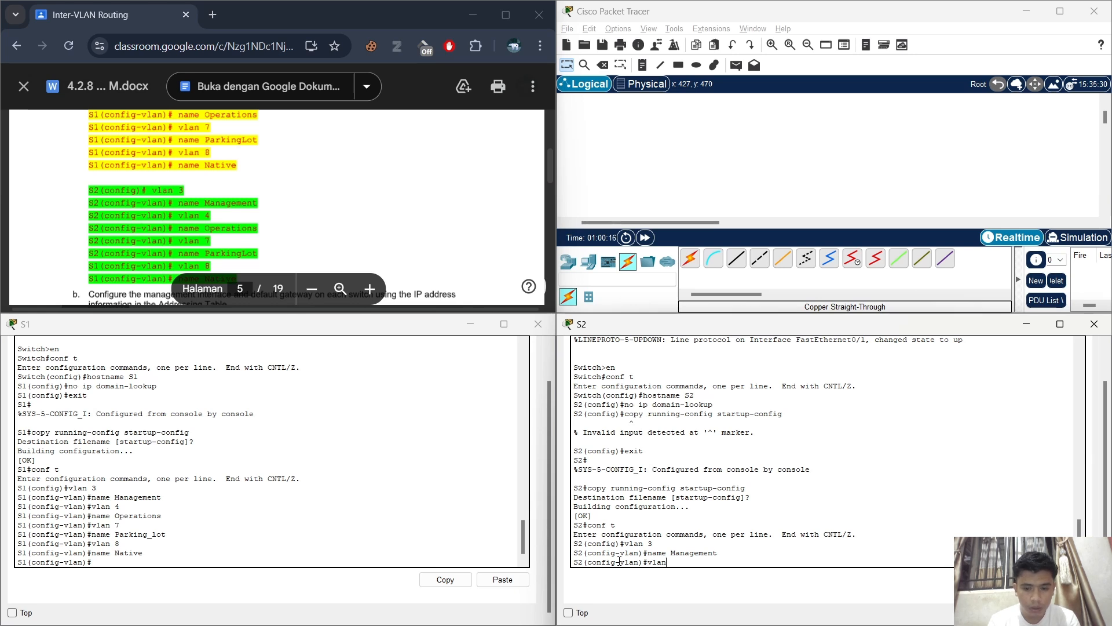
type(" 4")
key("Return")
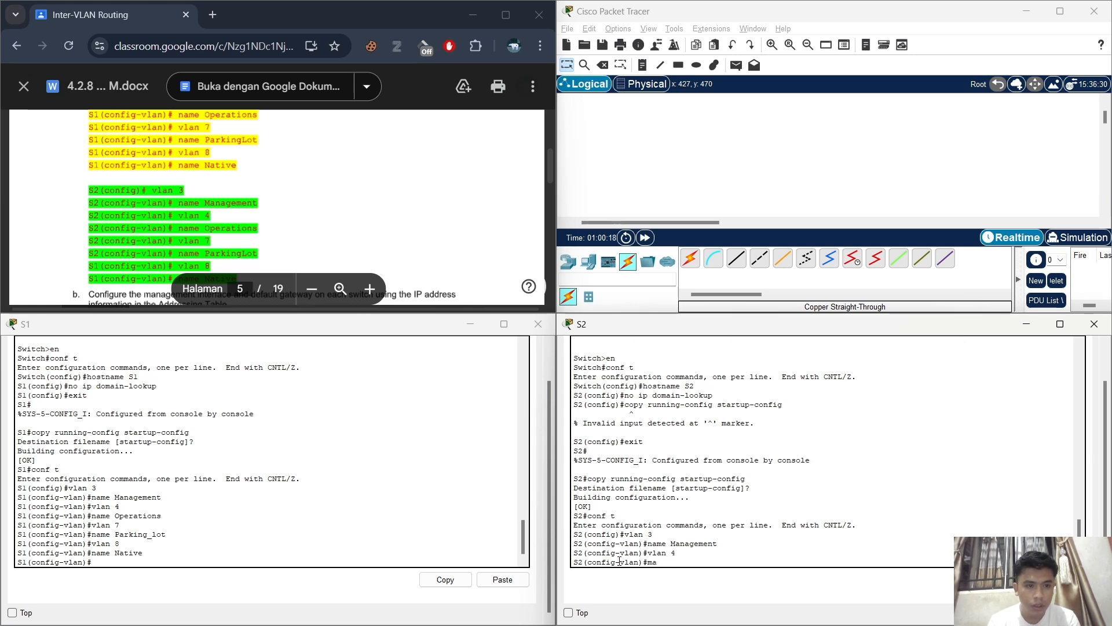
type("nae")
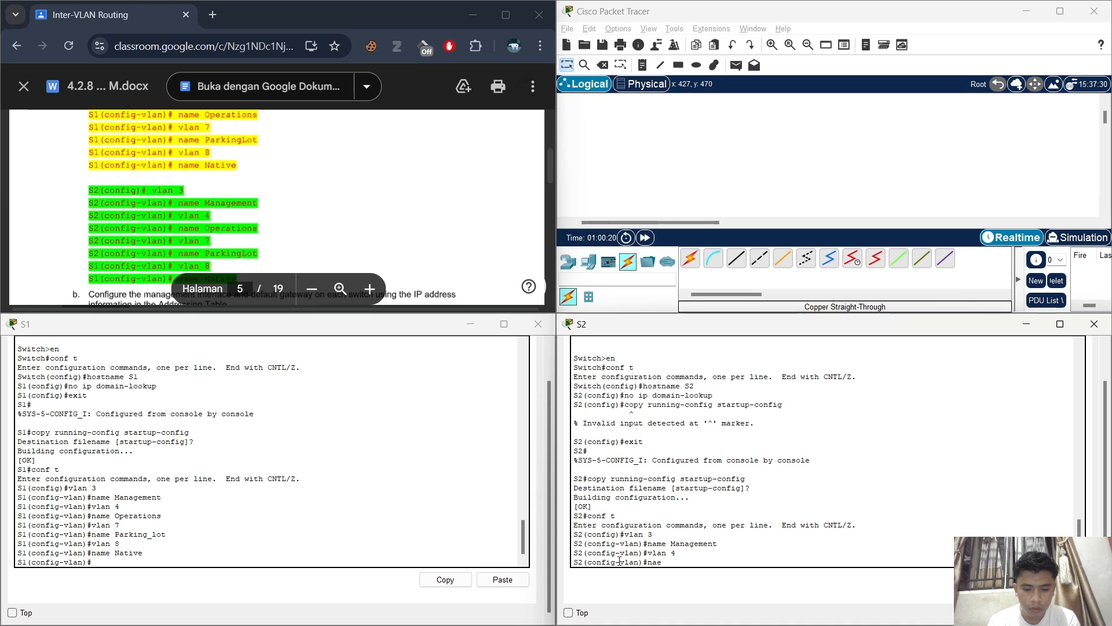
type("ME")
key("BackSpace")
key("BackSpace")
type("e")
key("BackSpace")
type("me Op")
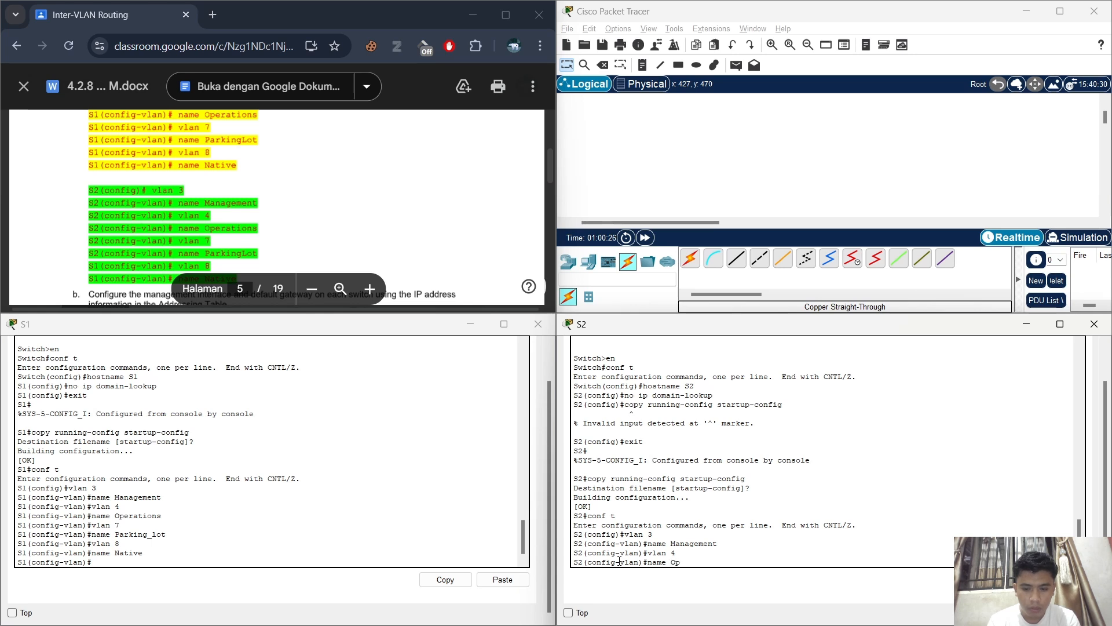
type("erations")
key("Return")
- Create VLAN 7 on S2 and name it Parking_lot
type("config-vlan)#c")
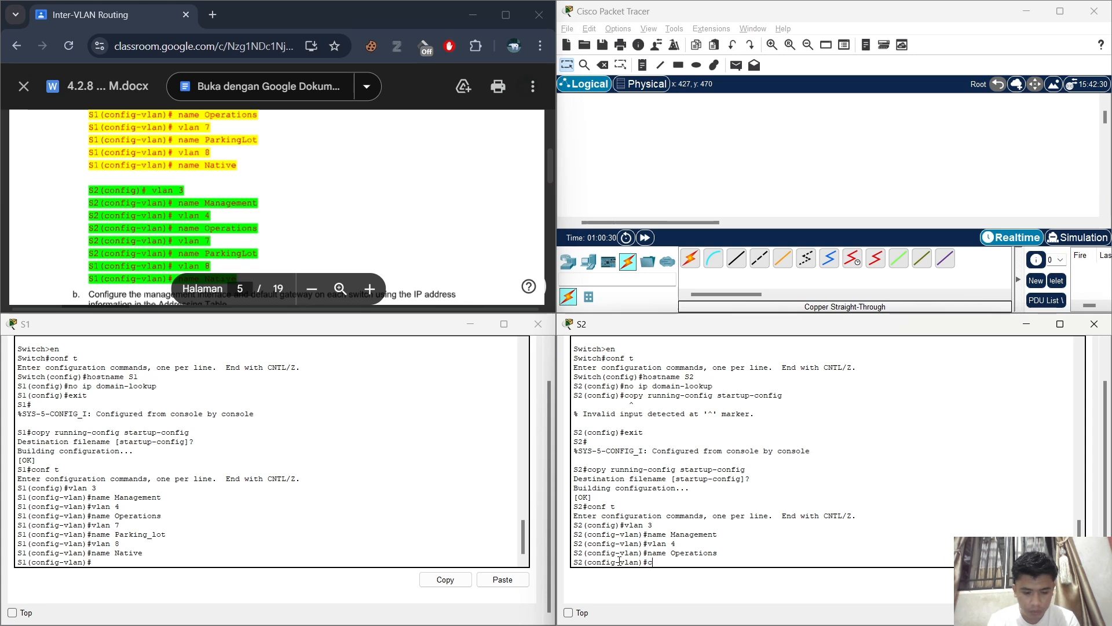
key("BackSpace")
type("vlan")
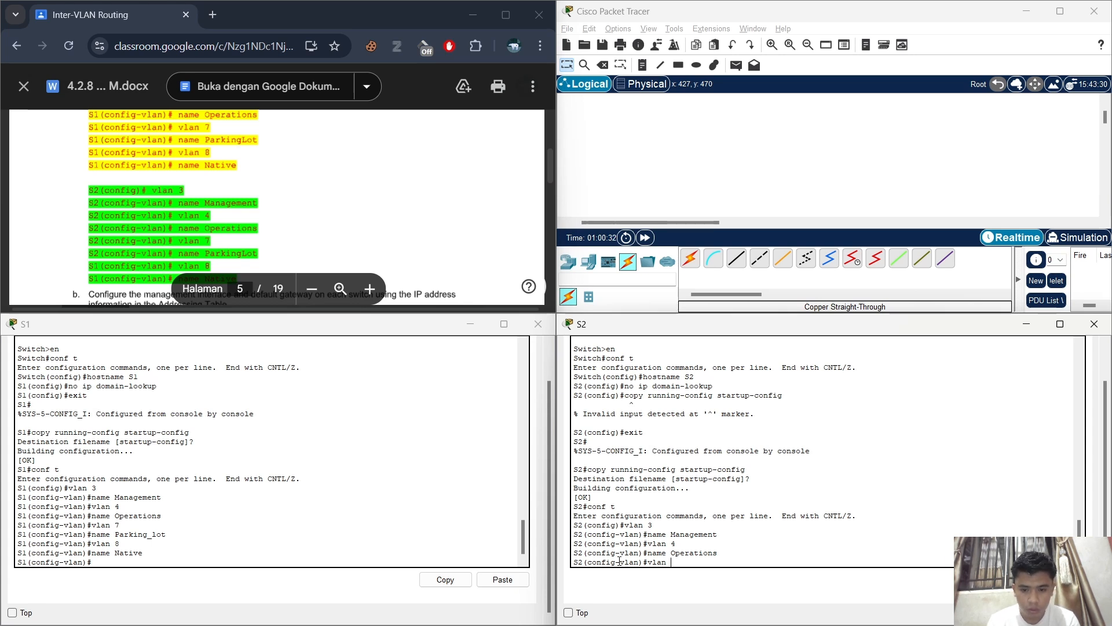
type(" 7")
key("Return")
type("name ")
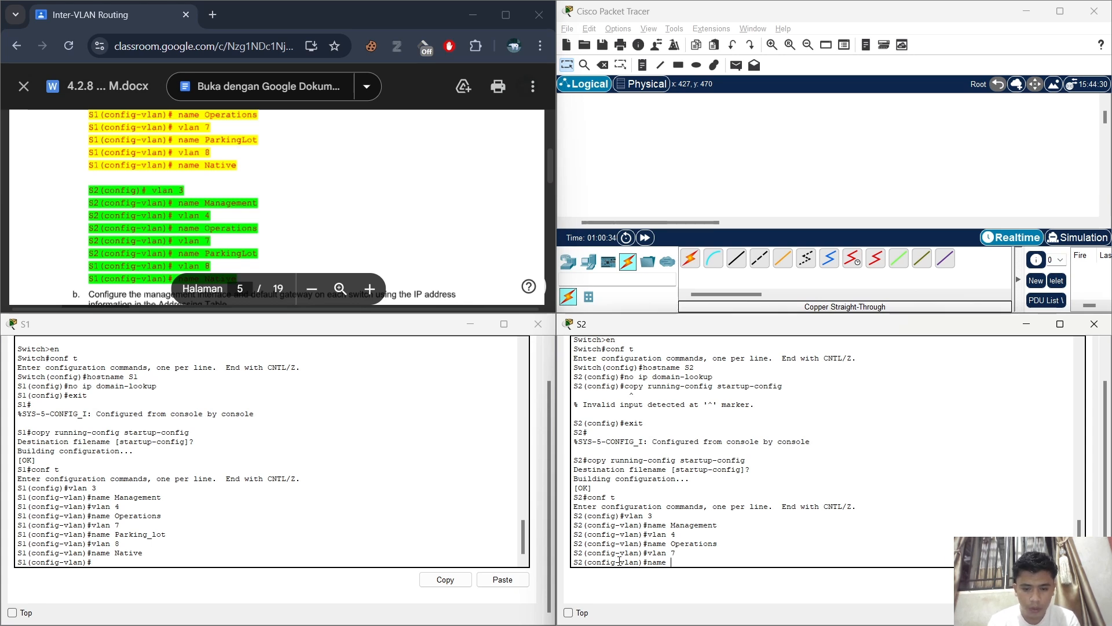
type("Parking ")
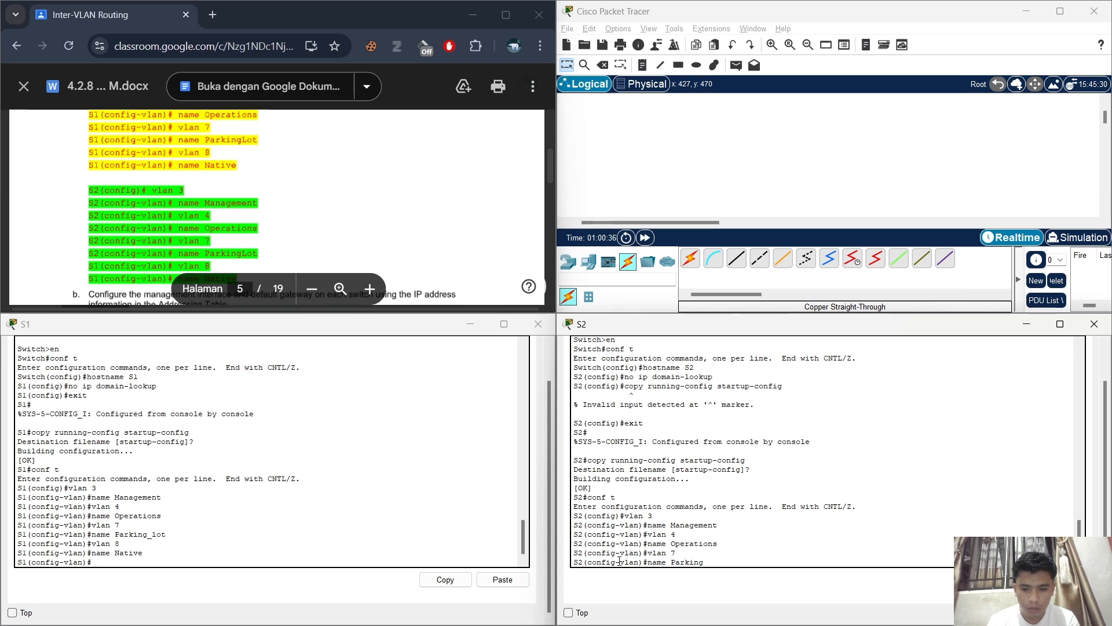
type("lot")
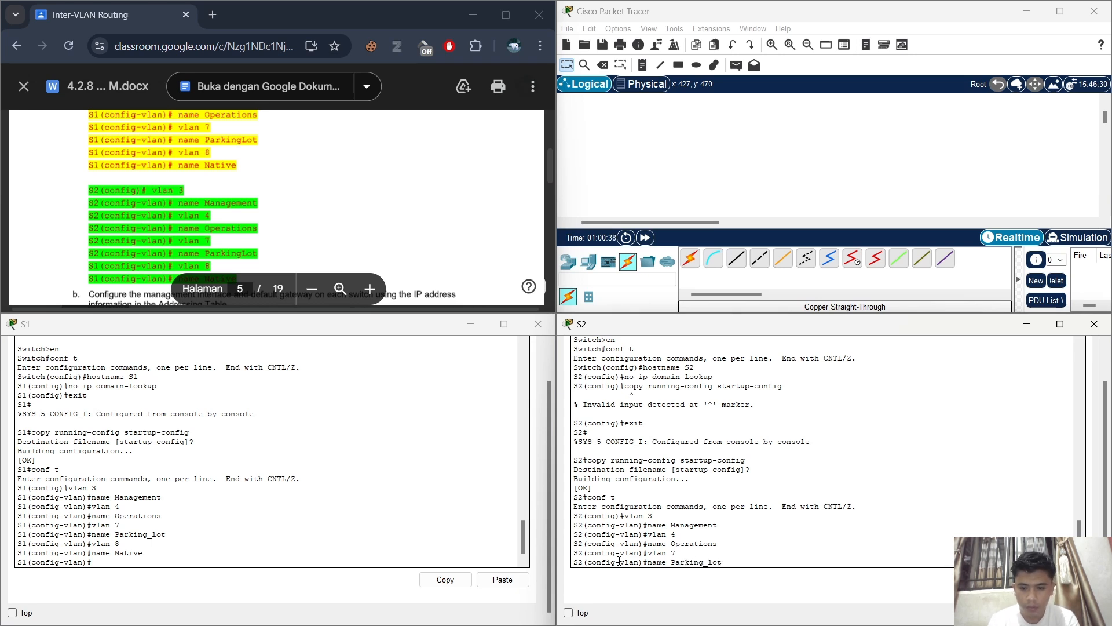
key("Return")
- Create VLAN 8 on S2, name it Native, and bring up the management interface instructions in the lab document
type("vlan)#vlan")
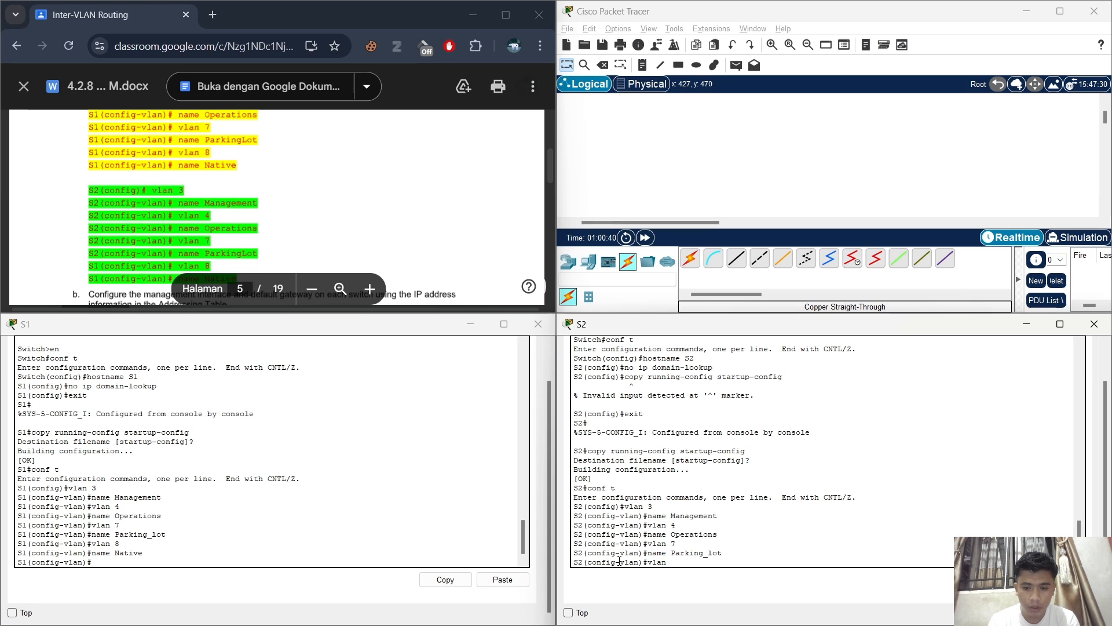
type(" 8")
key("Return")
type("name N")
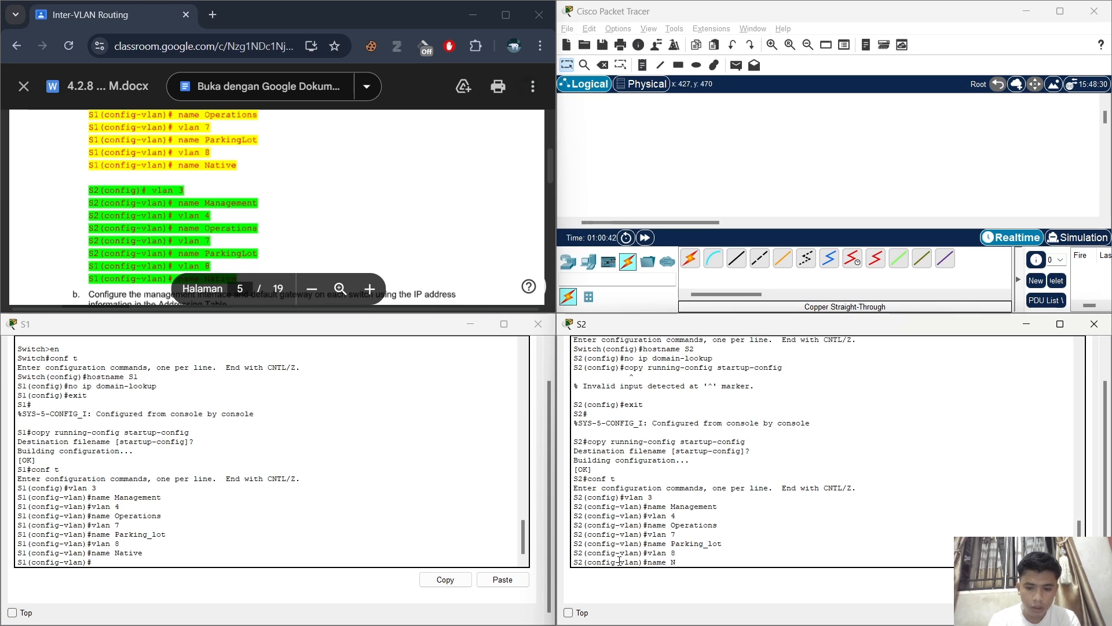
type("ative")
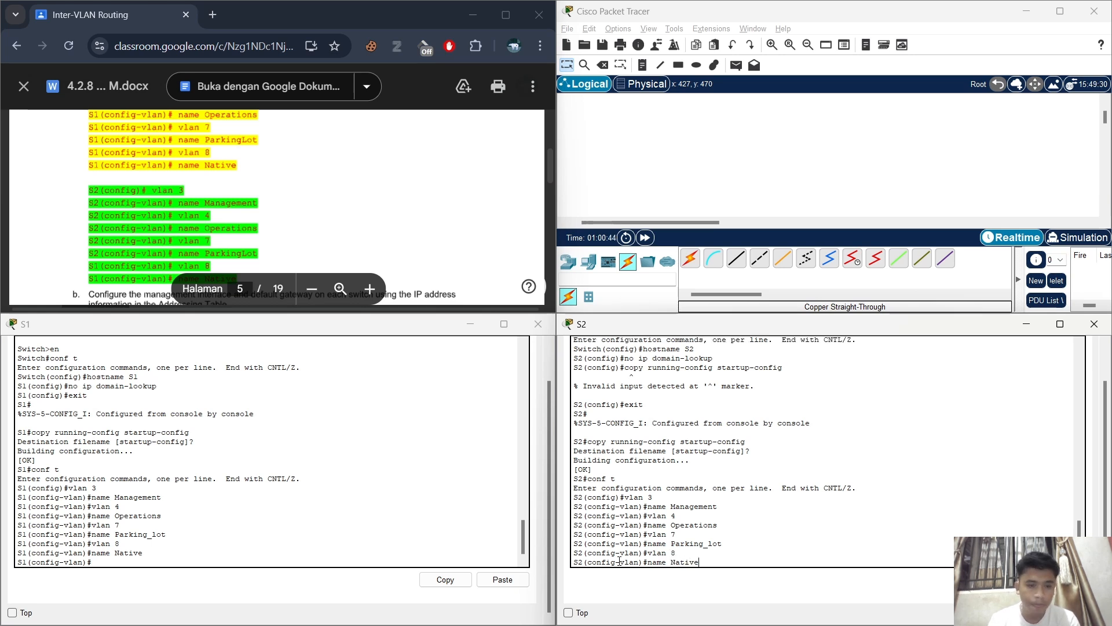
key("Return")
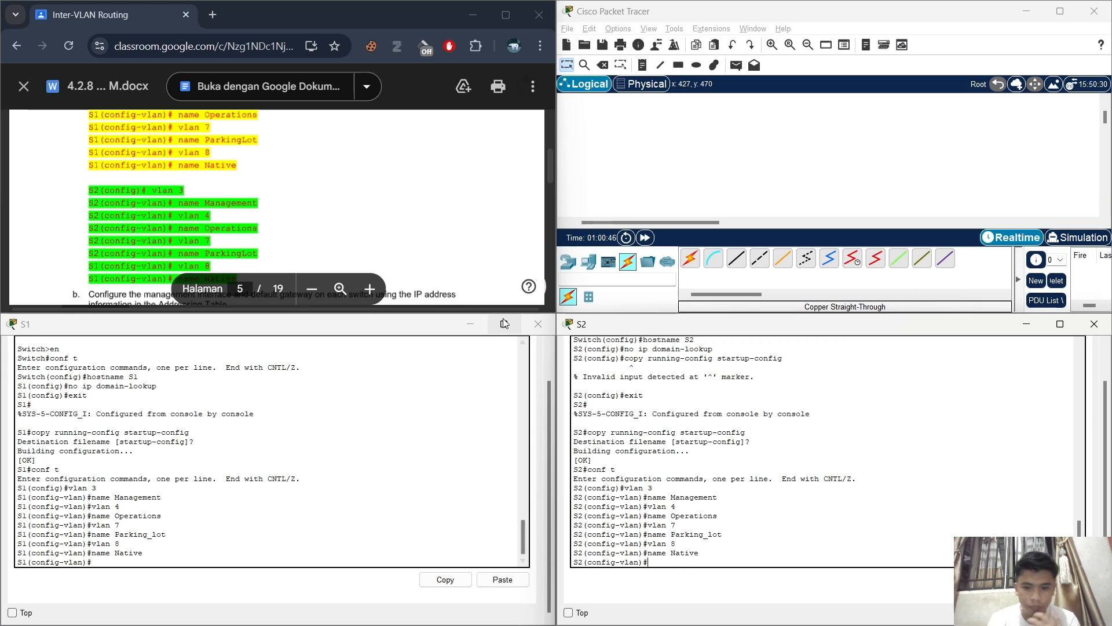
scroll(418, 230, "down", 2)
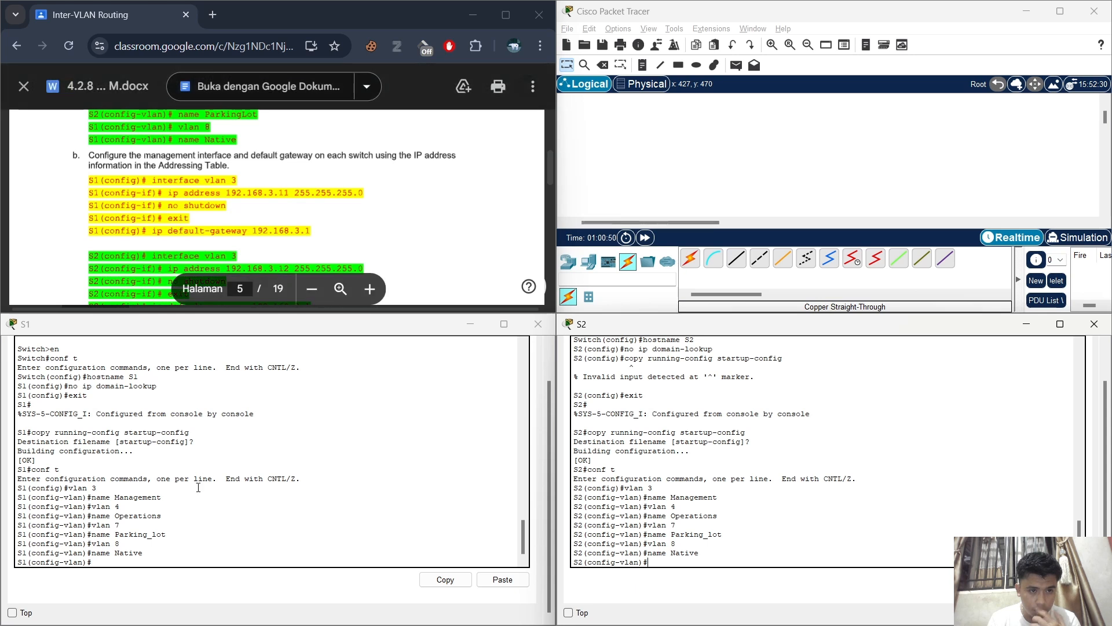
- Leave VLAN configuration on S1 and enter configuration mode for interface VLAN 3
left_click(127, 558)
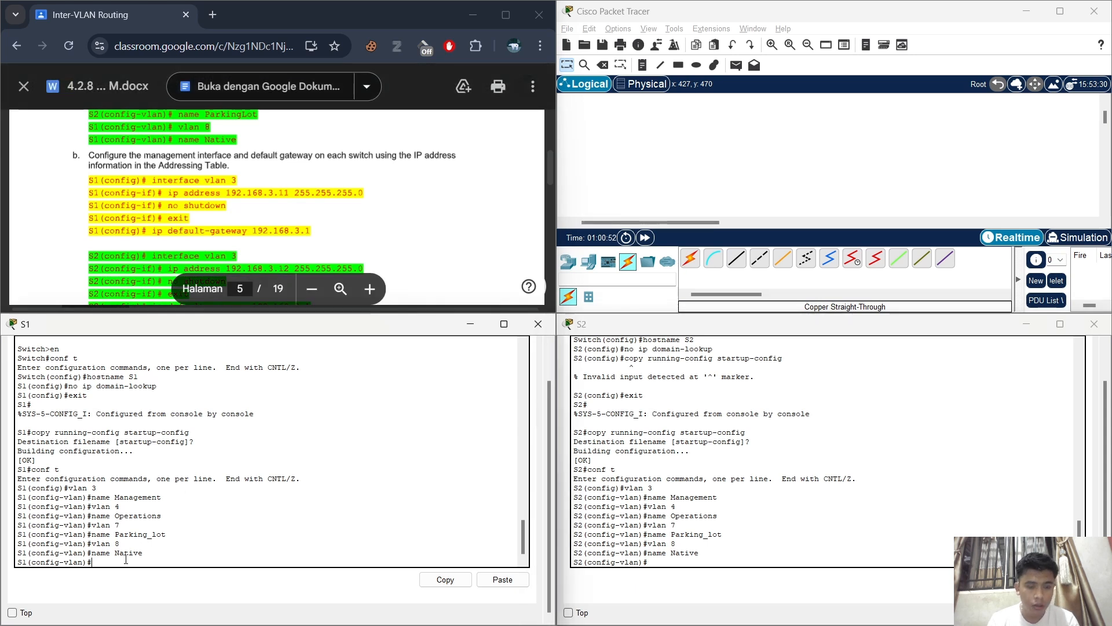
type("exit")
key("Return")
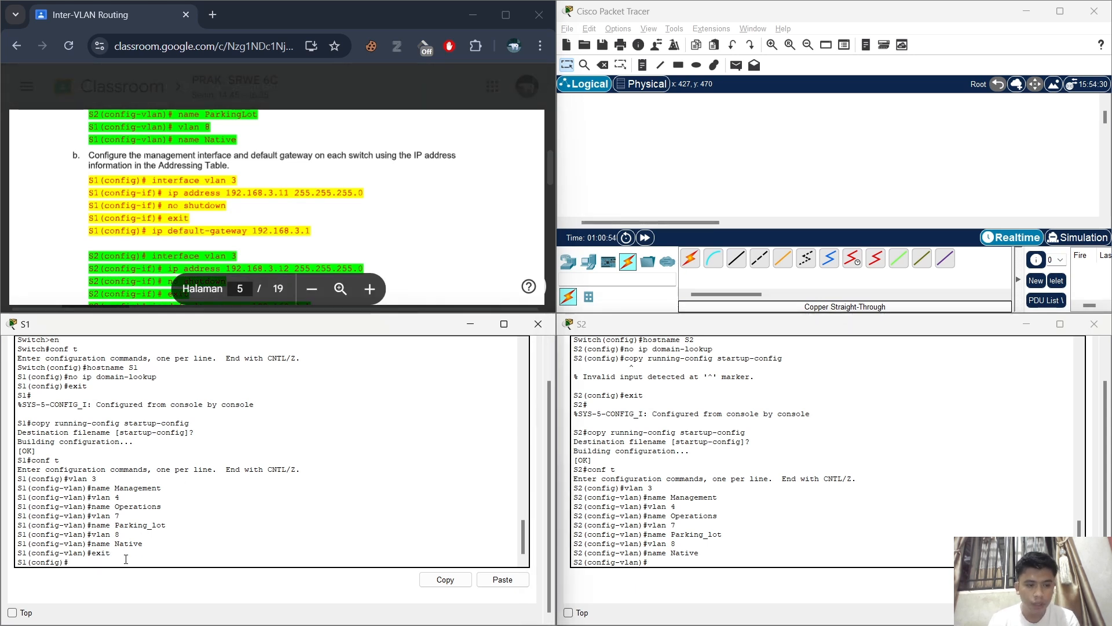
type("inter")
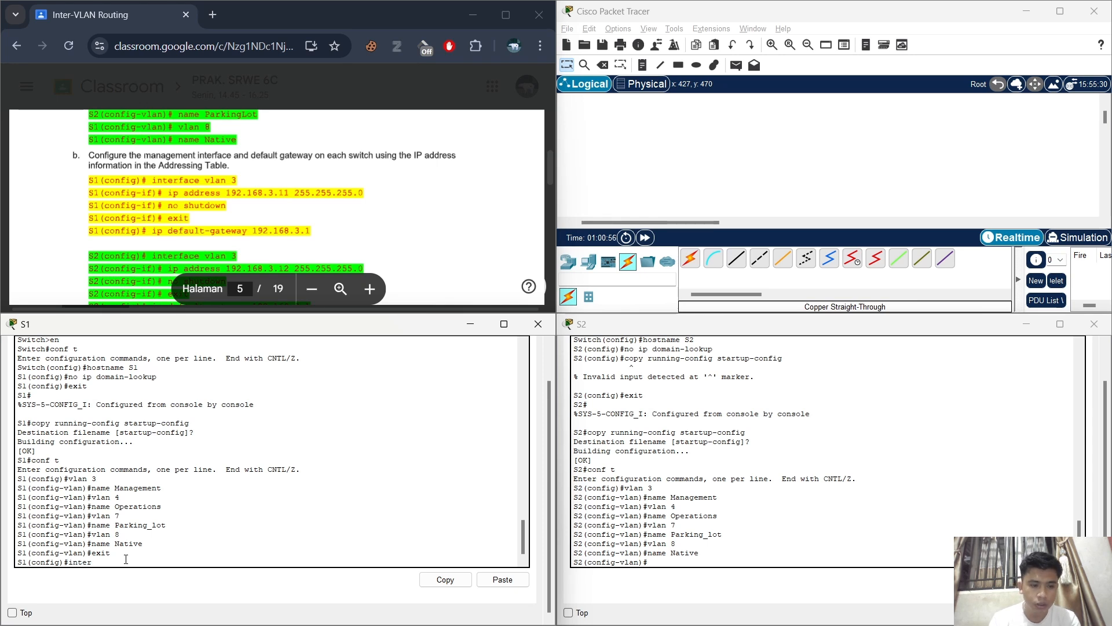
type("face")
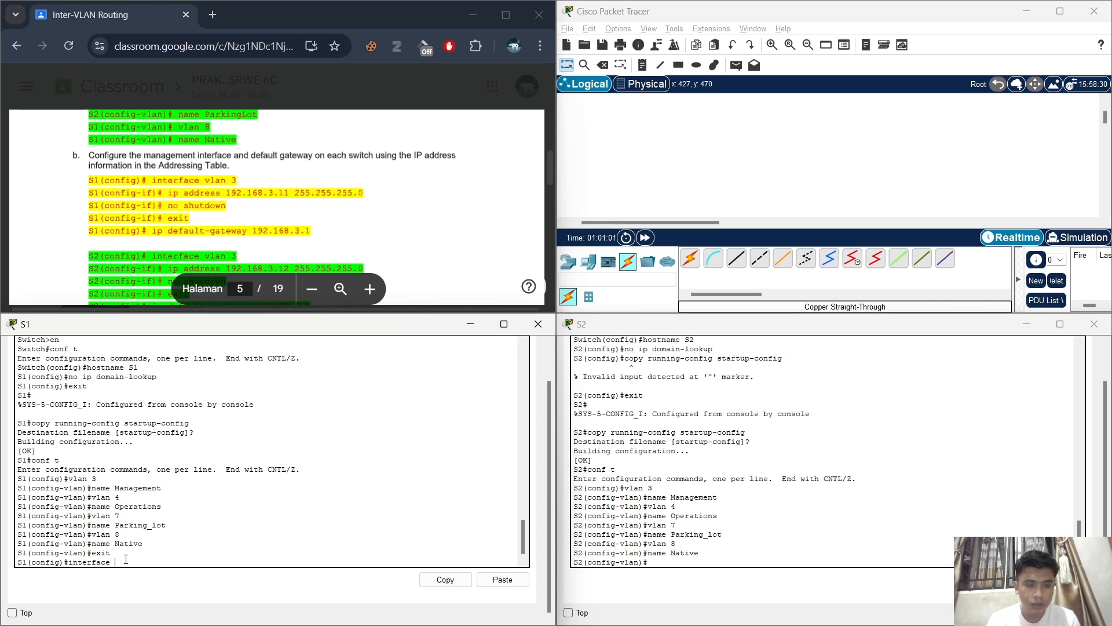
type("vlan 3")
key("Return")
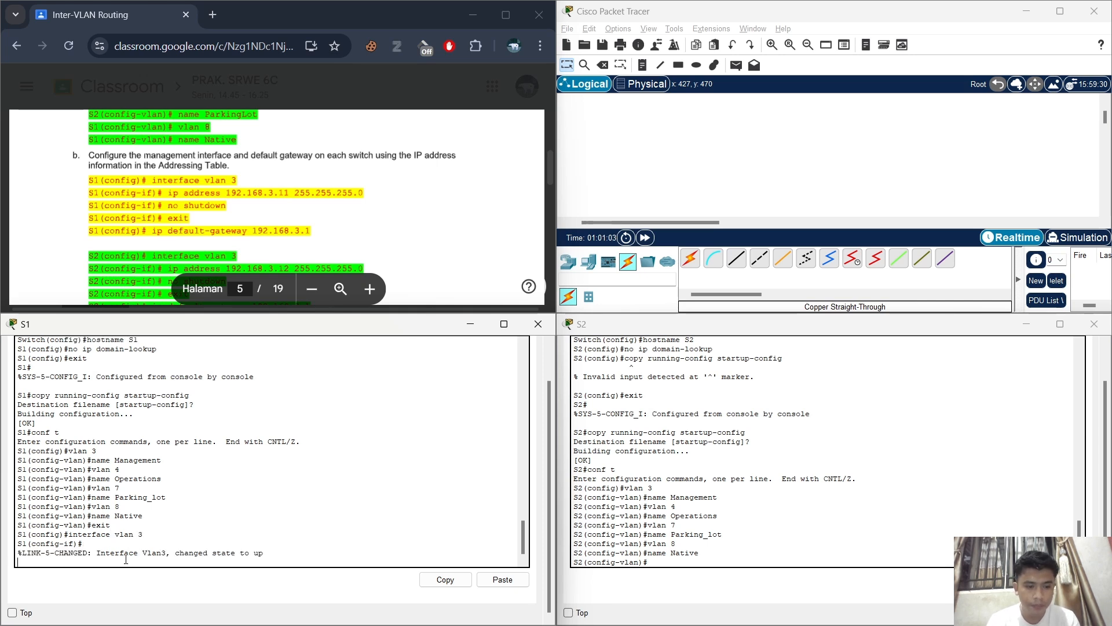
key("Return")
- Assign S1's VLAN 3 interface the IP address 192.168.3.11 with subnet mask 255.255.255.0
type("ig-if)#i")
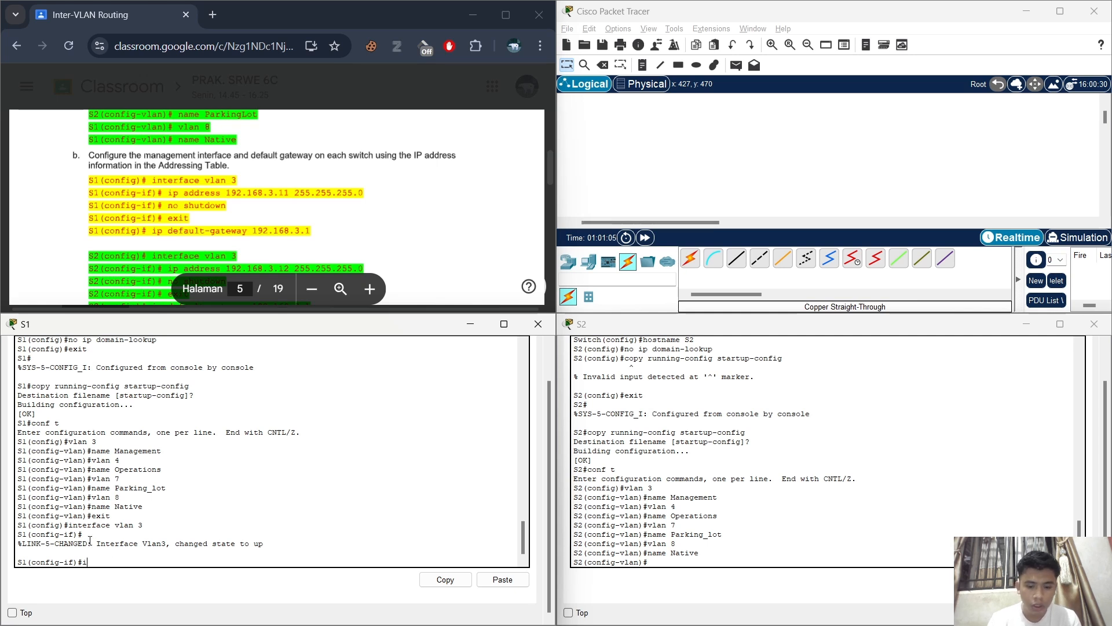
type("p address")
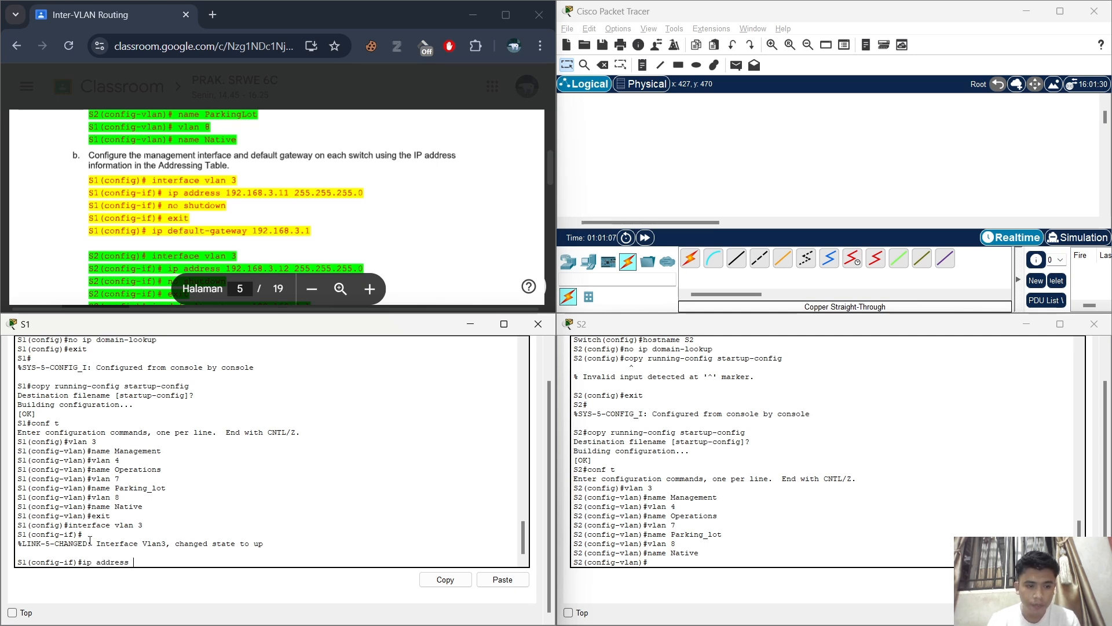
type(" 192.1")
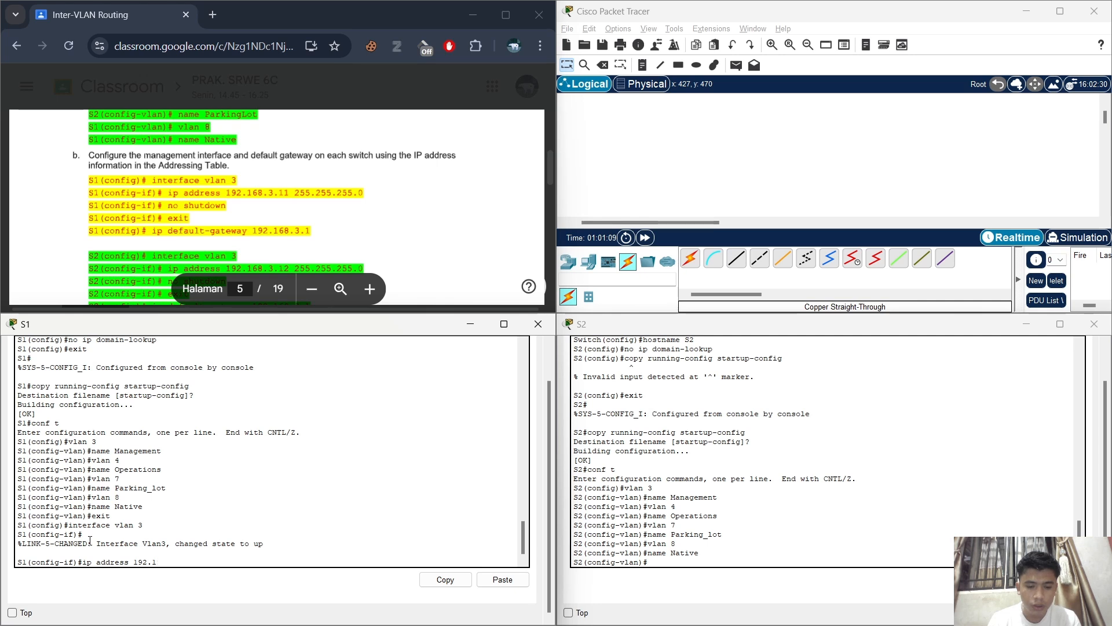
type("68.")
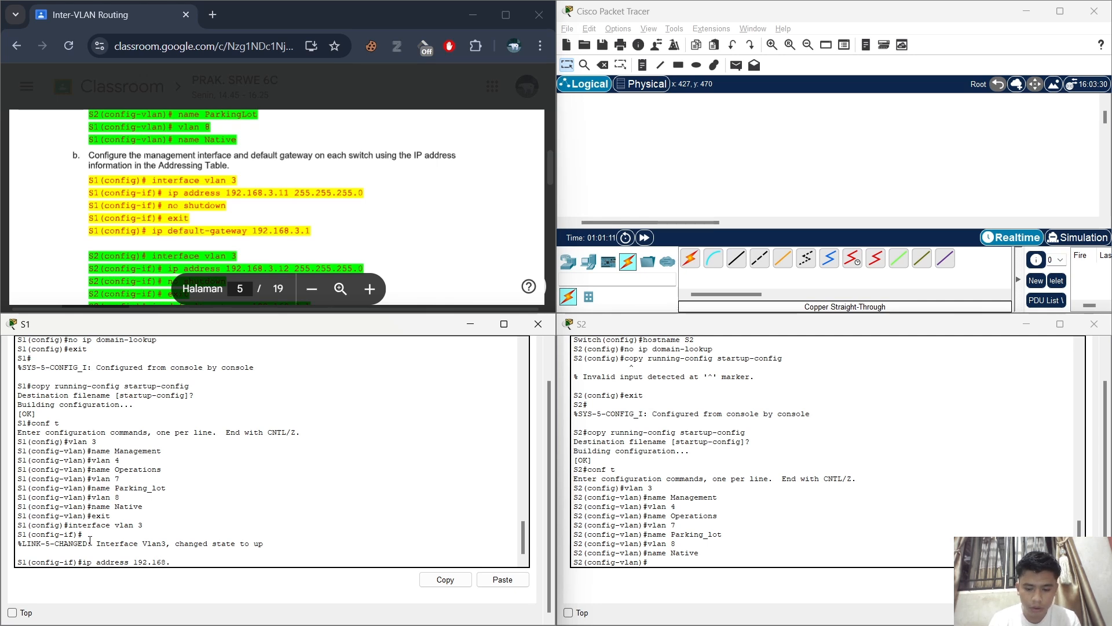
type("3.11")
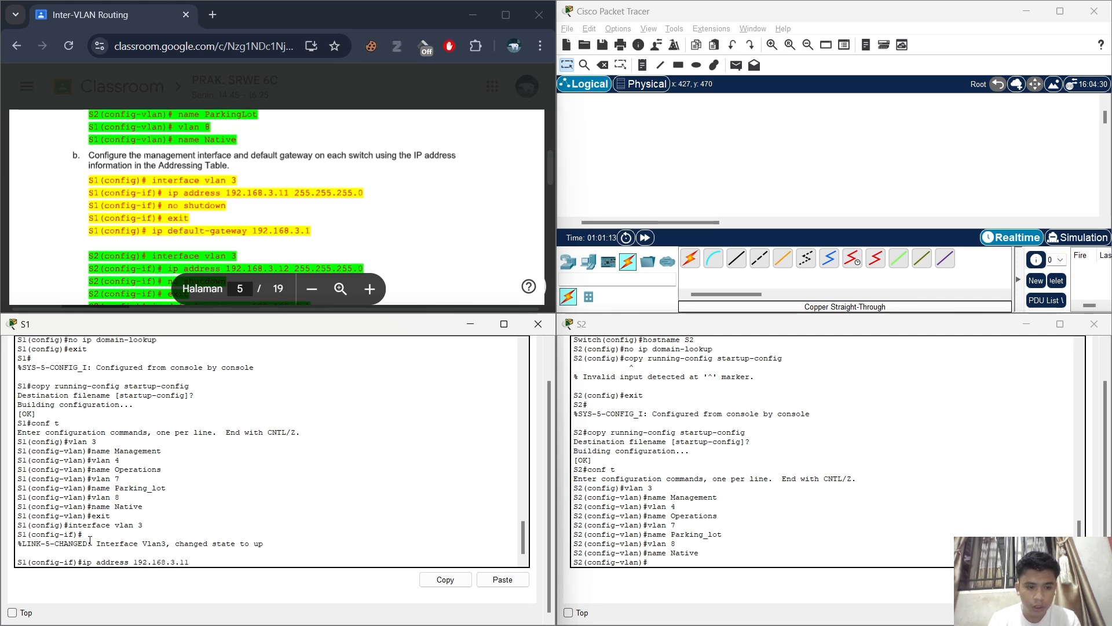
type(" 255.2")
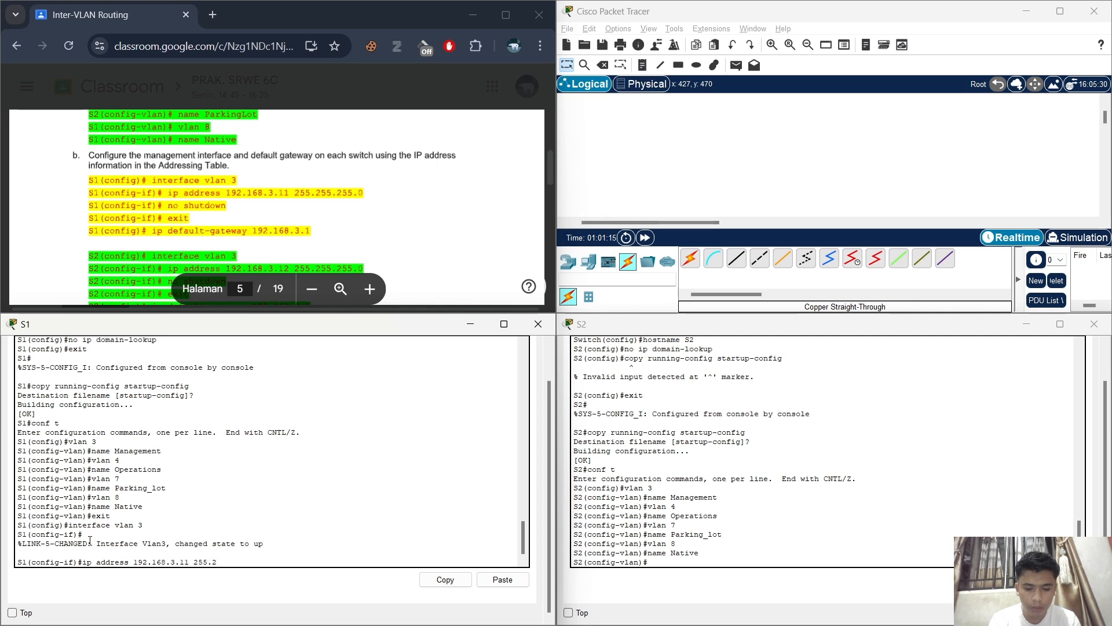
type("55.255.0")
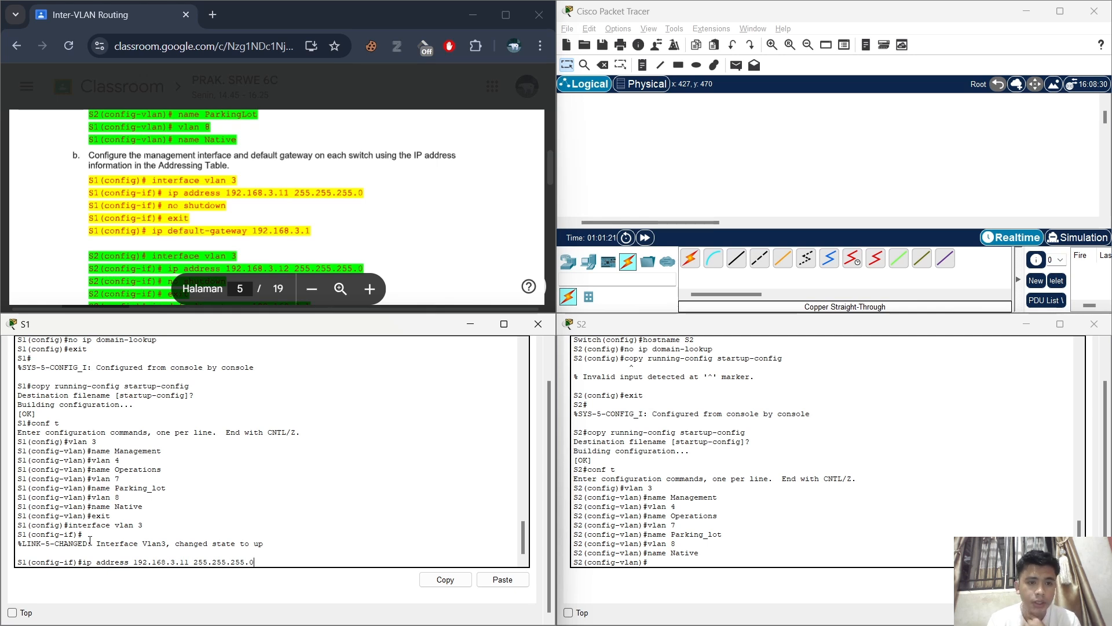
key("Return")
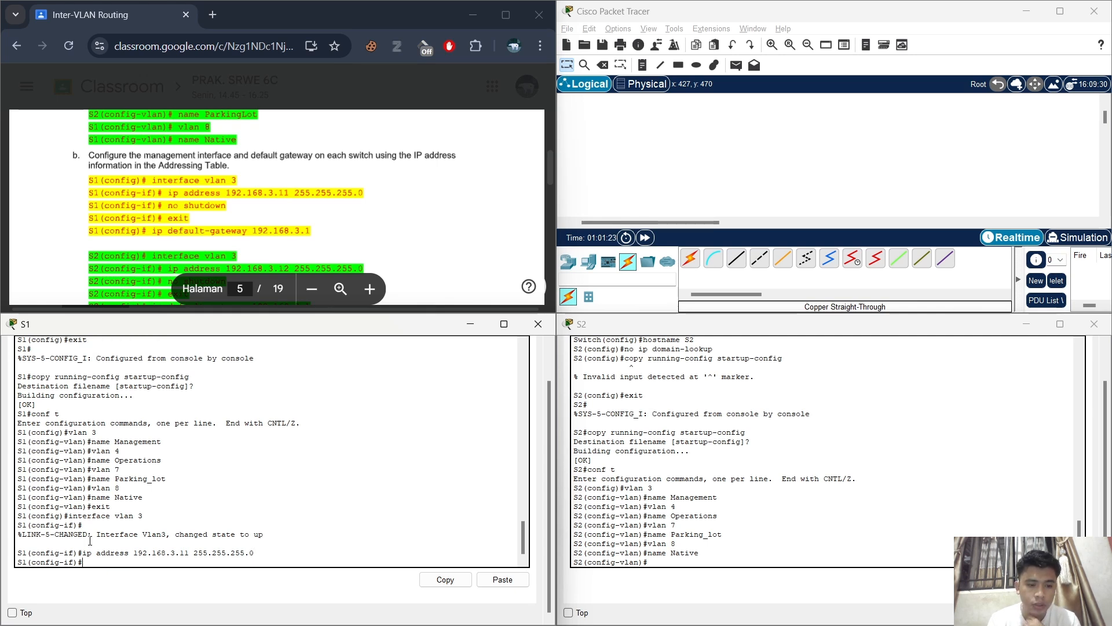
- Enable S1's VLAN 3 interface with no shutdown and return to global configuration mode
type("no ")
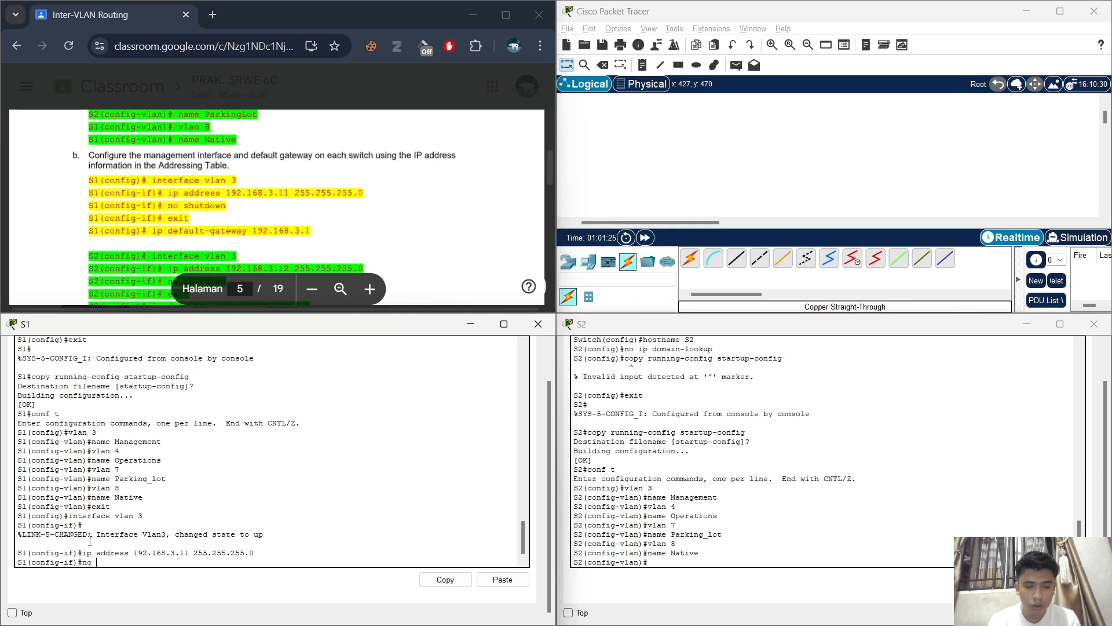
type("shutw")
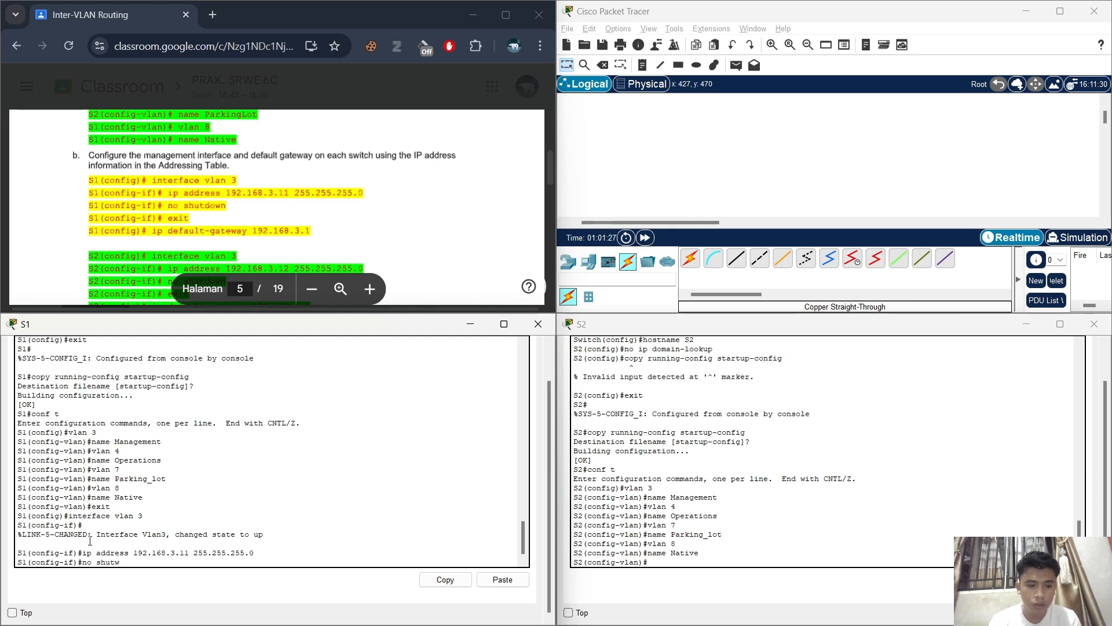
key("BackSpace")
type("down")
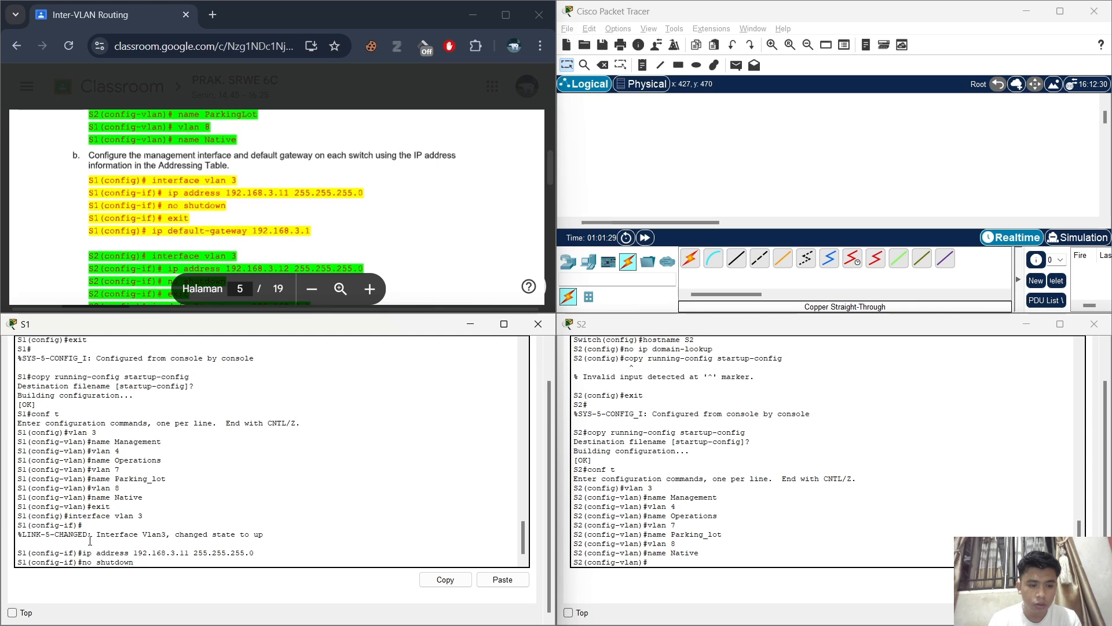
key("Return")
type("exit")
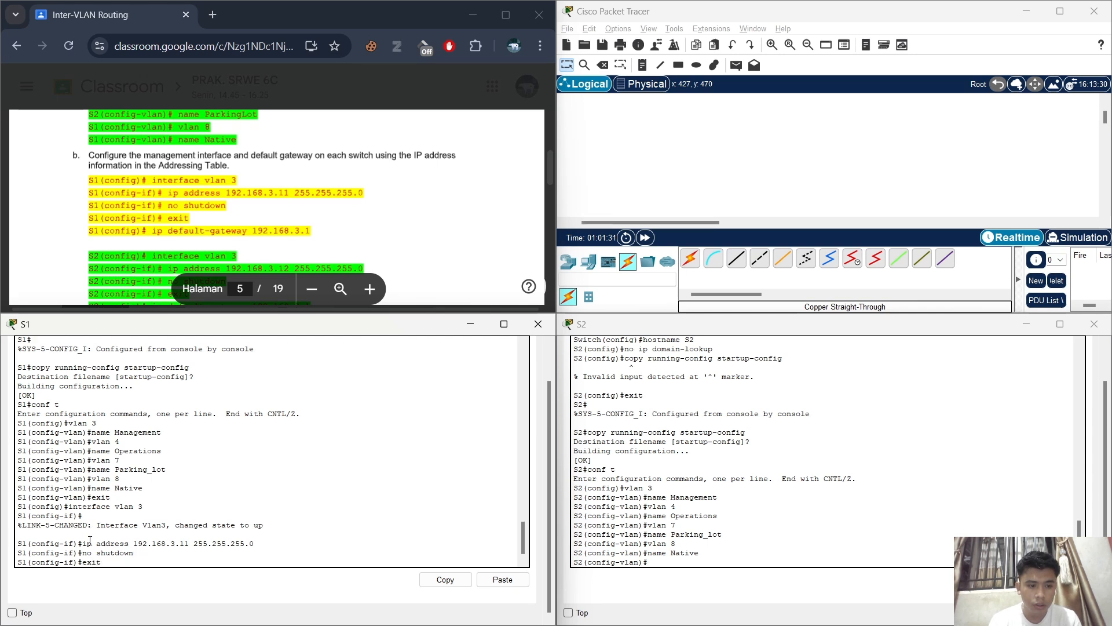
key("Return")
- Set the default gateway on S1 to 192.168.3.1
type("ip defauklt")
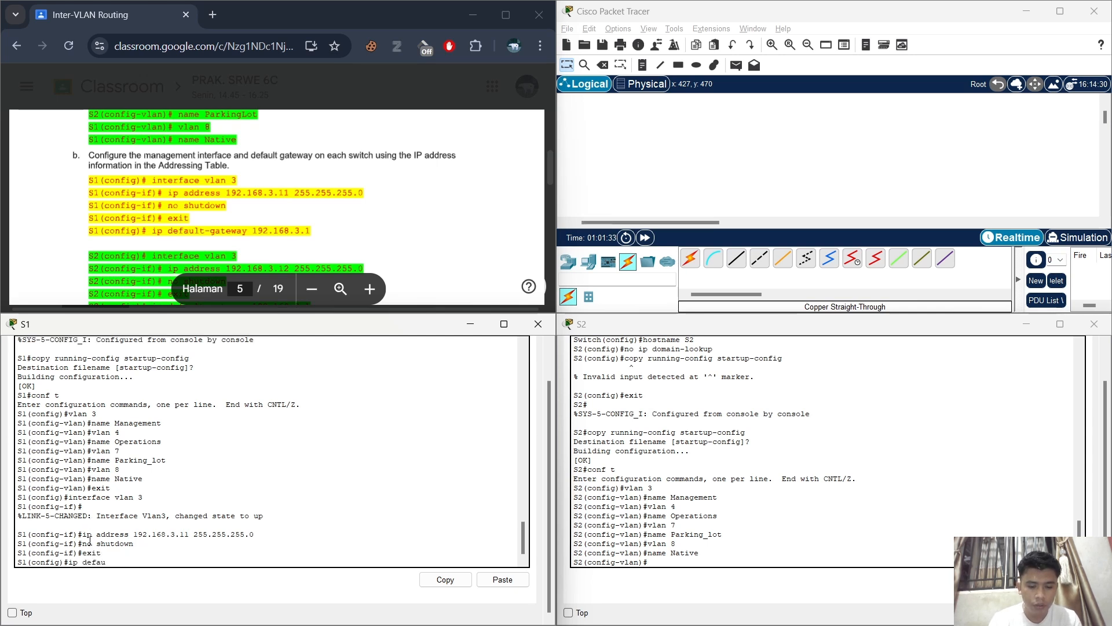
key("BackSpace")
key("BackSpace")
key("BackSpace")
type("lt-gateway")
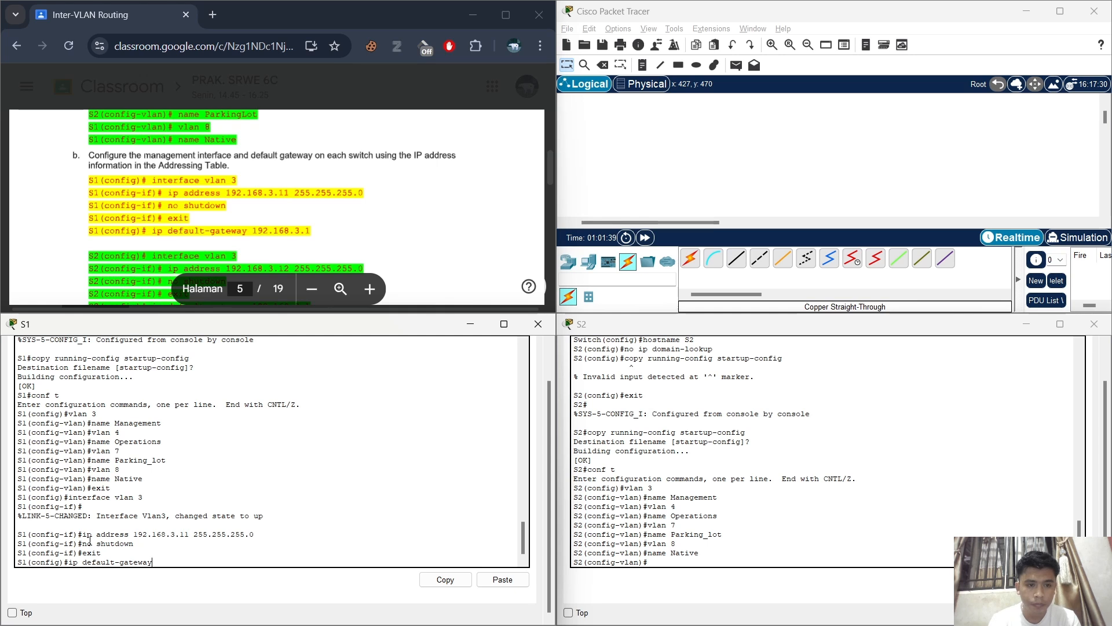
type(" 192.168.3.")
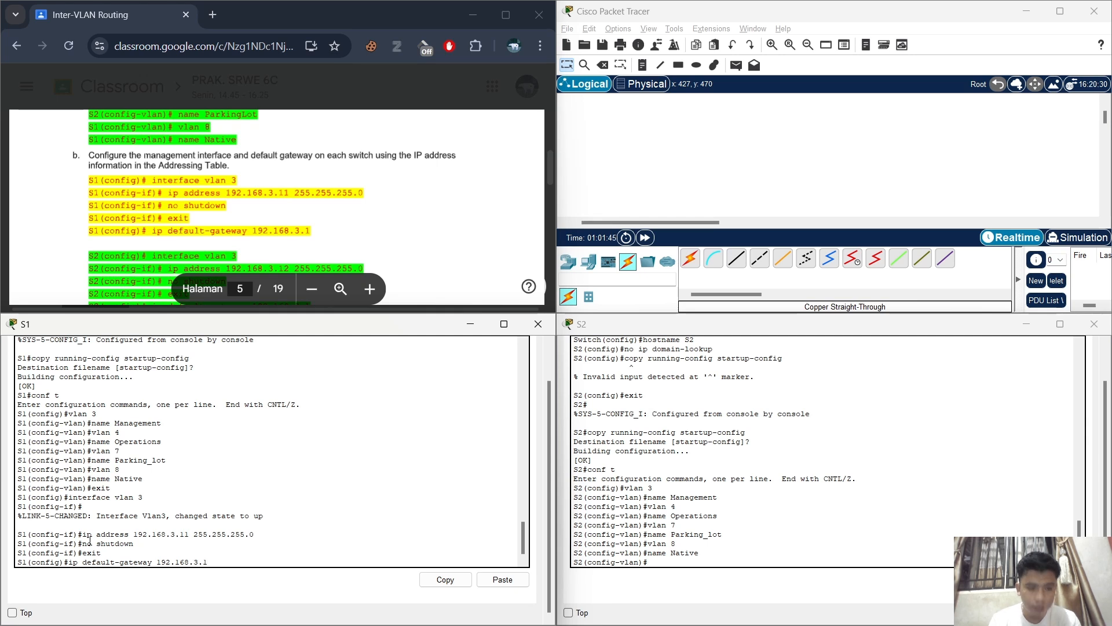
type("1")
key("Return")
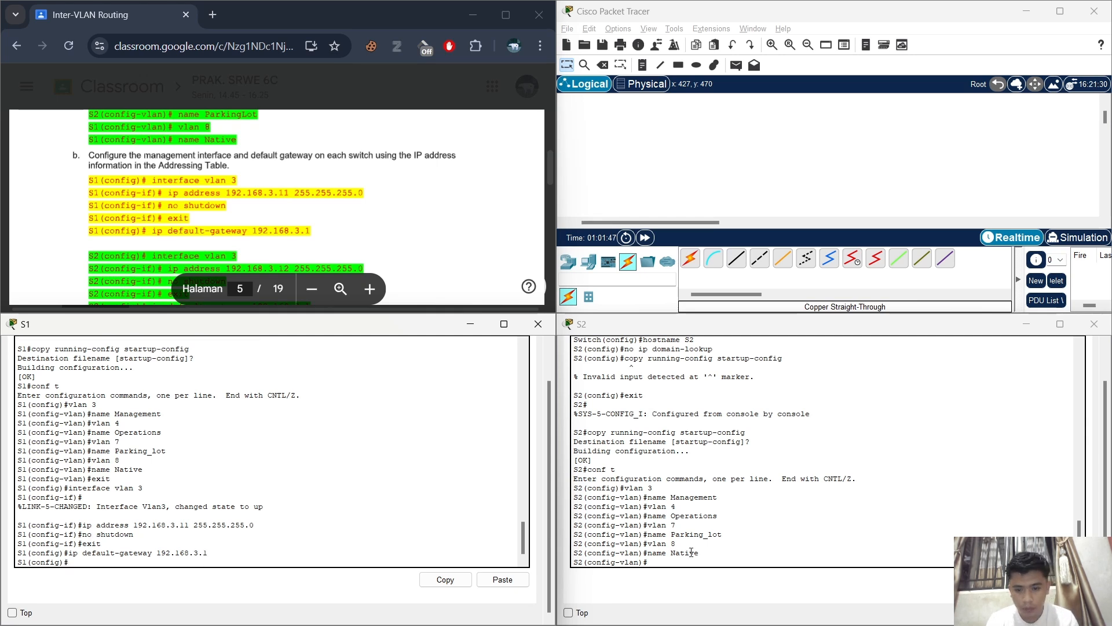
- Leave VLAN configuration on S2 and enter configuration mode for interface VLAN 3
left_click(670, 561)
type("e")
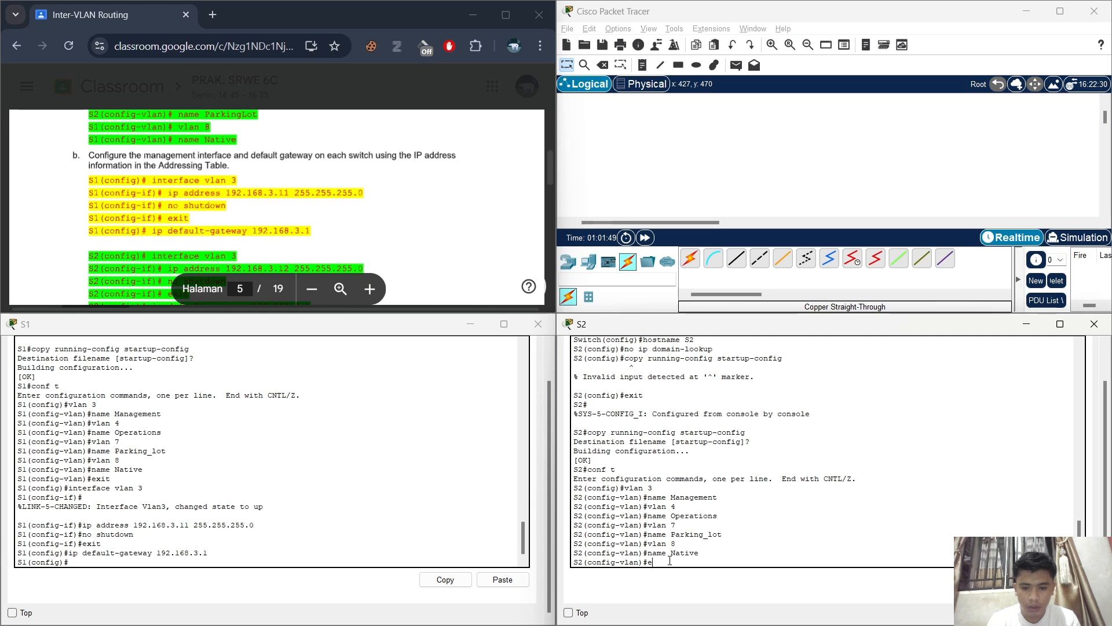
type("xi")
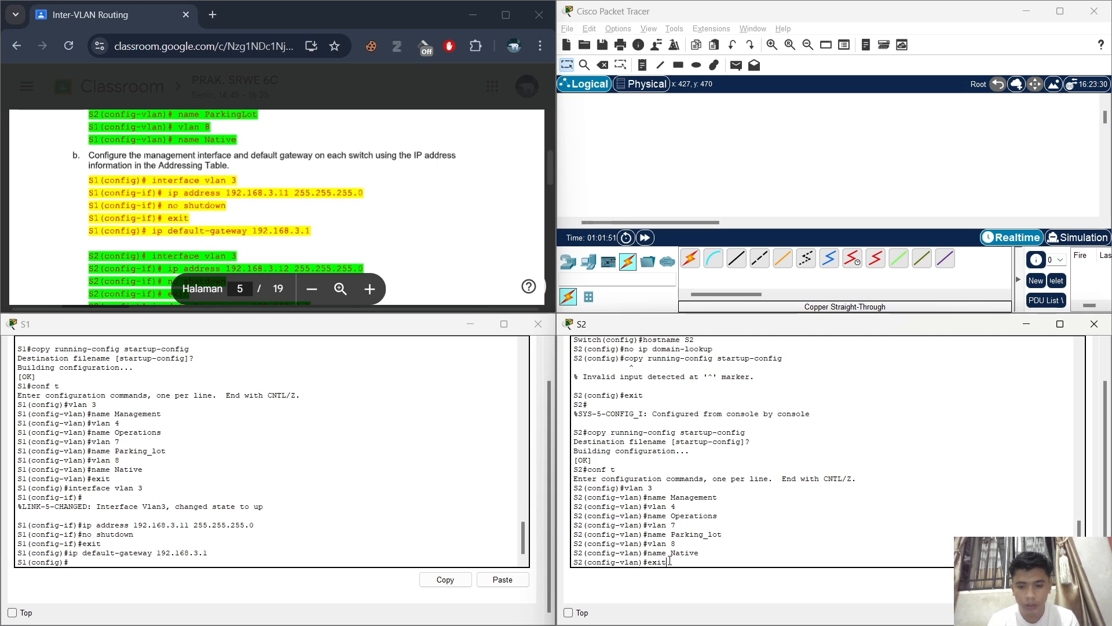
type("t")
key("Return")
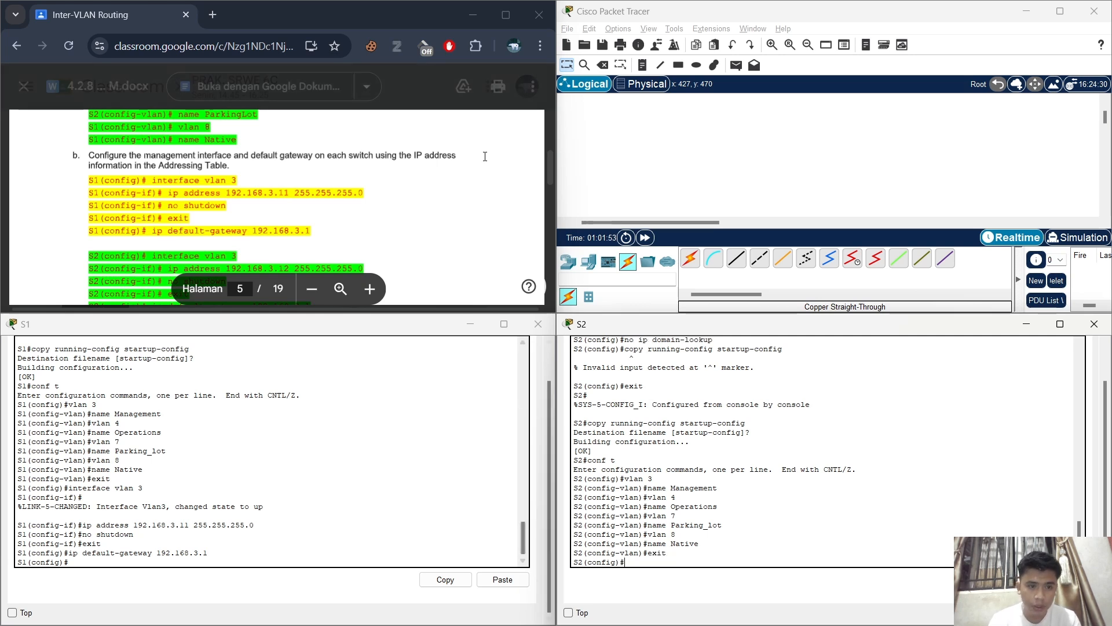
scroll(483, 161, "down", 1)
type("interfa")
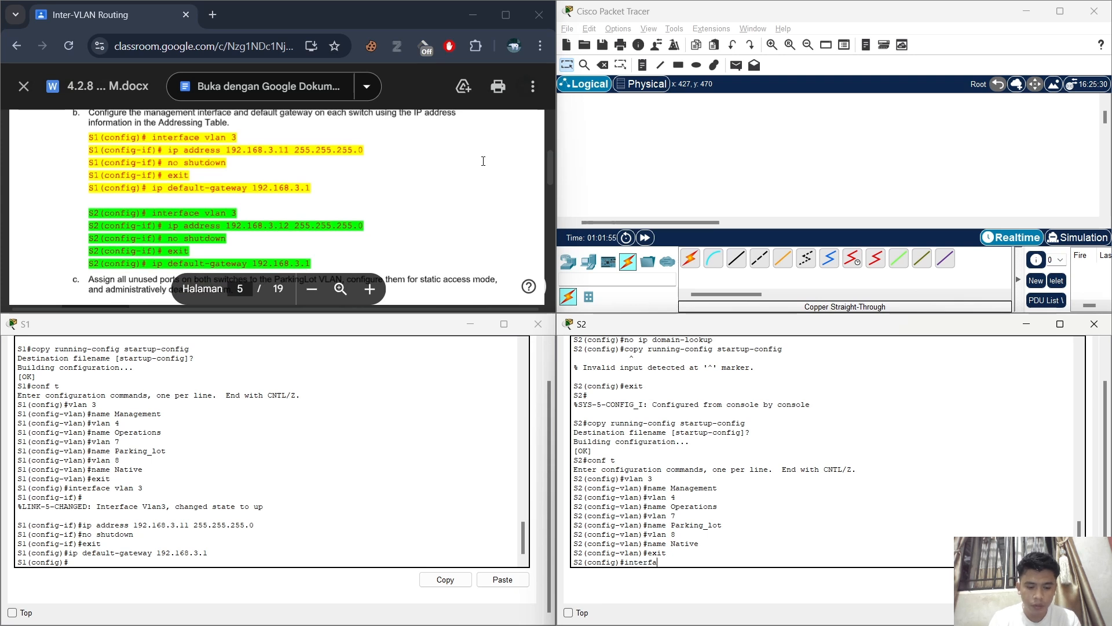
type("ce vlan")
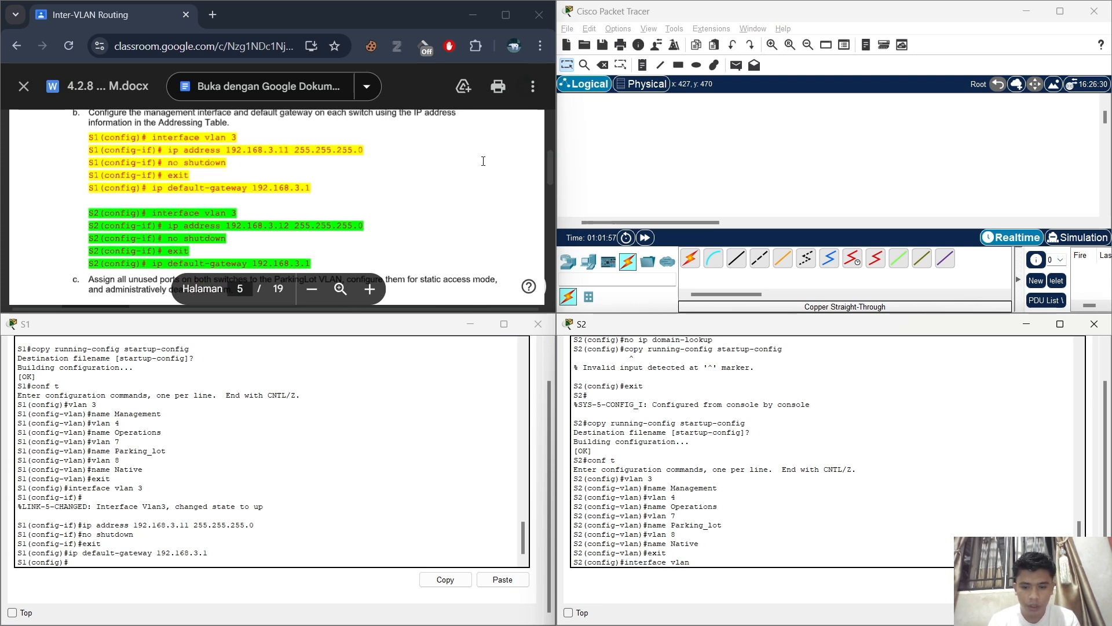
type(" 3")
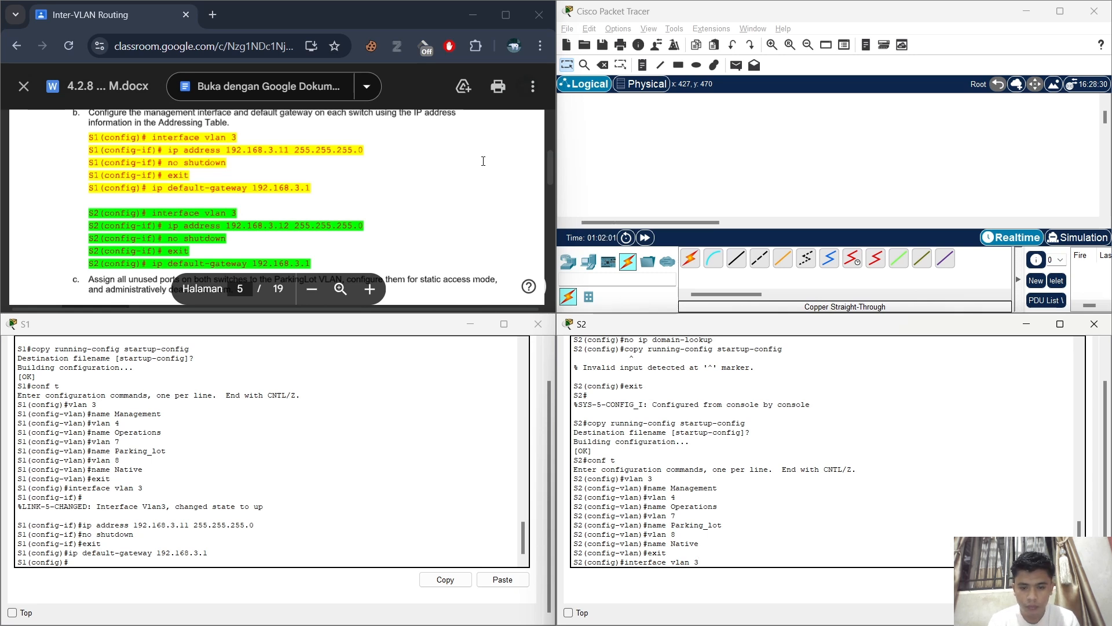
key("Return")
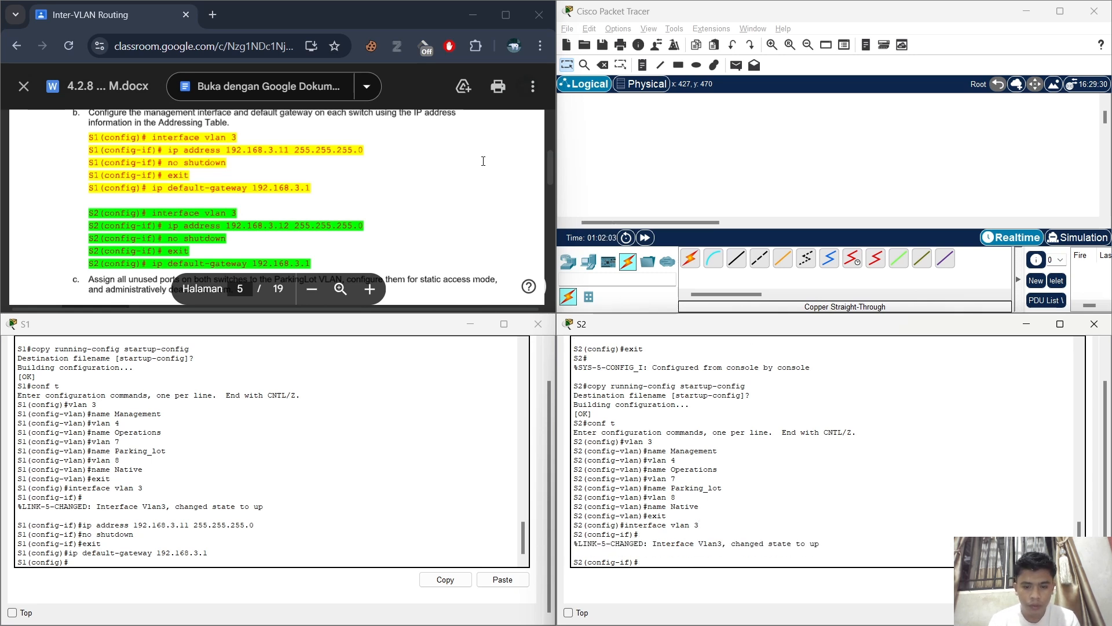
- Assign S2's VLAN 3 interface the IP address 192.168.3.12 with subnet mask 255.255.255.0
type("ip ad")
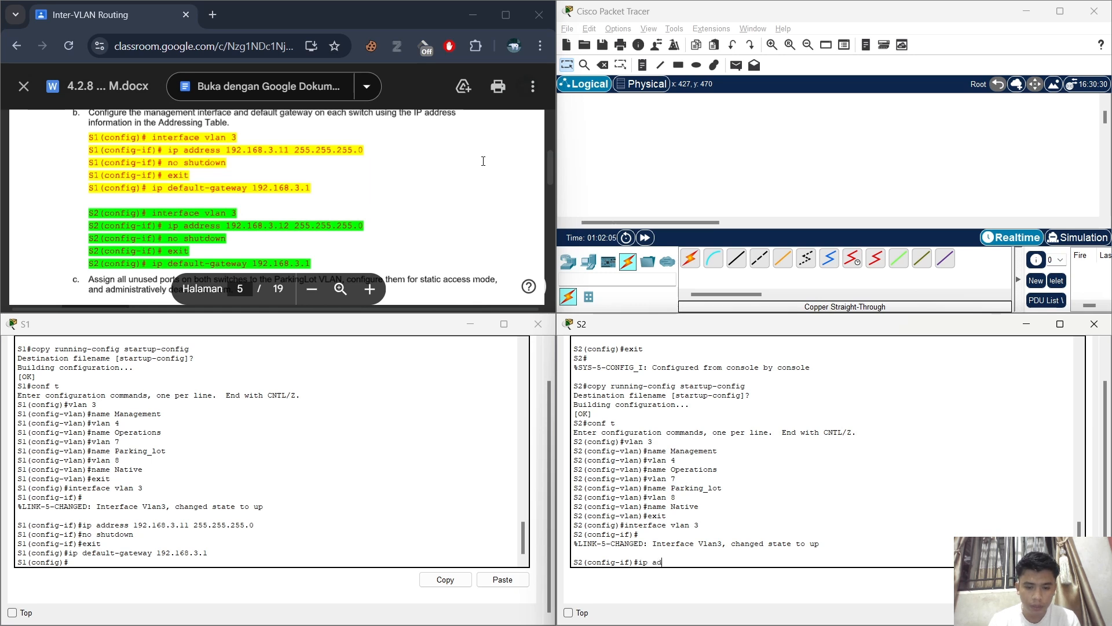
type("dress ")
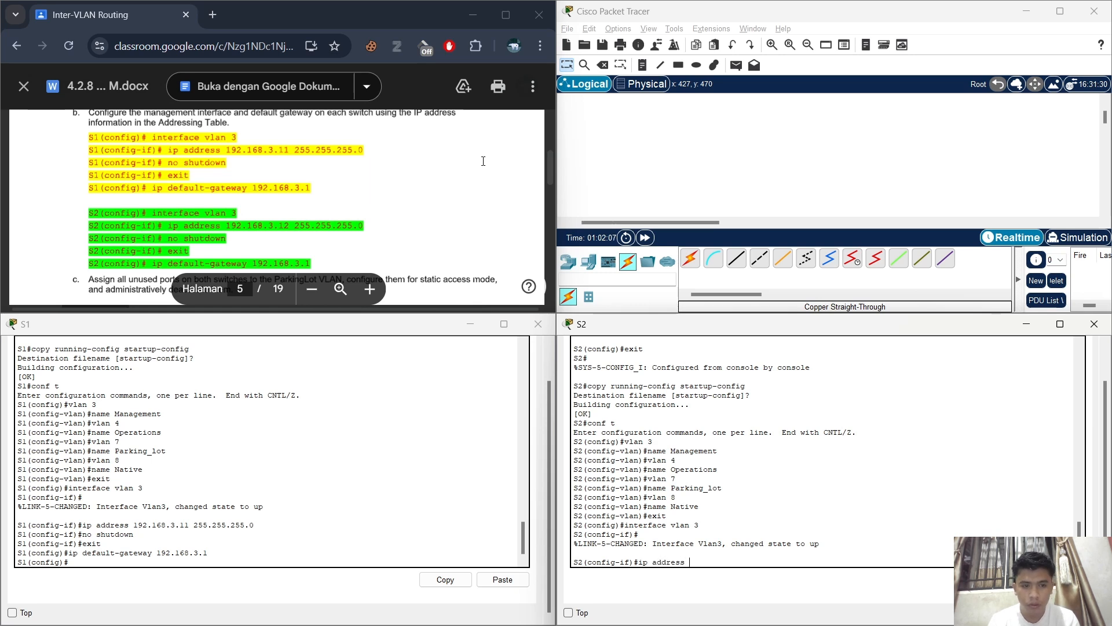
type("192")
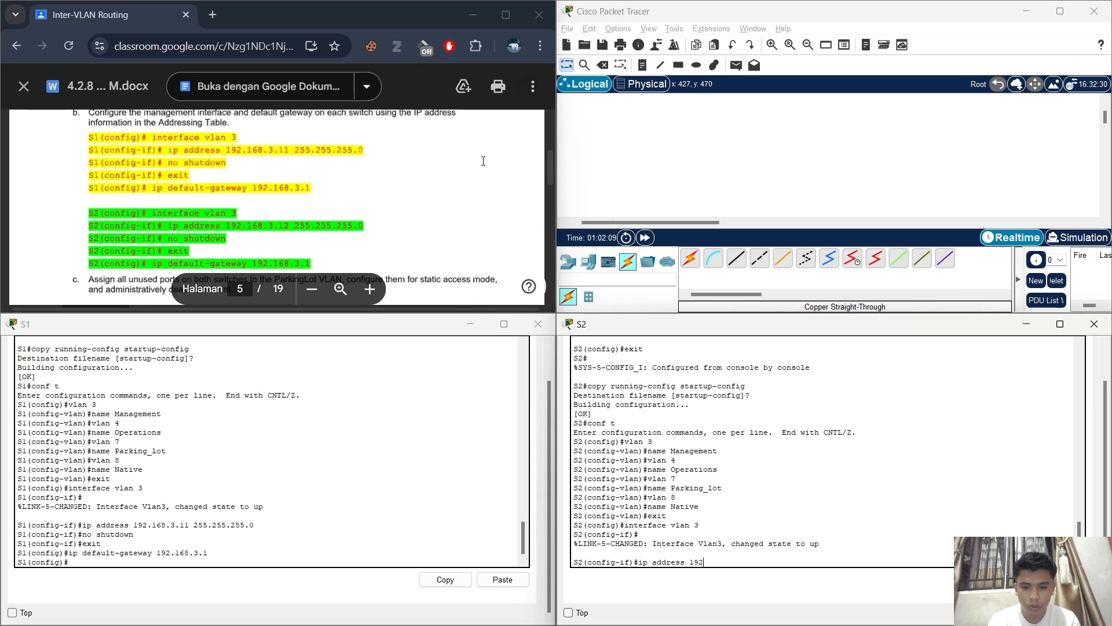
type(".168")
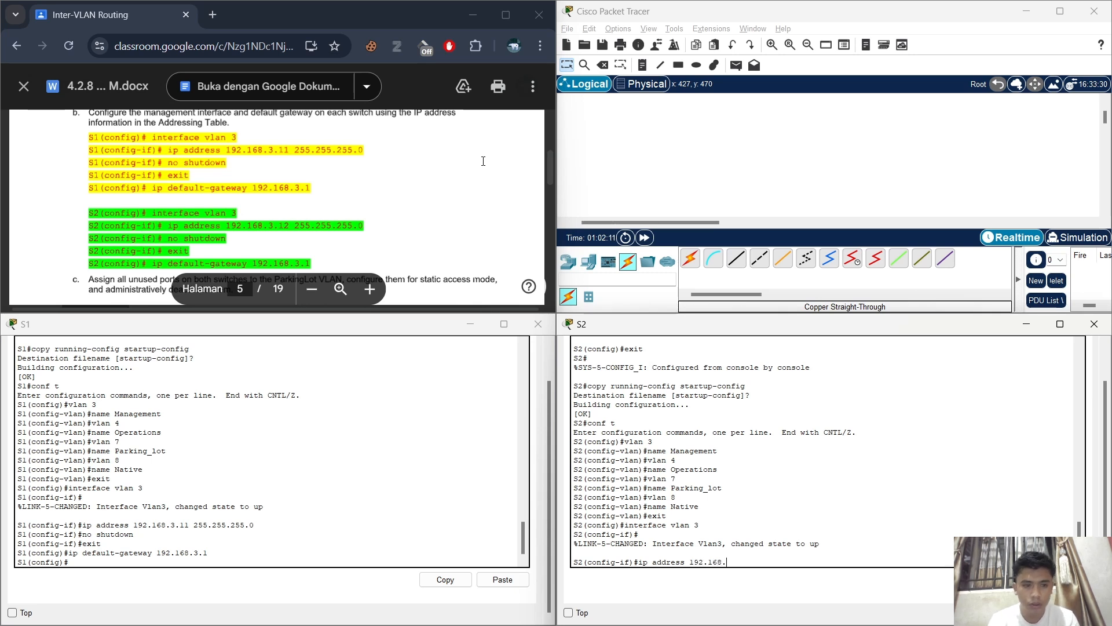
type(".3.")
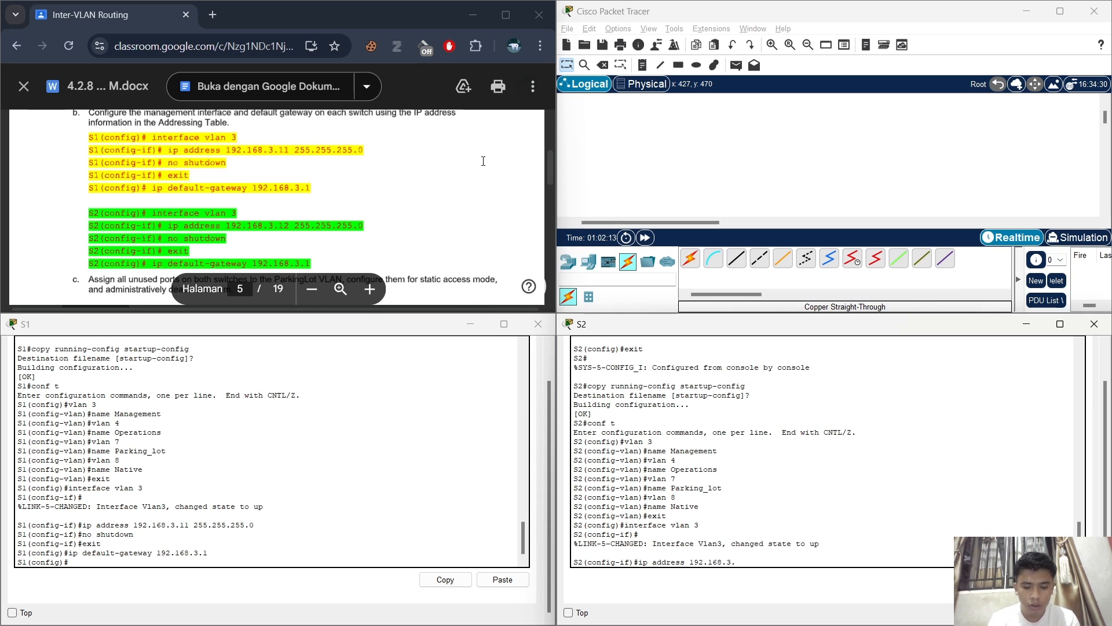
type("12 2")
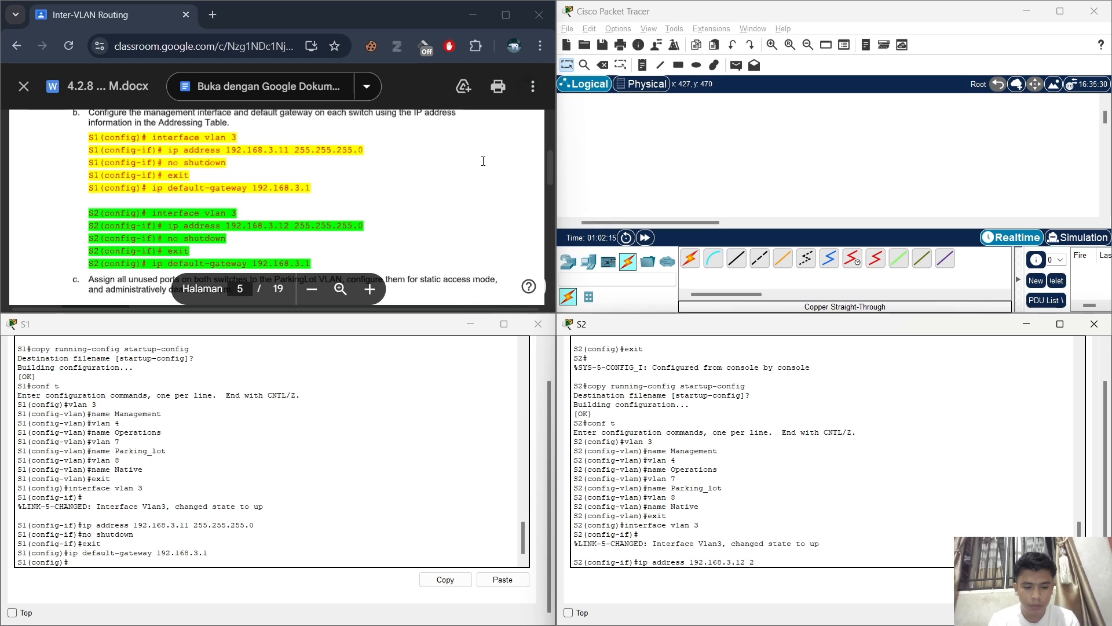
type("45")
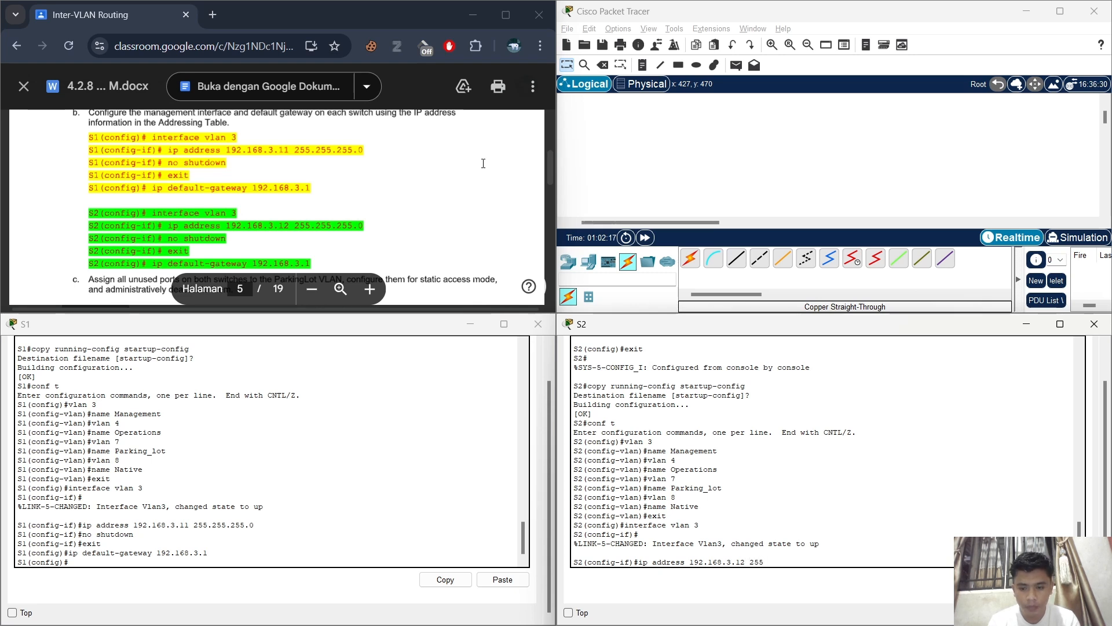
type(".255.255.")
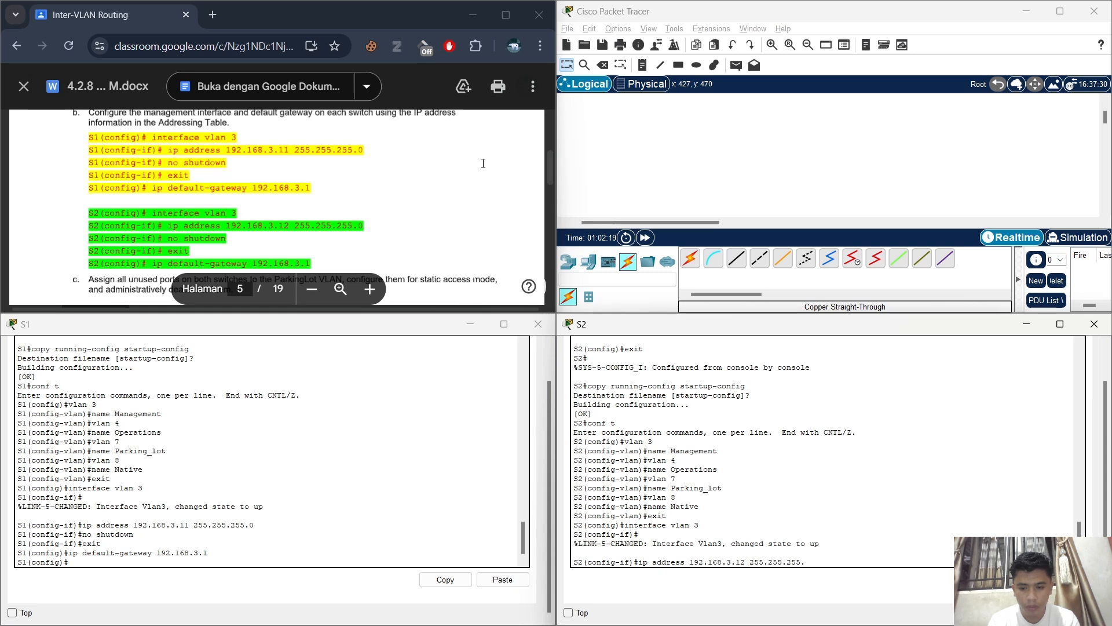
type("0")
key("Return")
- Enable S2's VLAN 3 interface with no sh and return to global configuration mode
type("no")
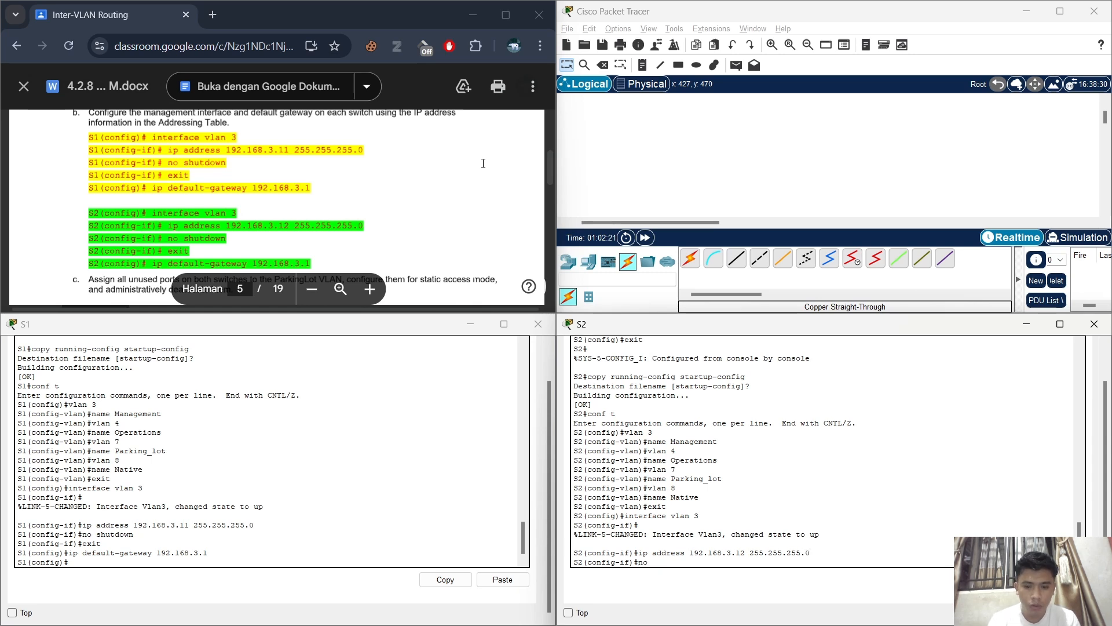
type(" sh")
key("Return")
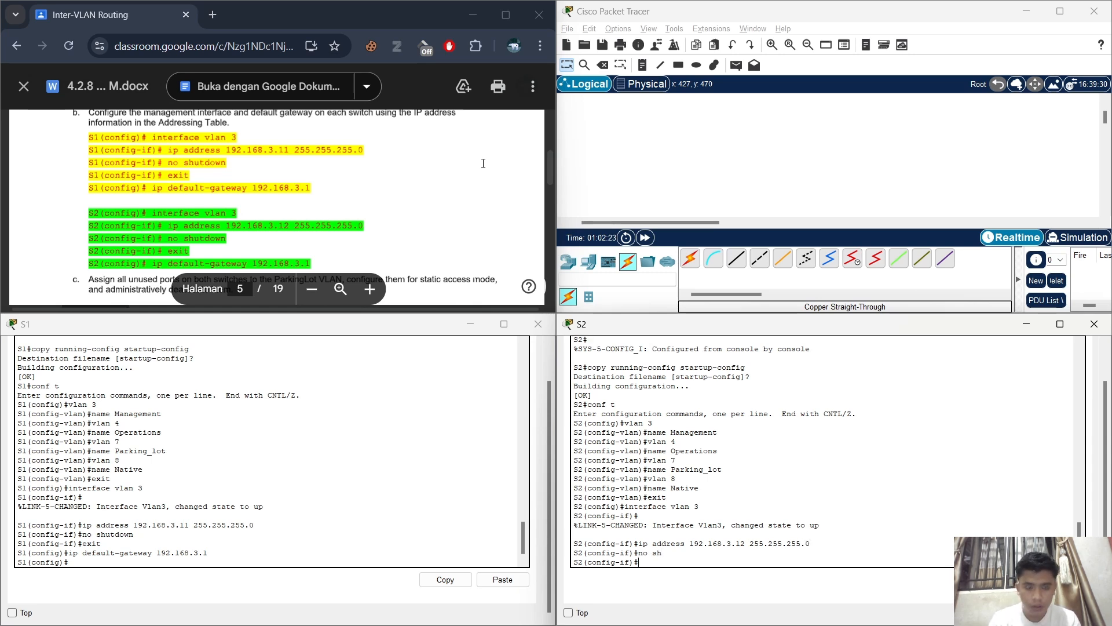
type("exit")
key("Return")
- Set the default gateway on S2 to 192.168.3.1
type("ip")
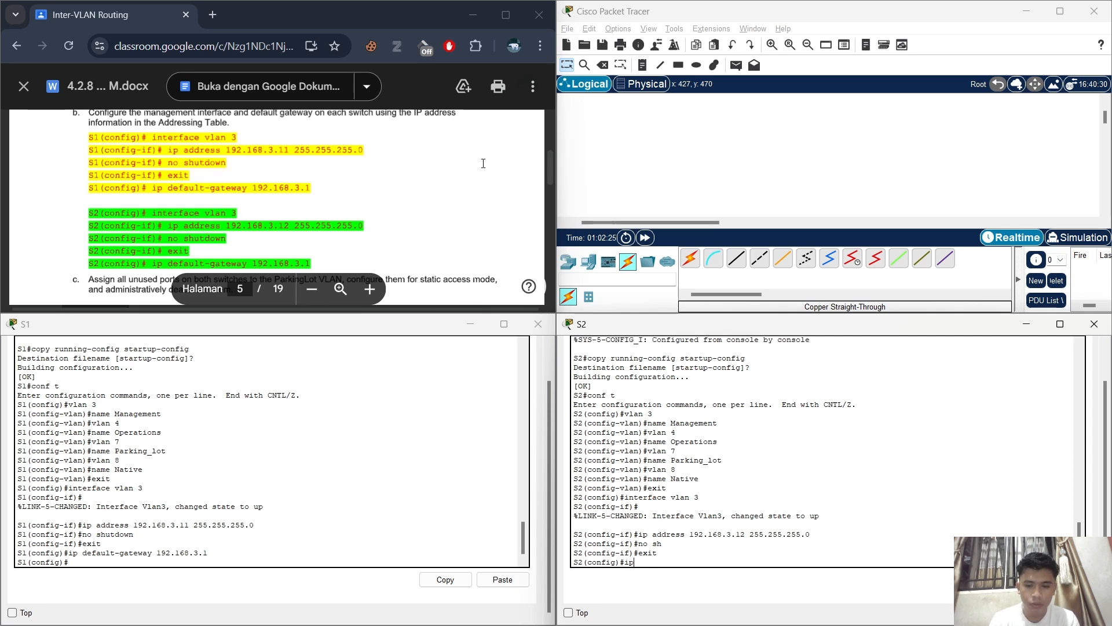
type(" dea")
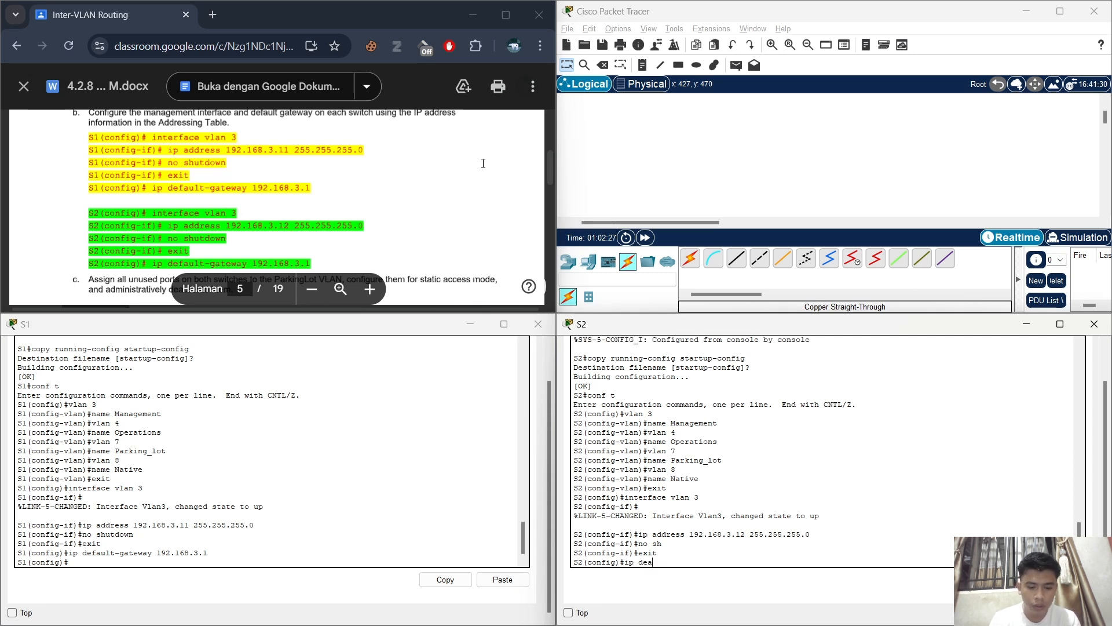
type("fult")
key("BackSpace")
key("BackSpace")
key("BackSpace")
key("BackSpace")
key("BackSpace")
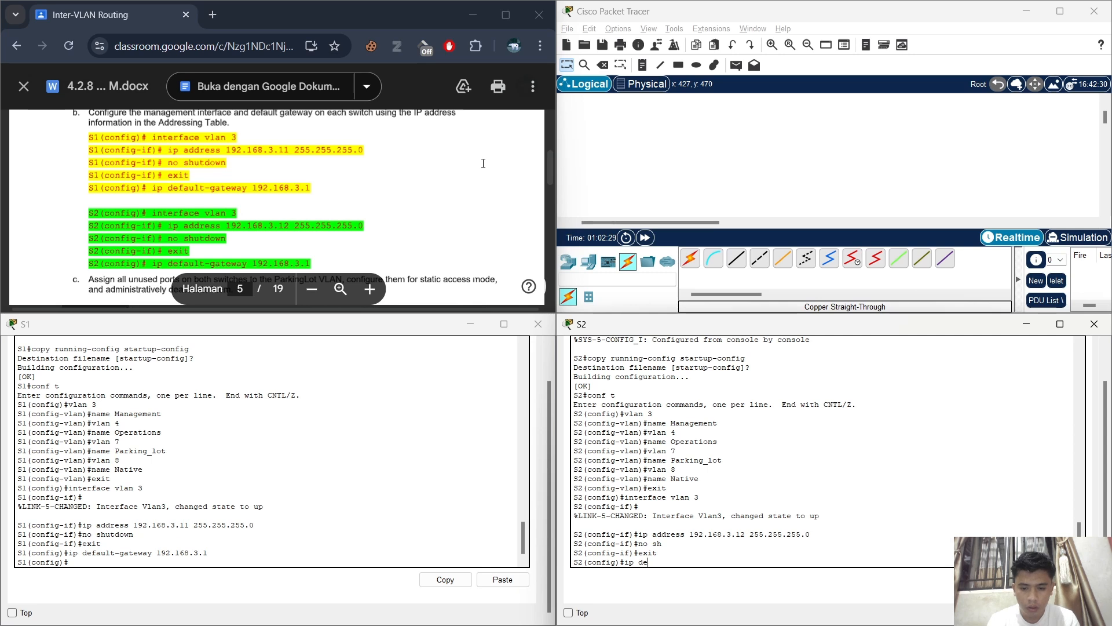
type("fa")
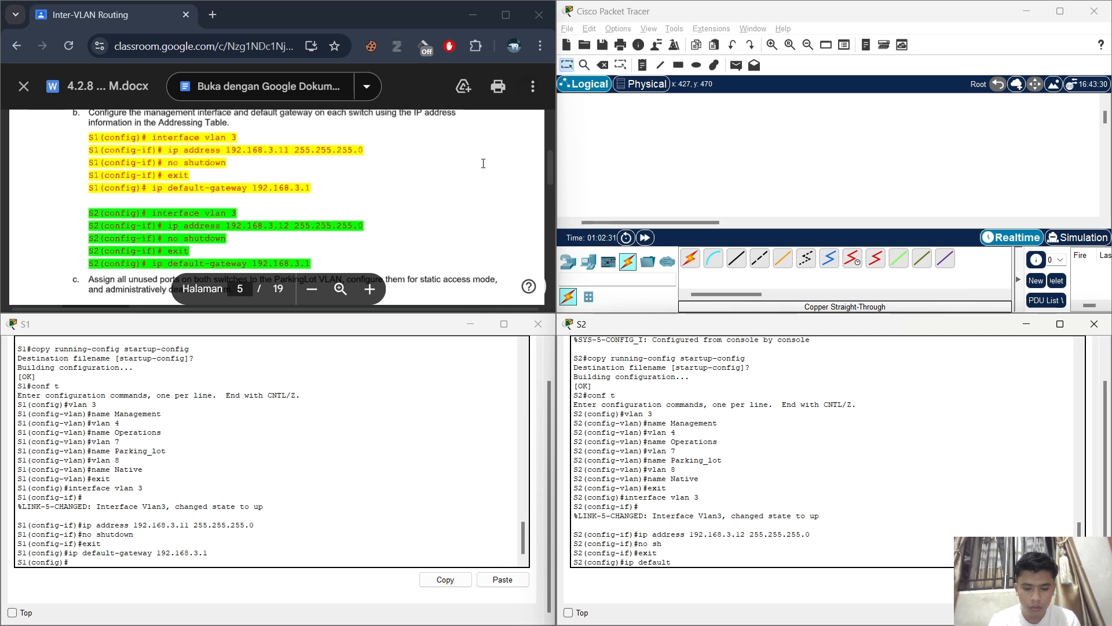
type("ult-gateway")
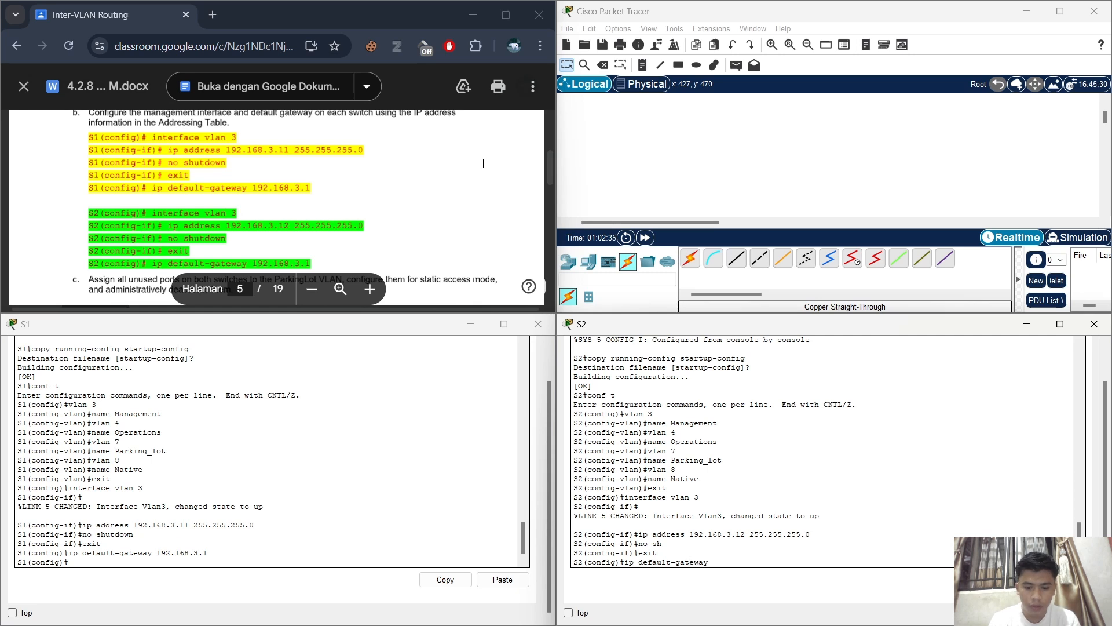
type(" 192.168.")
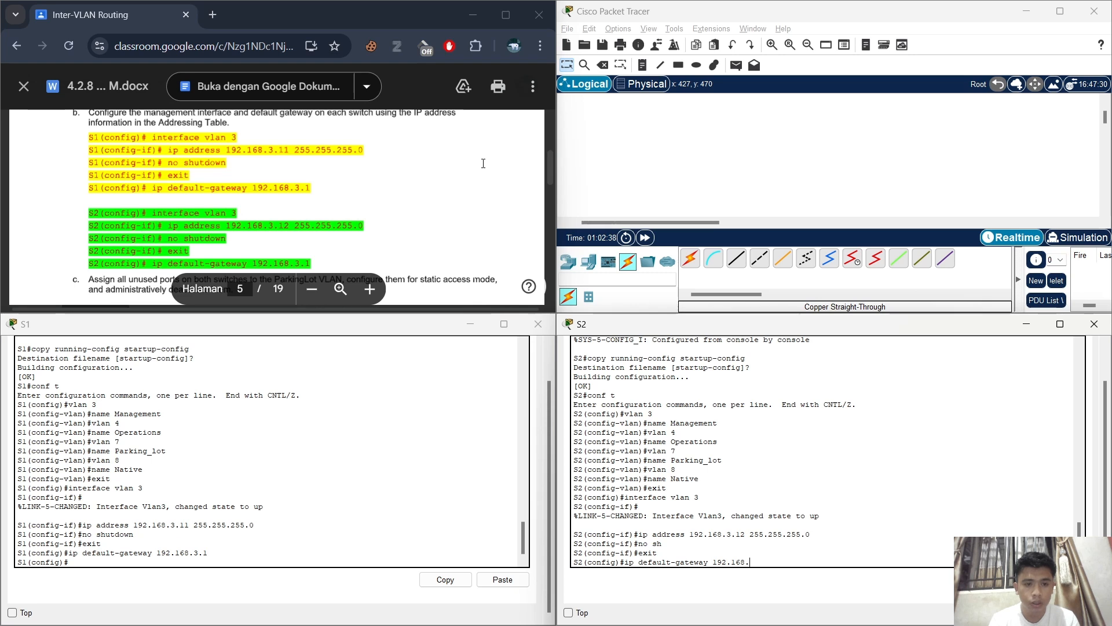
type("3.1")
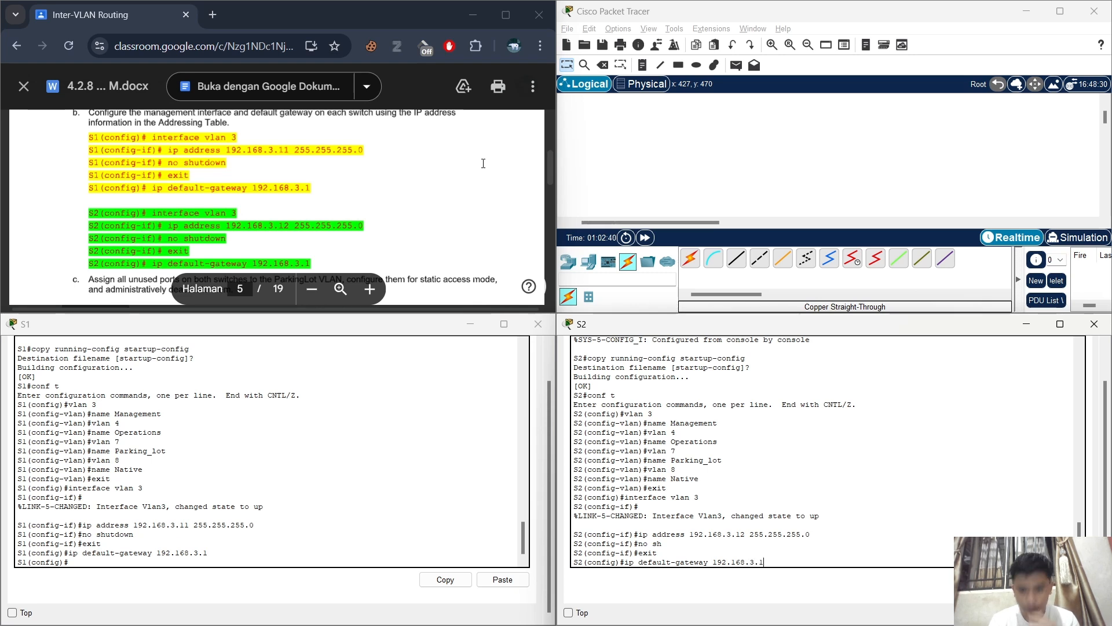
key("Return")
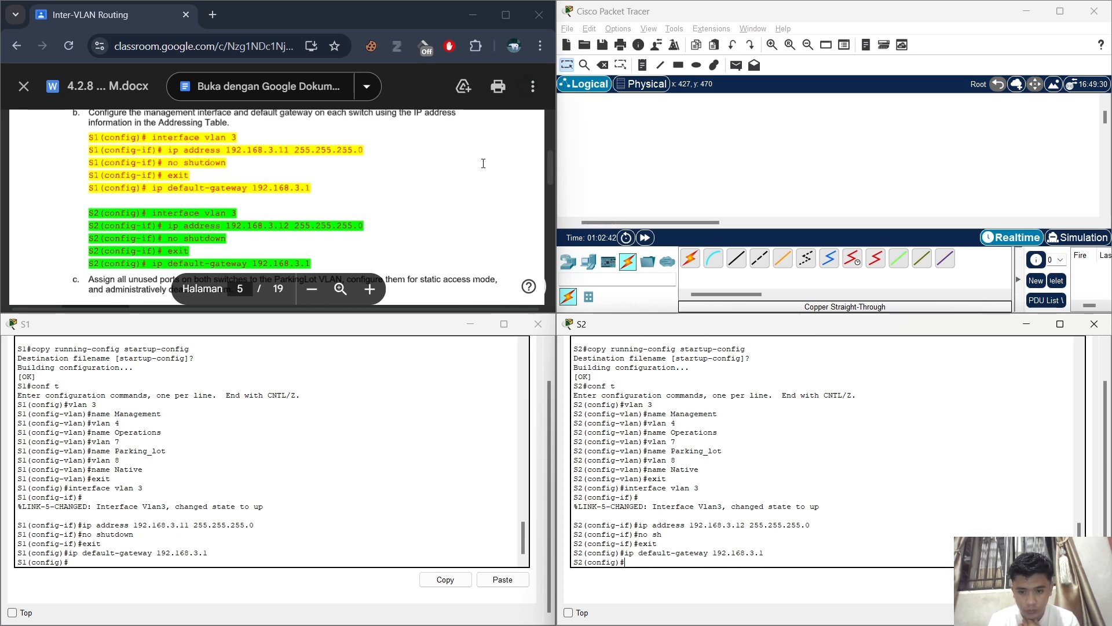
- Enter interface range configuration on S1 for the unused ports f0/2-4, f0/7-24 and g0/1-2, following the lab document and the topology
scroll(329, 229, "down", 3)
scroll(328, 228, "down", 3)
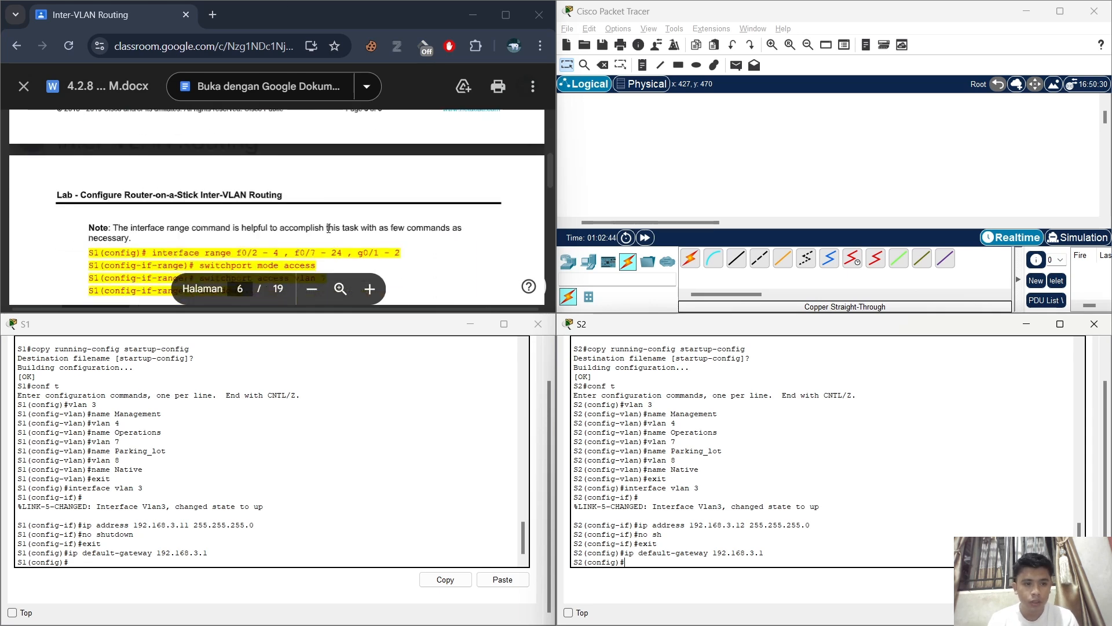
scroll(328, 229, "down", 3)
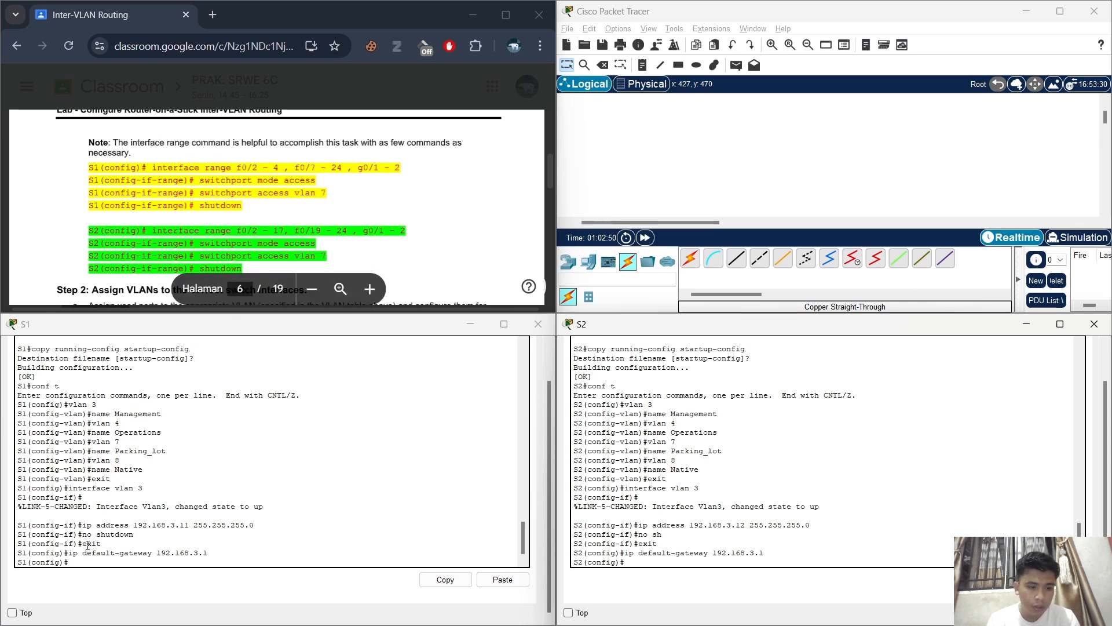
left_click(79, 563)
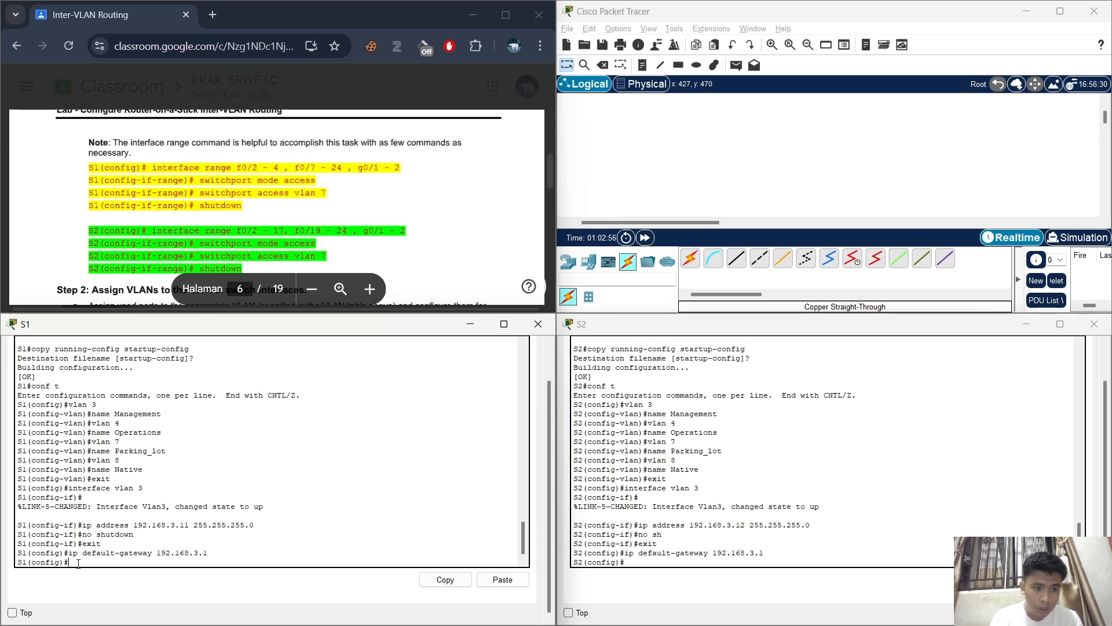
type("interface")
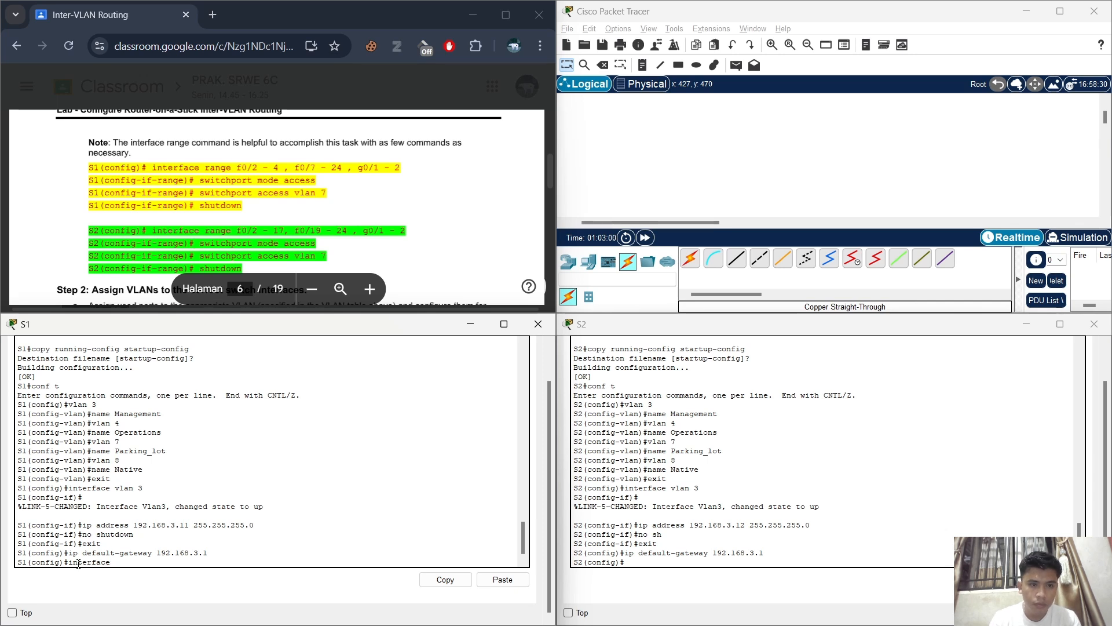
type(" range f")
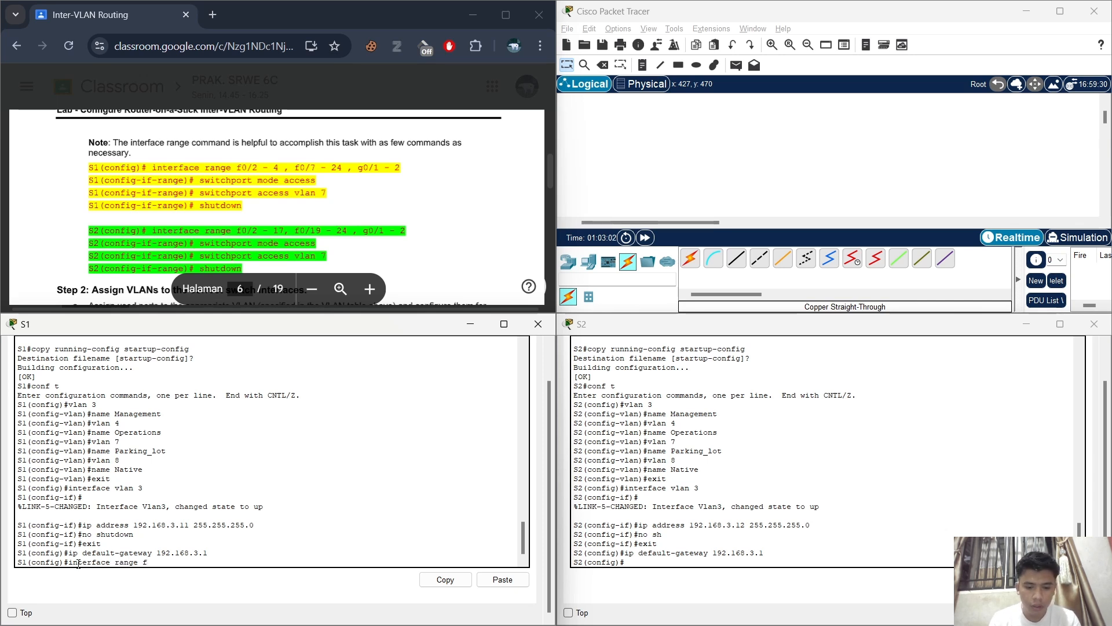
type("0/2-4")
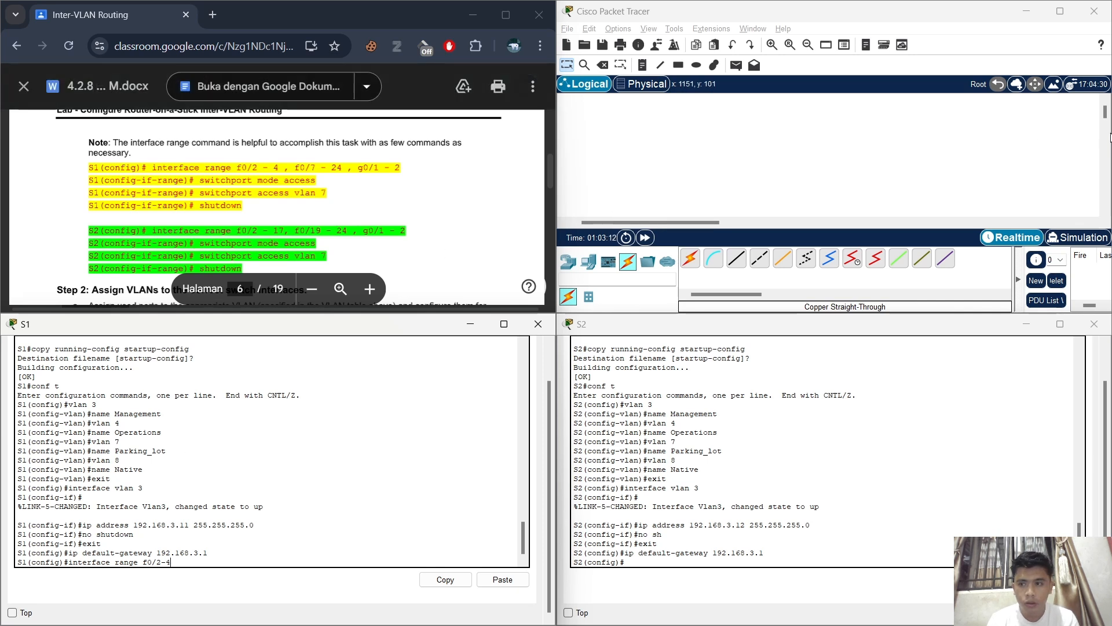
left_click_drag(1107, 112, 1107, 118)
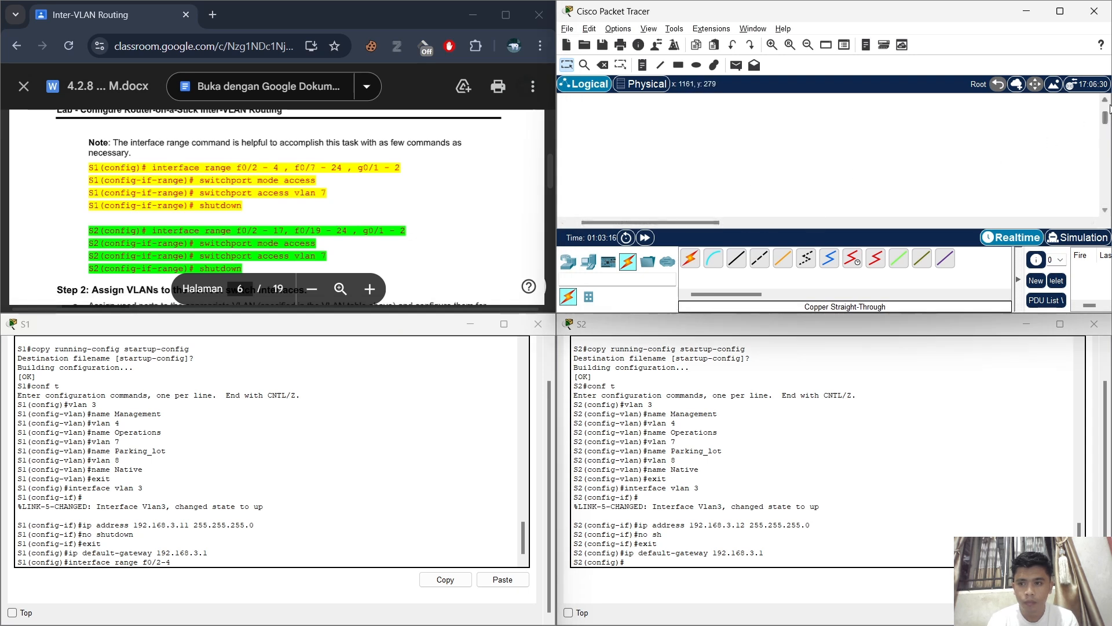
left_click_drag(1107, 111, 1107, 120)
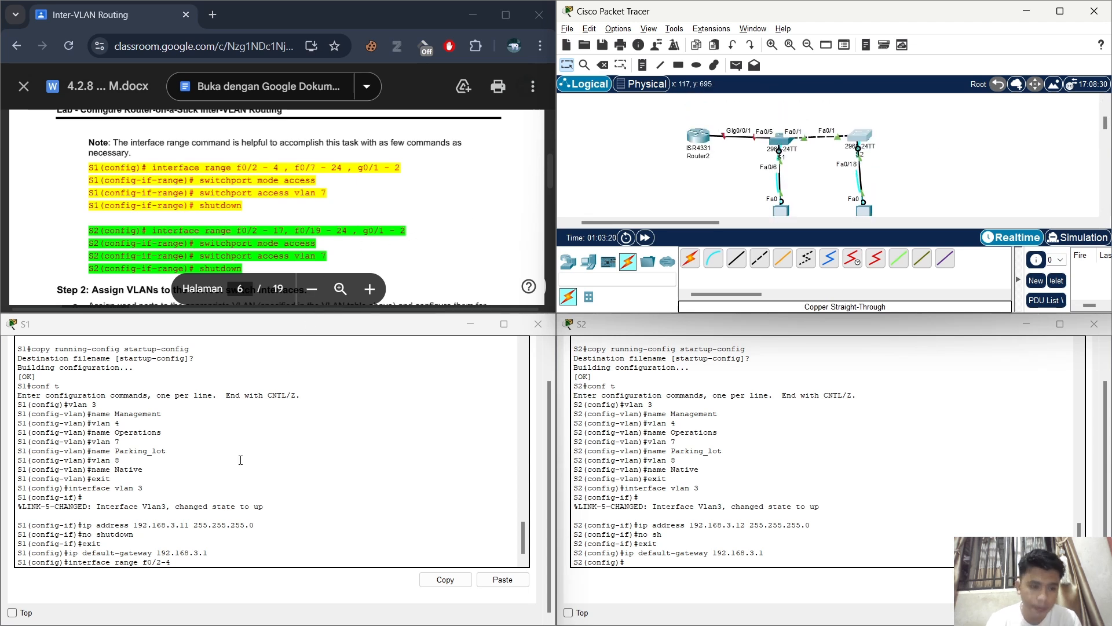
left_click(184, 559)
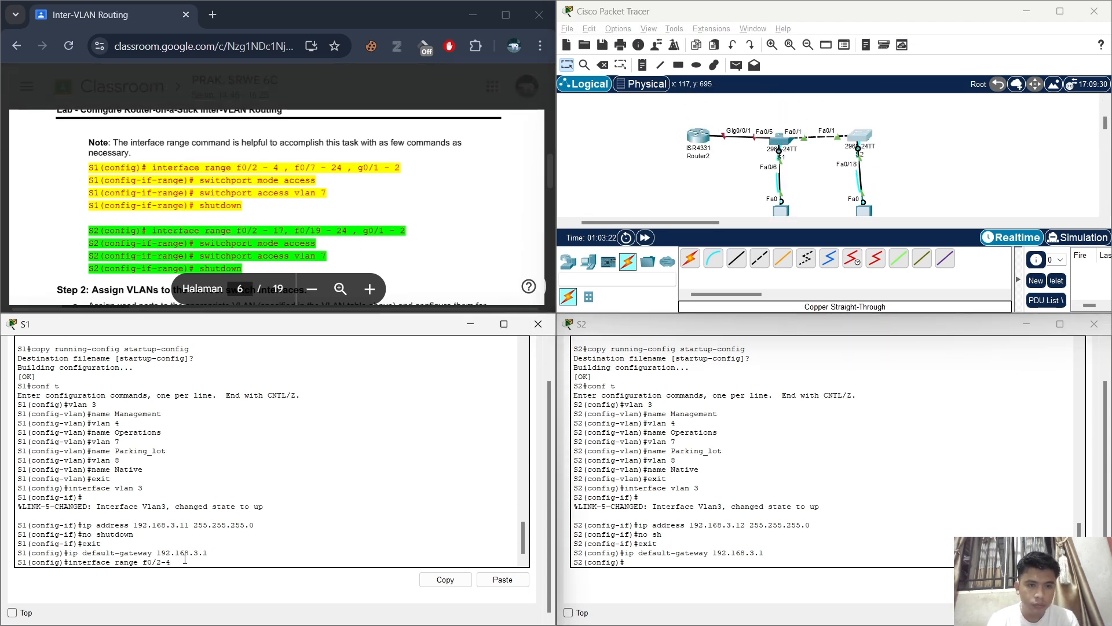
type(", f")
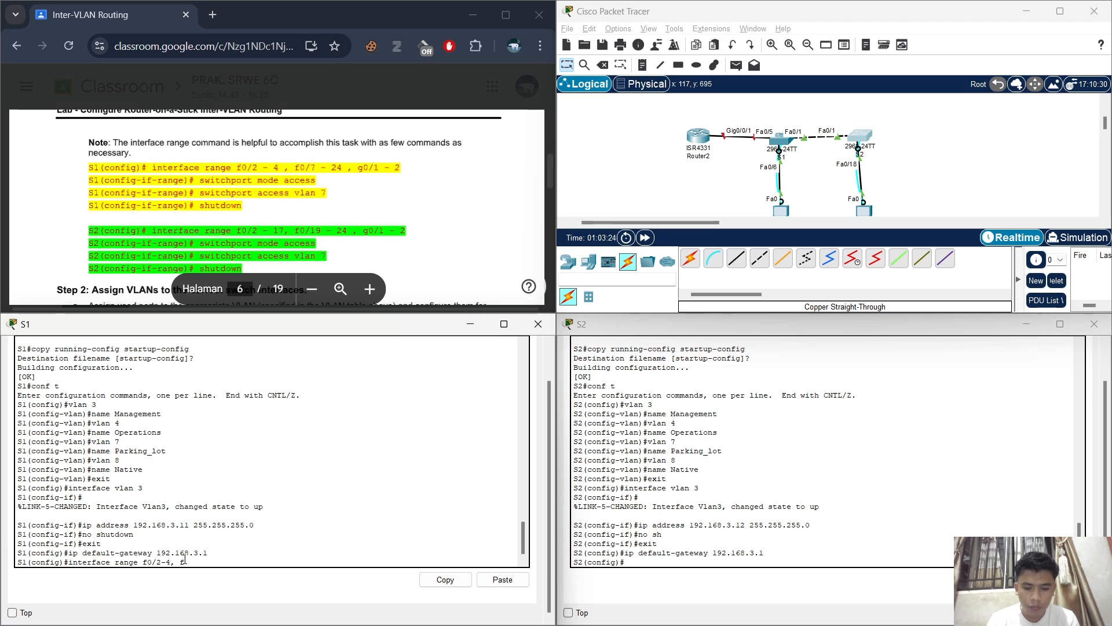
type("0")
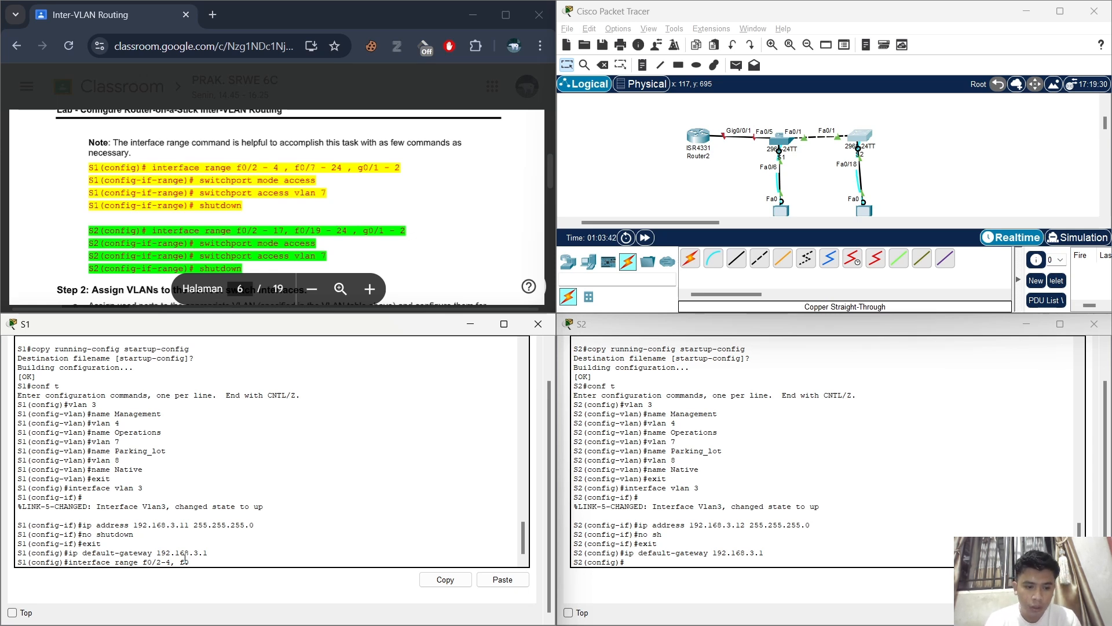
type("/7")
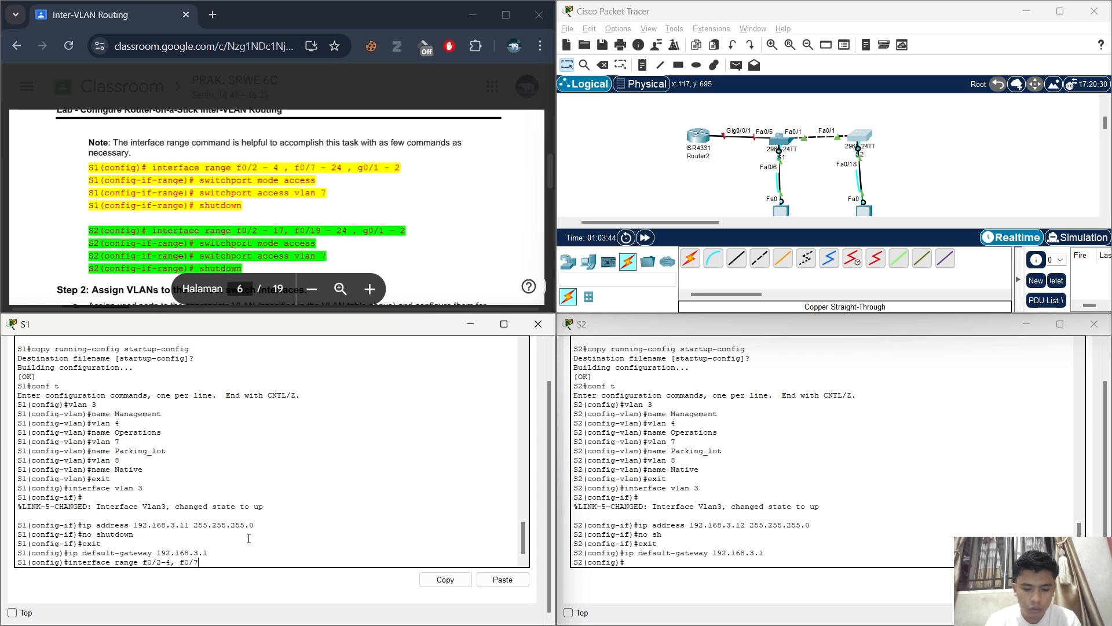
type("-24,")
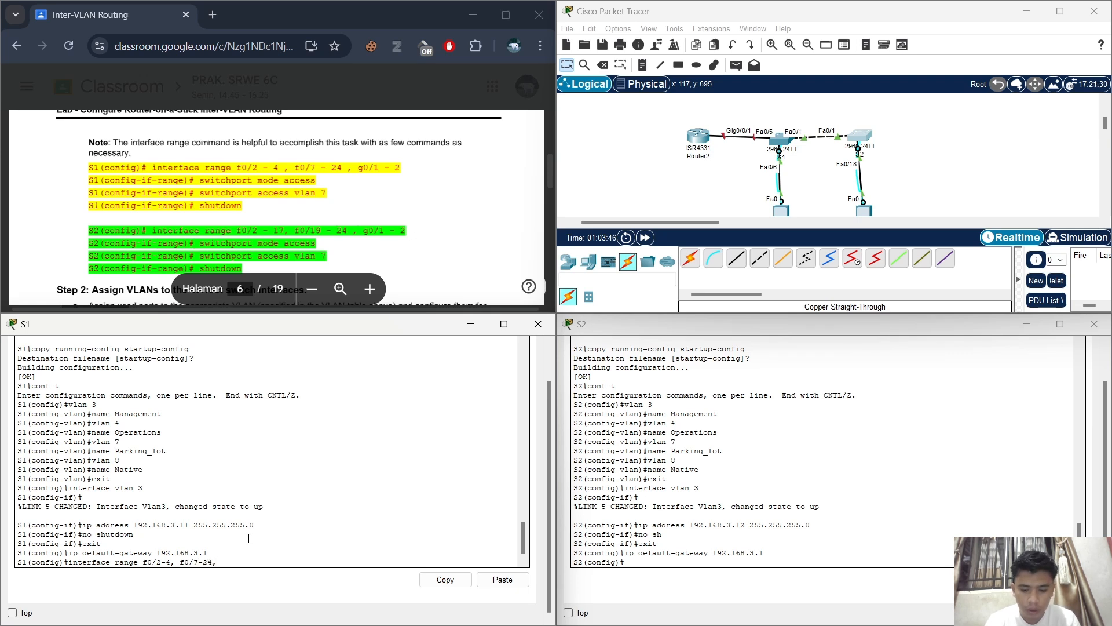
type(" g")
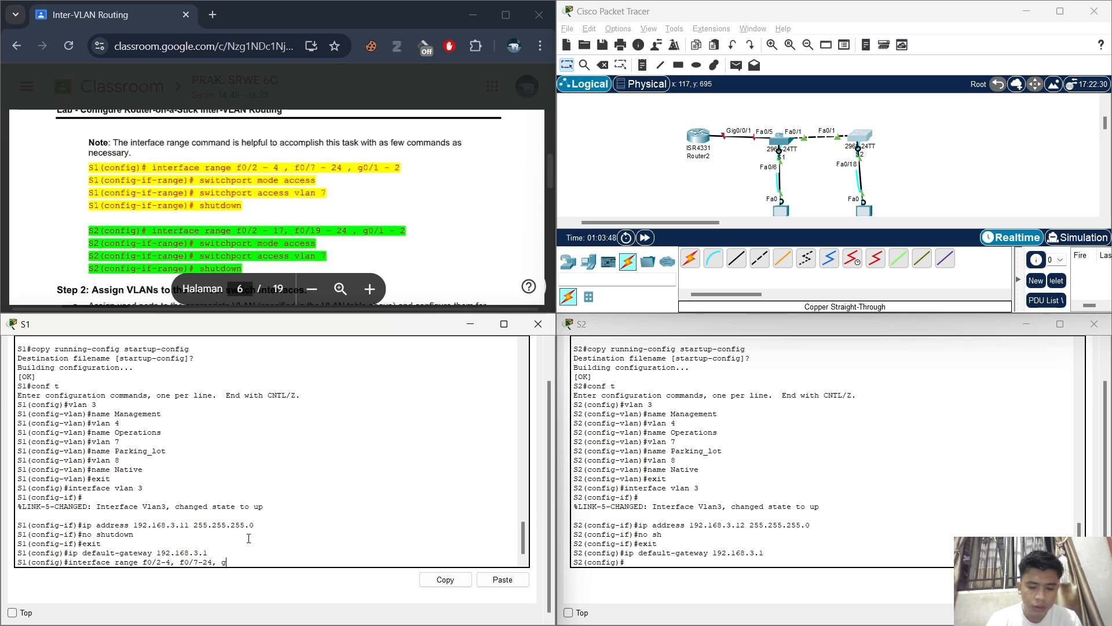
type("0")
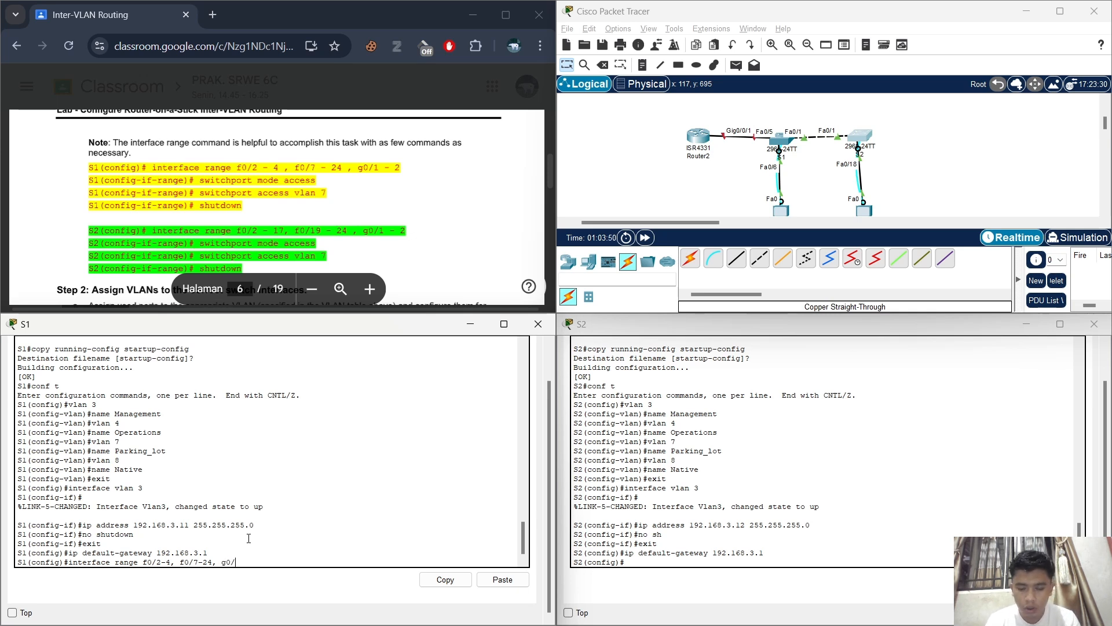
type("/1-2")
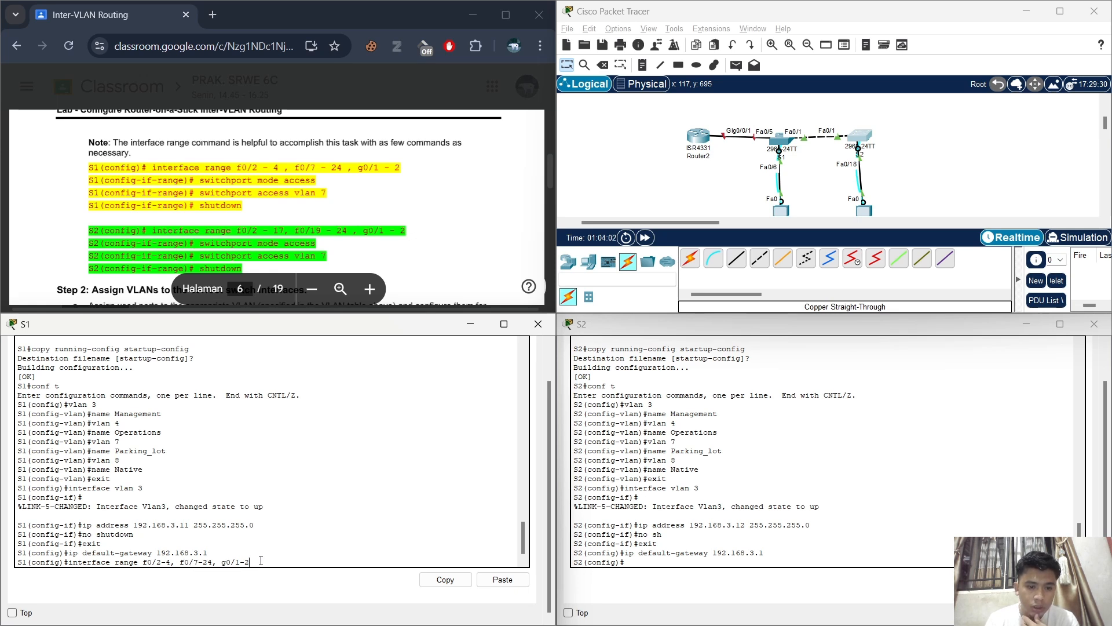
key("Return")
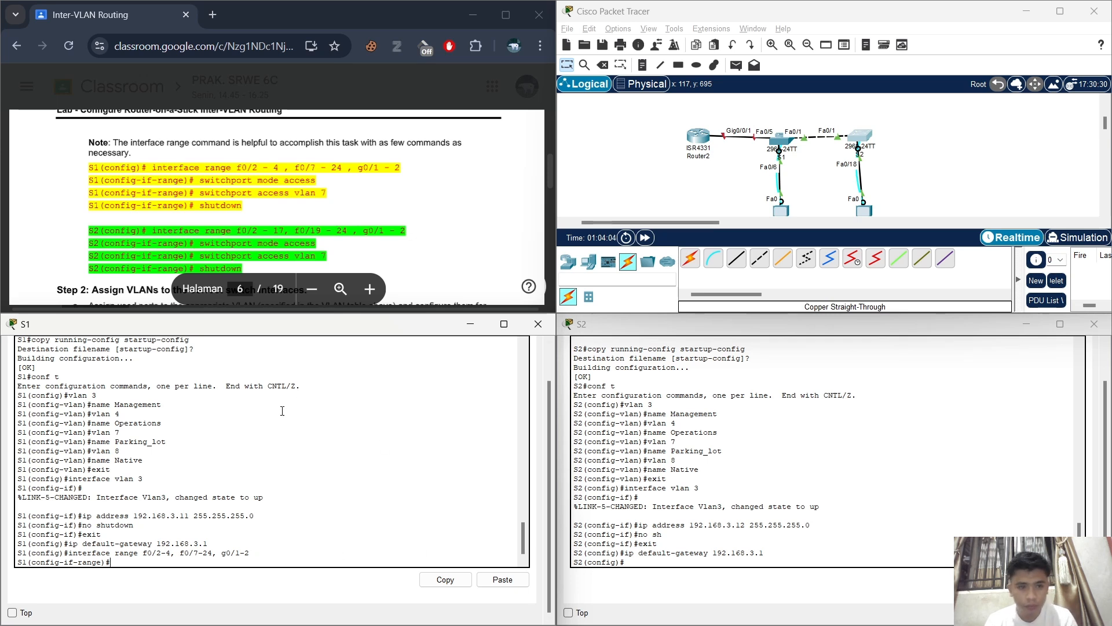
- Set the selected unused port range on S1 to access mode with switchport mode access
type("siwt")
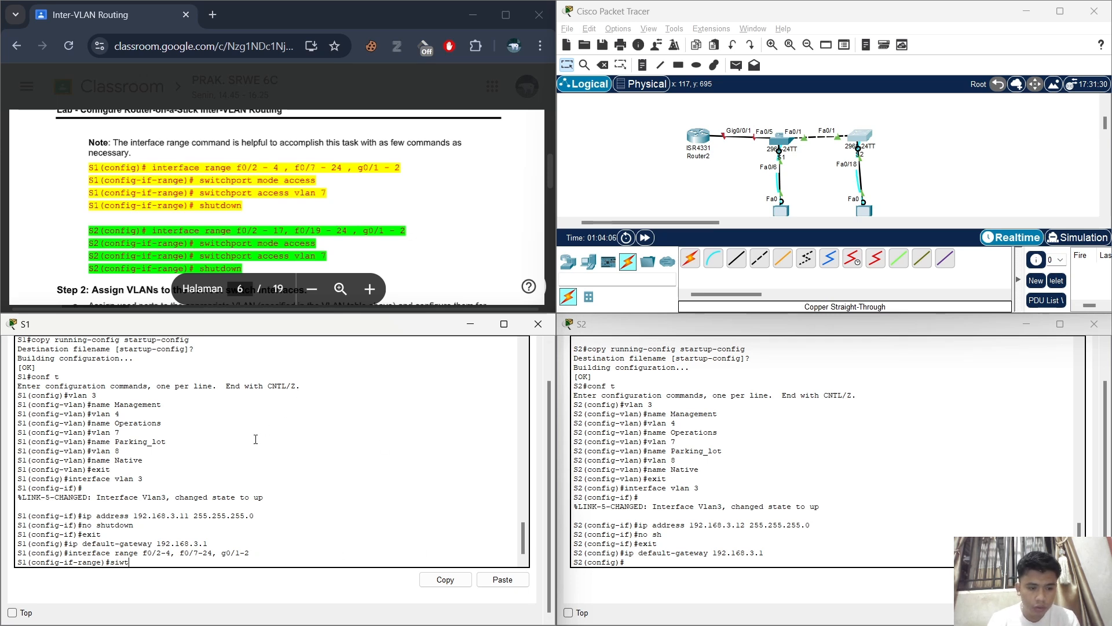
key("BackSpace")
key("BackSpace")
key("BackSpace")
type("witchp")
type("ort")
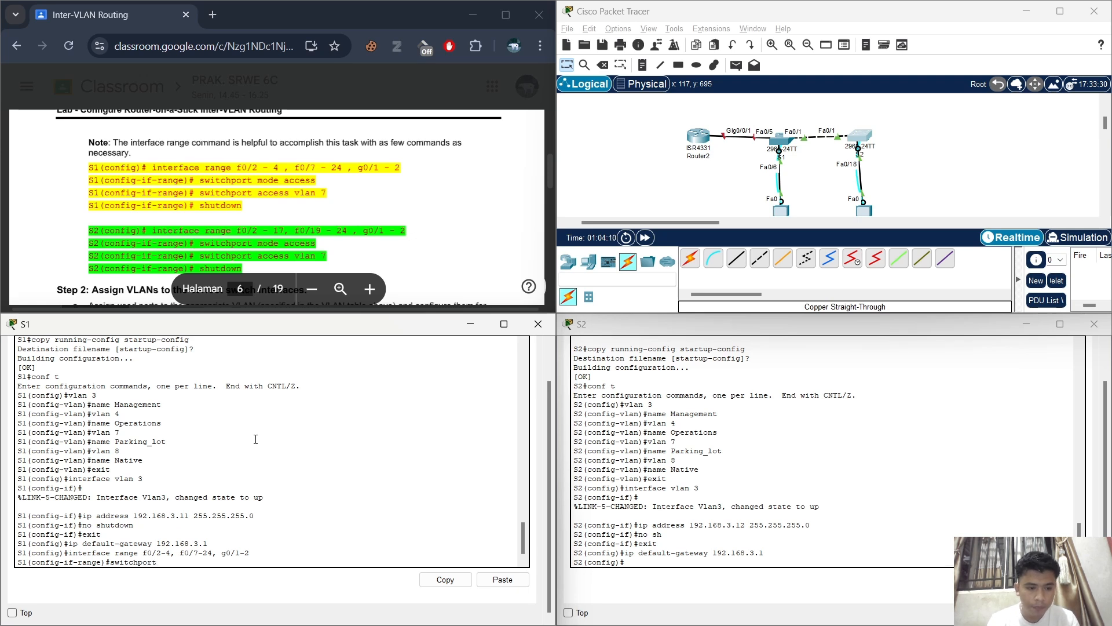
type(" mode a")
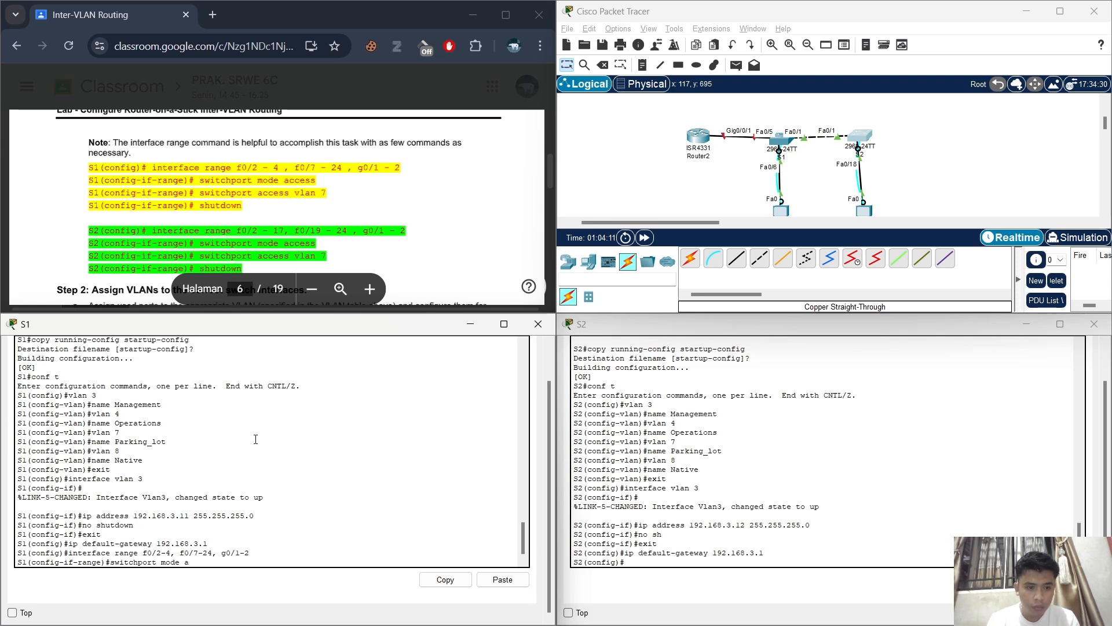
type("ccess")
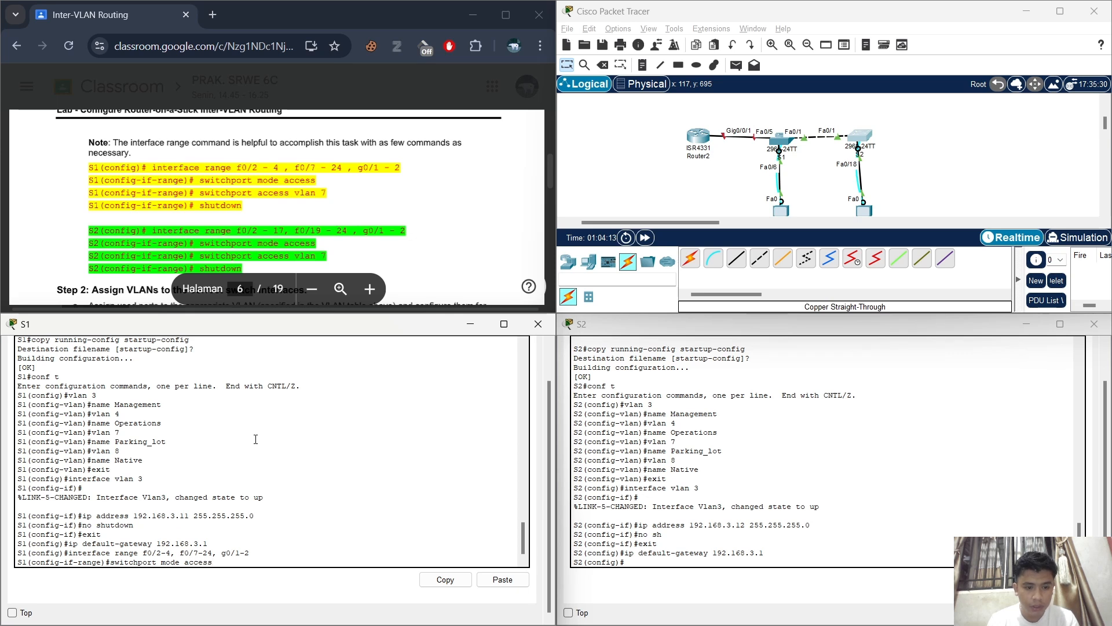
key("Return")
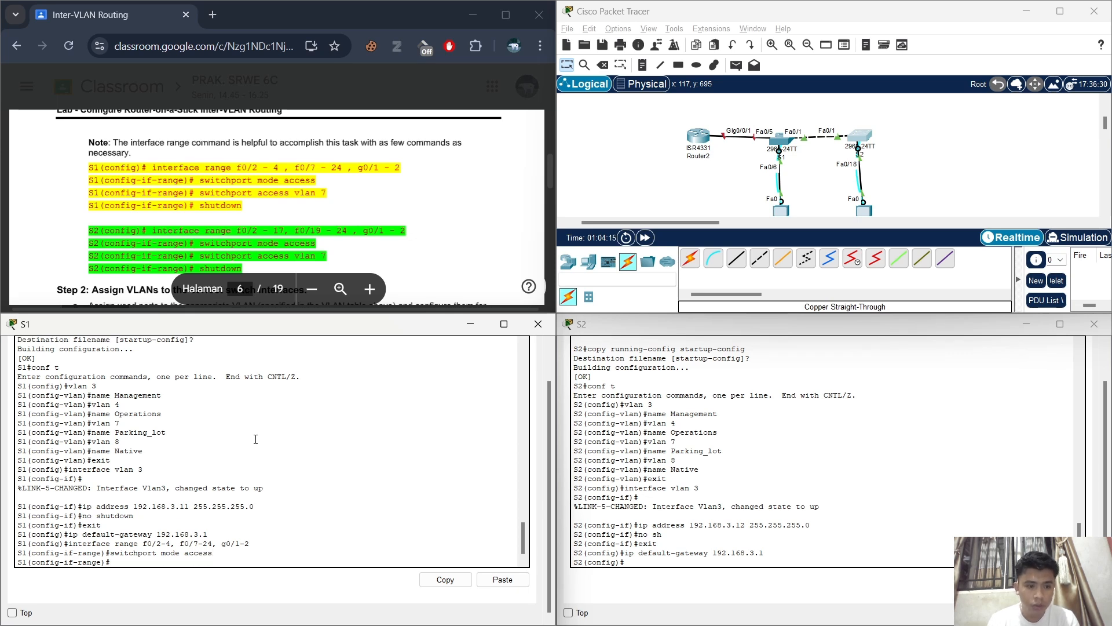
- Assign S1's selected unused port range to access VLAN 7
type("swir")
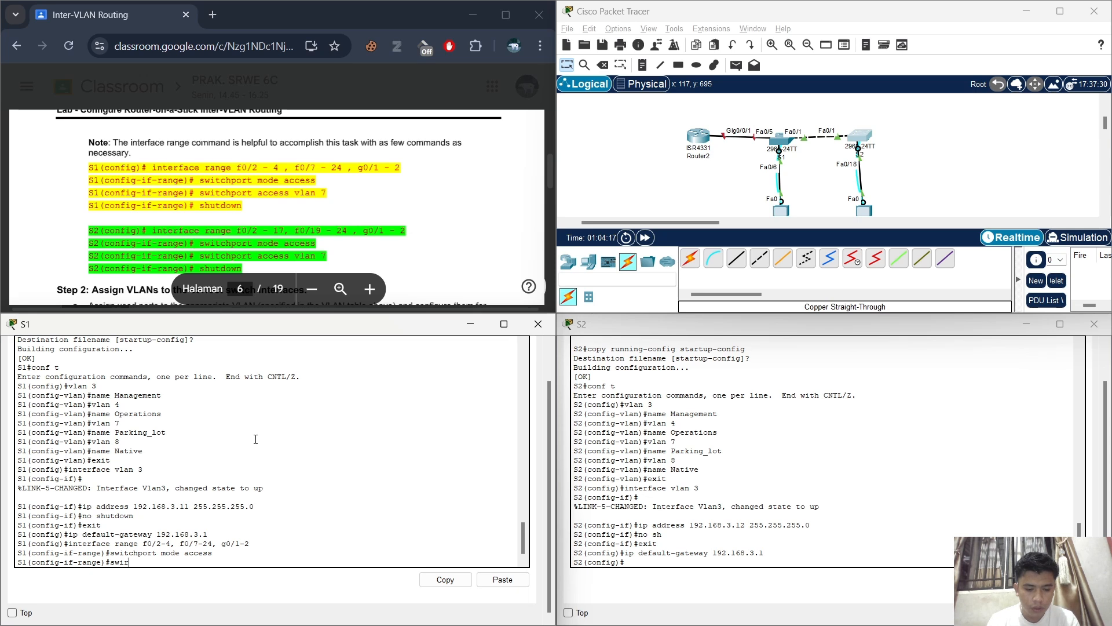
key("BackSpace")
type("tc")
type("h")
key("BackSpace")
type("c")
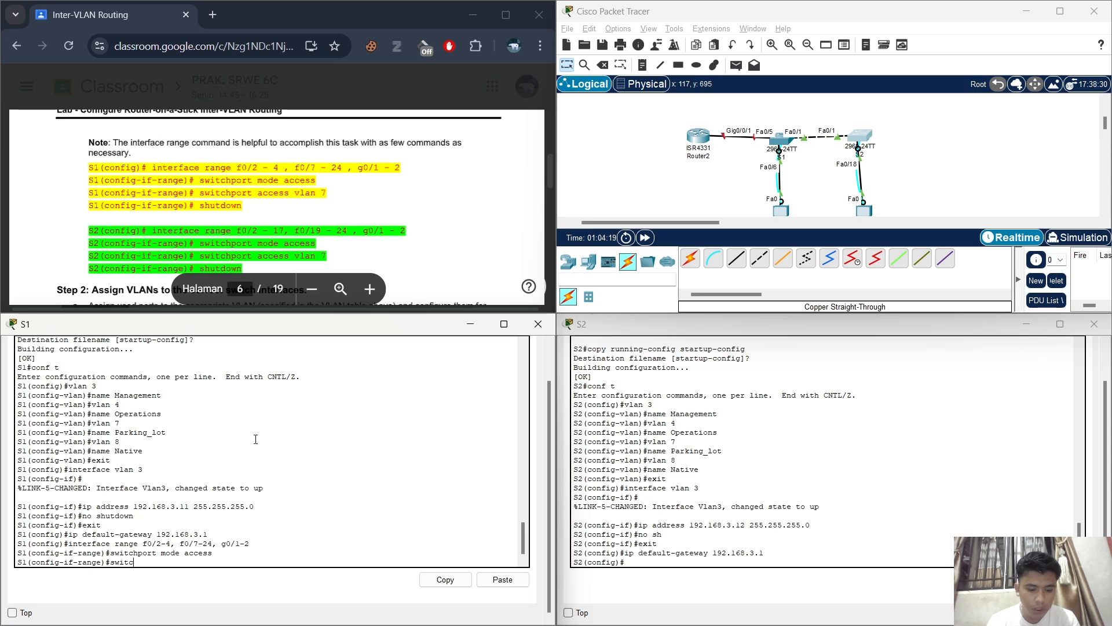
type("h acce")
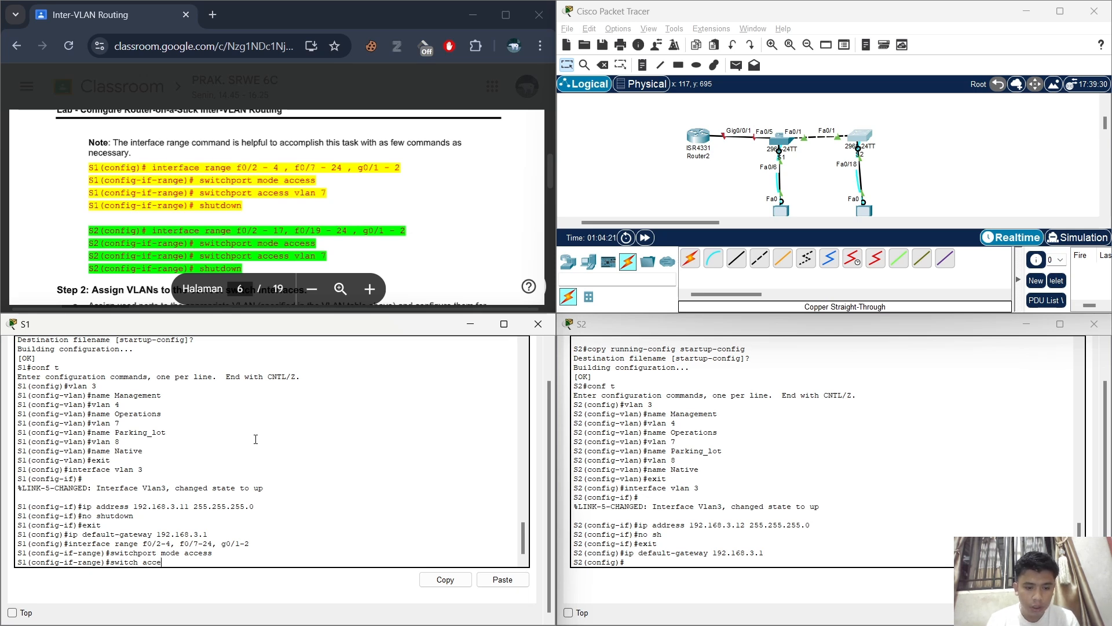
type("ss vlan 7")
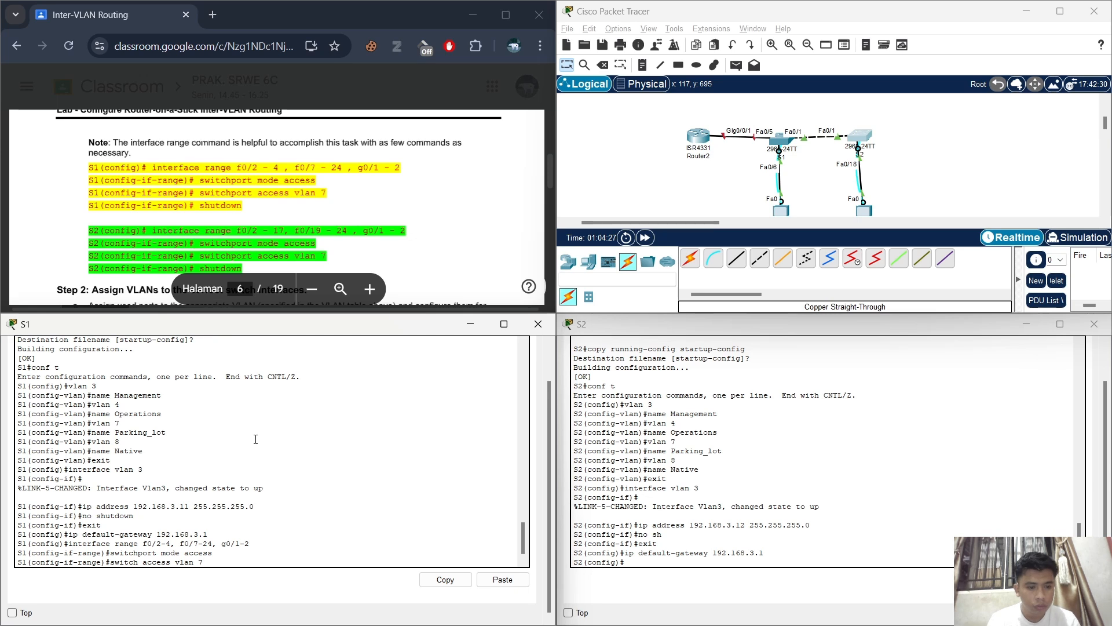
key("Return")
- Shut down the selected unused port range on S1
type("shutw")
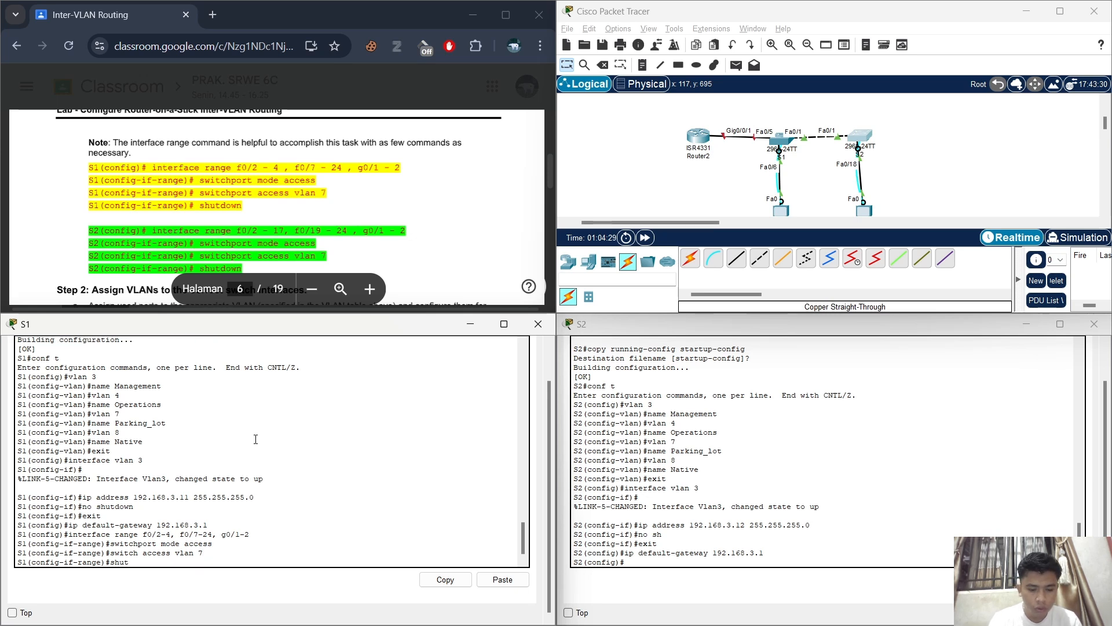
key("BackSpace")
type("down")
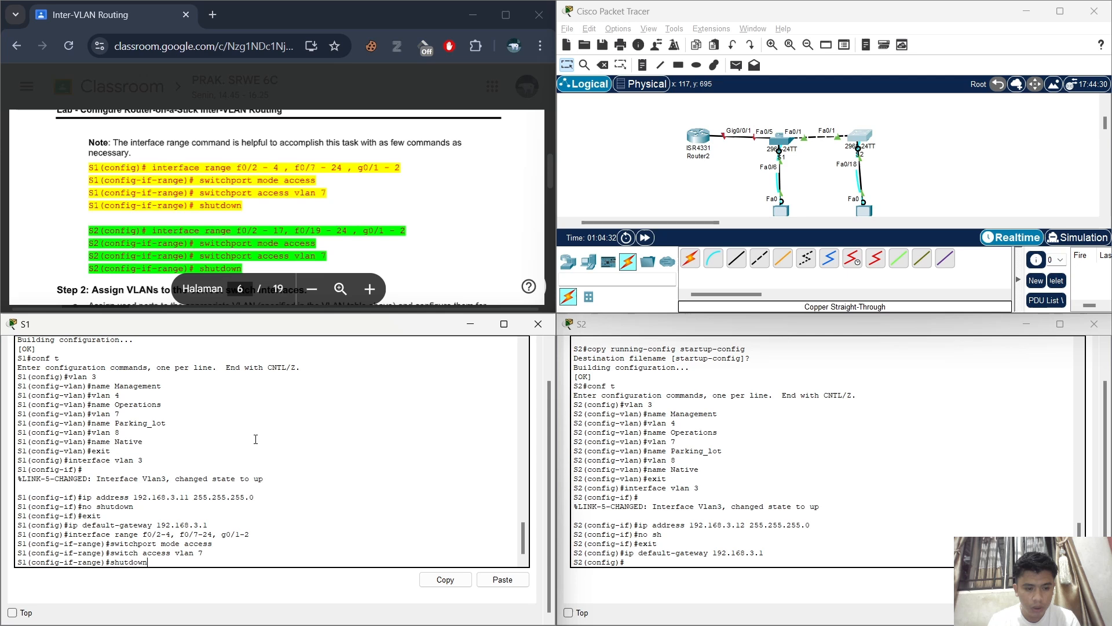
key("Return")
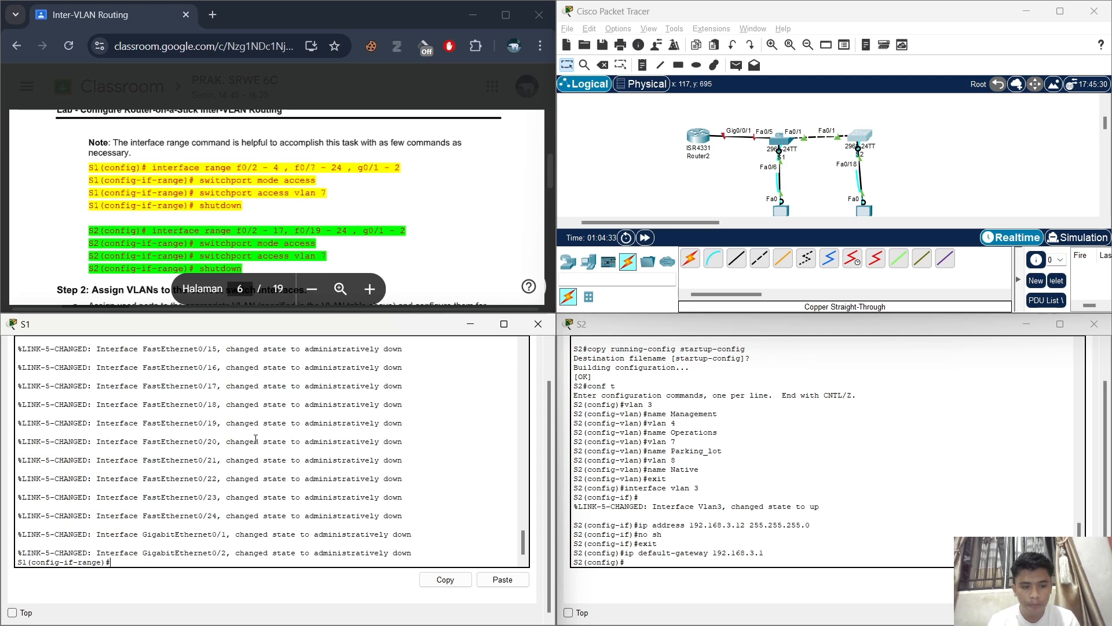
- Enter interface range configuration on S2 for the unused ports f0/2-17, f0/19-24 and g0/1-2
left_click(664, 579)
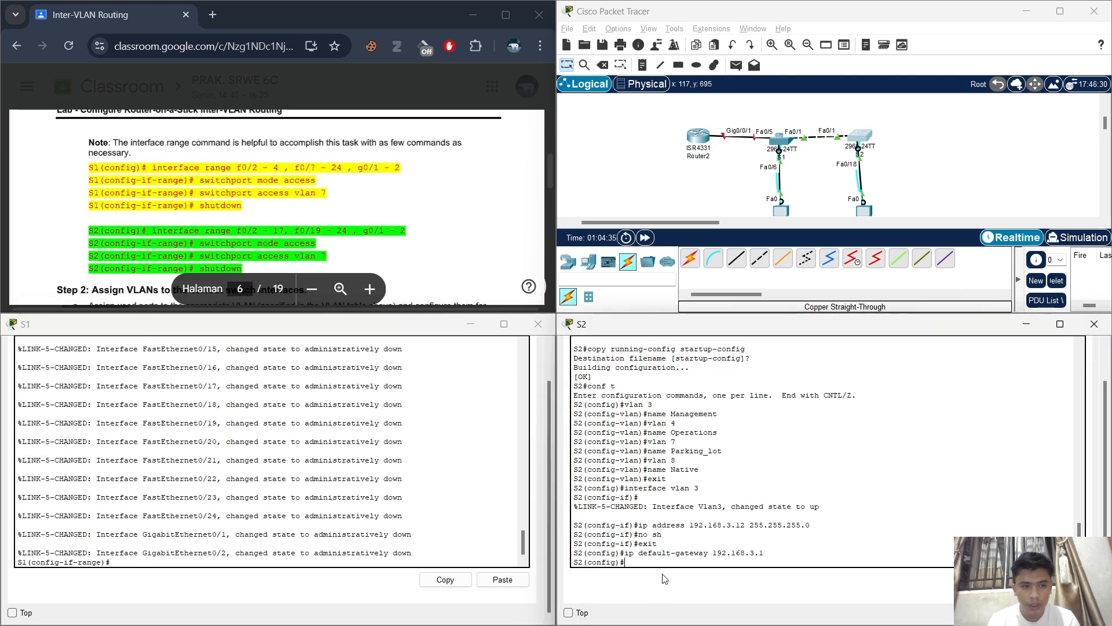
type("interface")
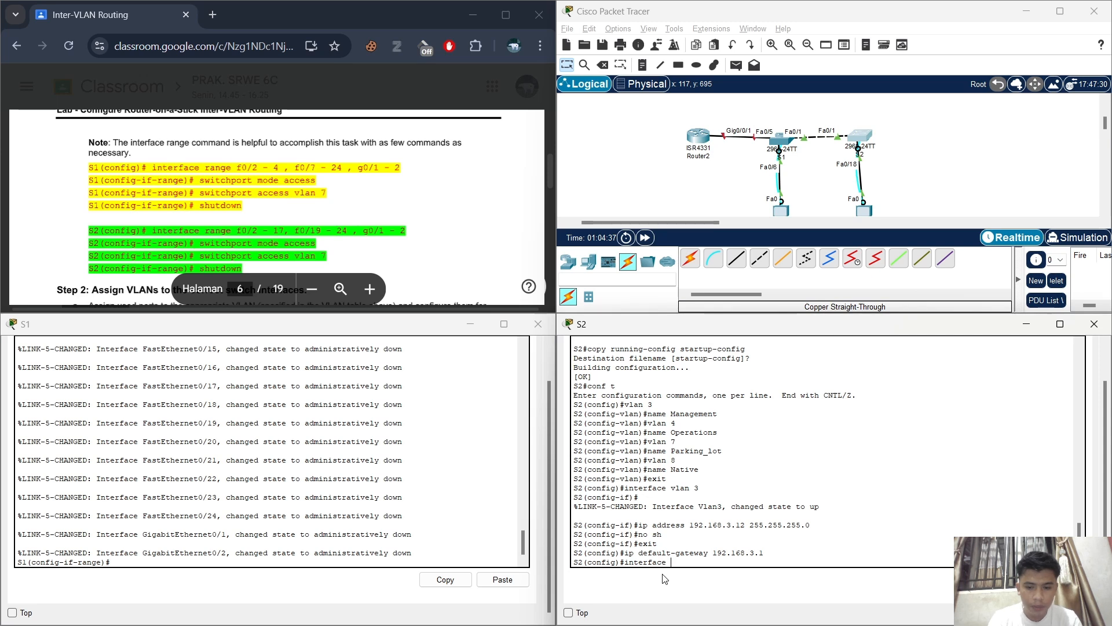
type(" range f")
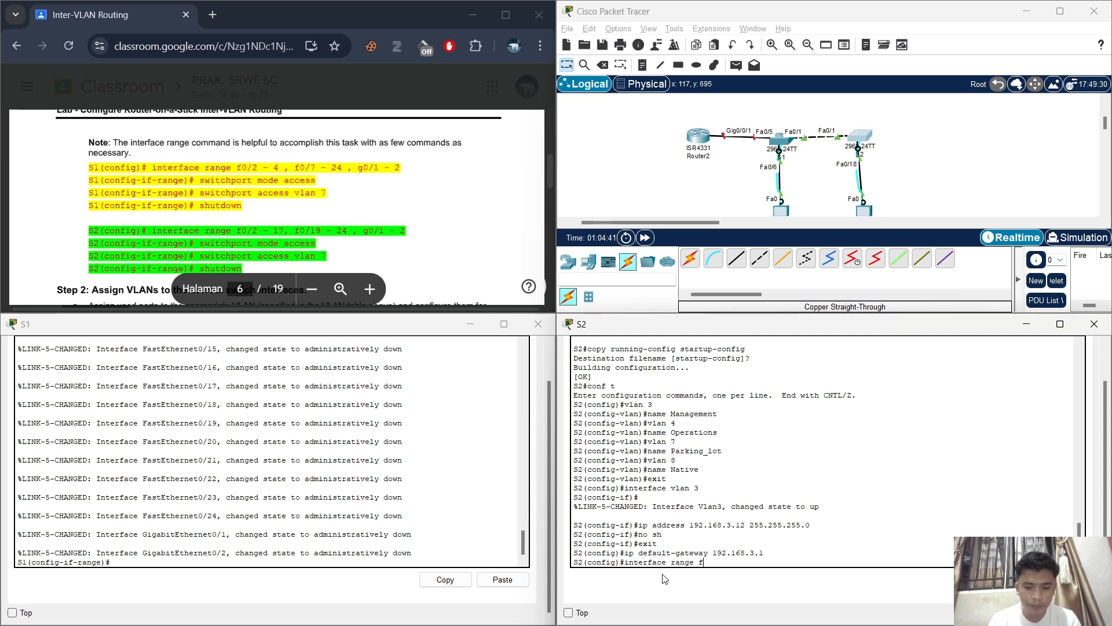
type("0/2-")
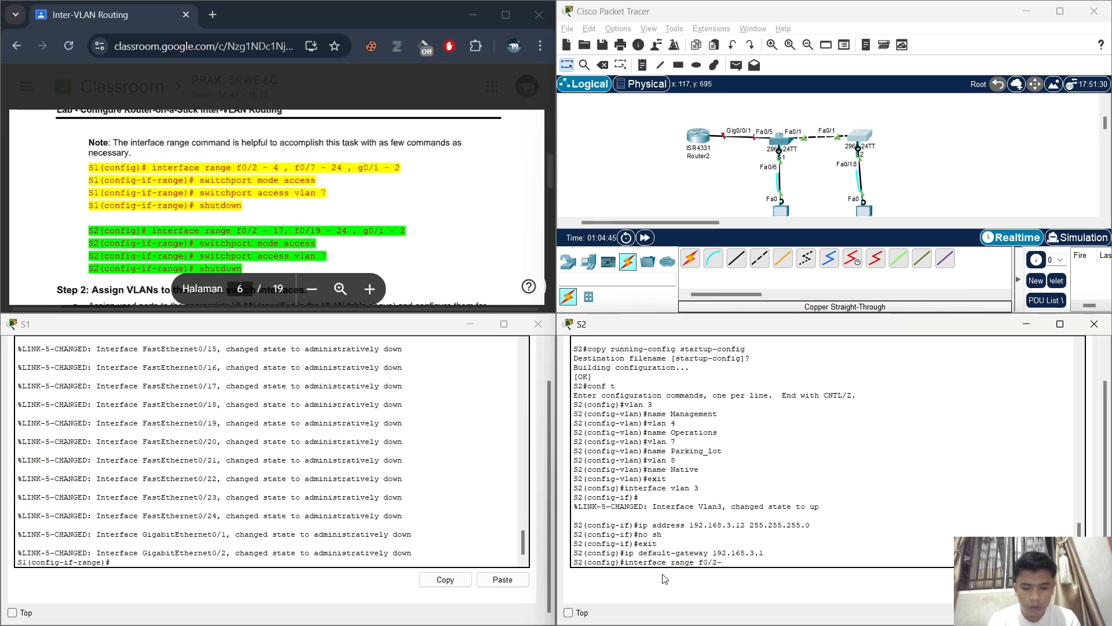
type("17, f0/19-24, g0/1-2")
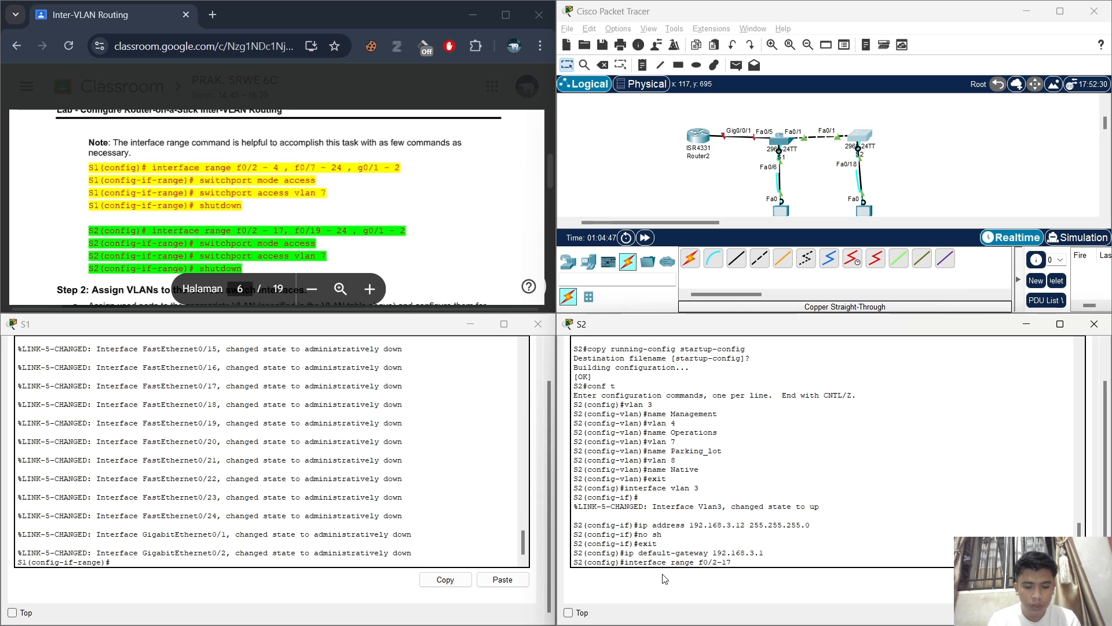
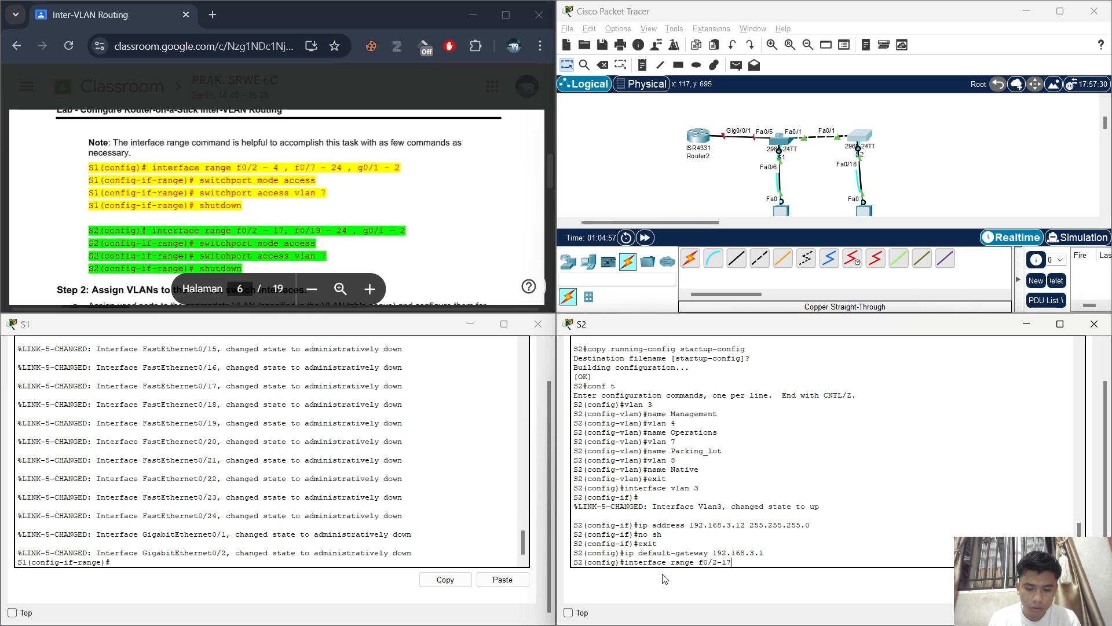
type(", f0")
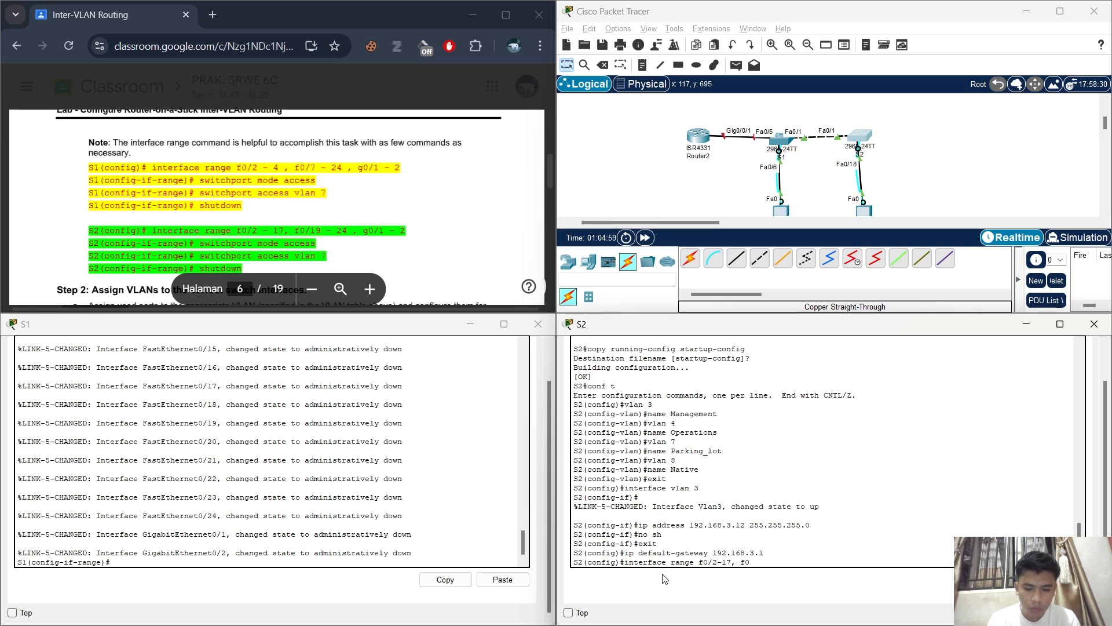
type("/19-24")
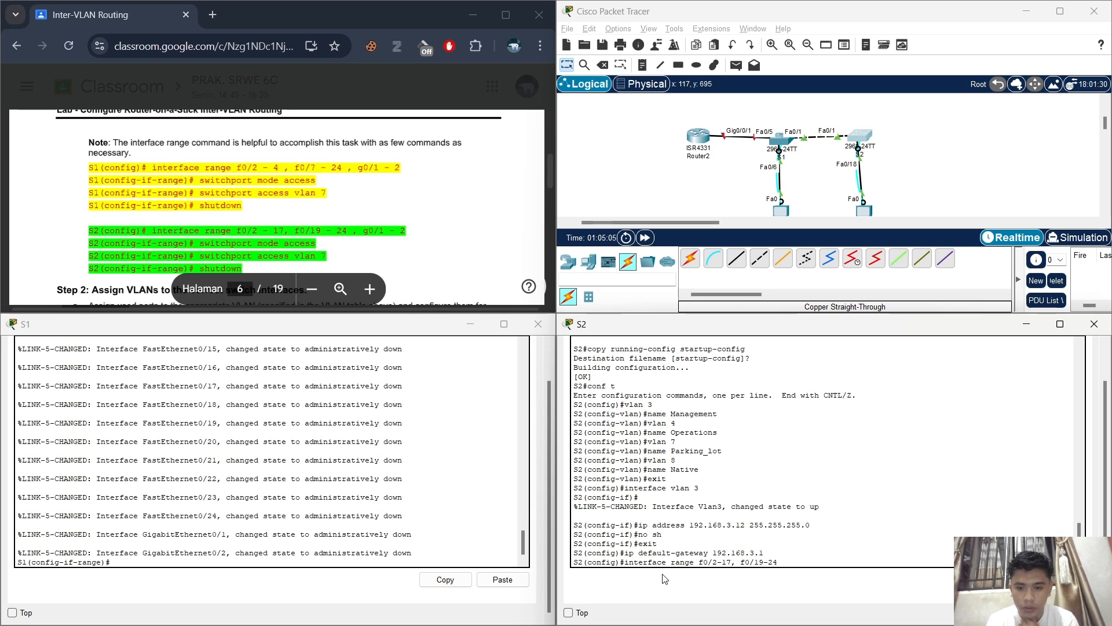
type(", ")
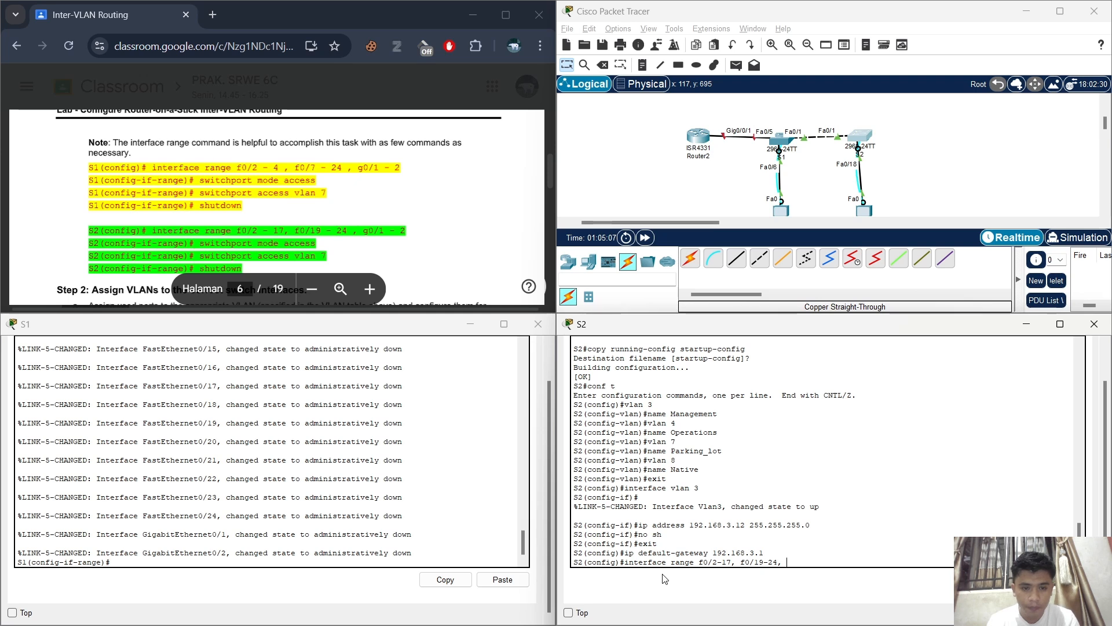
type("g")
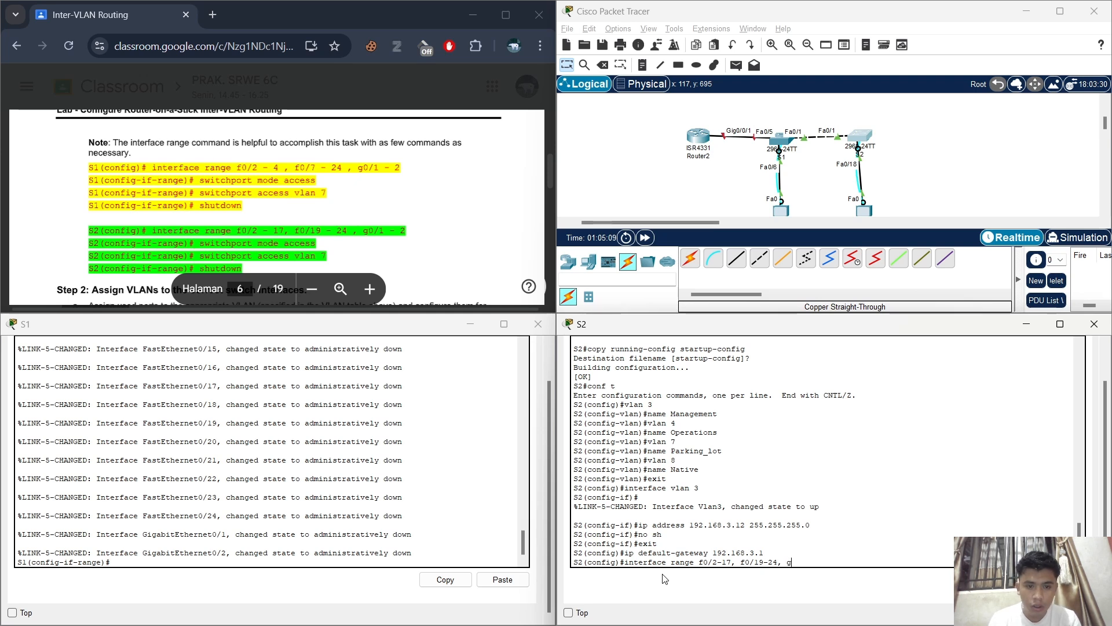
type("0/1-2")
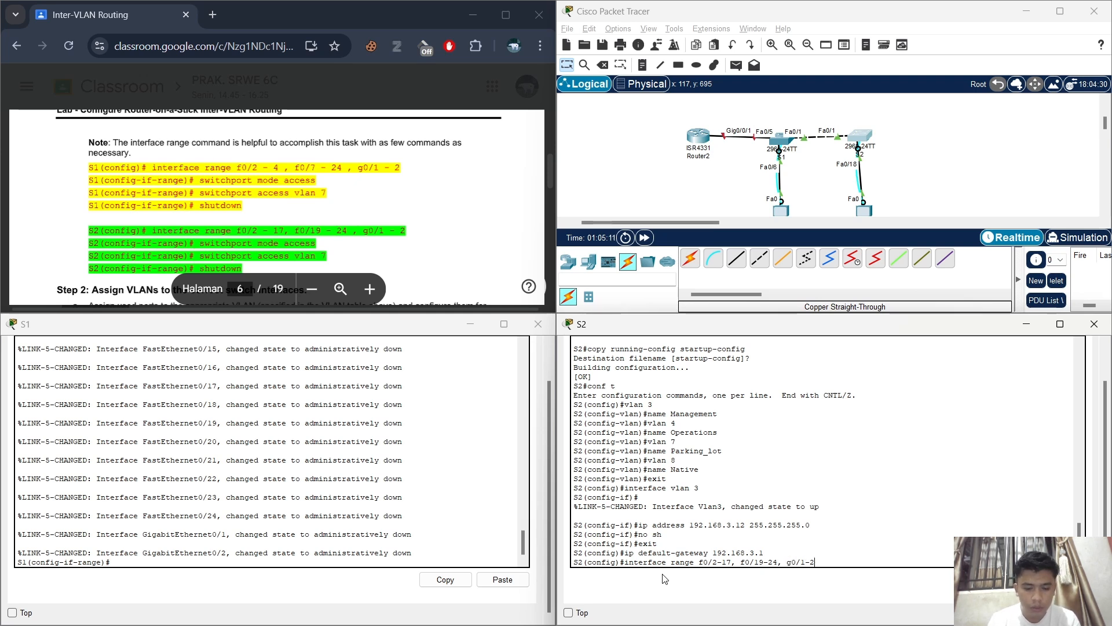
key("Return")
- Set the selected unused port range on S2 to access mode with switchport mode access
type("s")
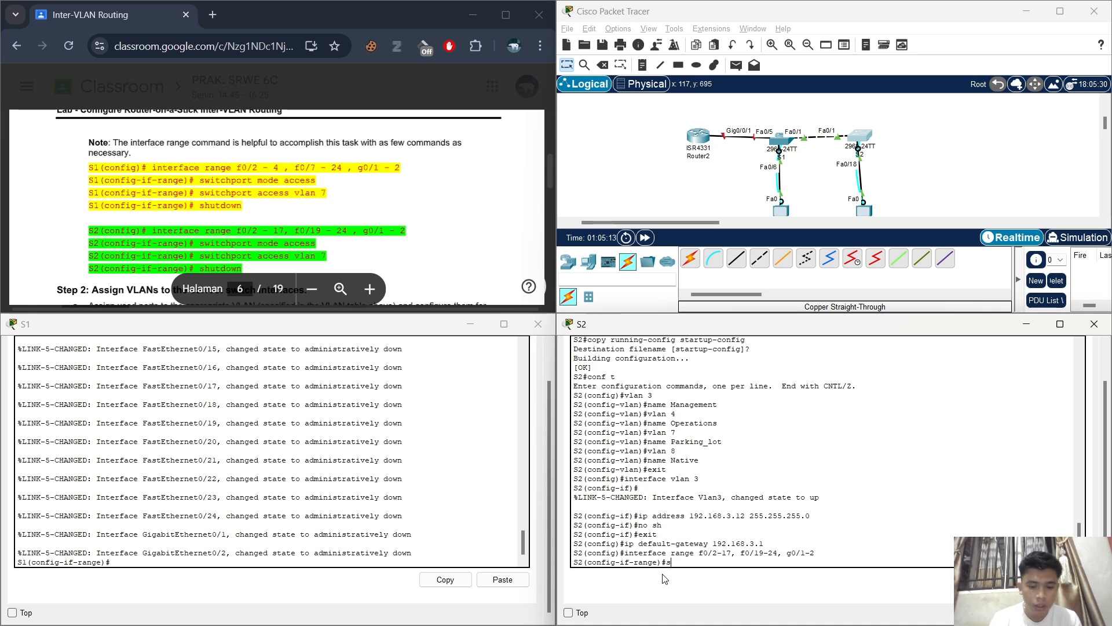
type("wit")
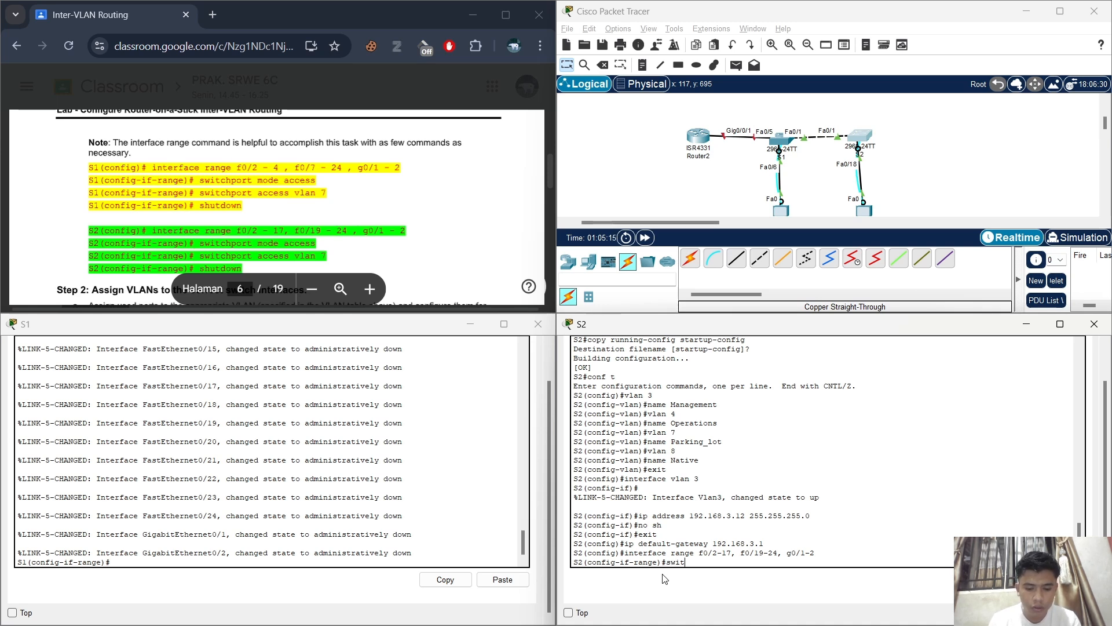
type("chp")
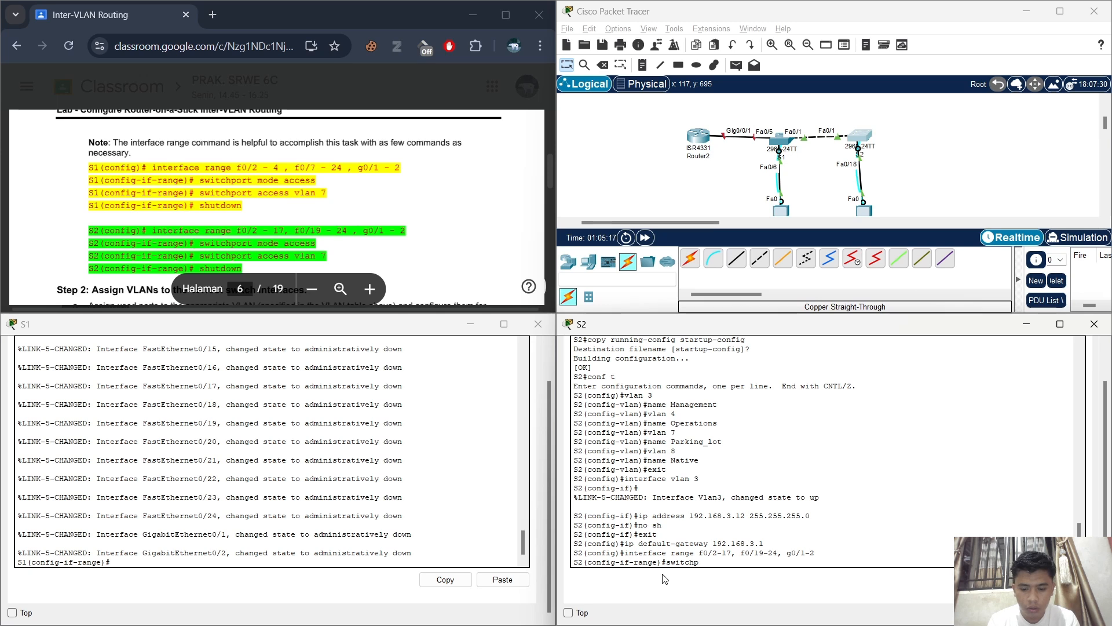
type("ort")
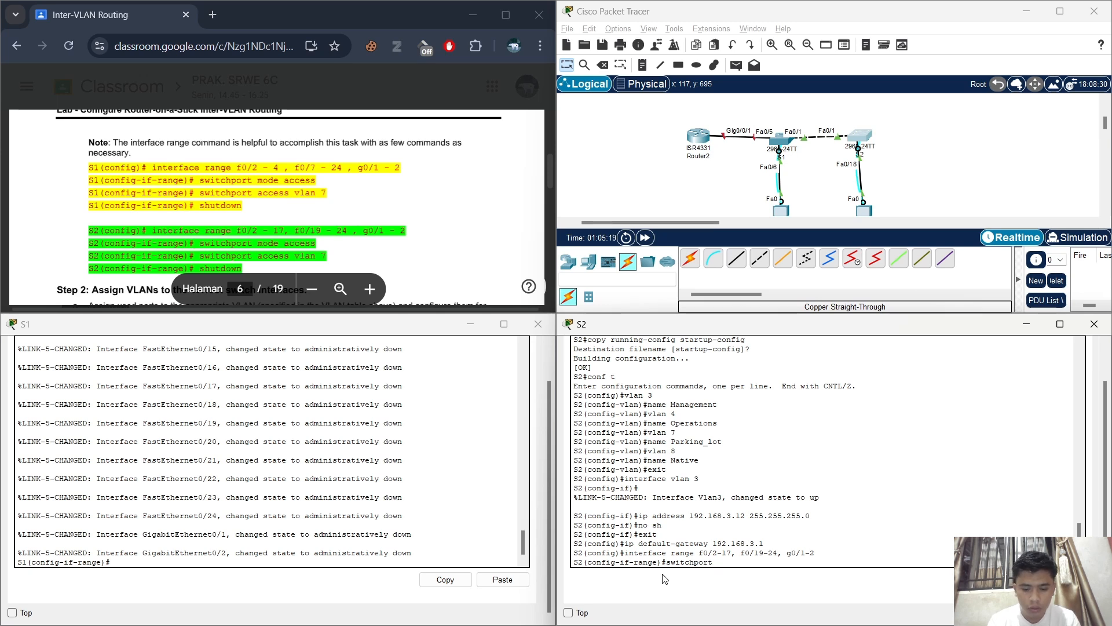
type(" mode access")
key("Return")
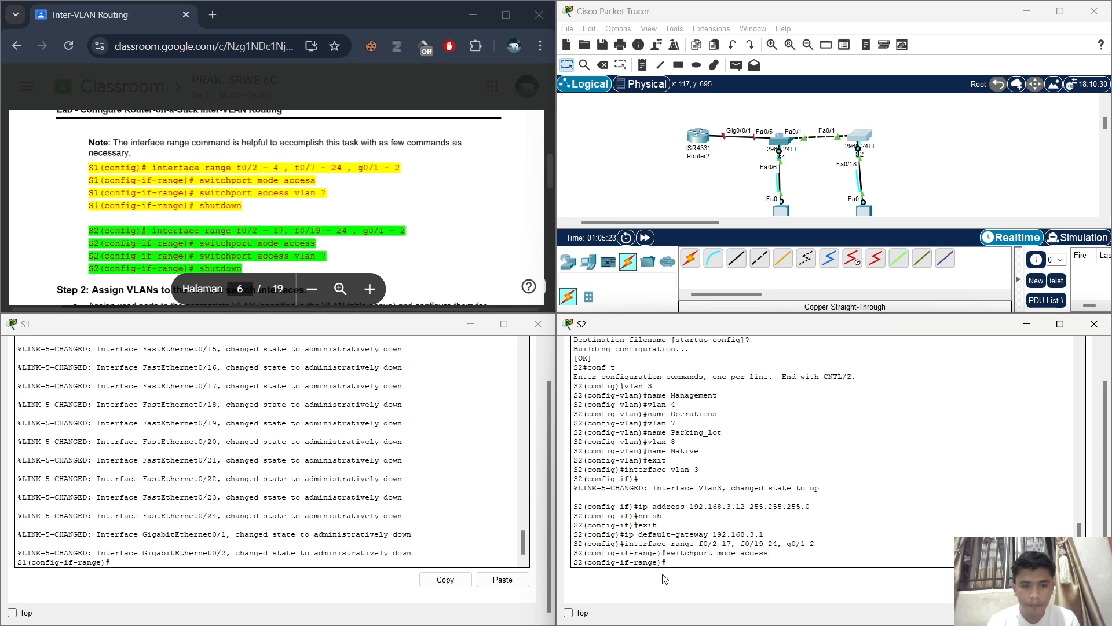
- Assign S2's selected unused port range to access VLAN 7
type("swit")
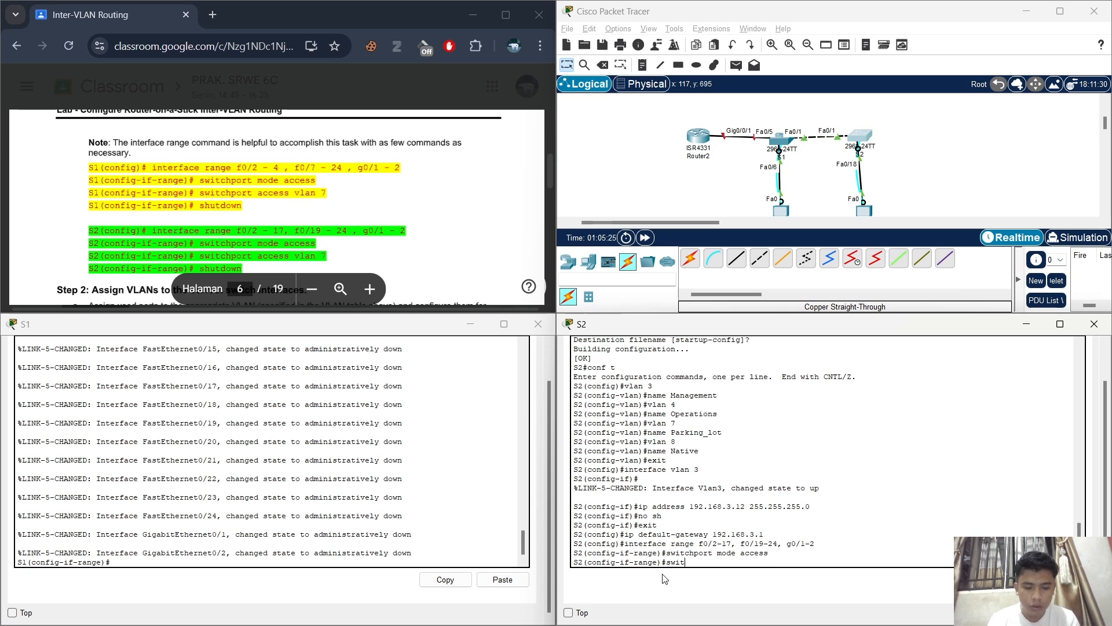
type("chp")
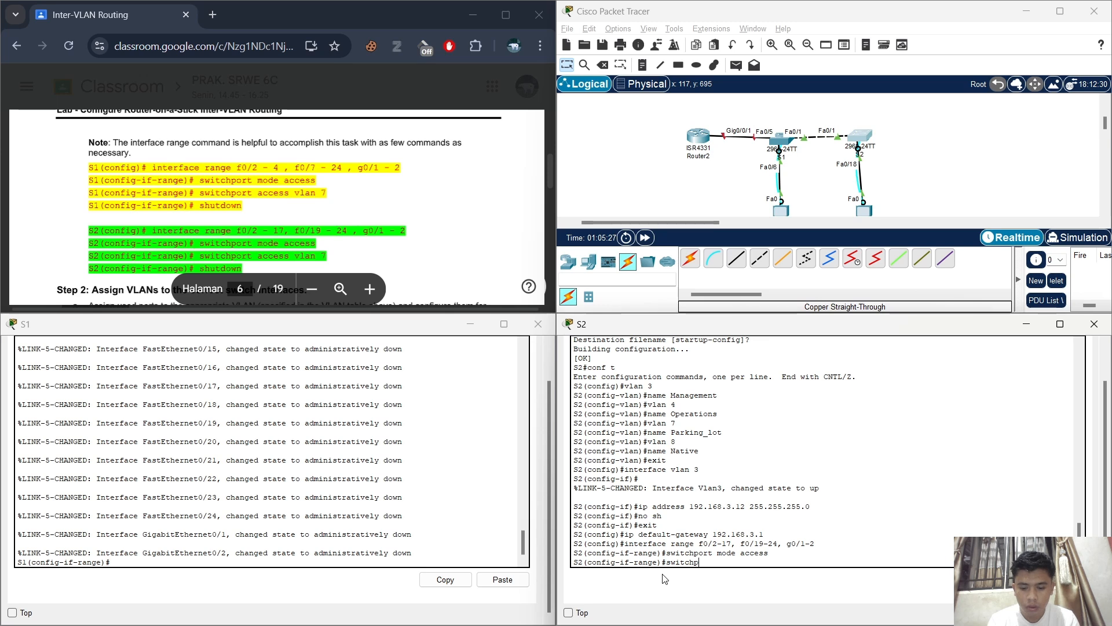
type("ort access vlan ")
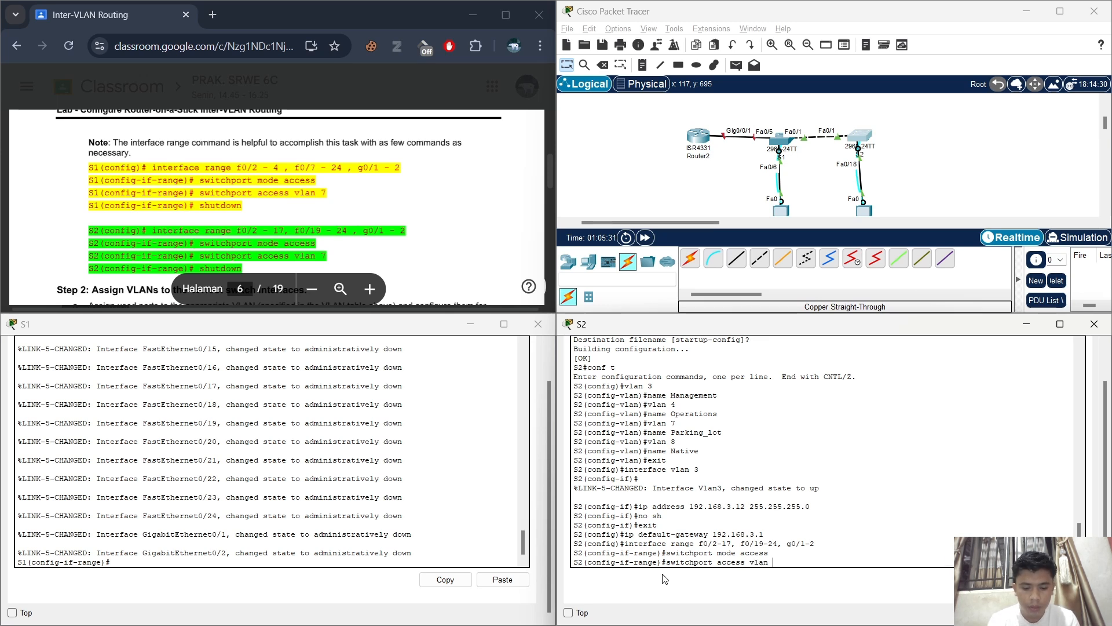
type("7")
key("Return")
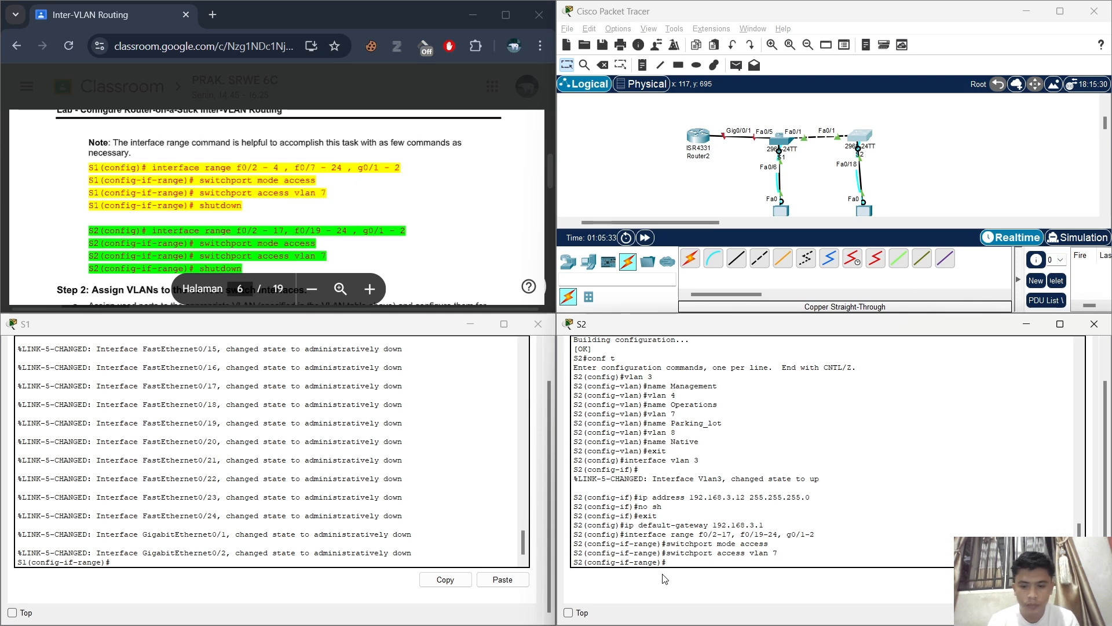
- Shut down the selected unused port range on S2
type("shu")
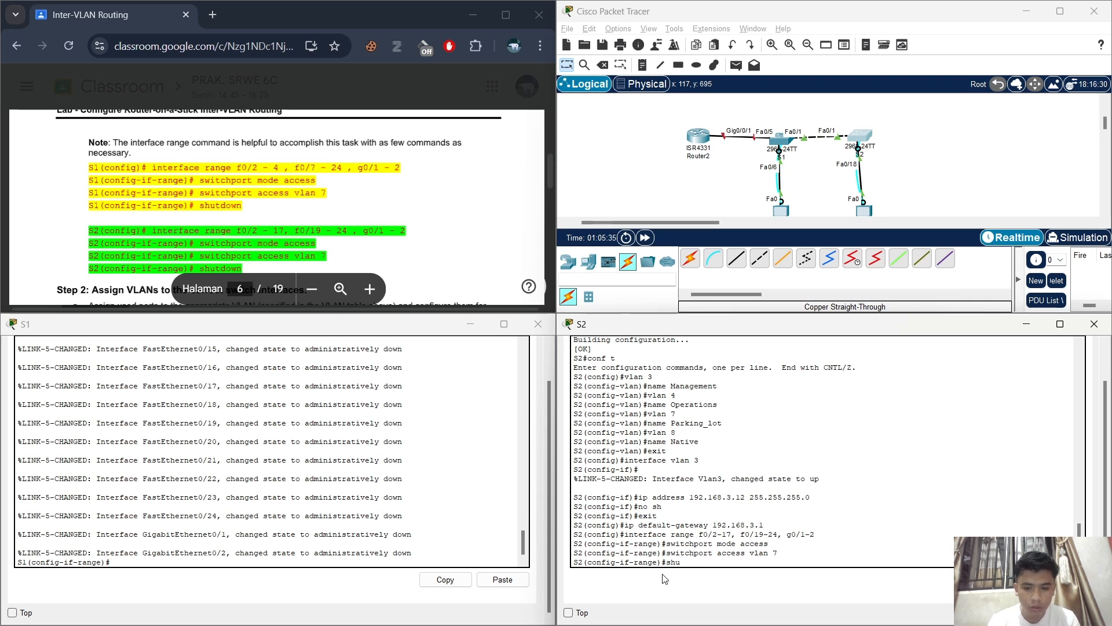
type("tdown")
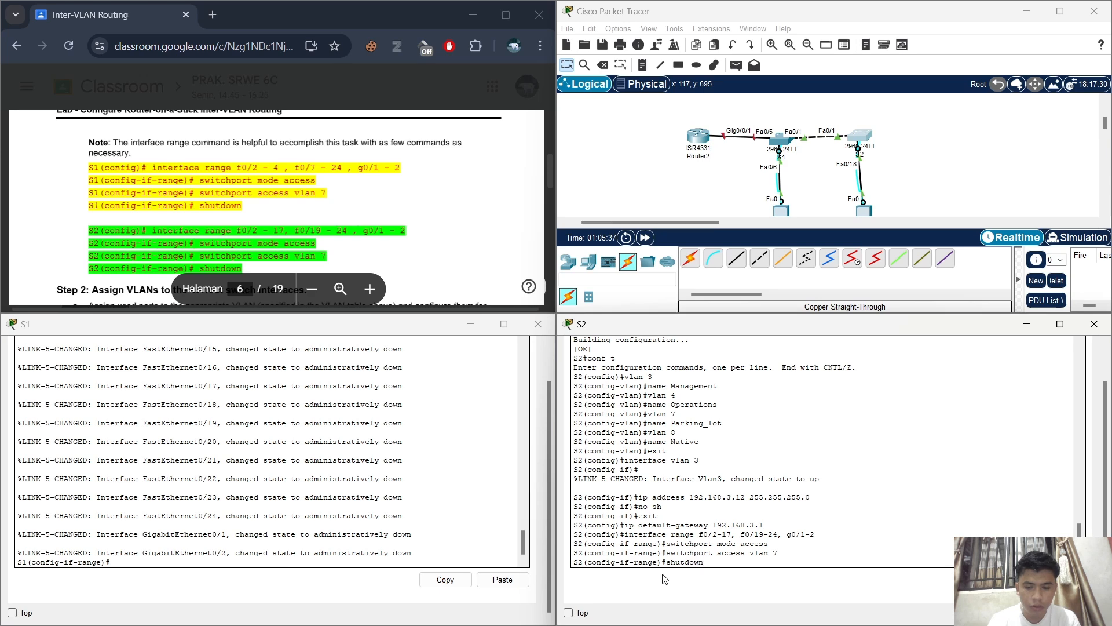
key("Return")
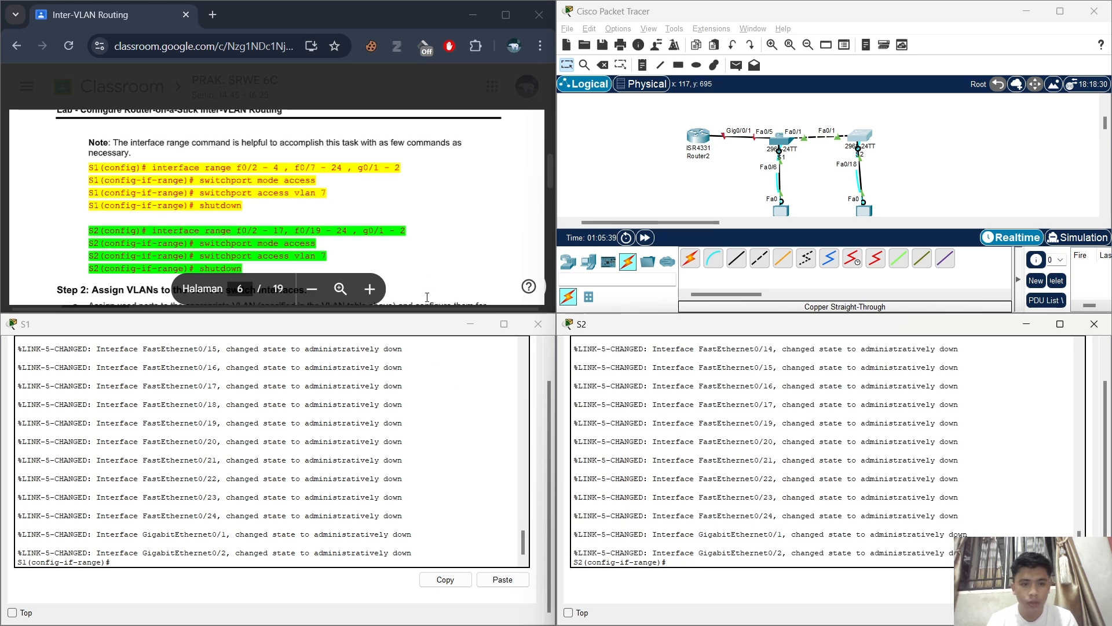
- Leave interface range configuration on S1 and return to global configuration mode
scroll(430, 276, "down", 4)
scroll(431, 275, "down", 2)
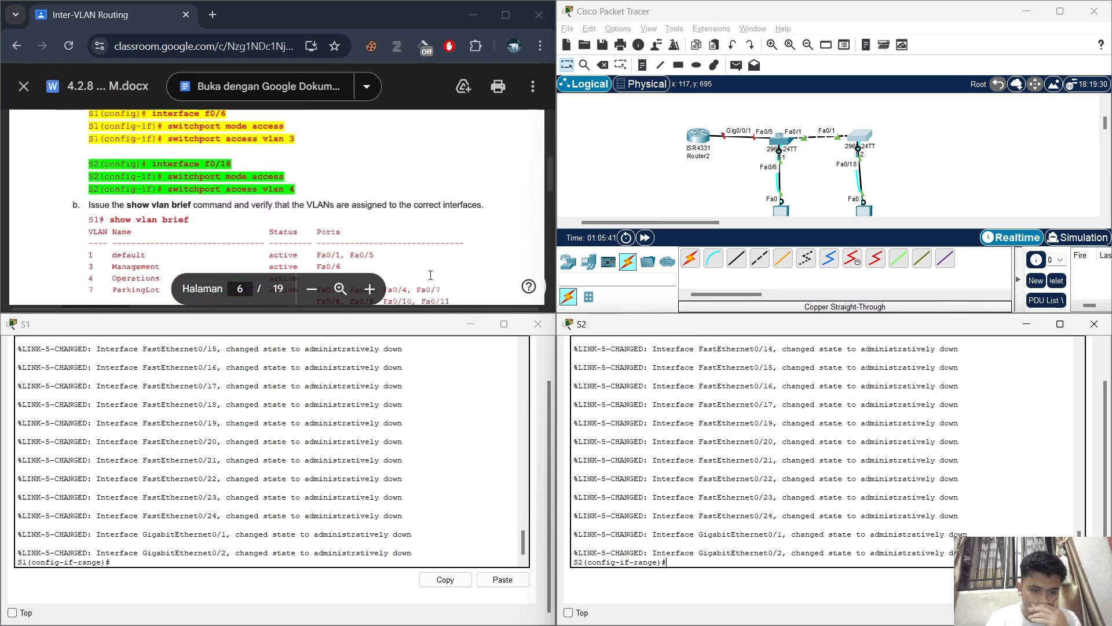
scroll(373, 235, "up", 1)
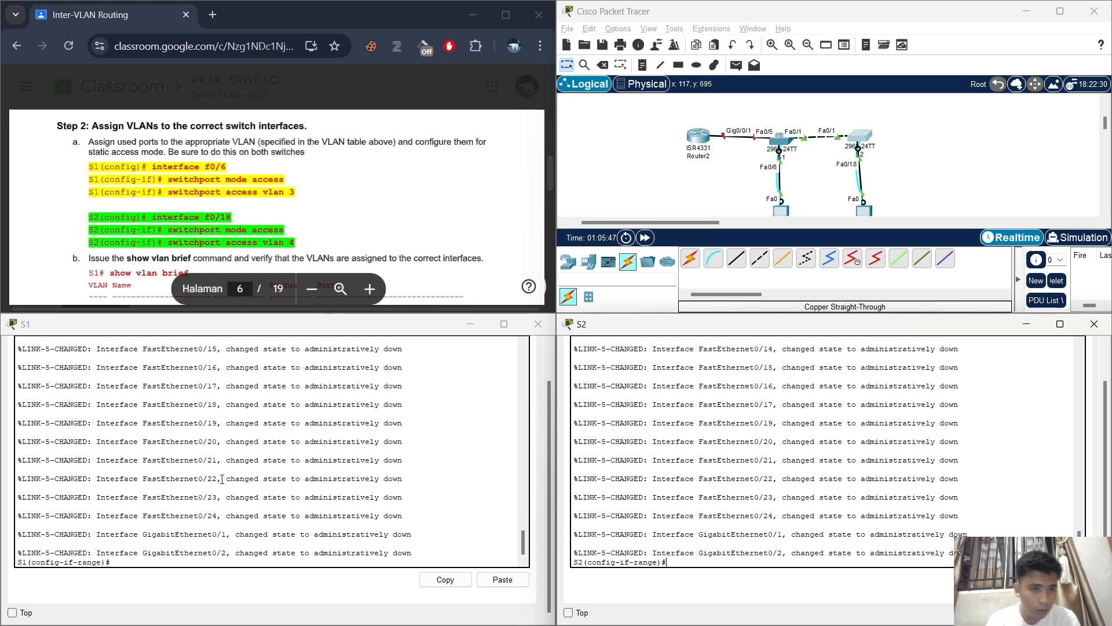
left_click(137, 561)
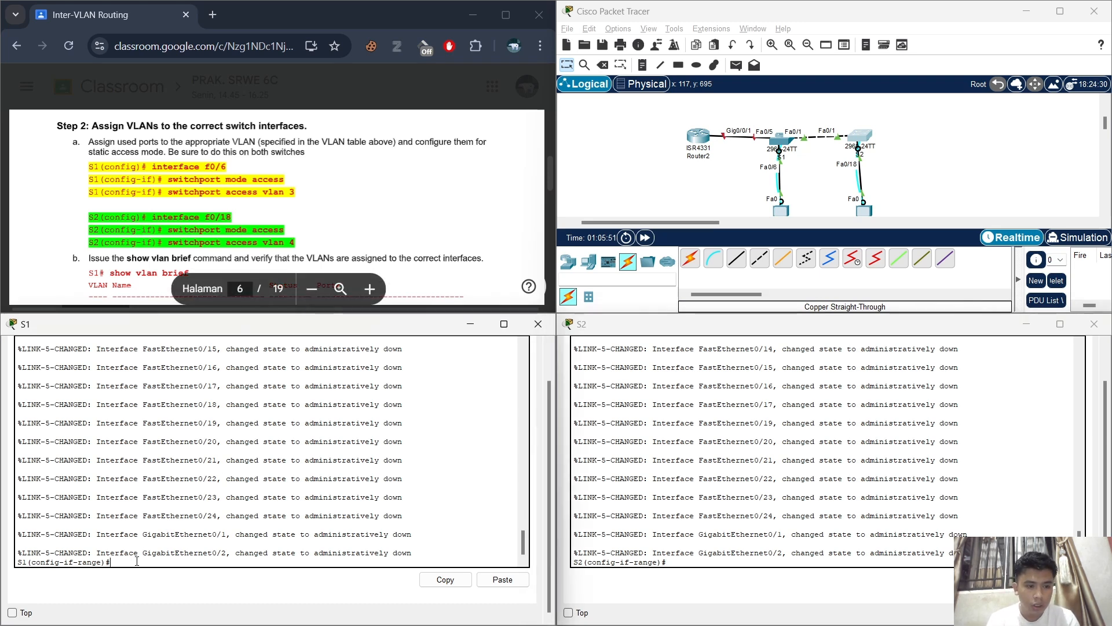
type("eic")
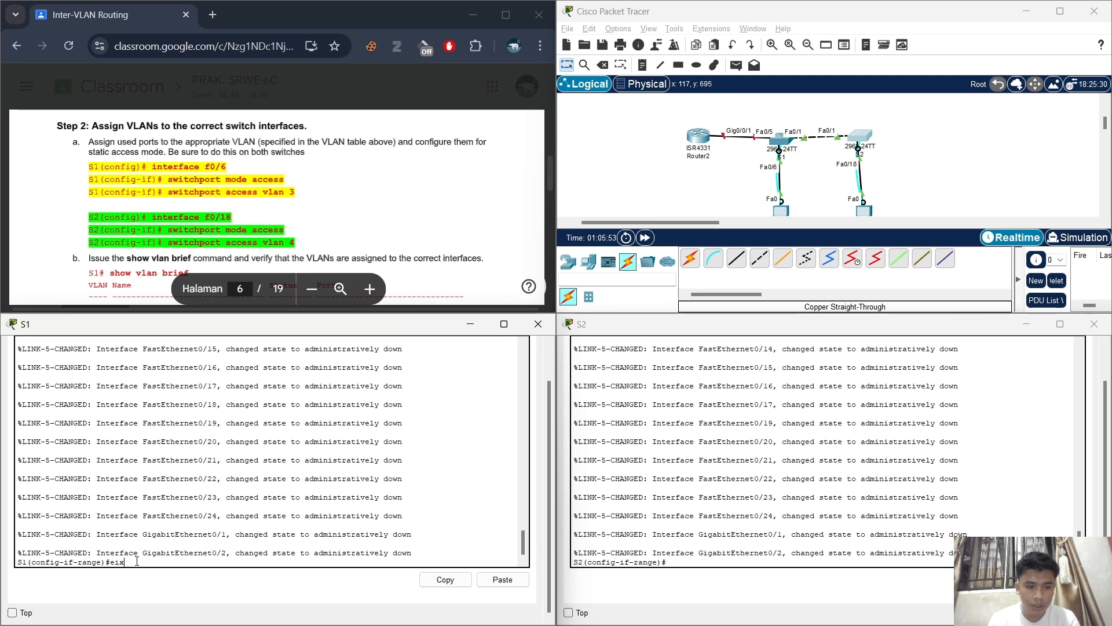
key("BackSpace")
type("xit")
key("Return")
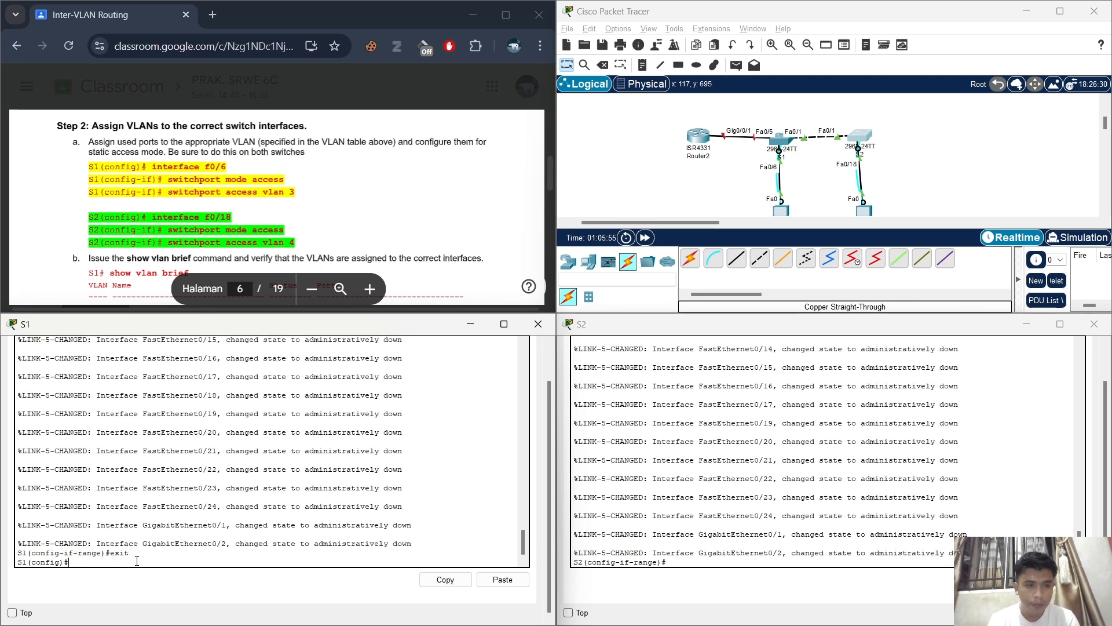
- Enter interface configuration for port f0/6 on S1
type("interface ")
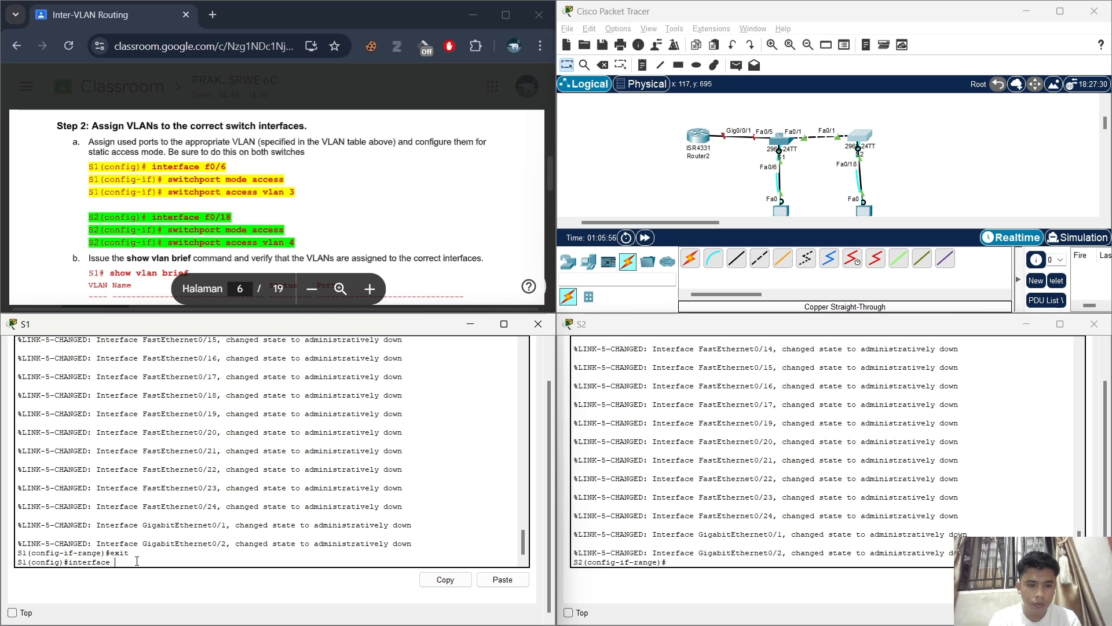
type("f0")
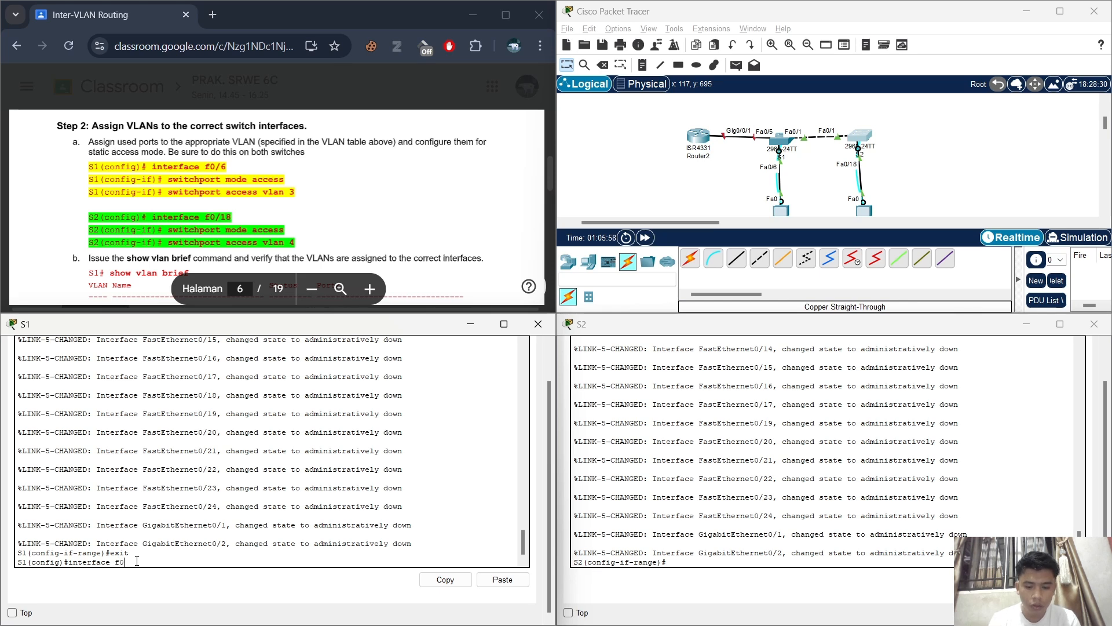
type("/")
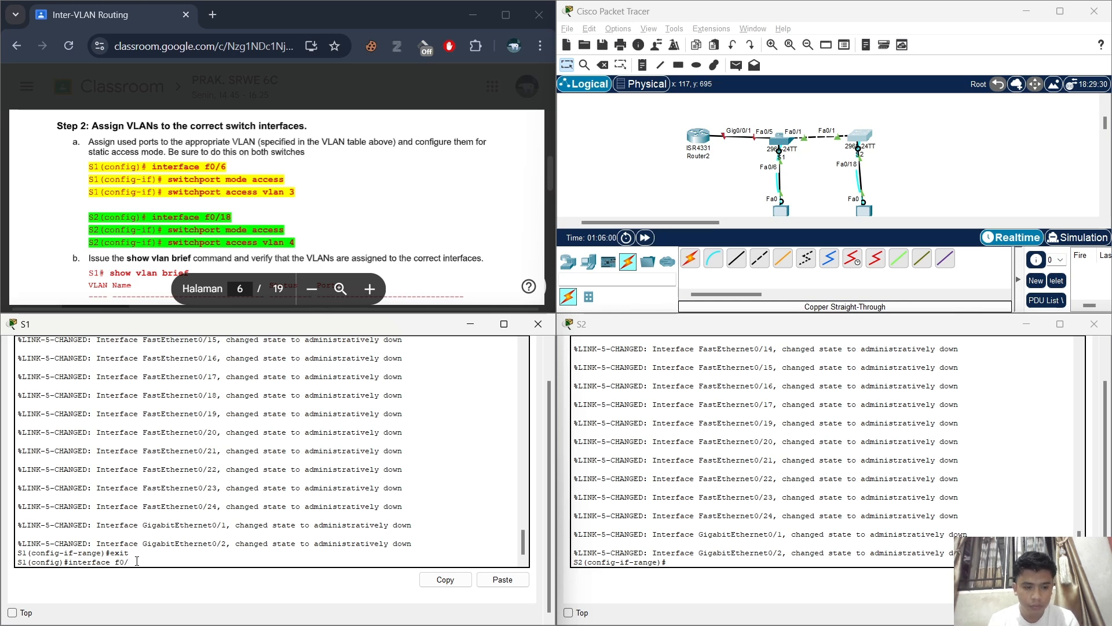
type("6")
key("Return")
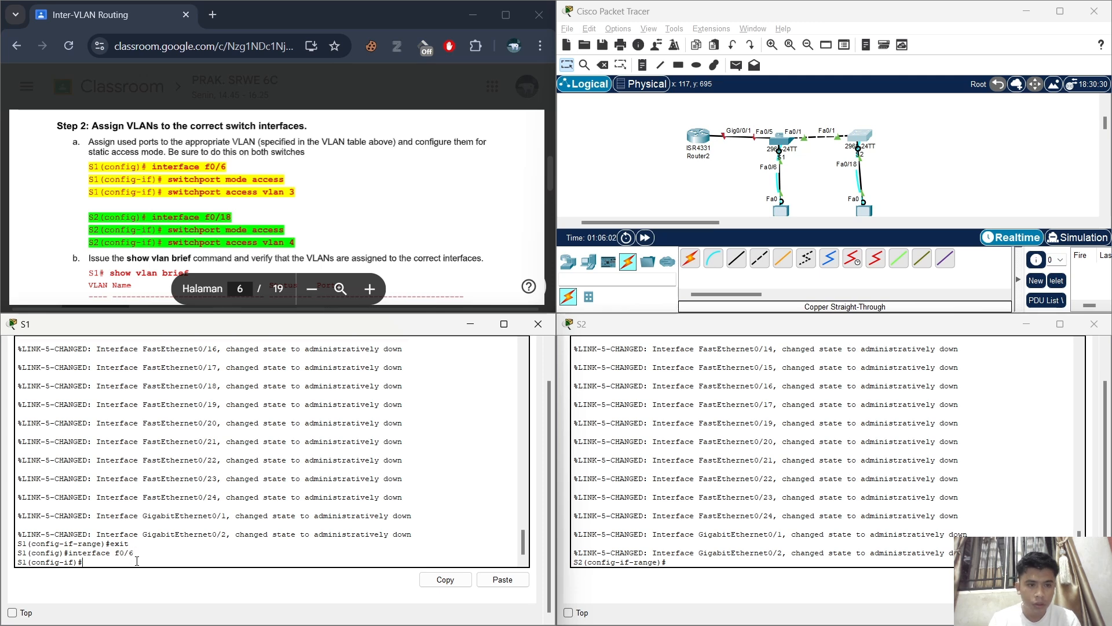
- Set S1's port f0/6 to static access mode with switchport mode access
type("switch[o")
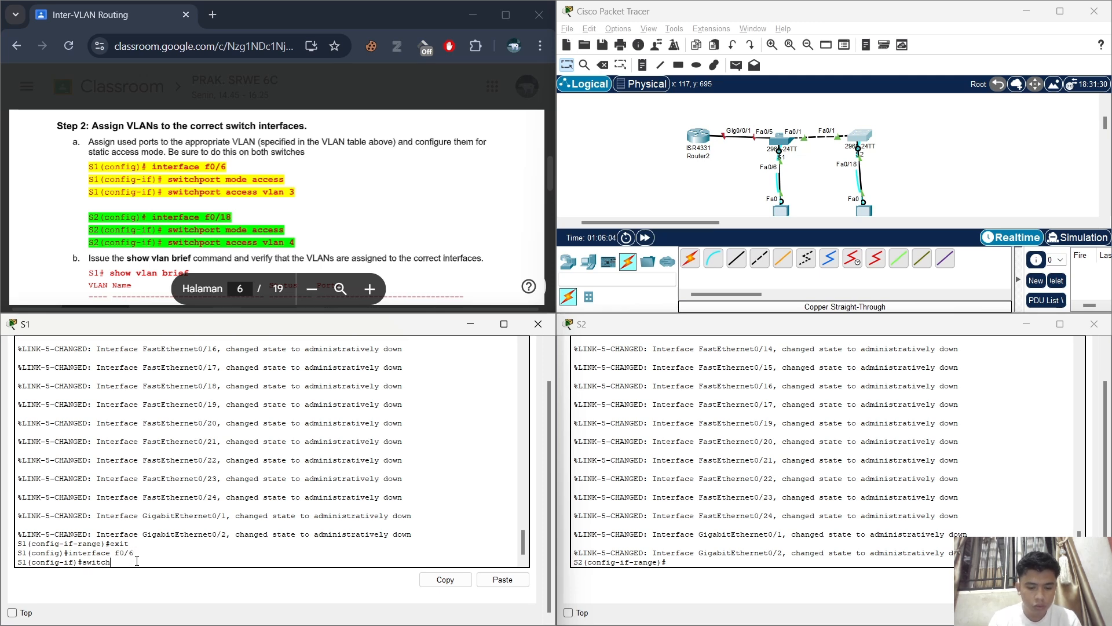
key("BackSpace")
key("BackSpace")
type("po")
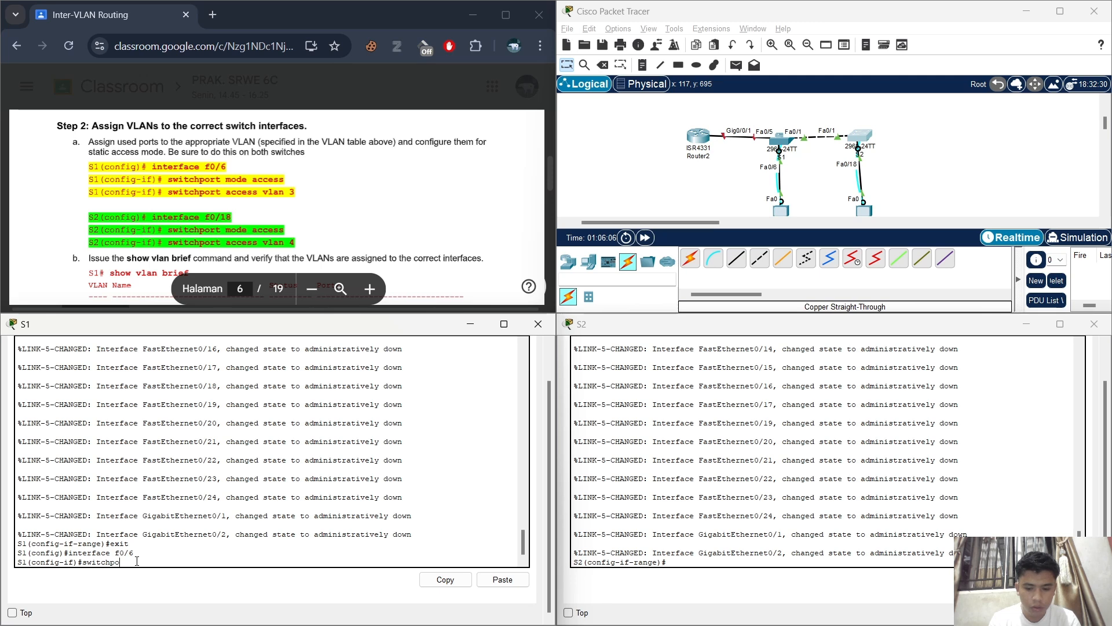
type("rt mode")
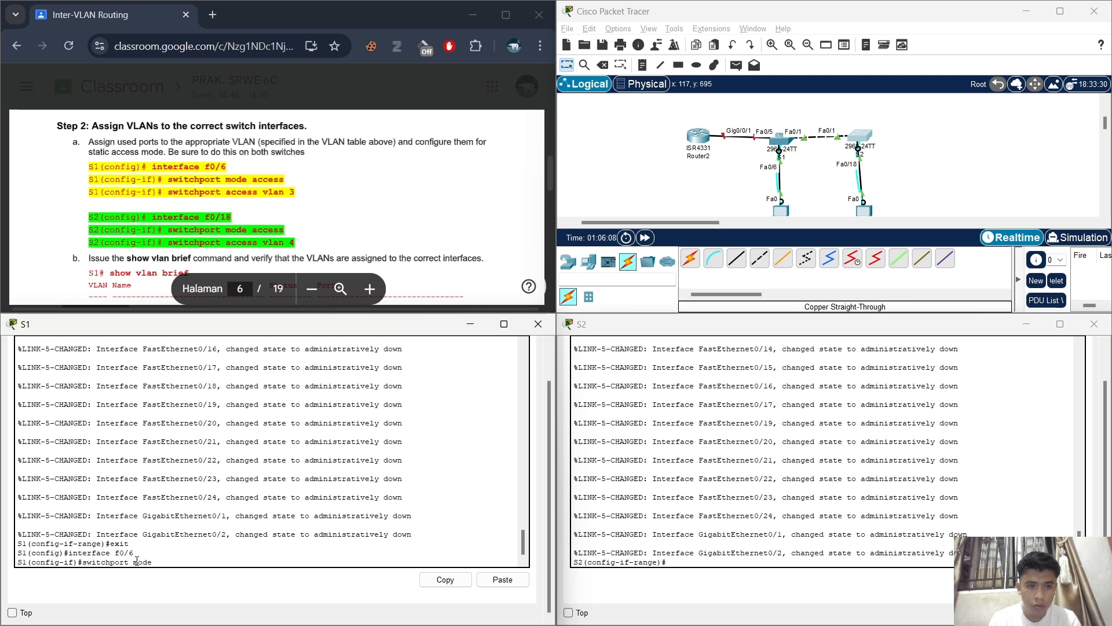
type(" access")
key("Return")
- Assign S1's port f0/6 to access VLAN 3
type("s")
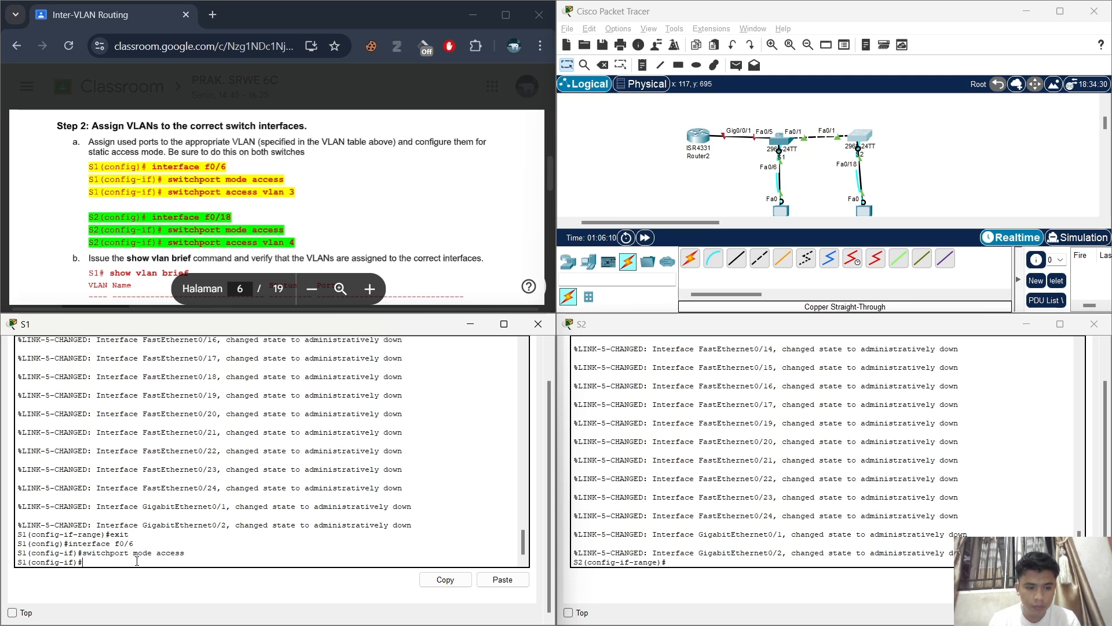
type("witchpo")
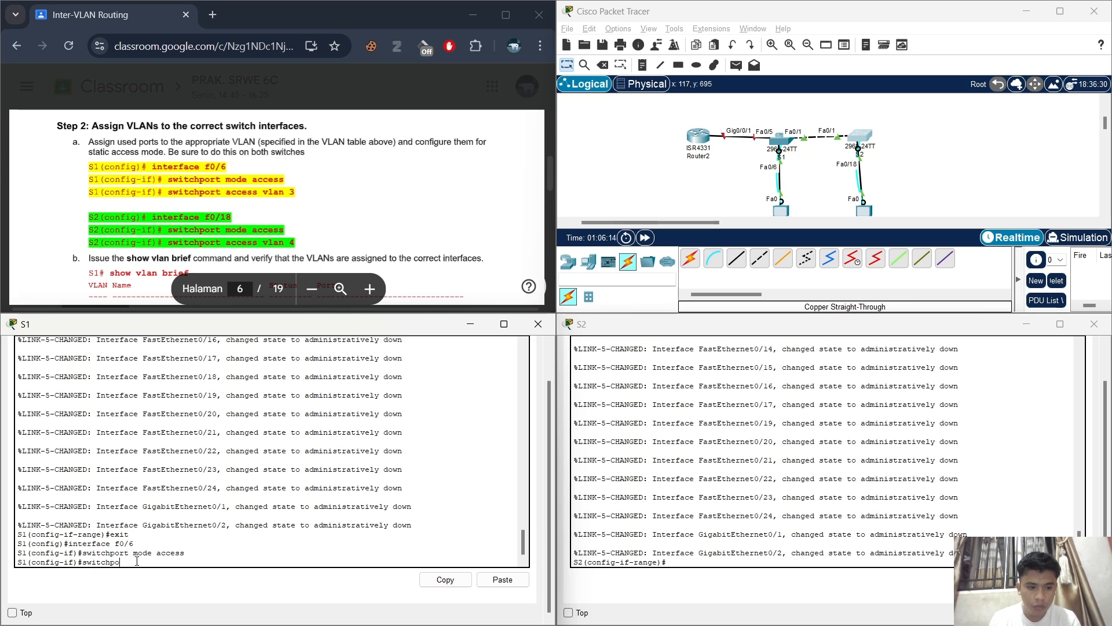
type("rt access vlan 4")
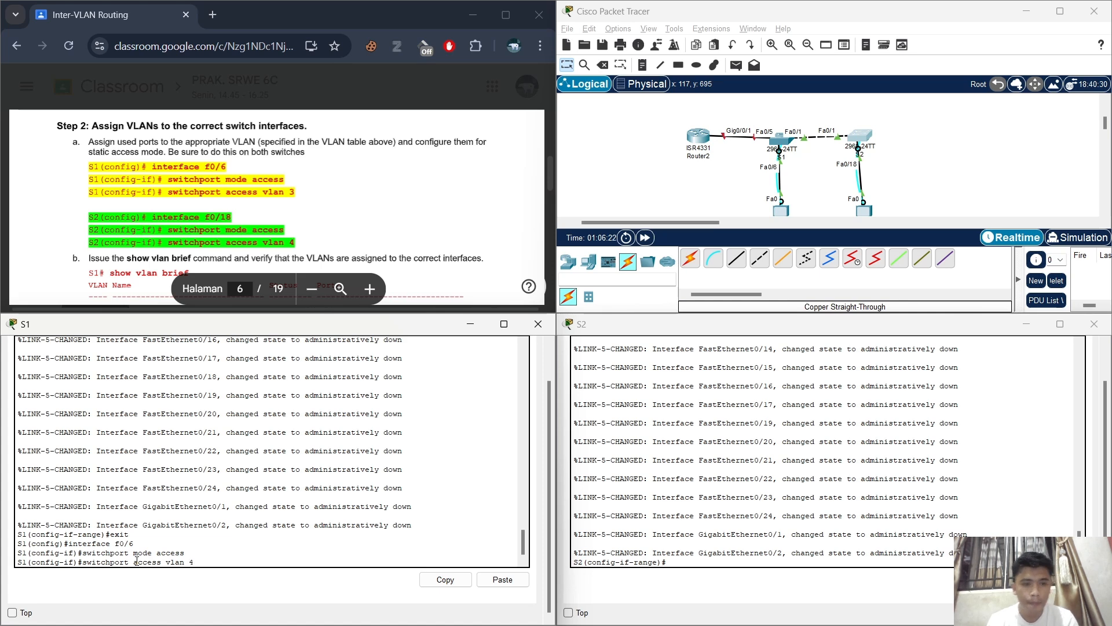
key("BackSpace")
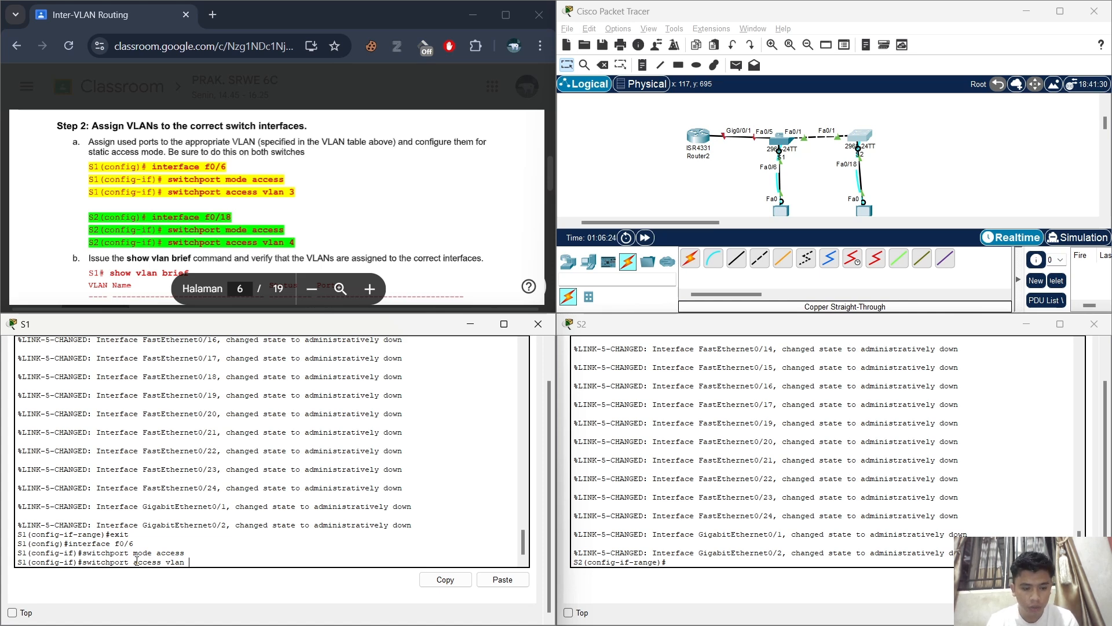
type("3")
key("Return")
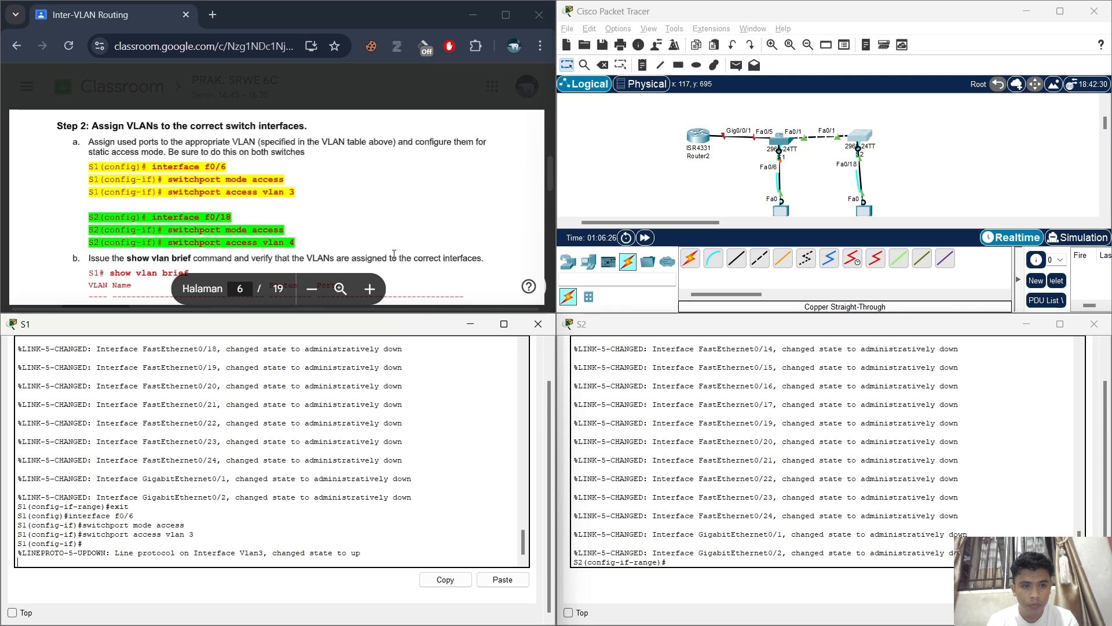
- Leave interface range configuration on S2 and return to global configuration mode
scroll(394, 254, "up", 2)
scroll(395, 250, "down", 2)
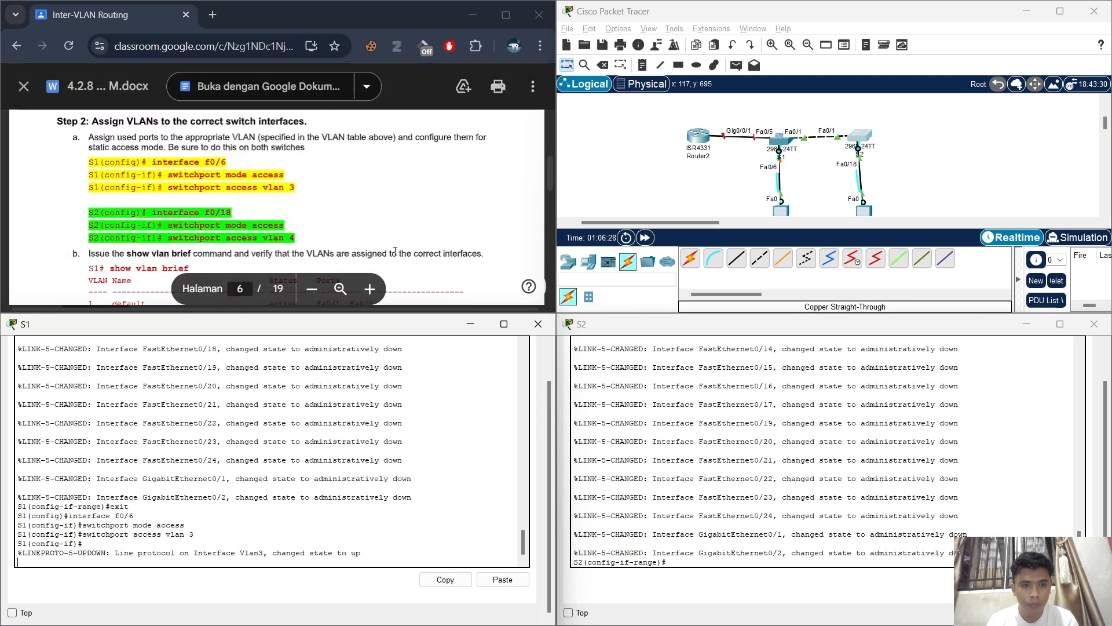
scroll(395, 250, "down", 1)
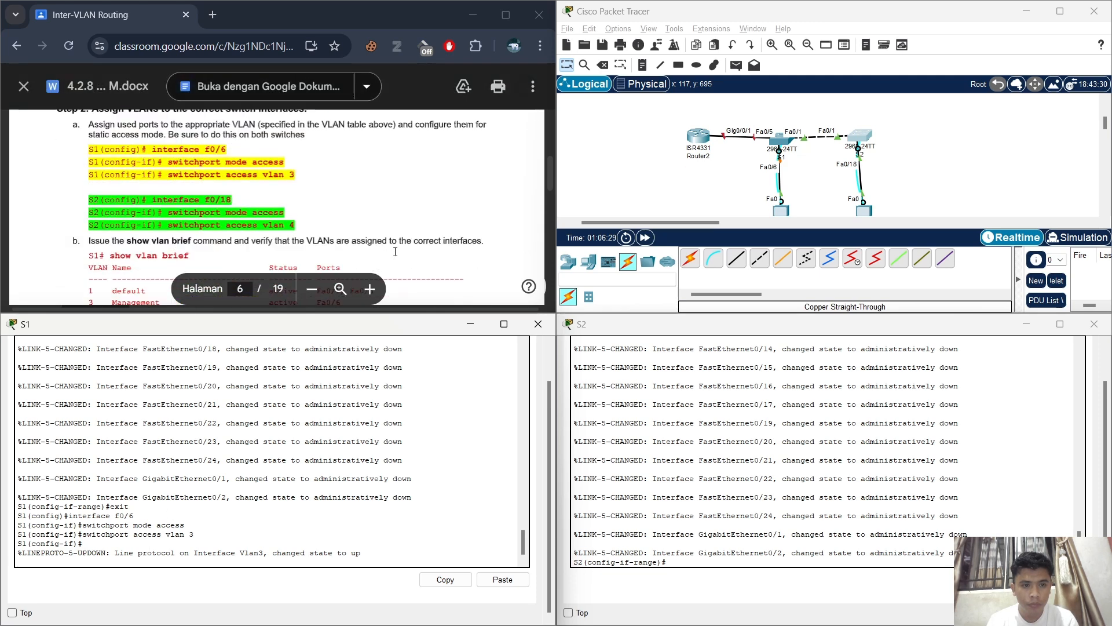
left_click(705, 561)
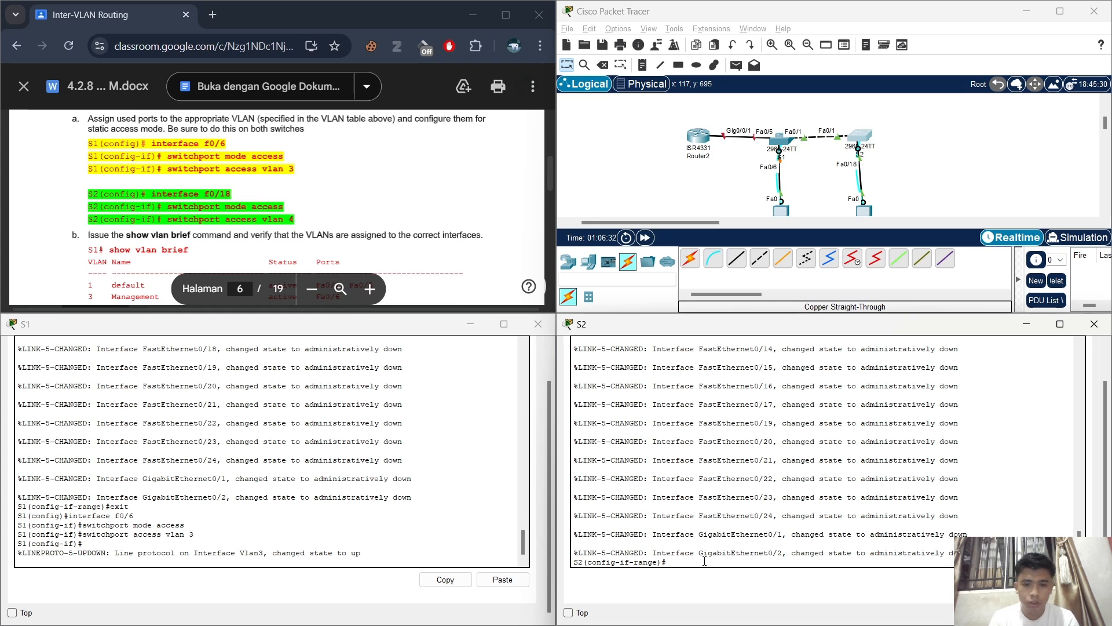
type("exi")
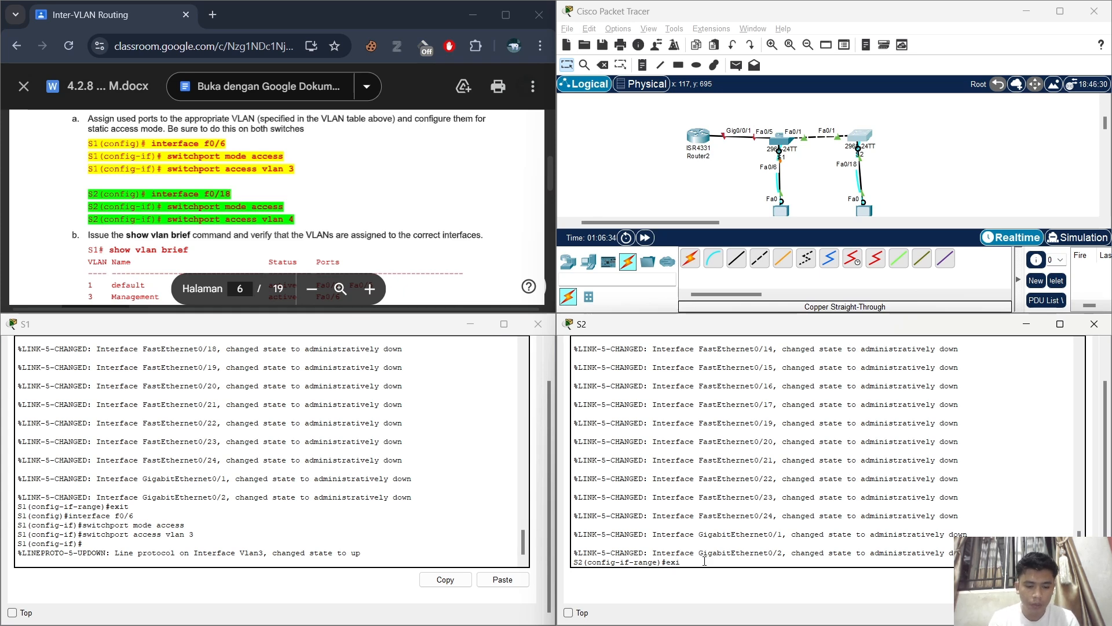
type("t")
key("Return")
- Enter interface configuration for port f0/18 on S2
type("inte")
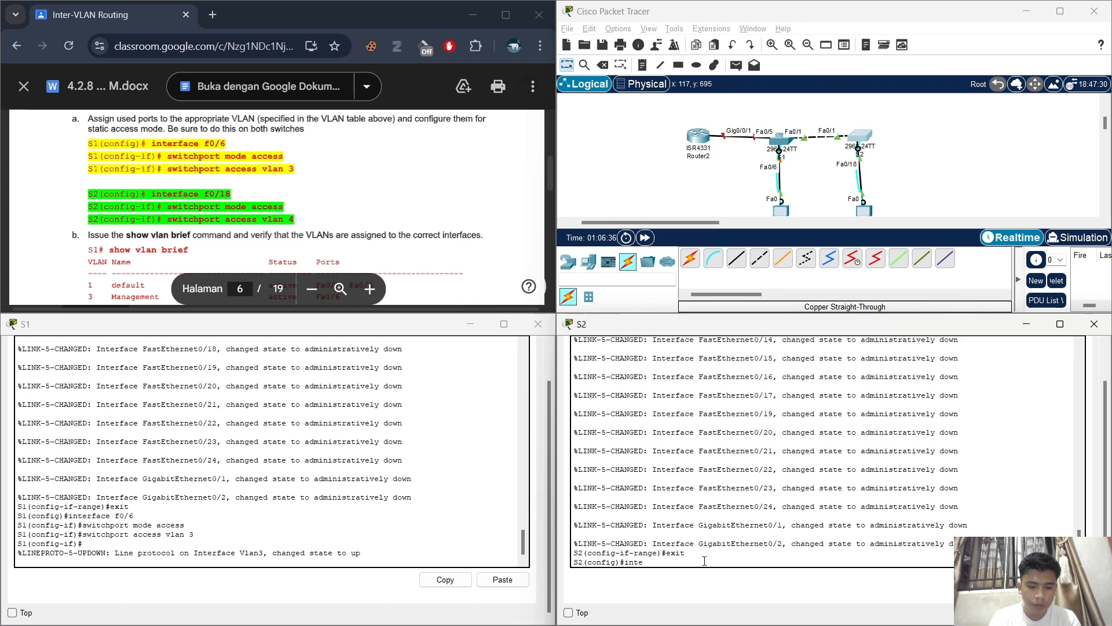
type("rafce")
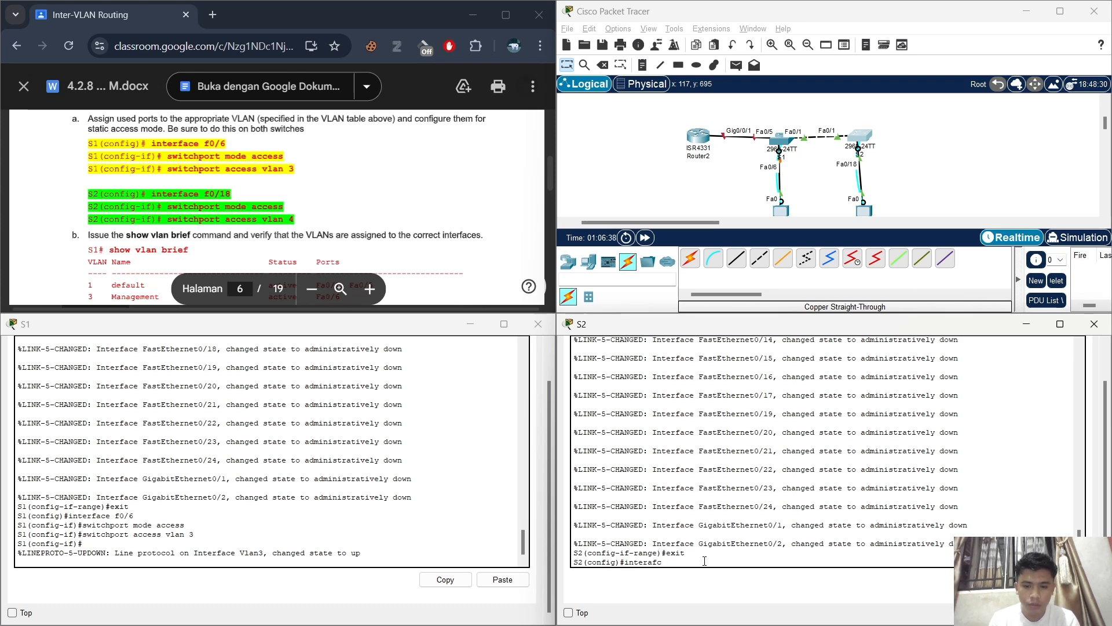
key("BackSpace")
key("BackSpace")
key("BackSpace")
type("face ")
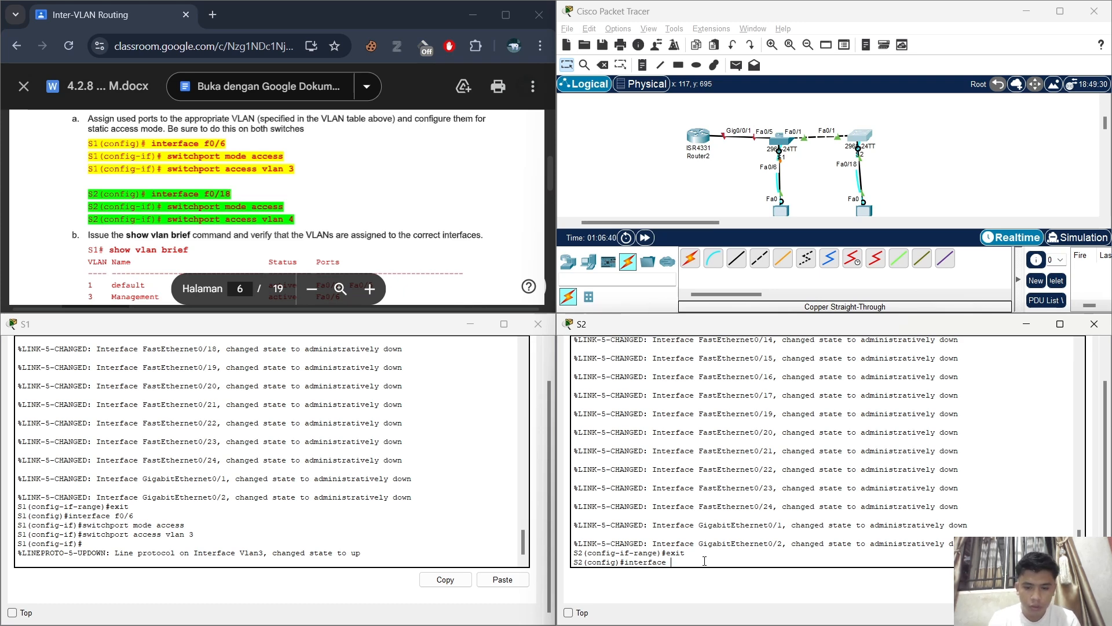
type("f")
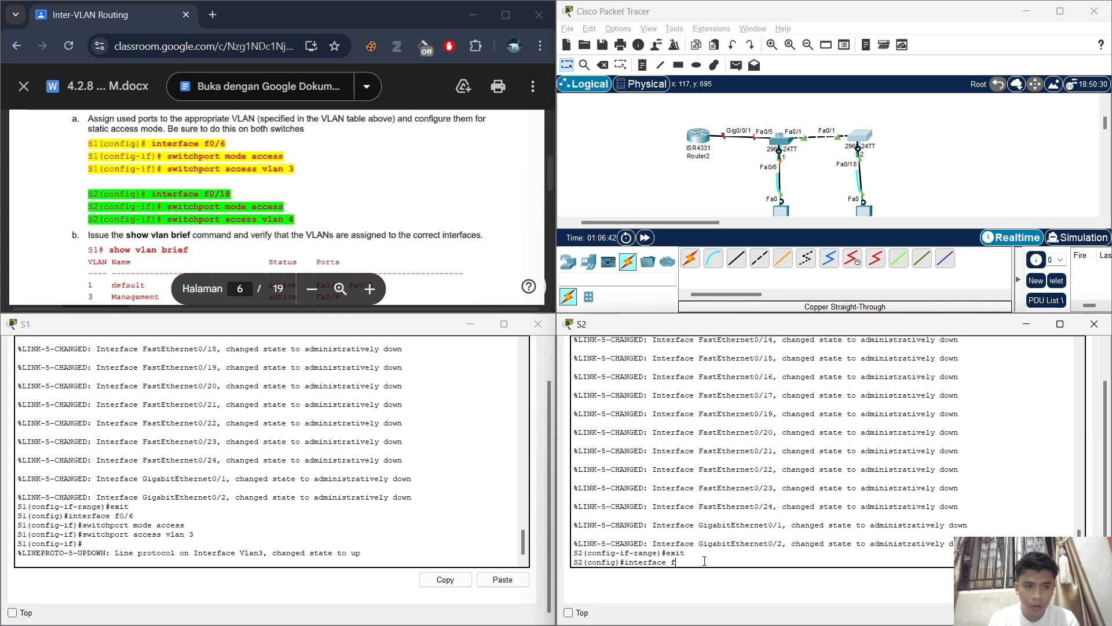
type("0/18")
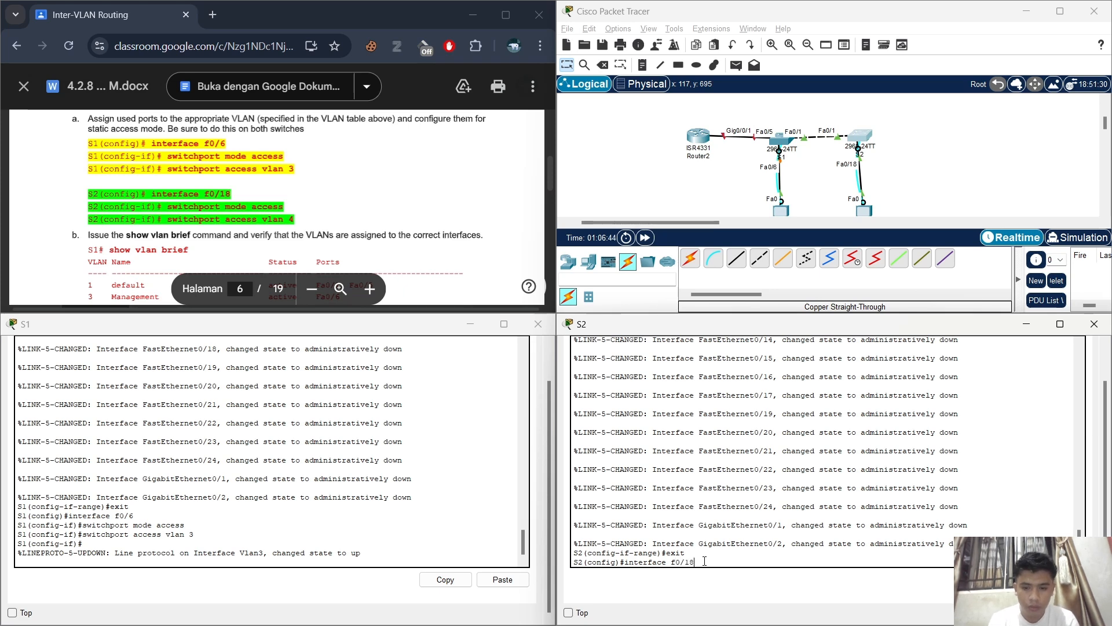
key("Return")
- Set S2's port f0/18 to static access mode with switchport mode access
type("swir")
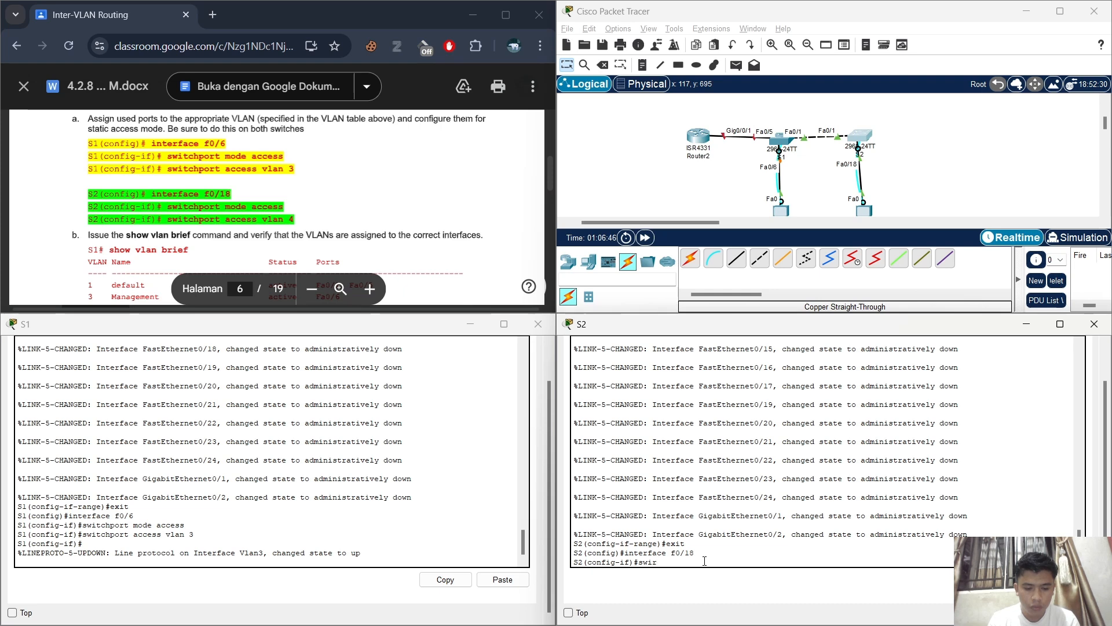
key("BackSpace")
type("tchport mod")
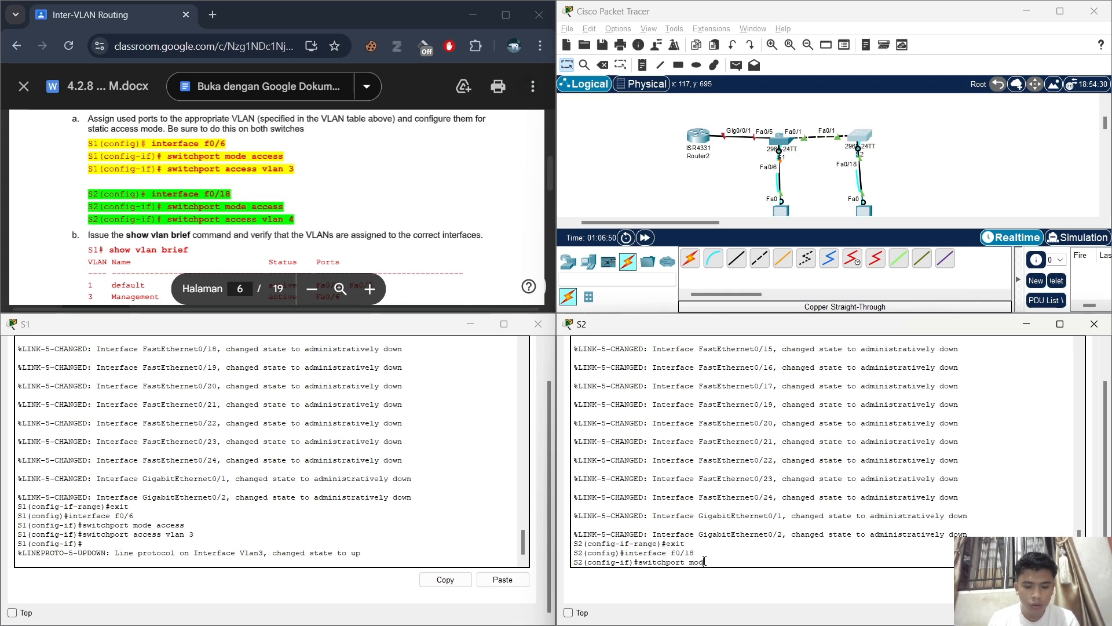
type("e acc")
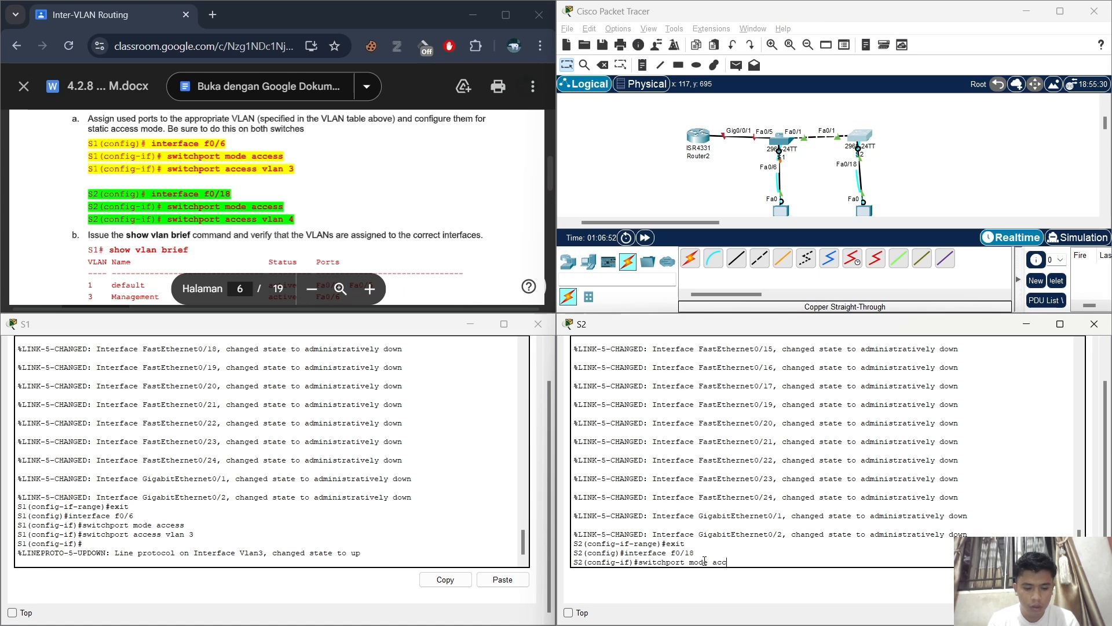
type("ess")
key("Return")
- Assign S2's port f0/18 to access VLAN 4
type("sw")
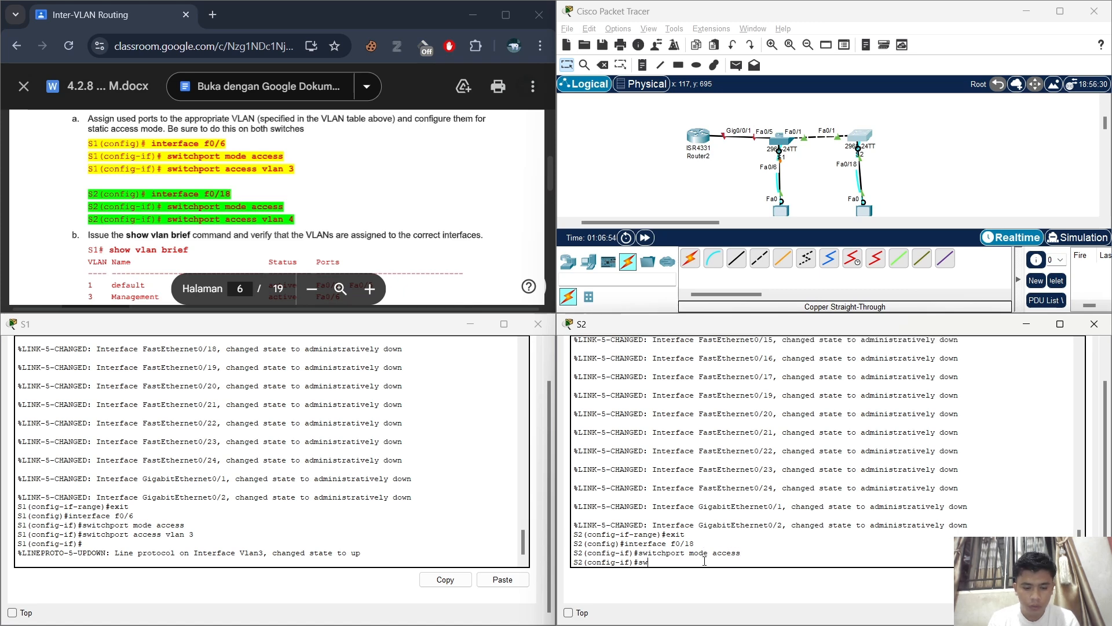
type("itch")
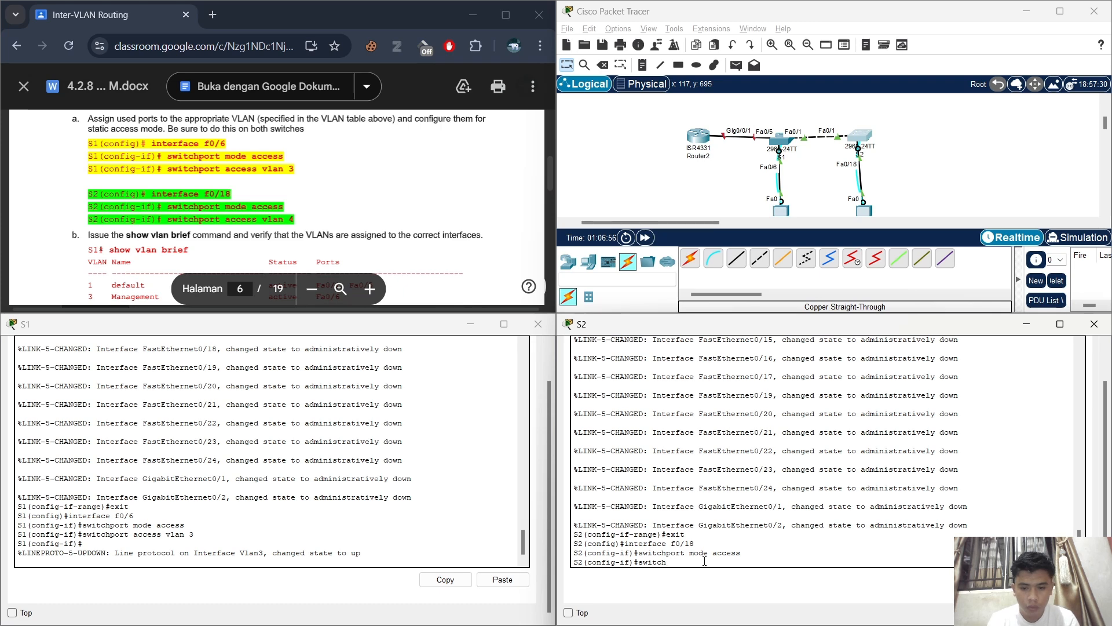
type("port")
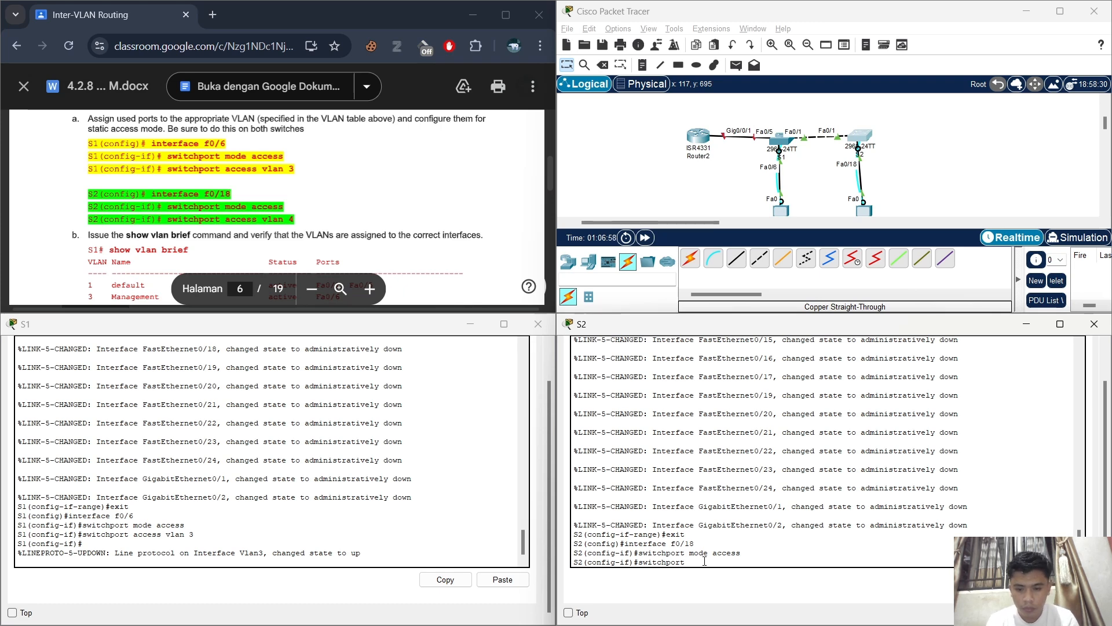
type(" acces")
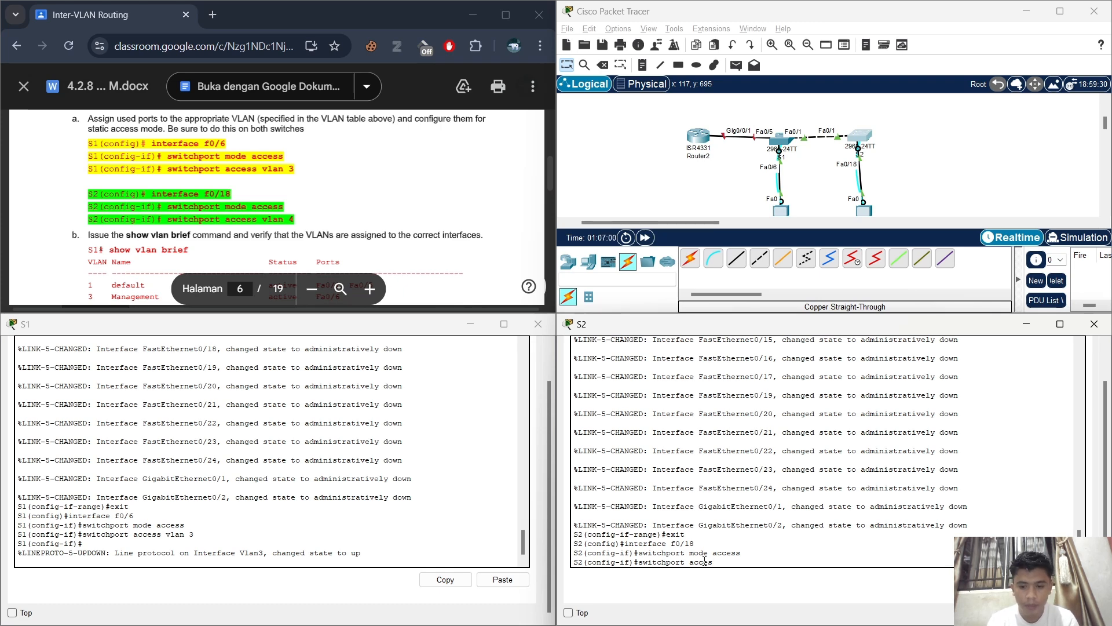
type("s")
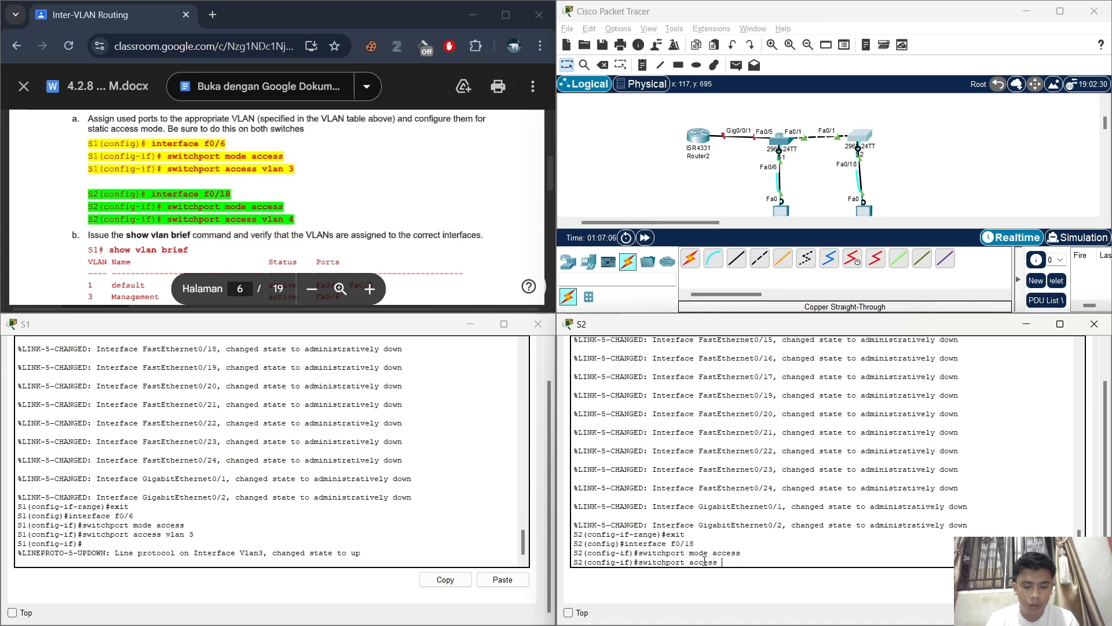
type(" vlan")
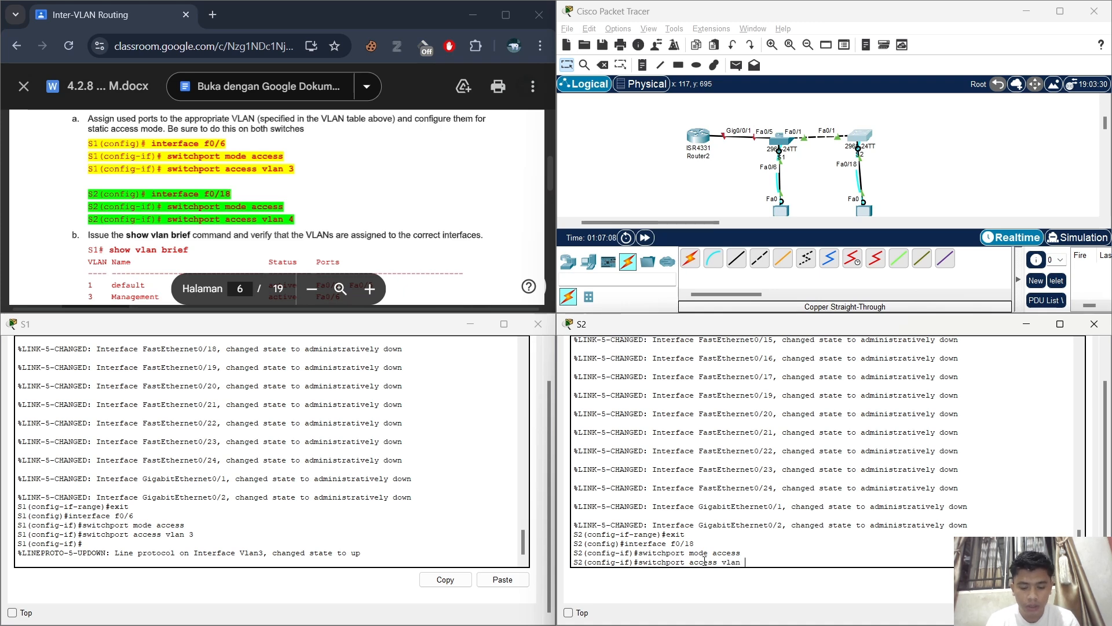
type(" 4")
key("Return")
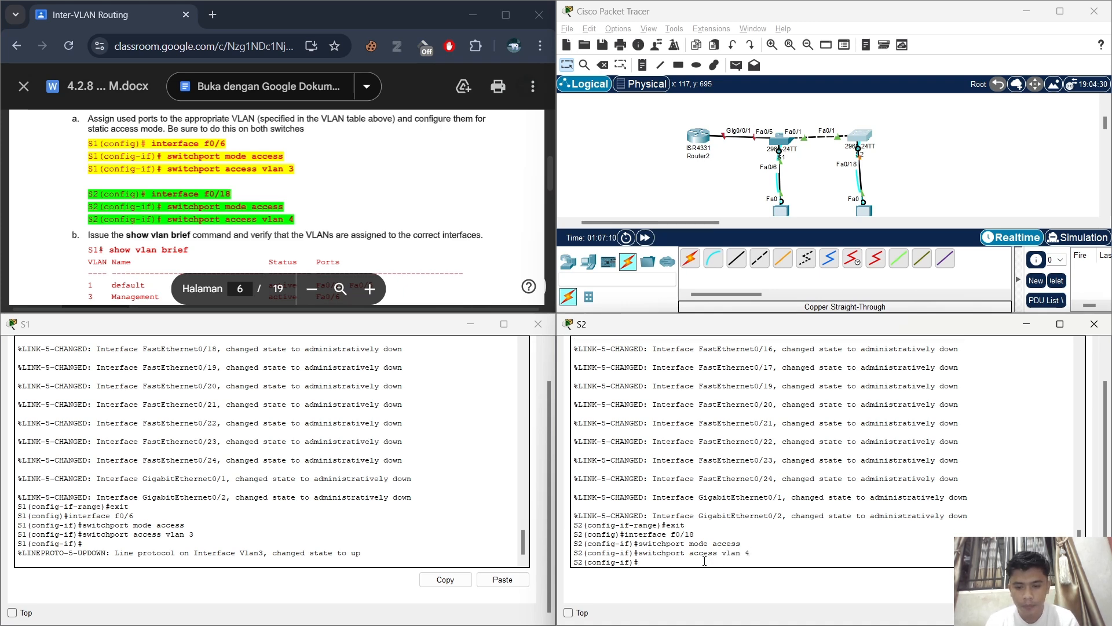
- Exit the f0/6 interface configuration on S1 to global configuration mode
scroll(419, 181, "down", 2)
scroll(419, 182, "down", 2)
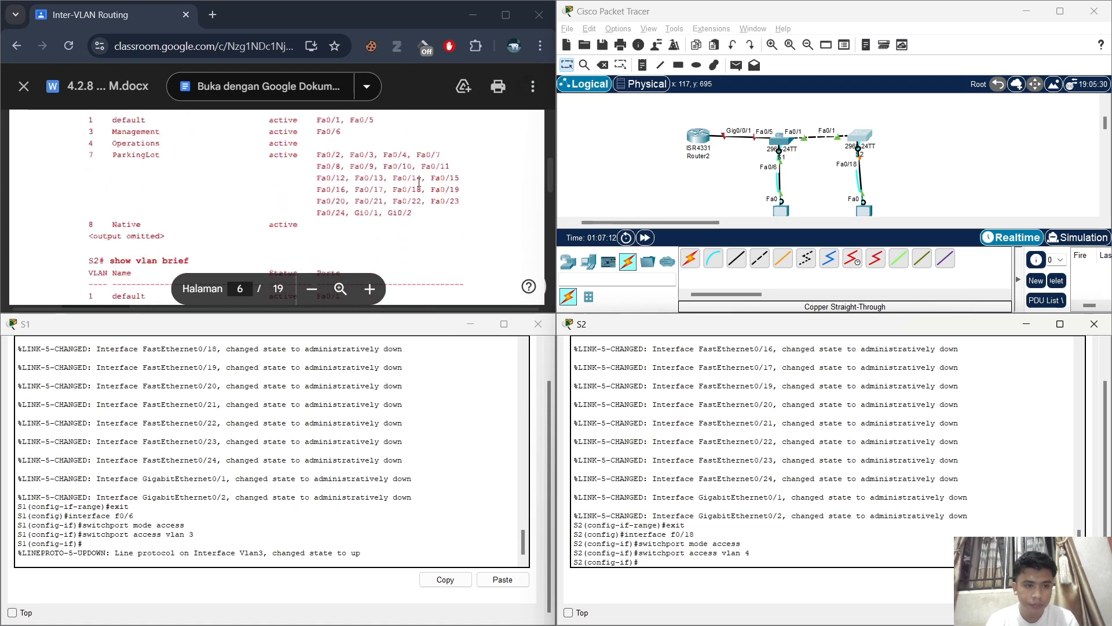
scroll(419, 181, "up", 4)
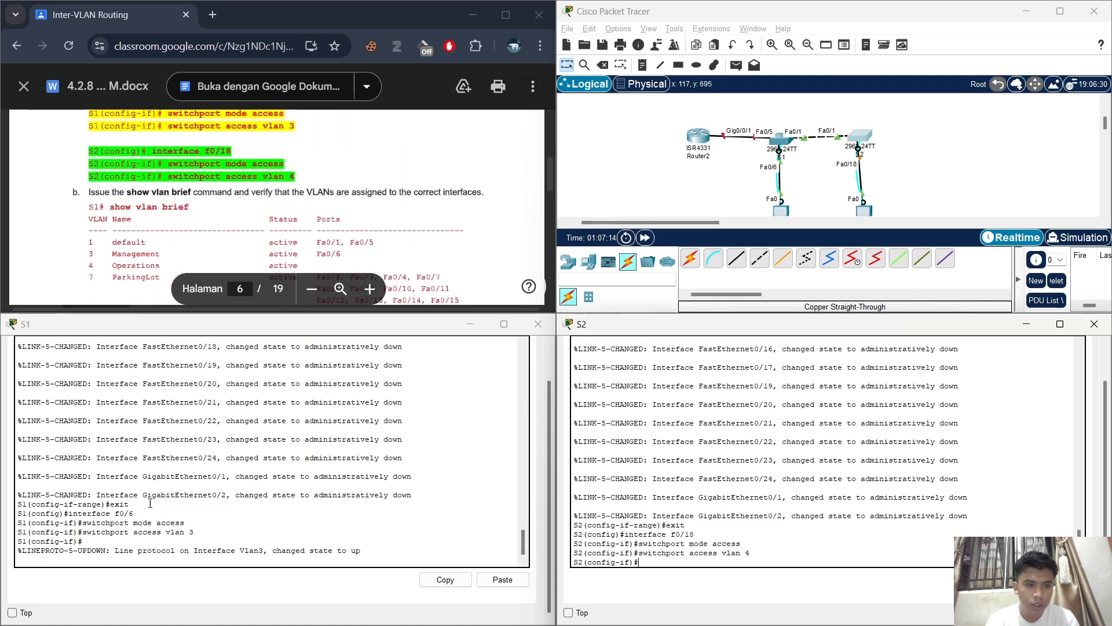
left_click(265, 558)
key("Return")
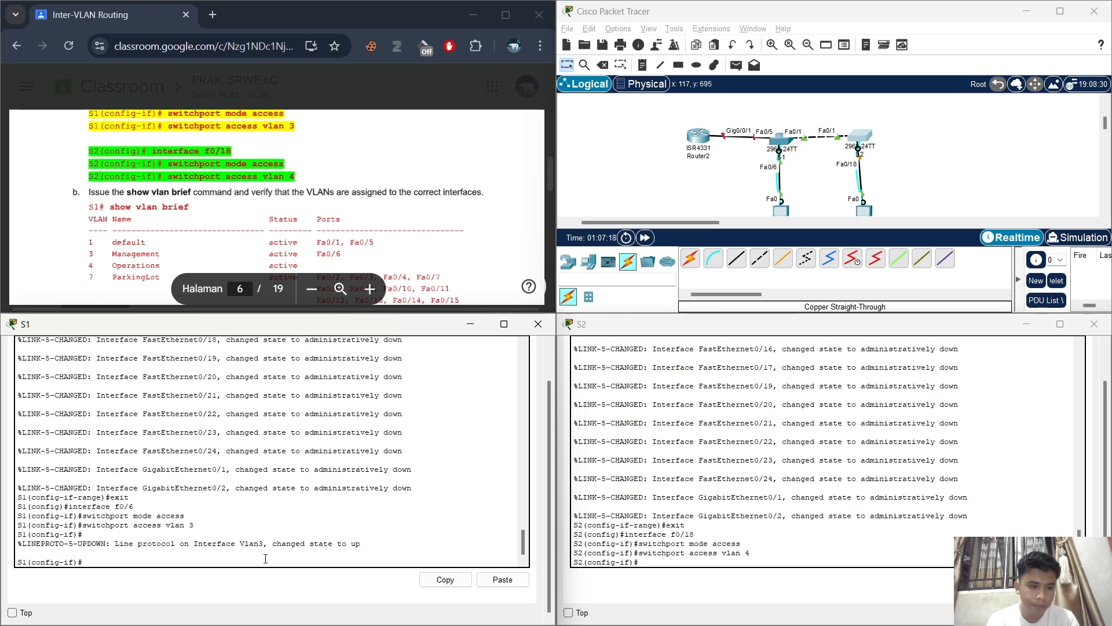
type("exit")
key("Return")
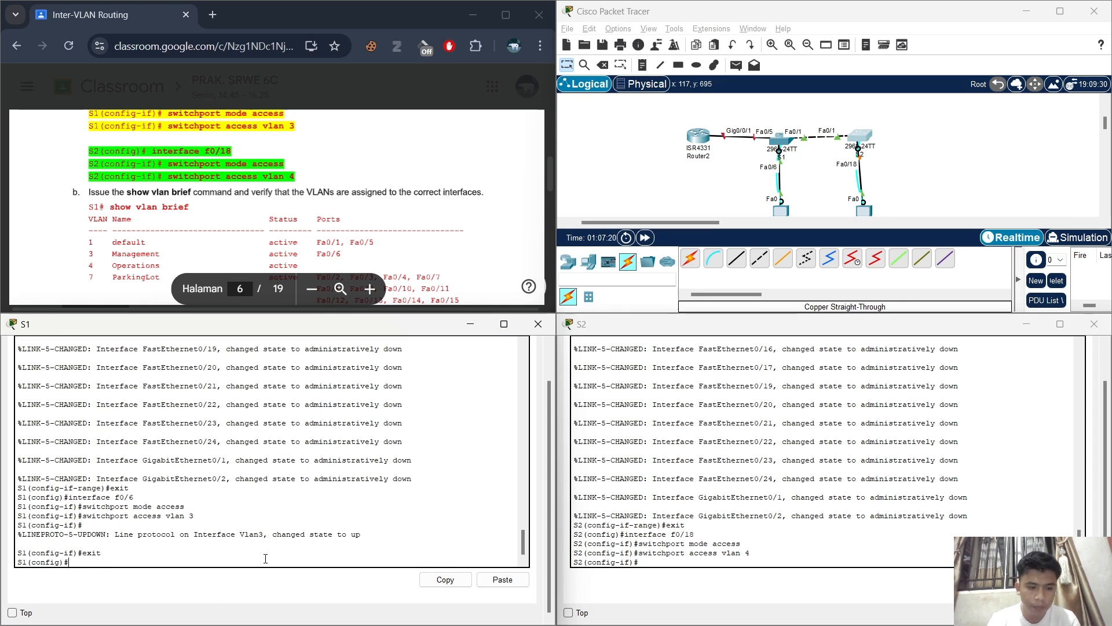
- Return S1 to privileged mode, run show vlan brief, and compare its VLAN port assignments with the lab guide
type("exi")
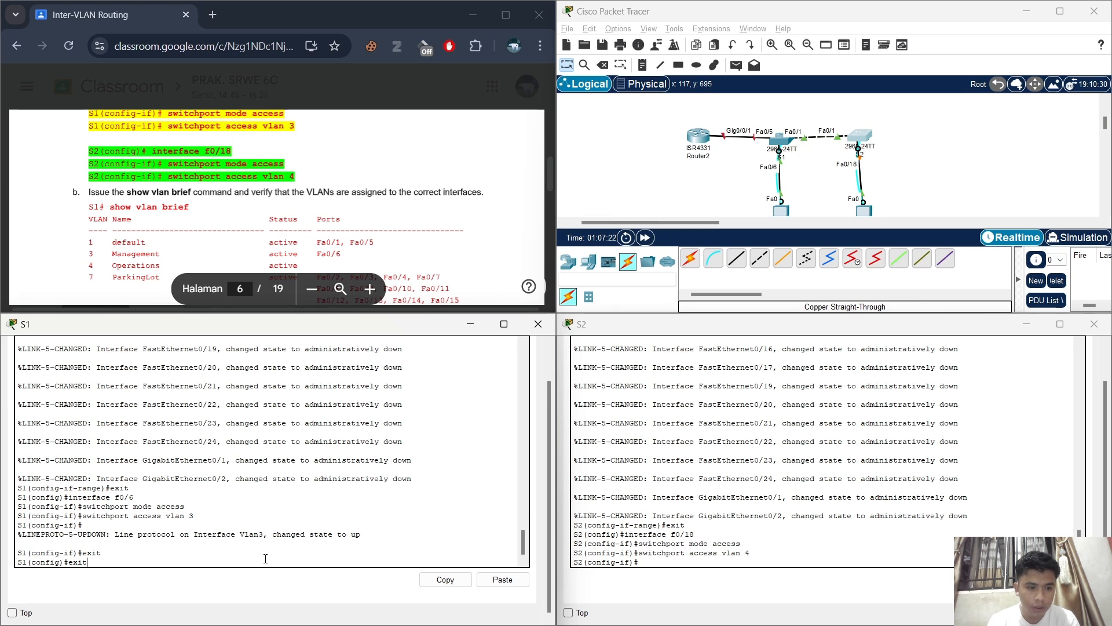
type("t")
key("Return")
type("show")
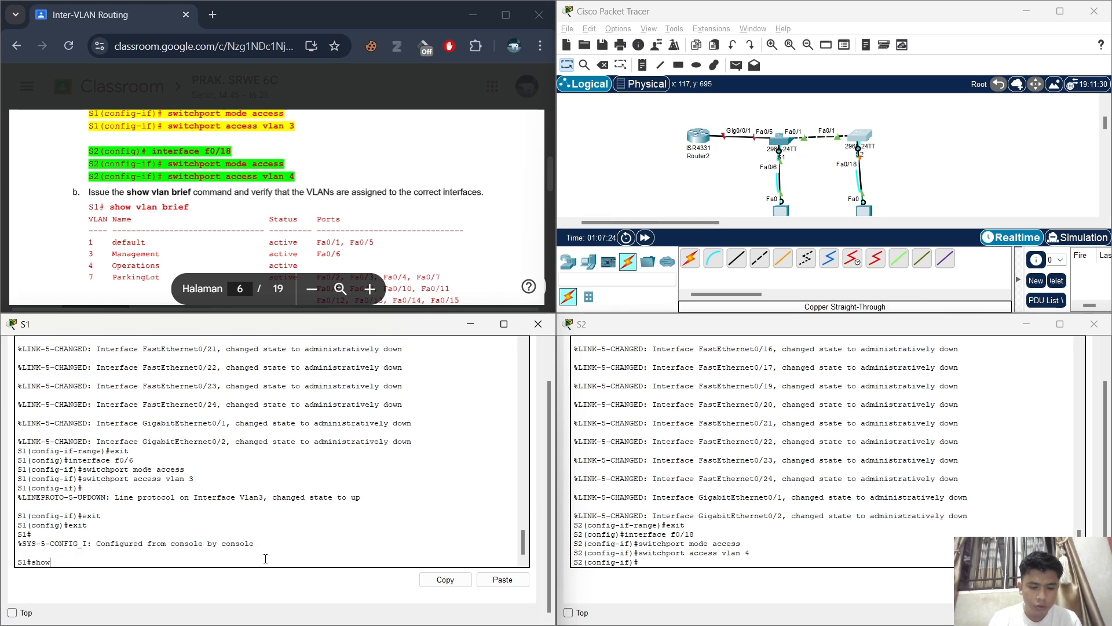
type("vlan")
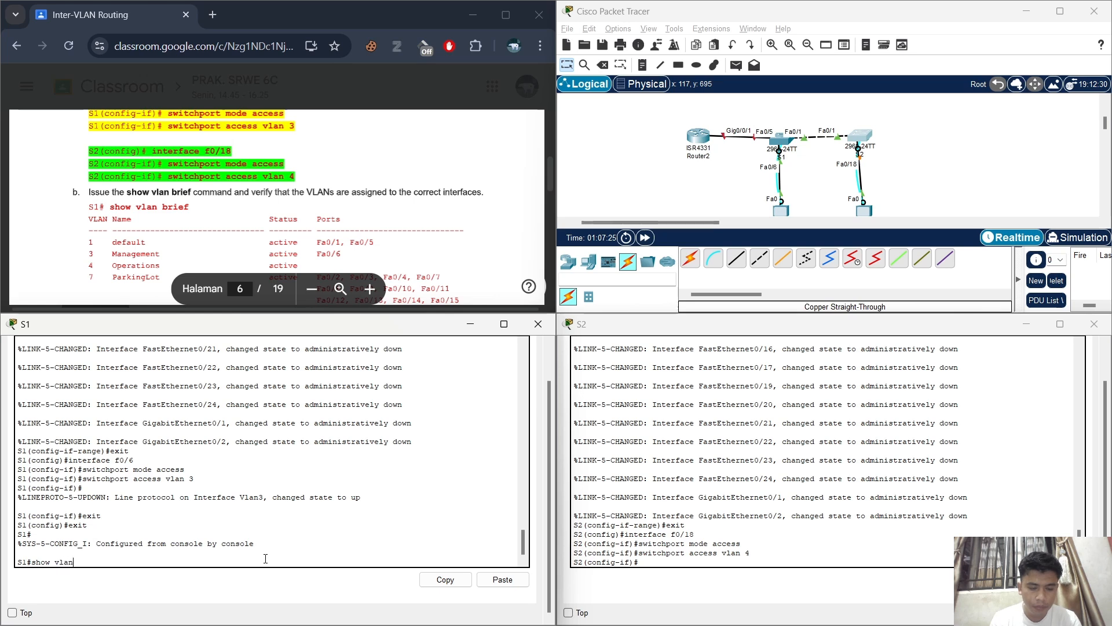
type(" brie")
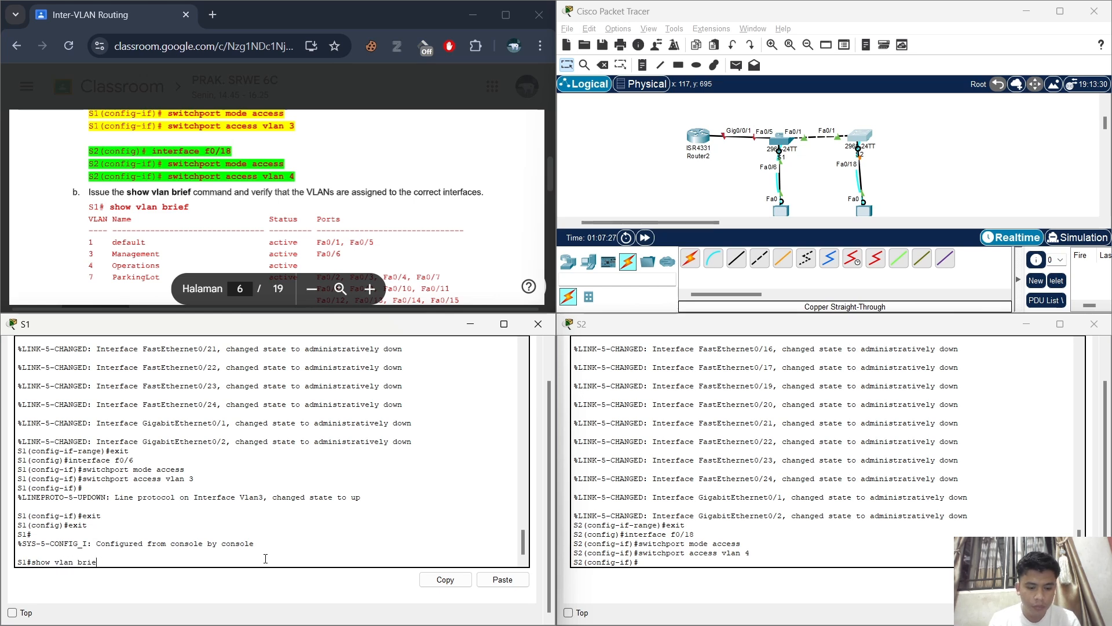
type("f")
key("Return")
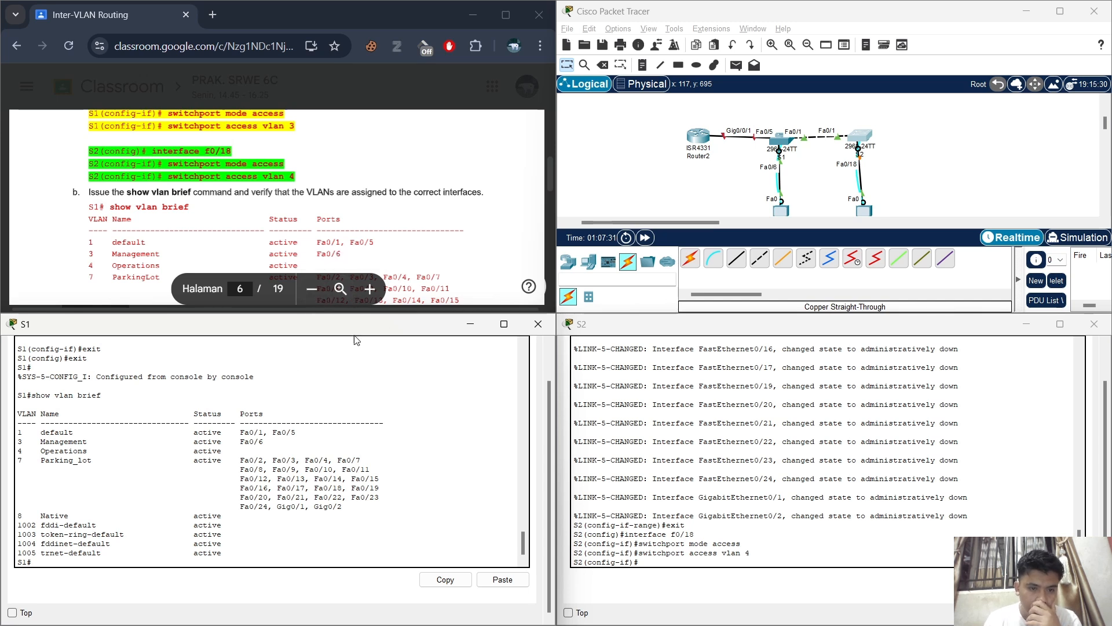
scroll(395, 271, "down", 2)
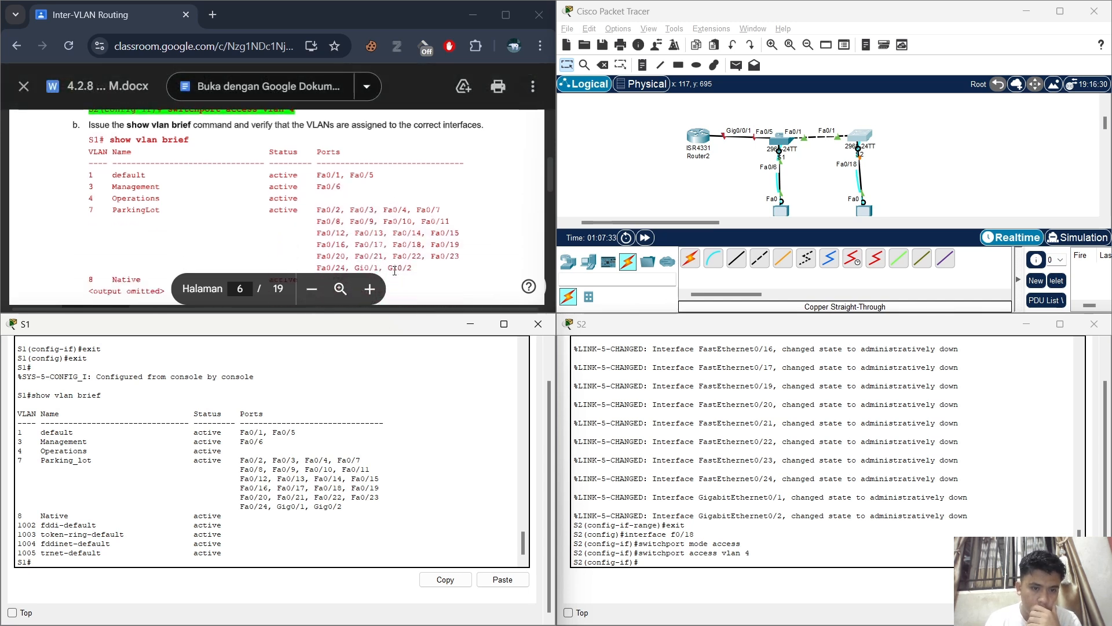
scroll(395, 270, "down", 1)
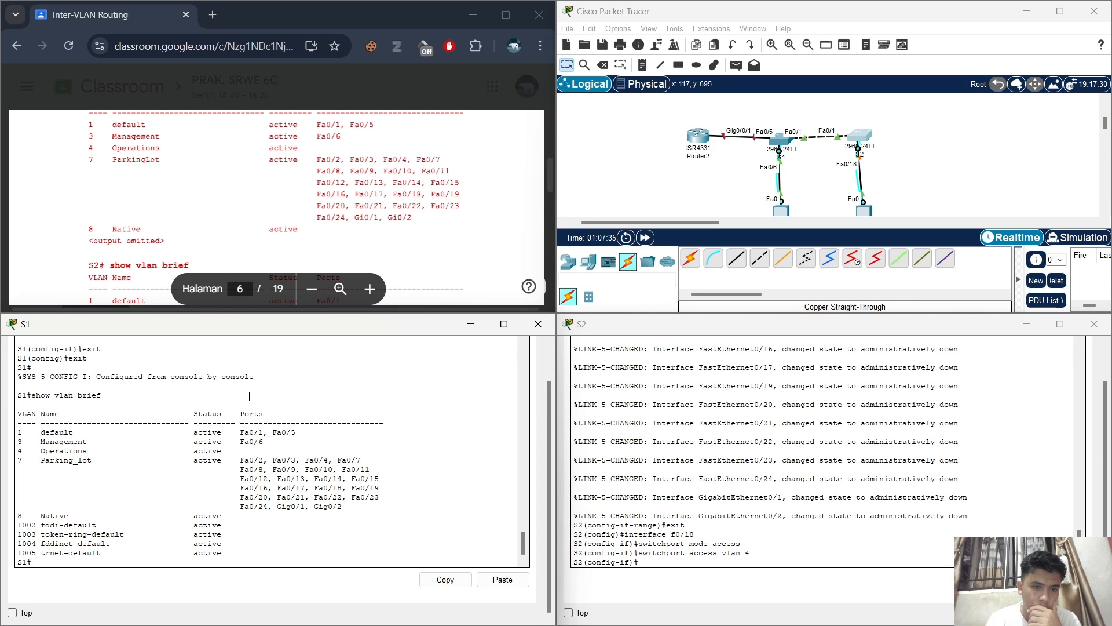
- Leave configuration mode on S2 and run show vlan brief to check its VLAN port assignments
scroll(297, 246, "down", 1)
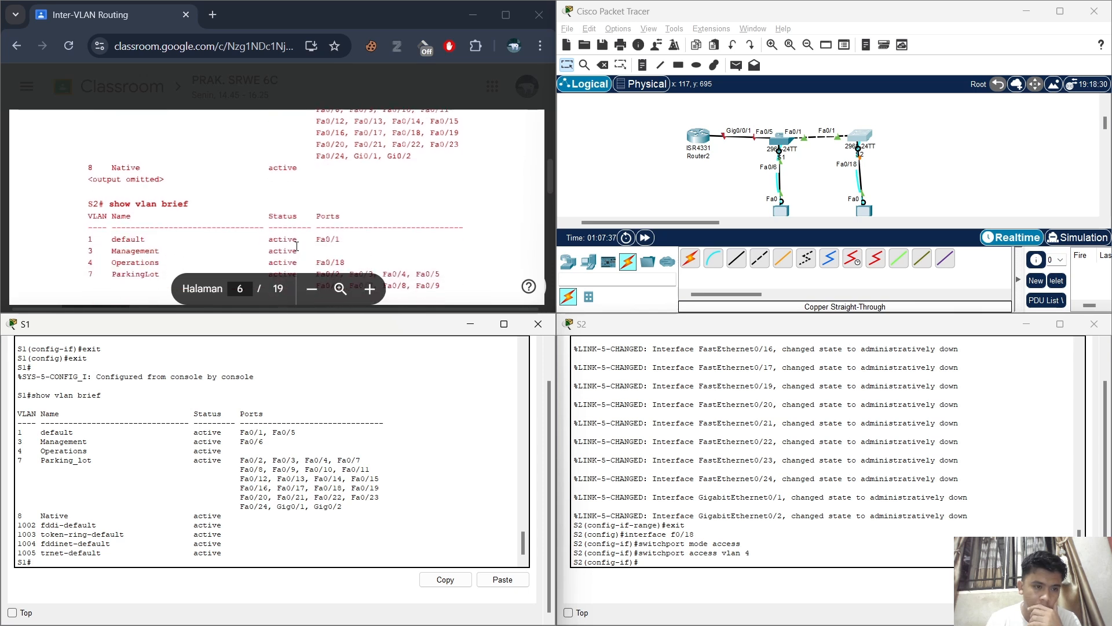
left_click(659, 563)
type("ec")
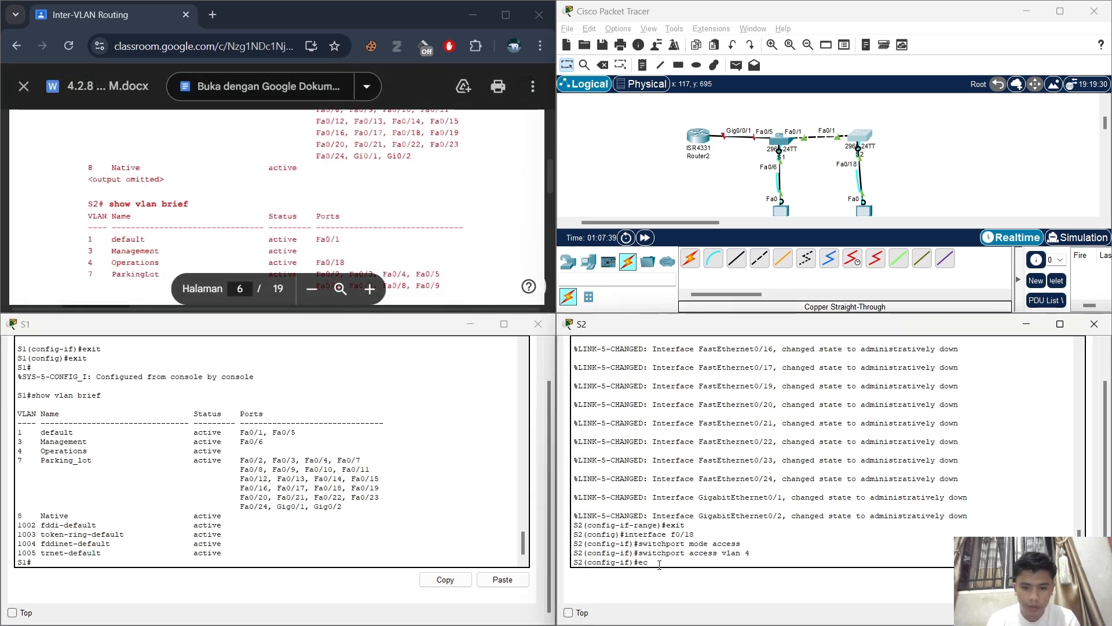
key("BackSpace")
type("xit")
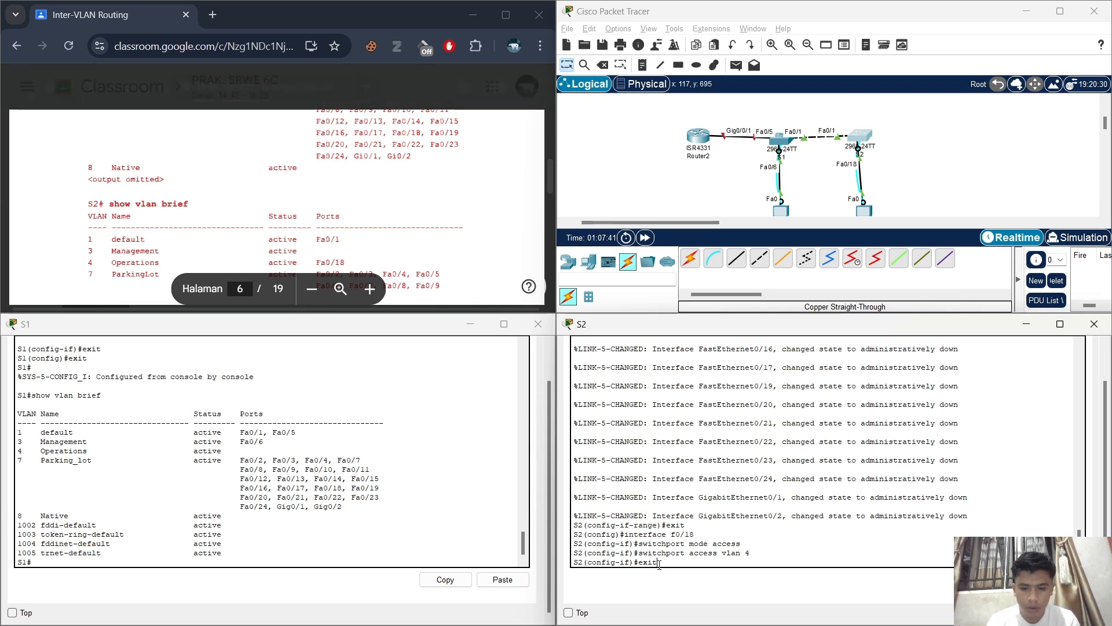
key("Return")
type("ex")
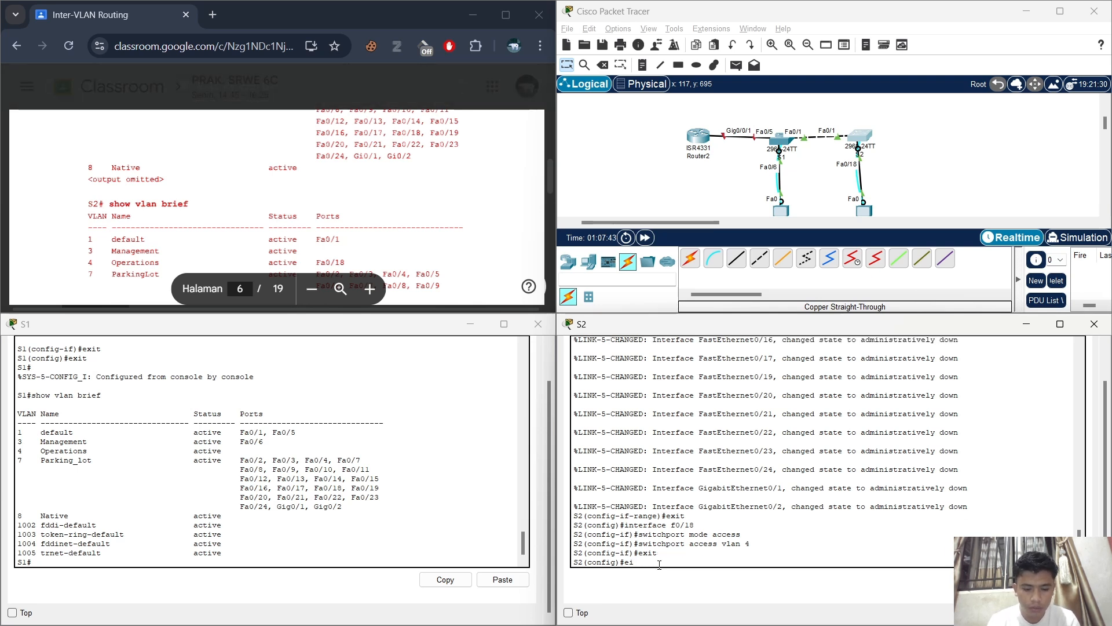
type("it")
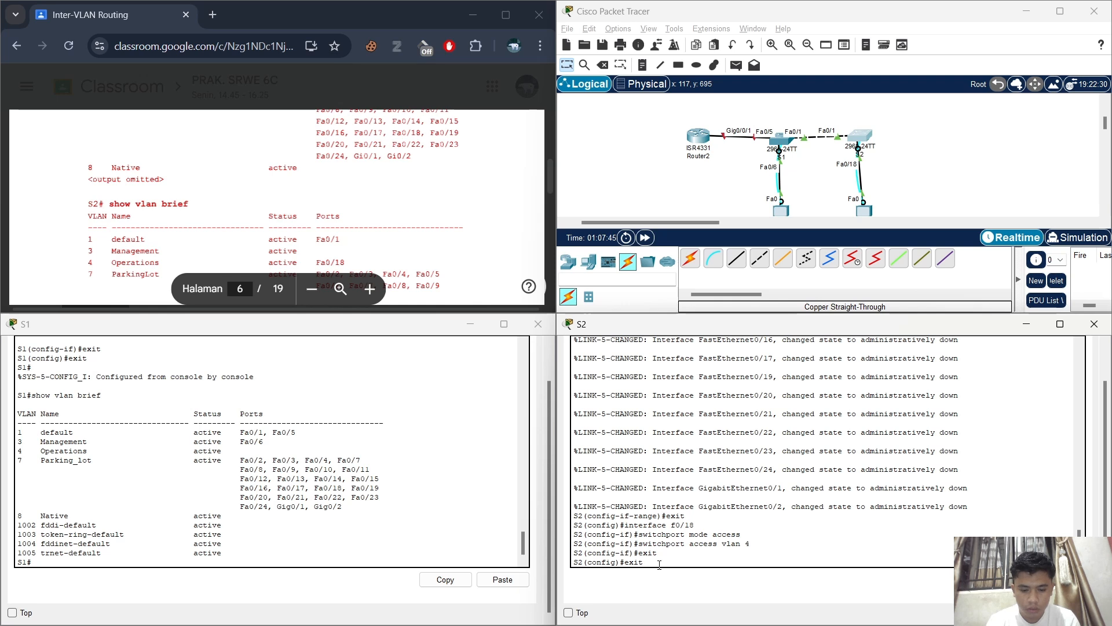
key("Return")
type("sho")
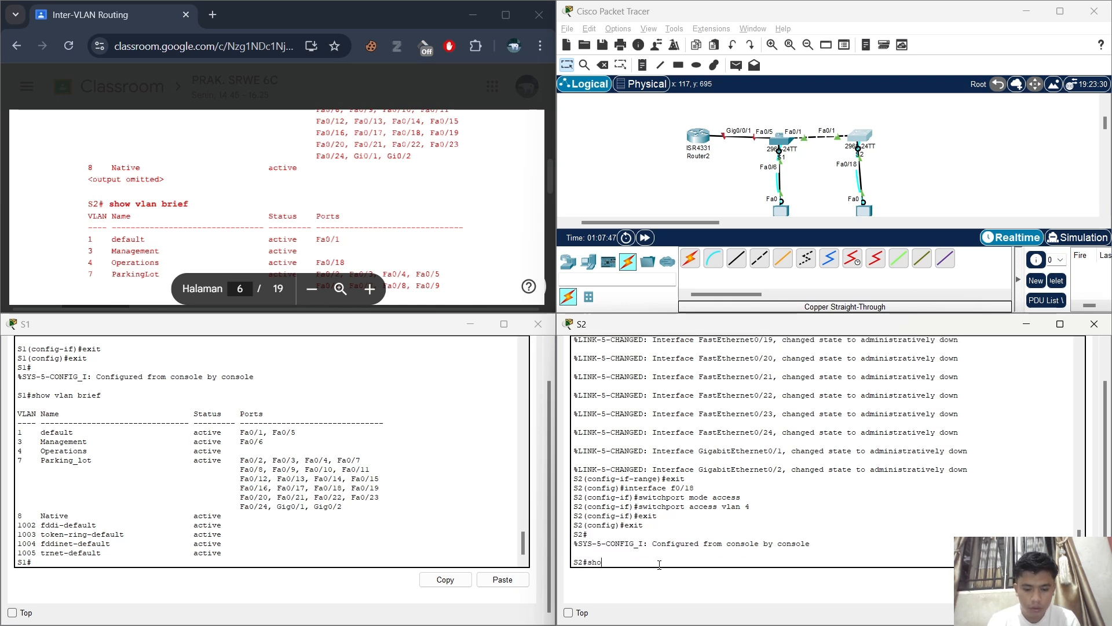
type("w vlan brief")
key("Return")
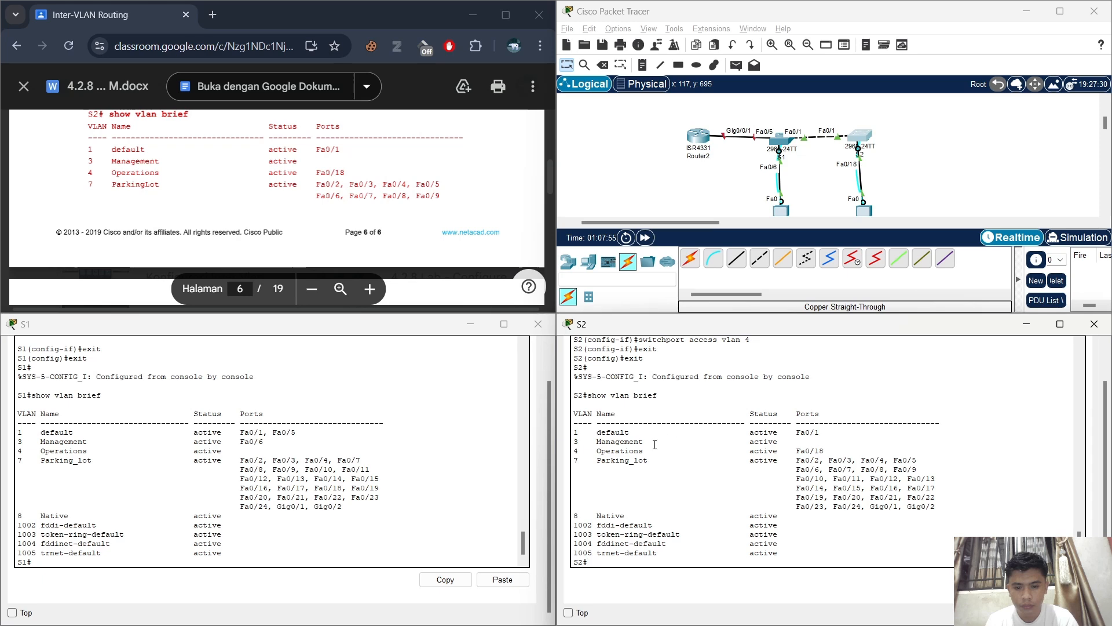
- Following Part 3 of the lab guide, enter interface configuration mode for f0/1 on S1
scroll(383, 172, "down", 5)
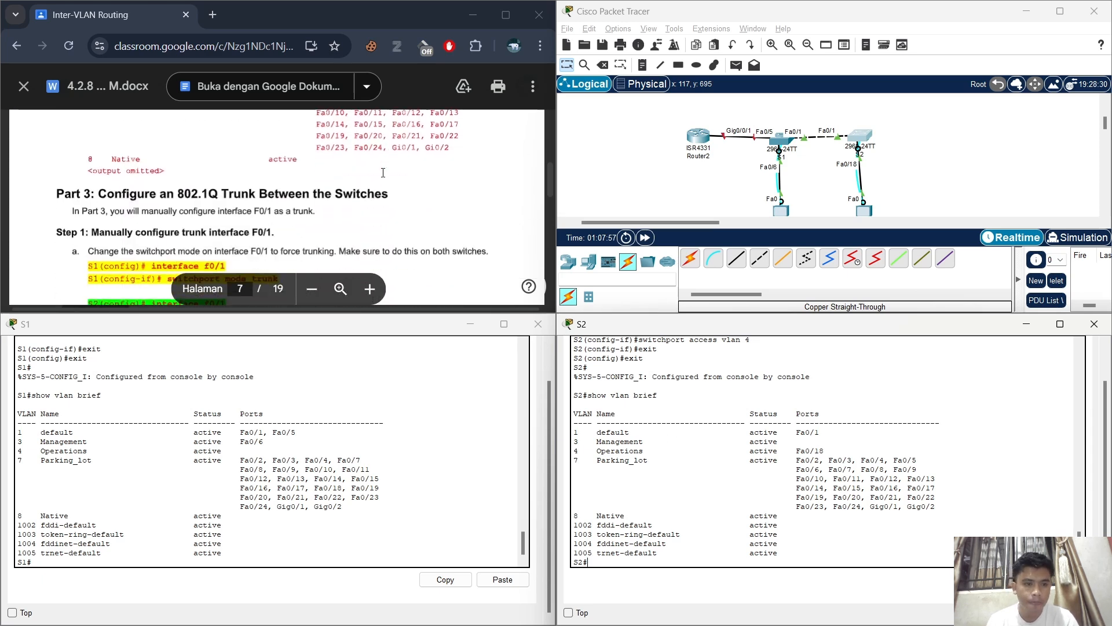
scroll(383, 173, "up", 8)
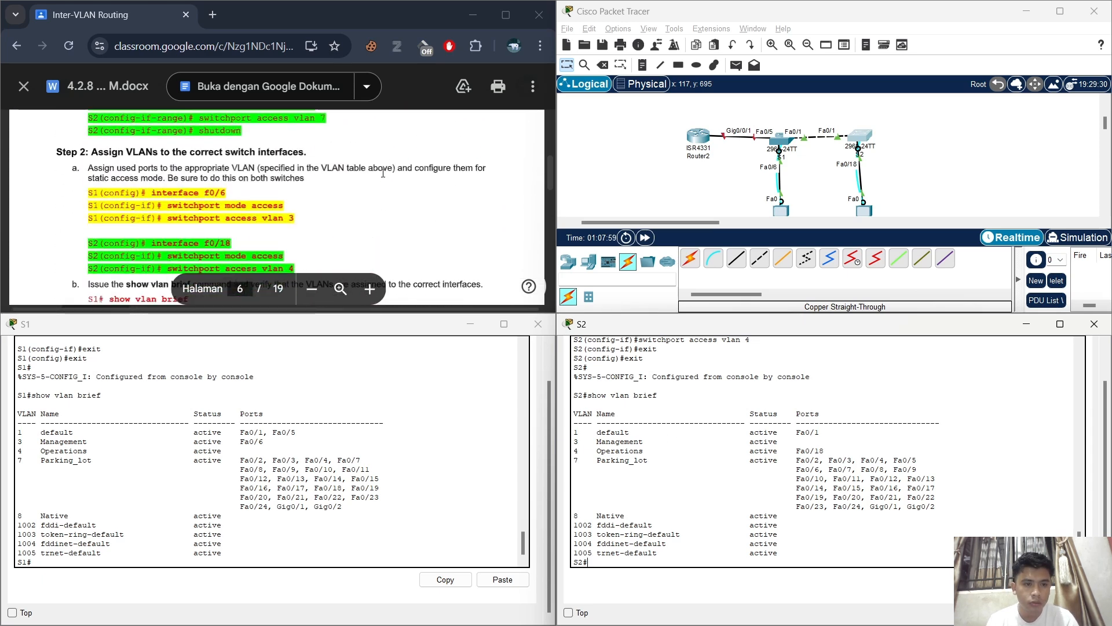
scroll(383, 173, "down", 8)
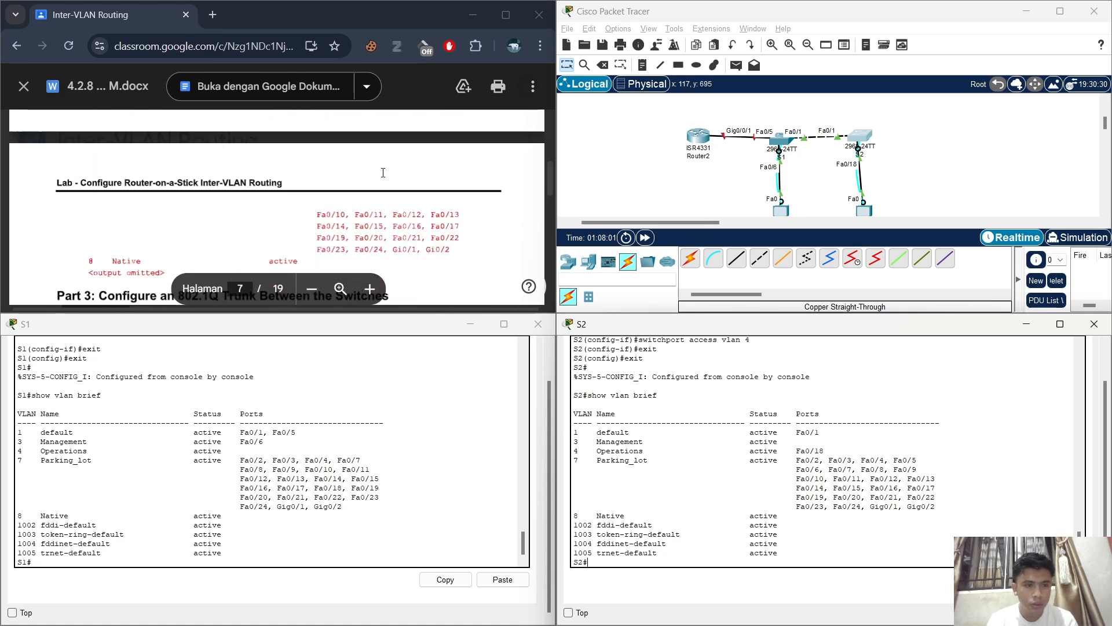
scroll(383, 173, "down", 3)
scroll(383, 173, "up", 1)
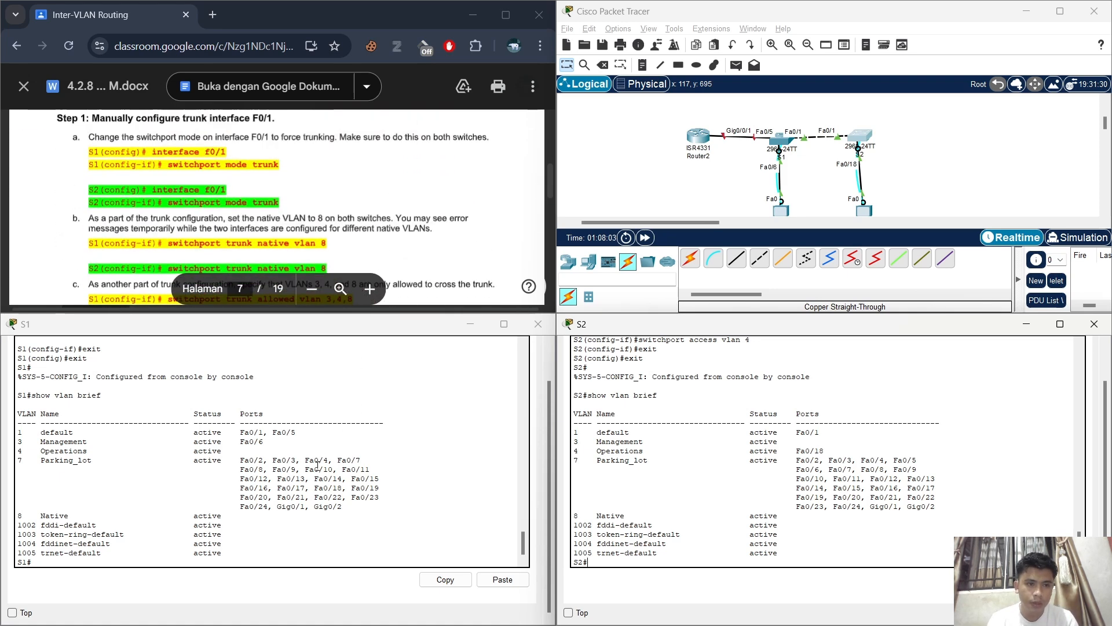
left_click(149, 557)
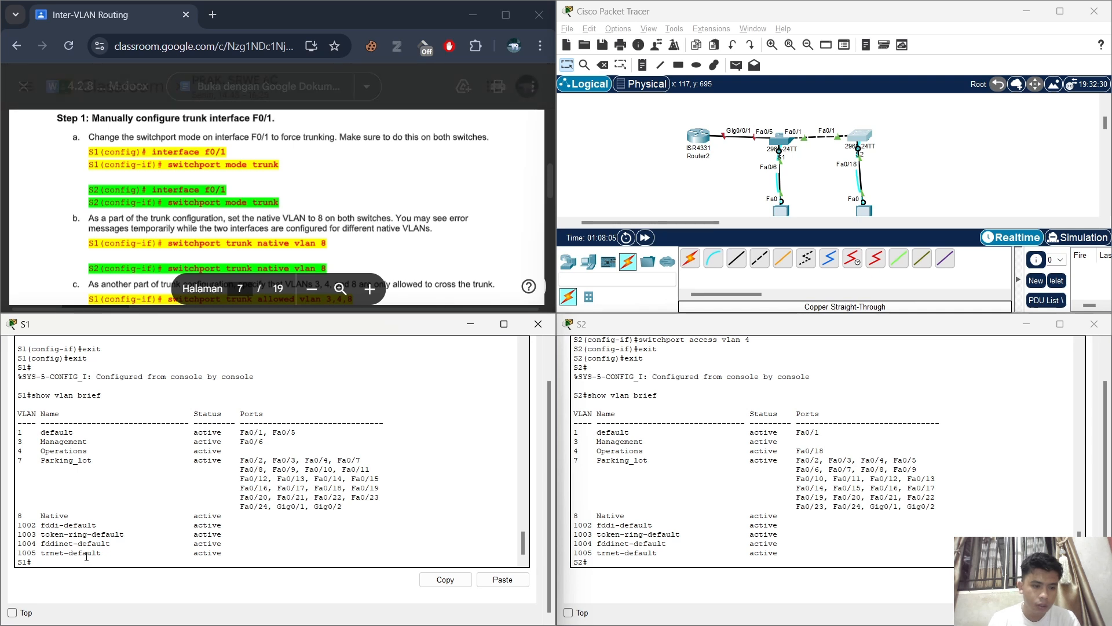
type("conf t")
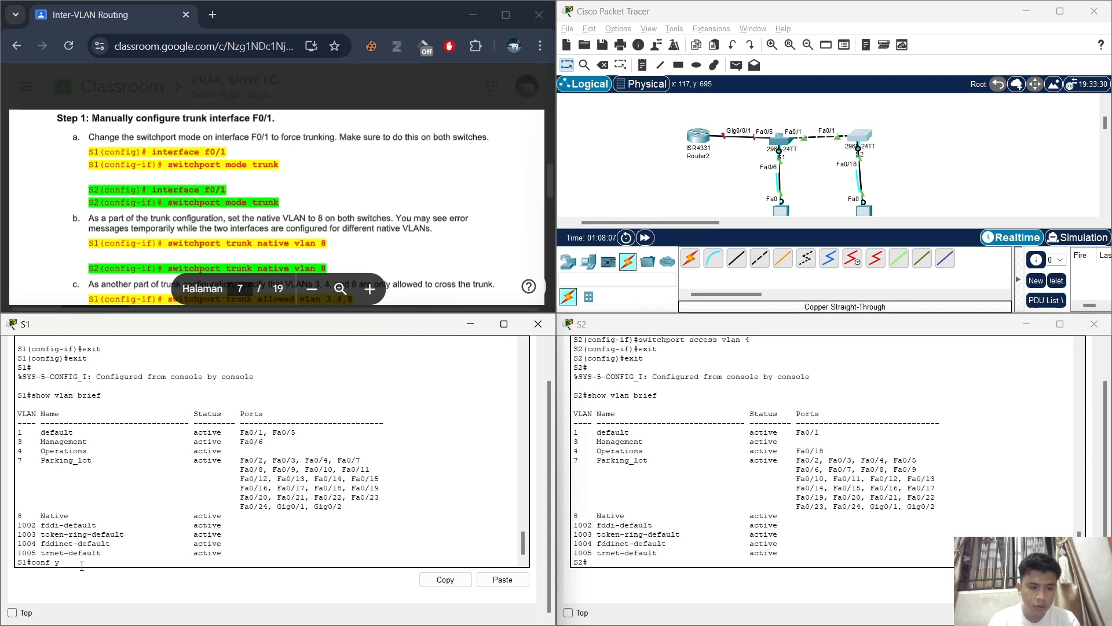
key("Return")
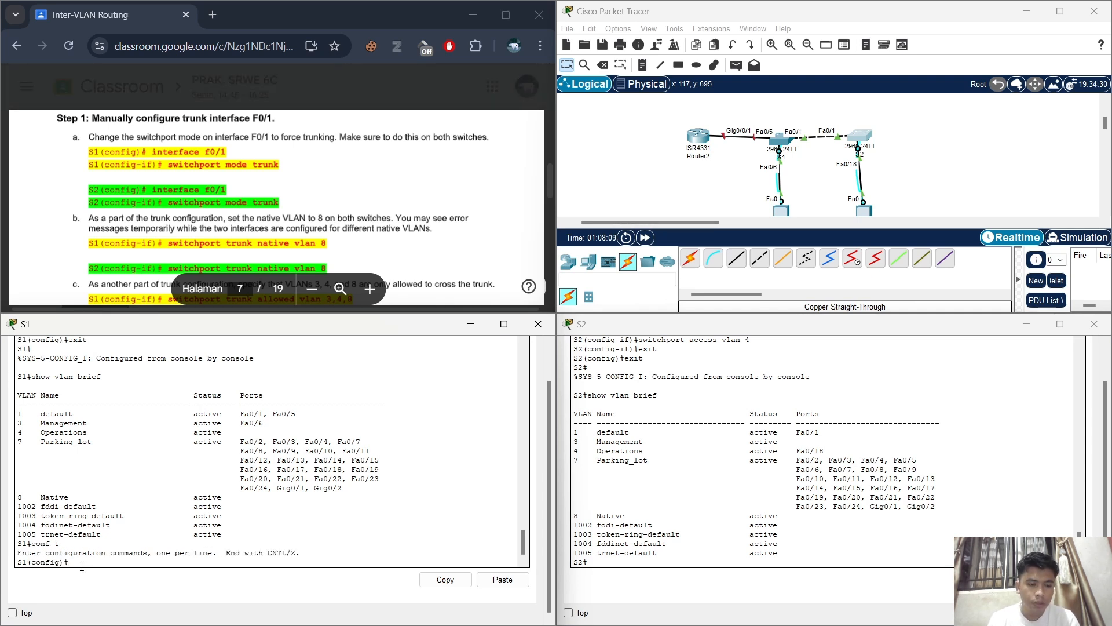
type("inter")
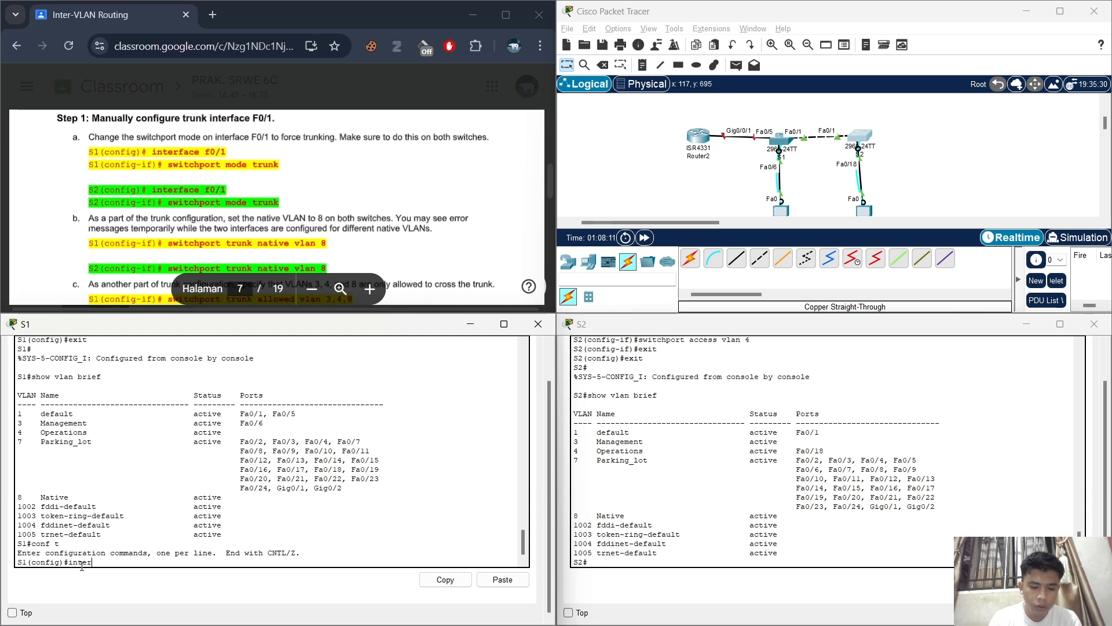
type("face f0")
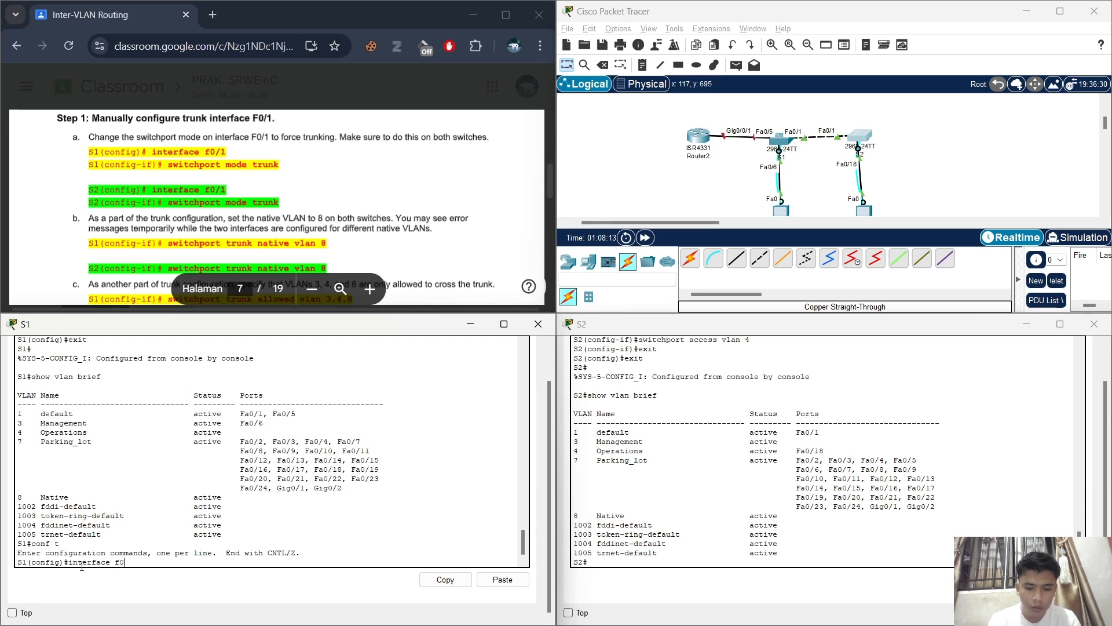
type("/1")
key("Return")
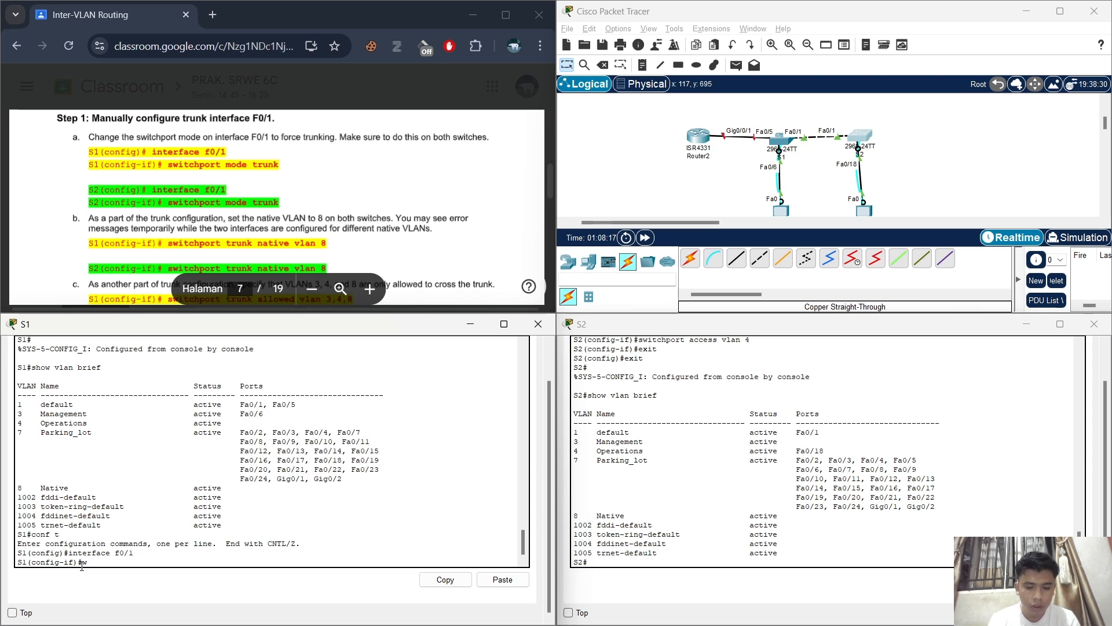
- Set interface f0/1 on S1 to trunk mode with switchport mode trunk
type("switch")
type(" a")
type("ort mode tru")
type("nk")
key("Return")
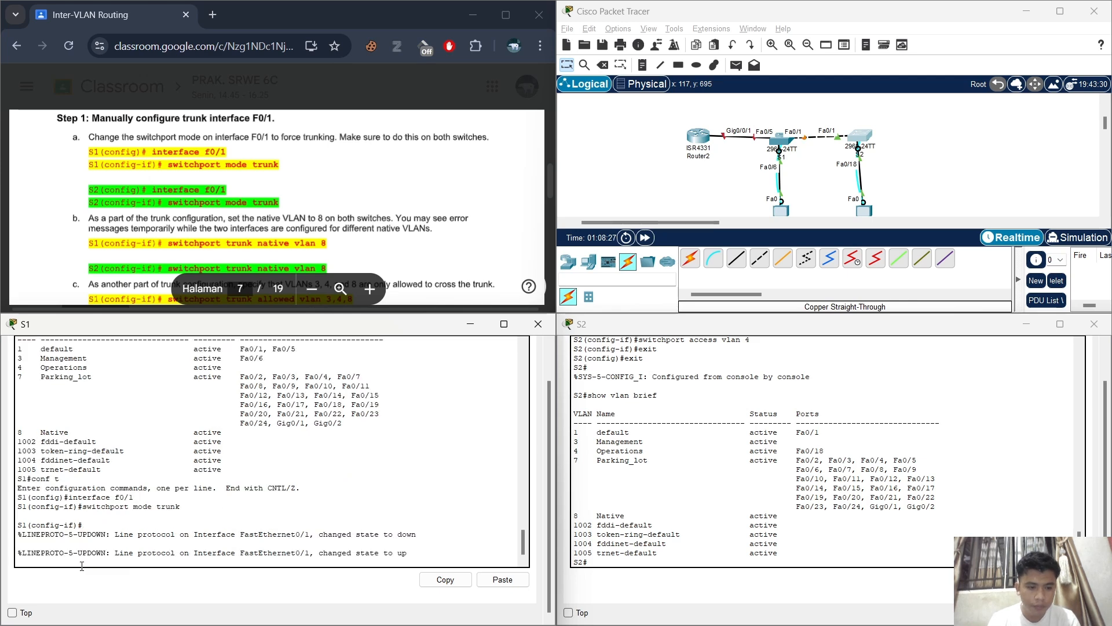
key("Return")
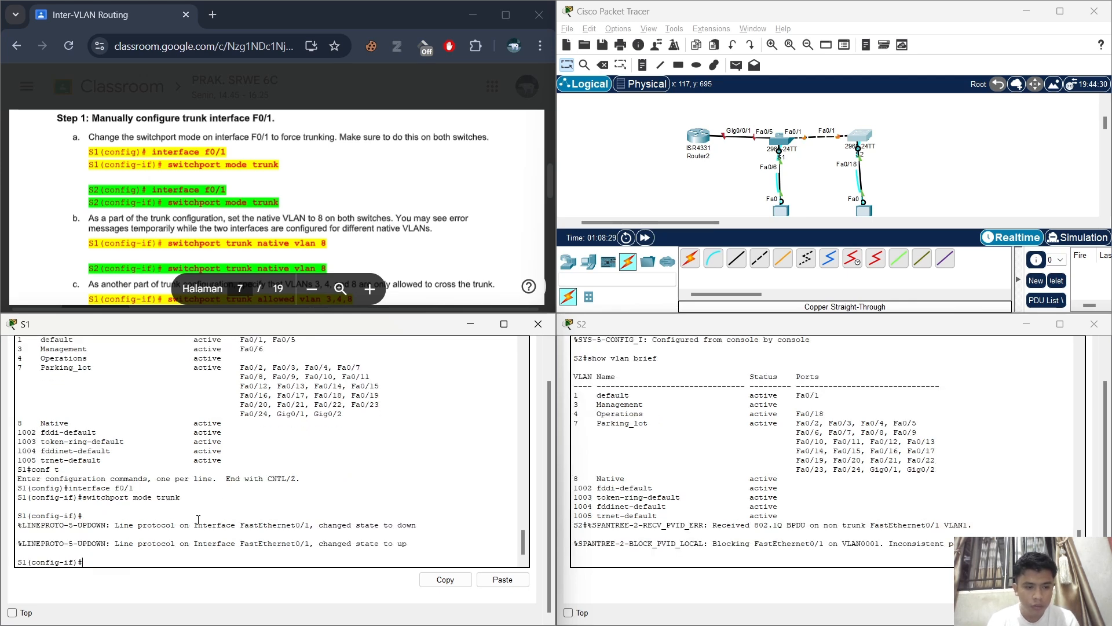
- Enter global configuration on S2 and open interface f0/1 for configuration
left_click(589, 551)
key("Return")
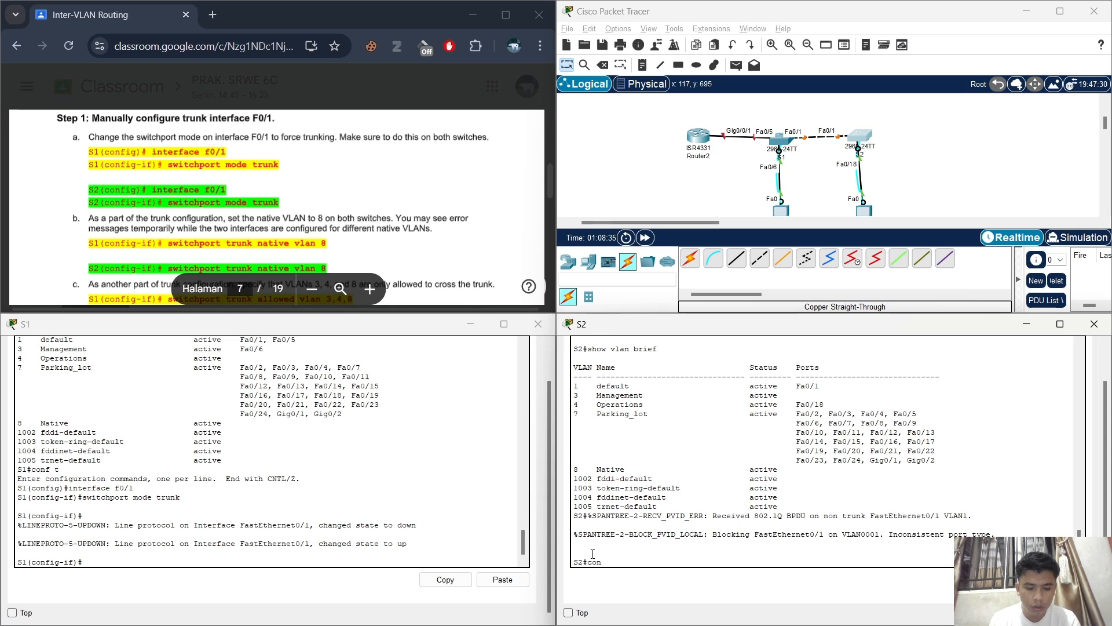
type("conf t")
key("Return")
type("in")
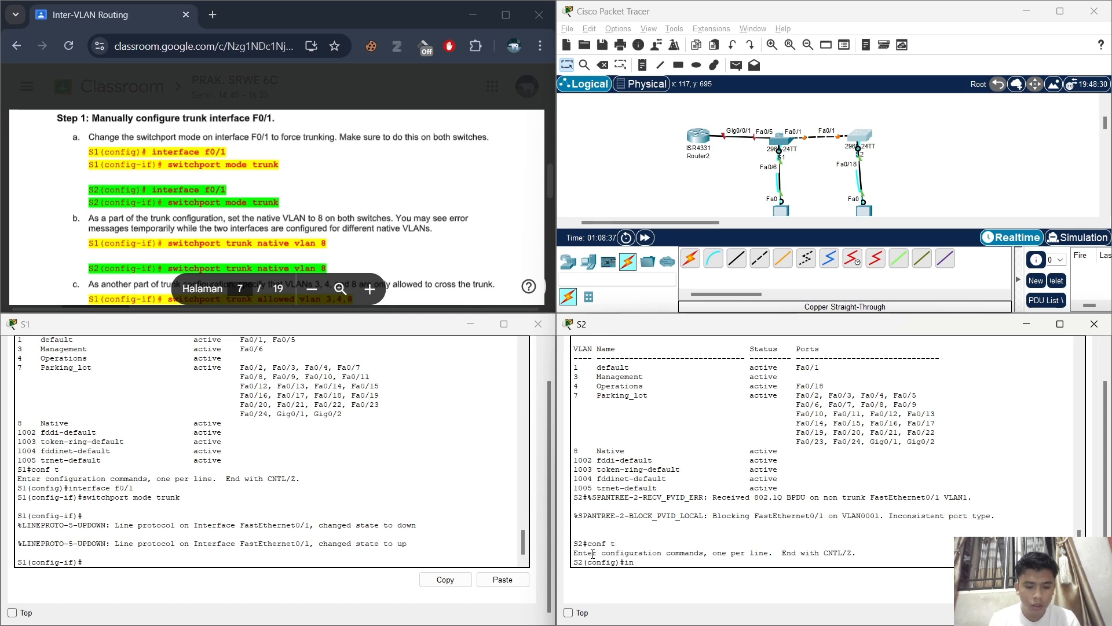
type("terface ")
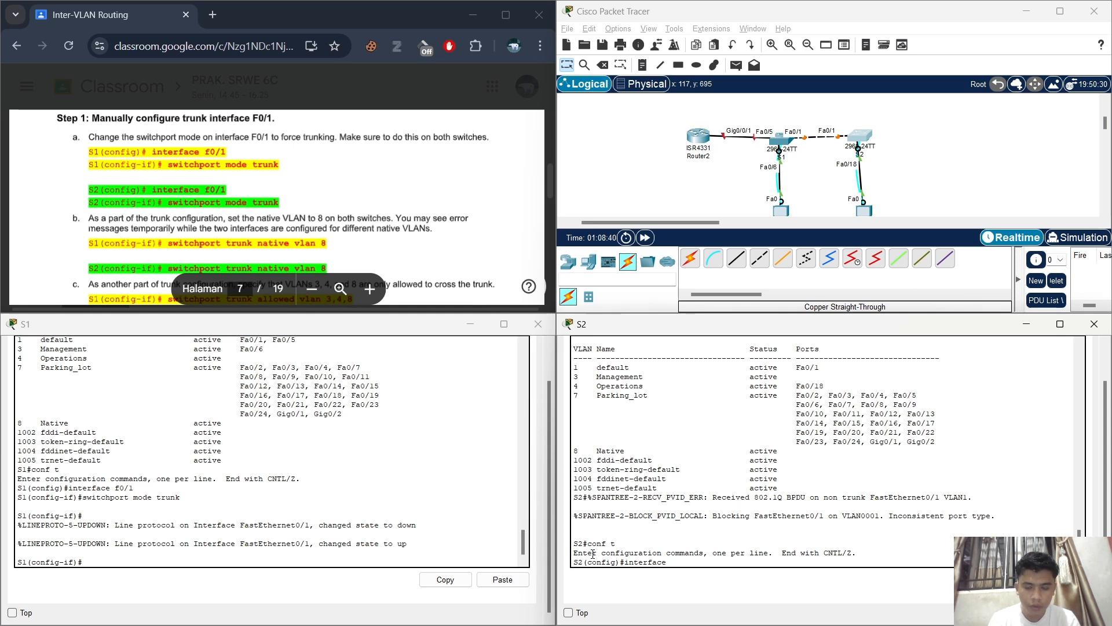
type("f0")
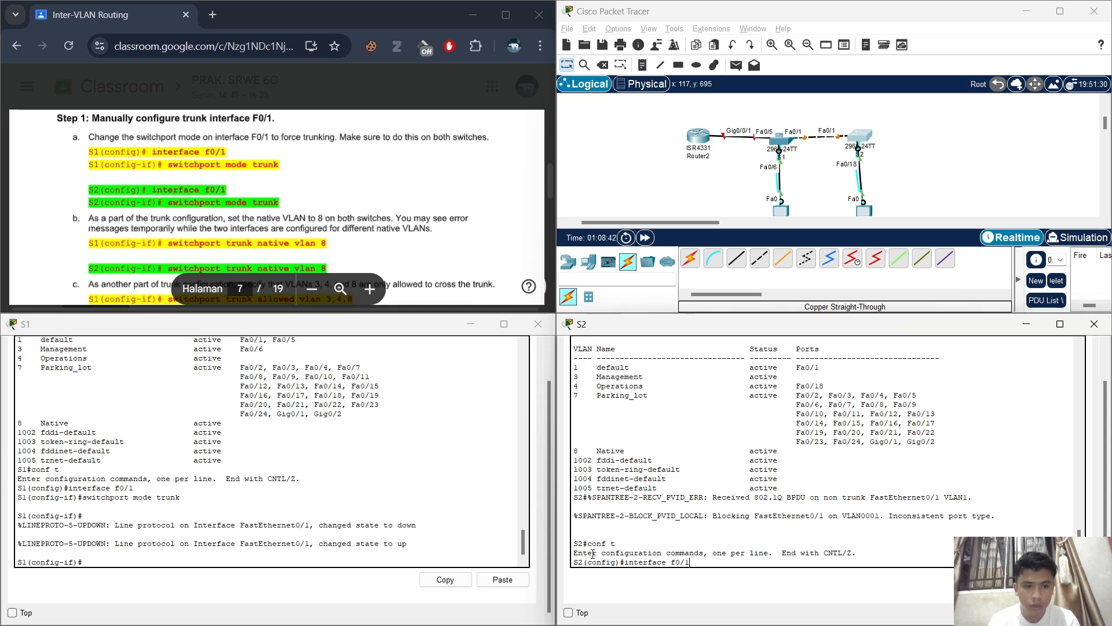
type("/1")
key("Return")
- Force trunking on S2's f0/1 interface with switchport mode trunk
type("swi")
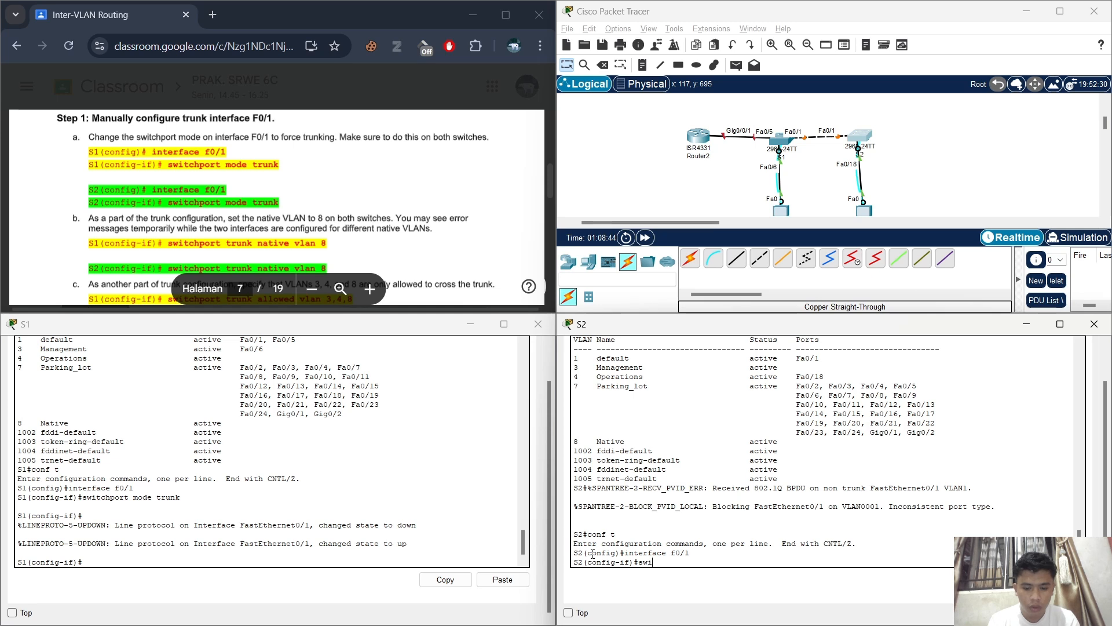
type("tchport mode")
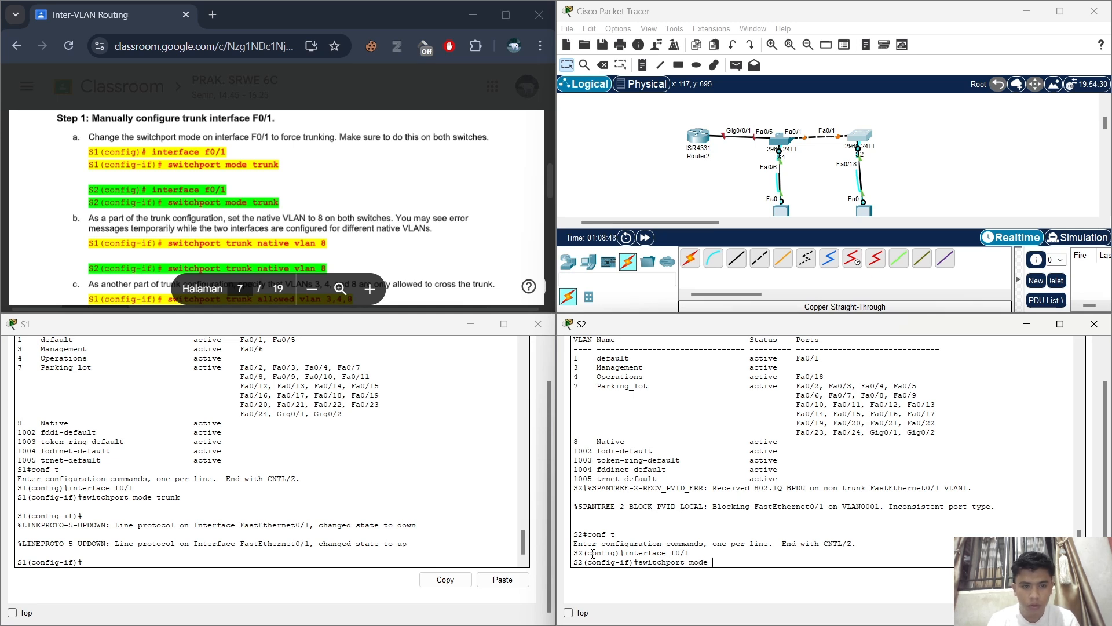
type(" trunk")
key("Return")
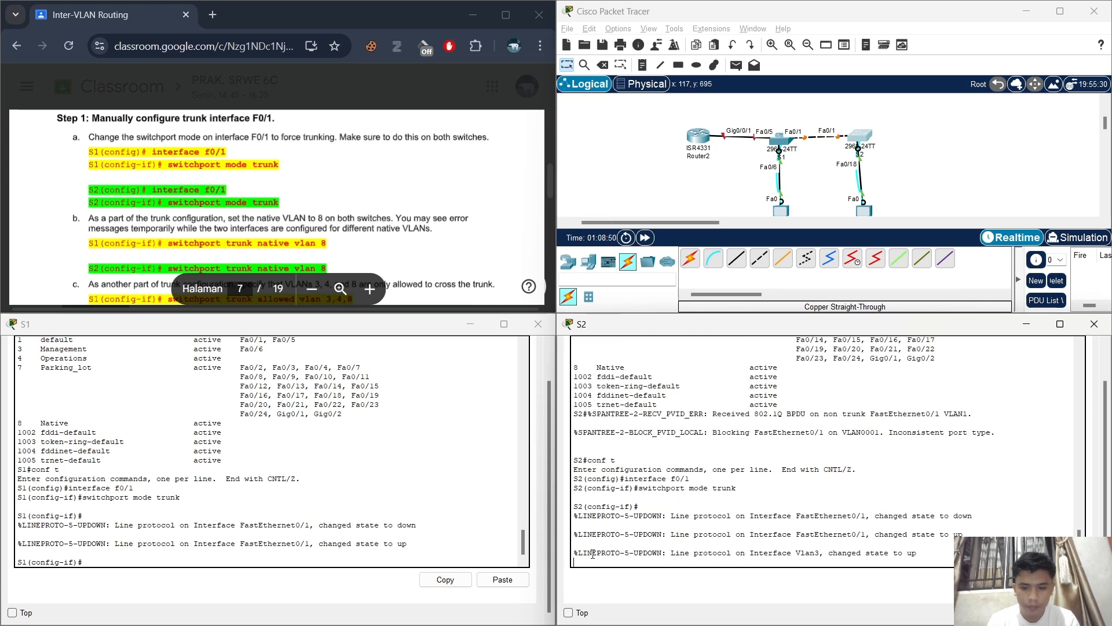
- Set the native VLAN of S1's f0/1 trunk to 8 with switchport trunk native vlan 8
scroll(307, 155, "down", 1)
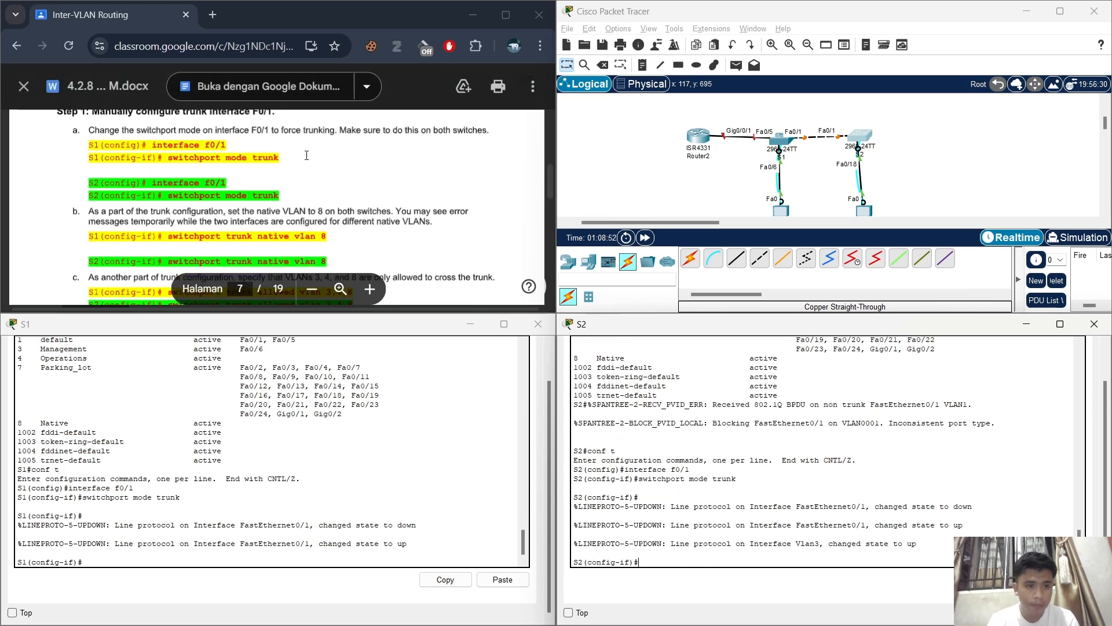
left_click(114, 560)
type("switc")
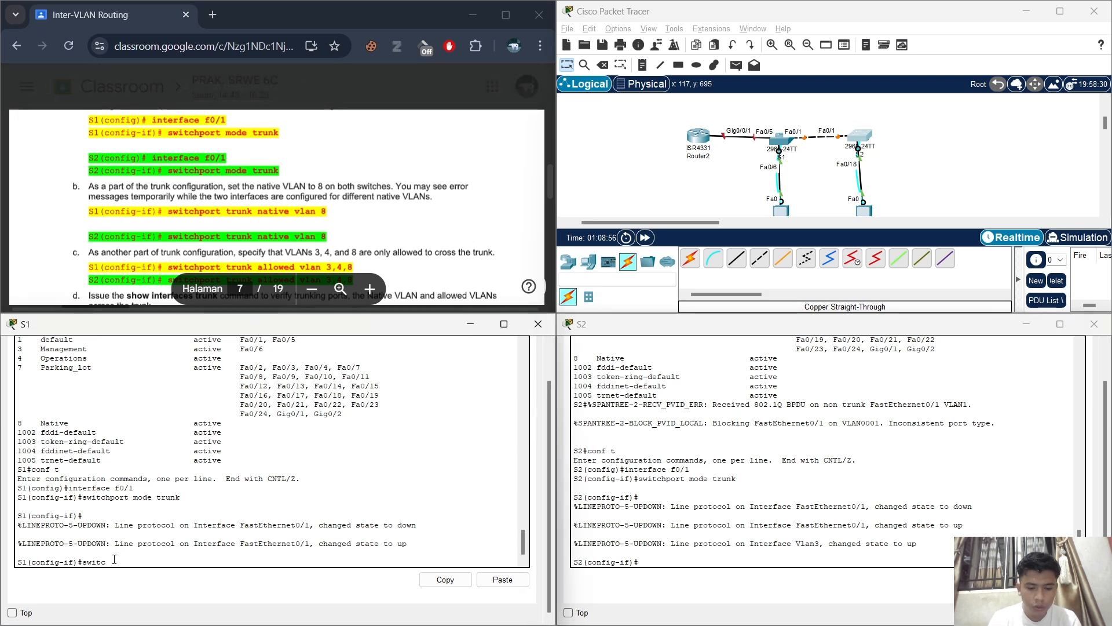
type("p")
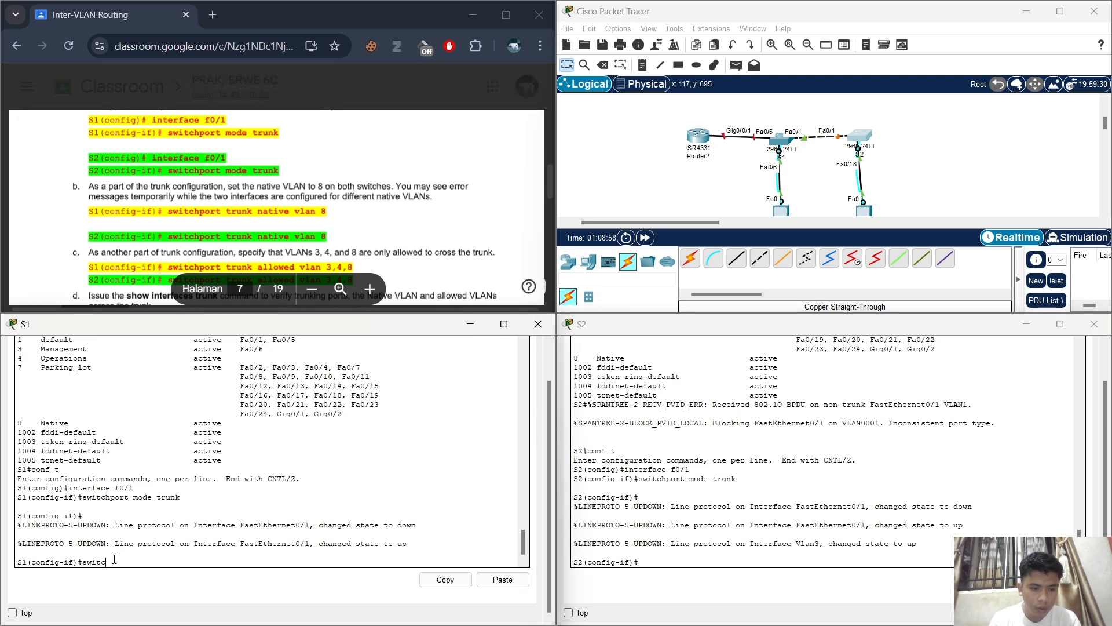
type("h")
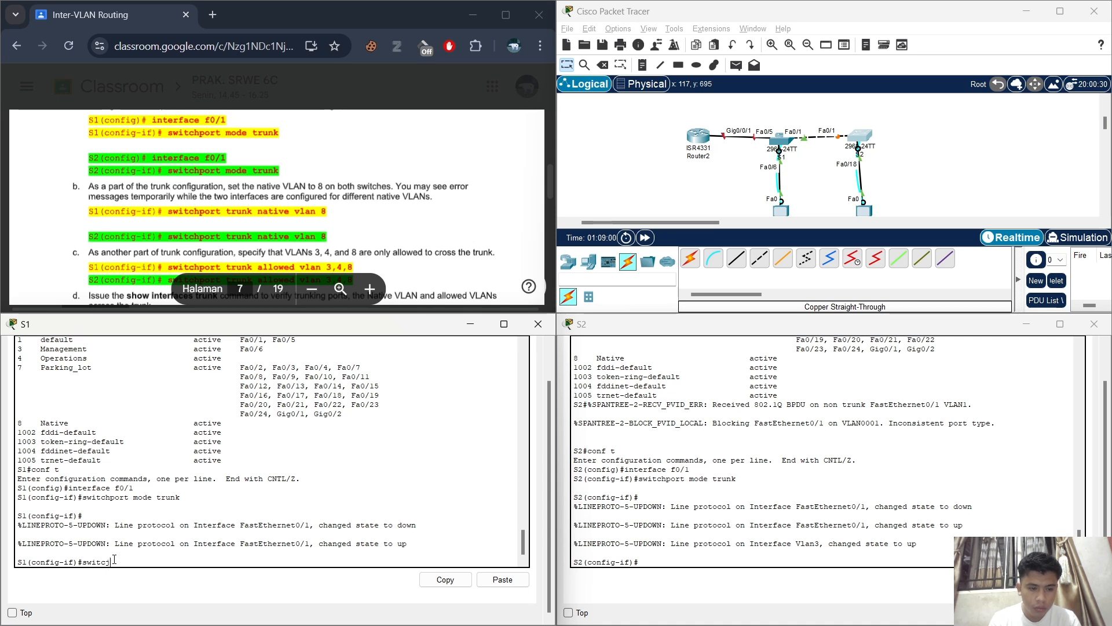
type("hport")
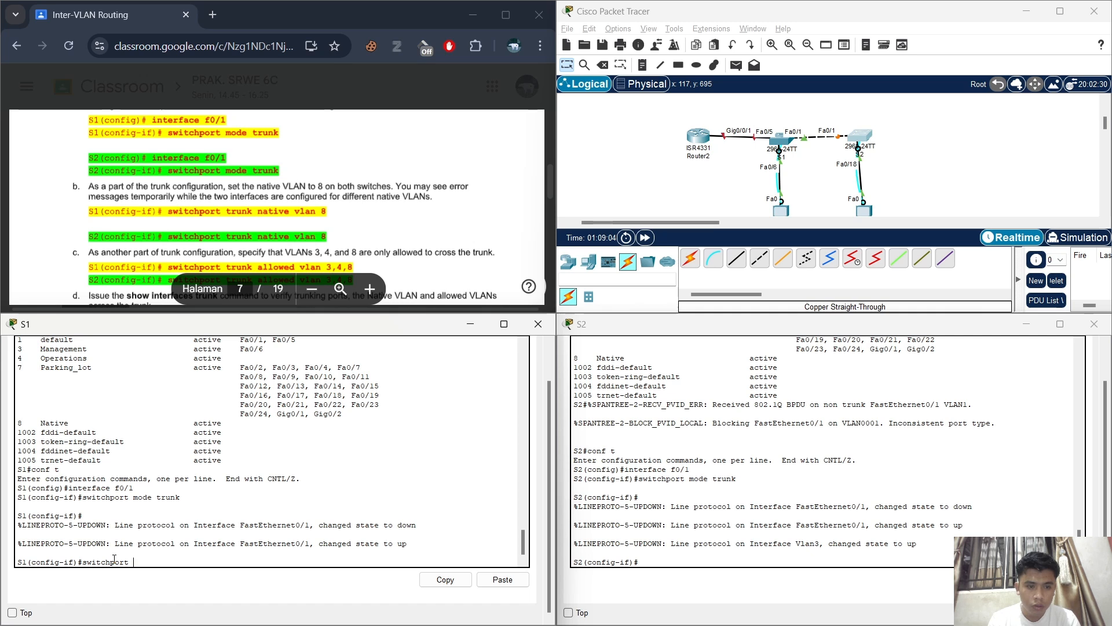
type(" trunk native ")
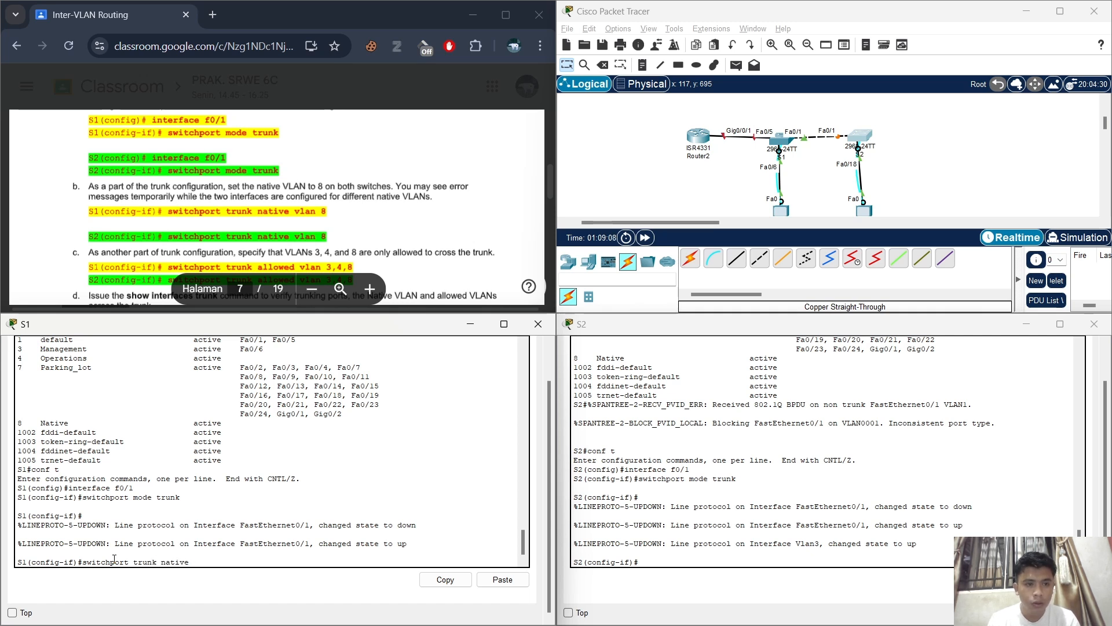
type("v")
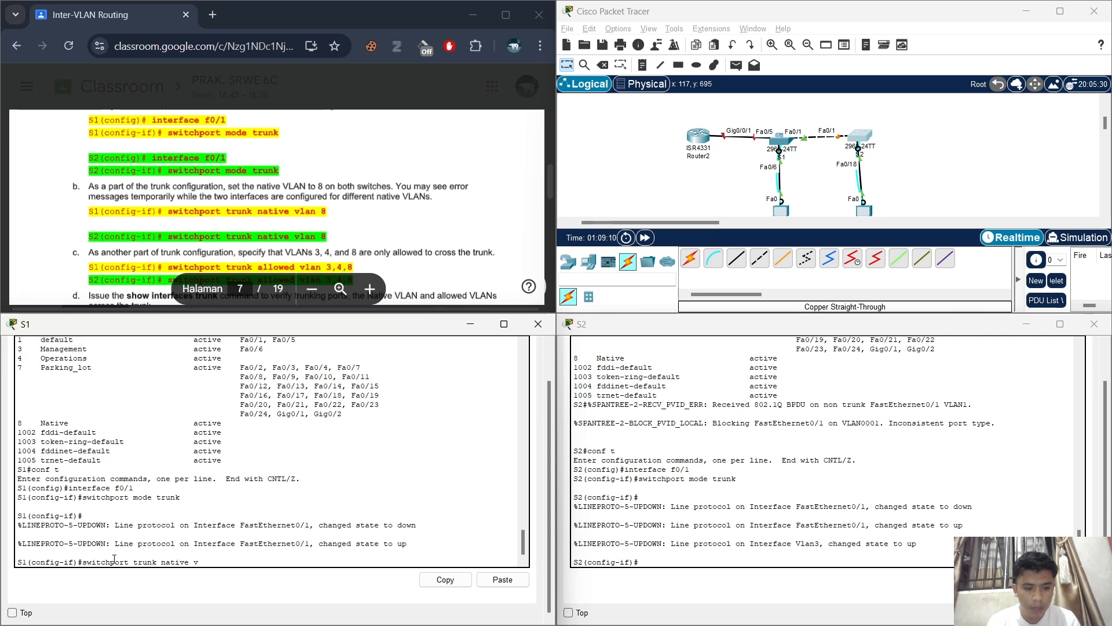
type("lan 8")
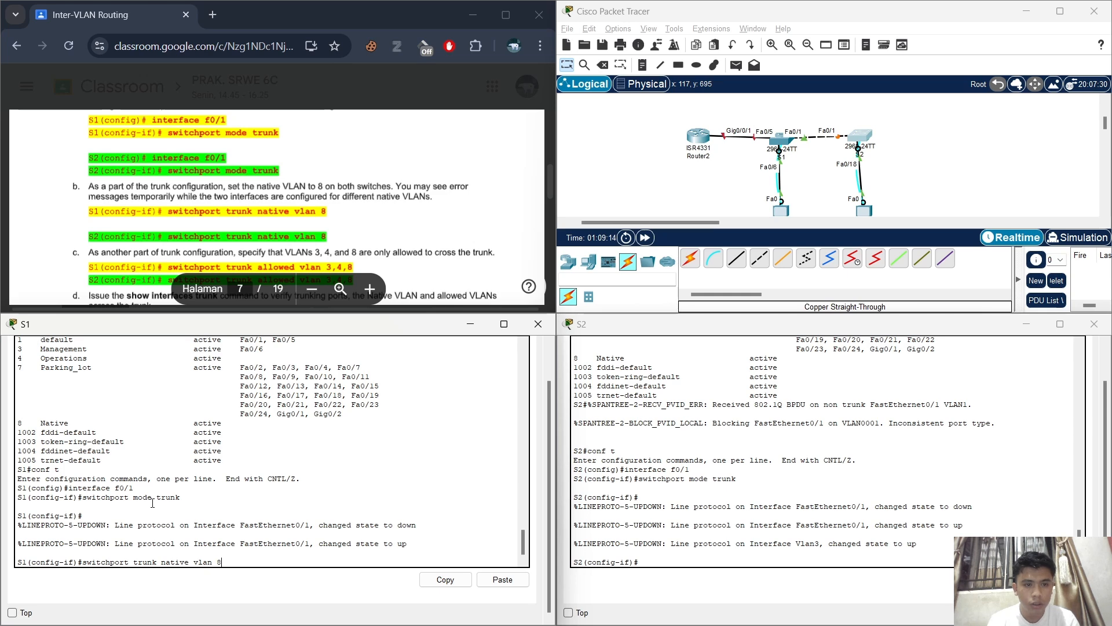
key("Return")
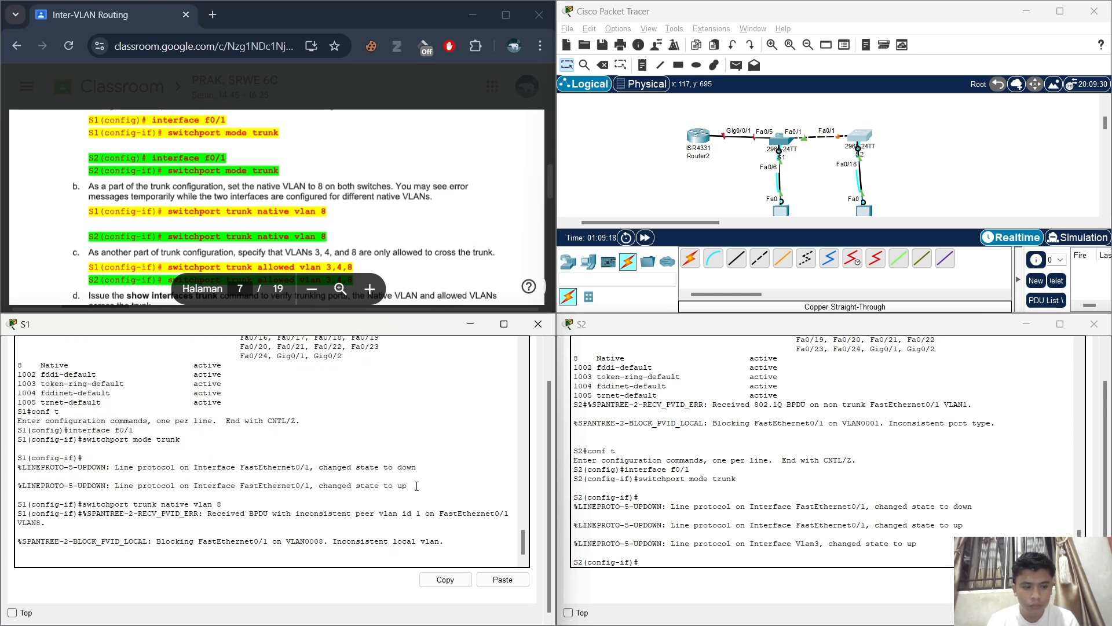
- Set the native VLAN to 8 on S2's f0/1 interface with switchport trunk native vlan 8
left_click(674, 561)
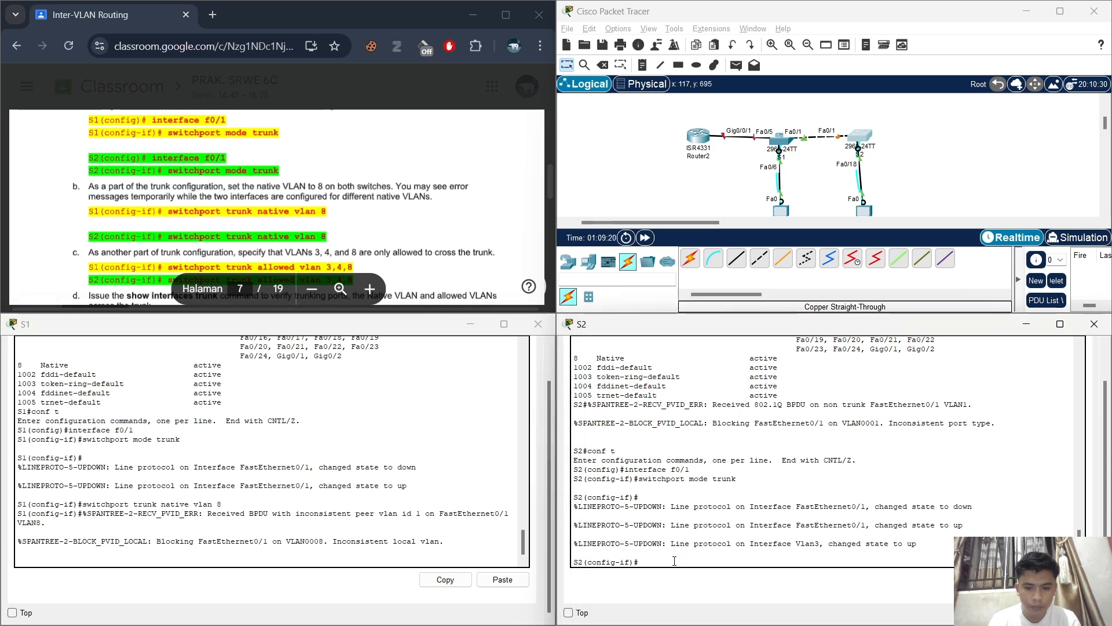
type("sw")
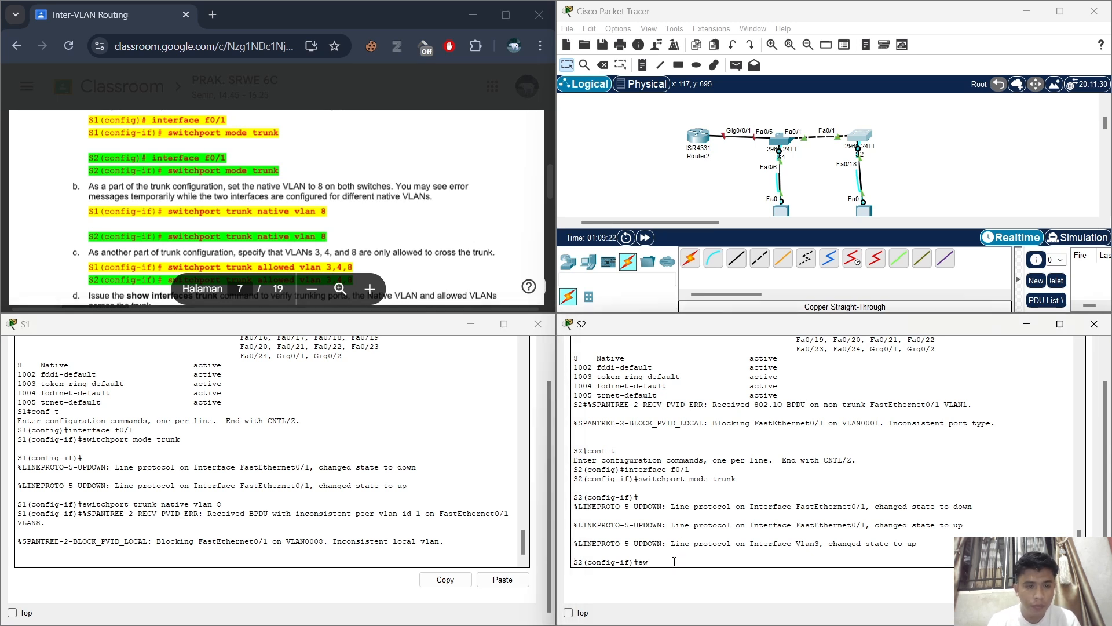
type("itch")
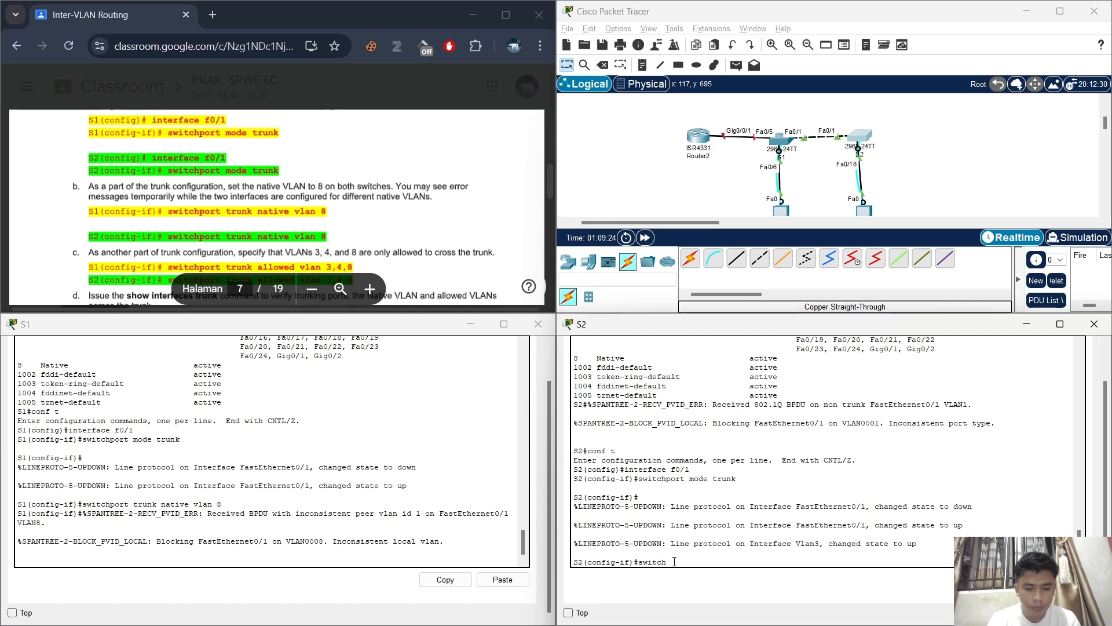
type("port")
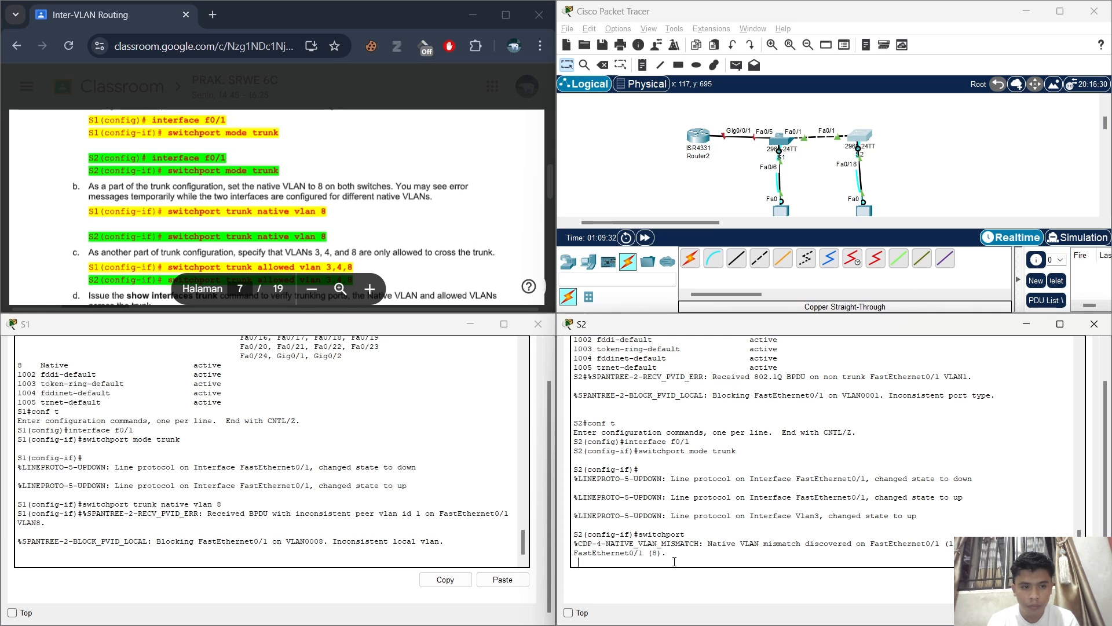
key("Return")
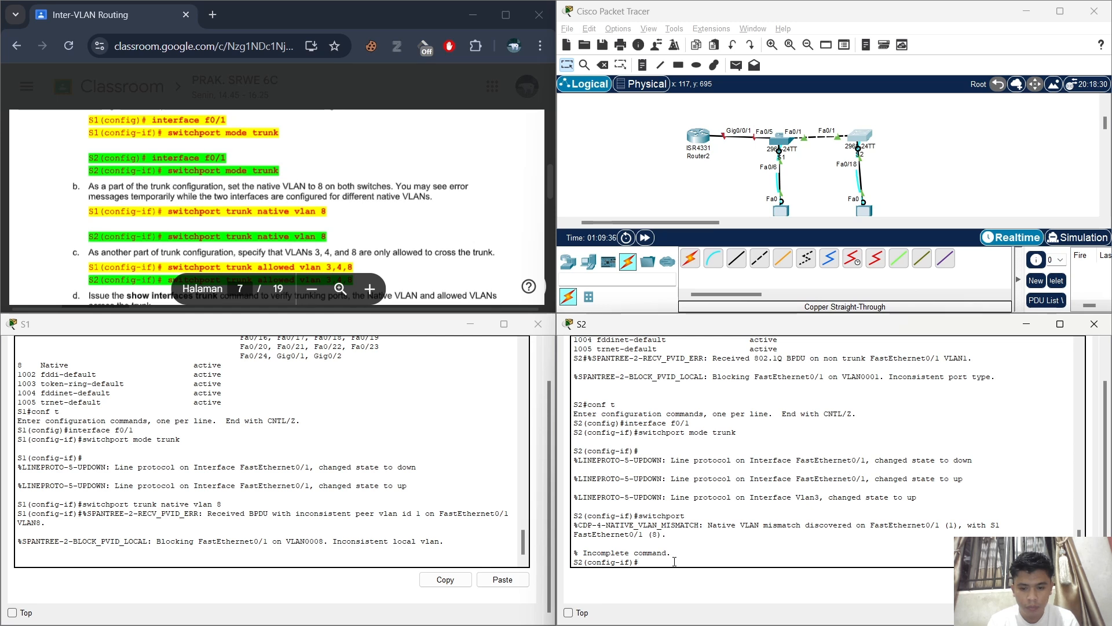
type("switchp")
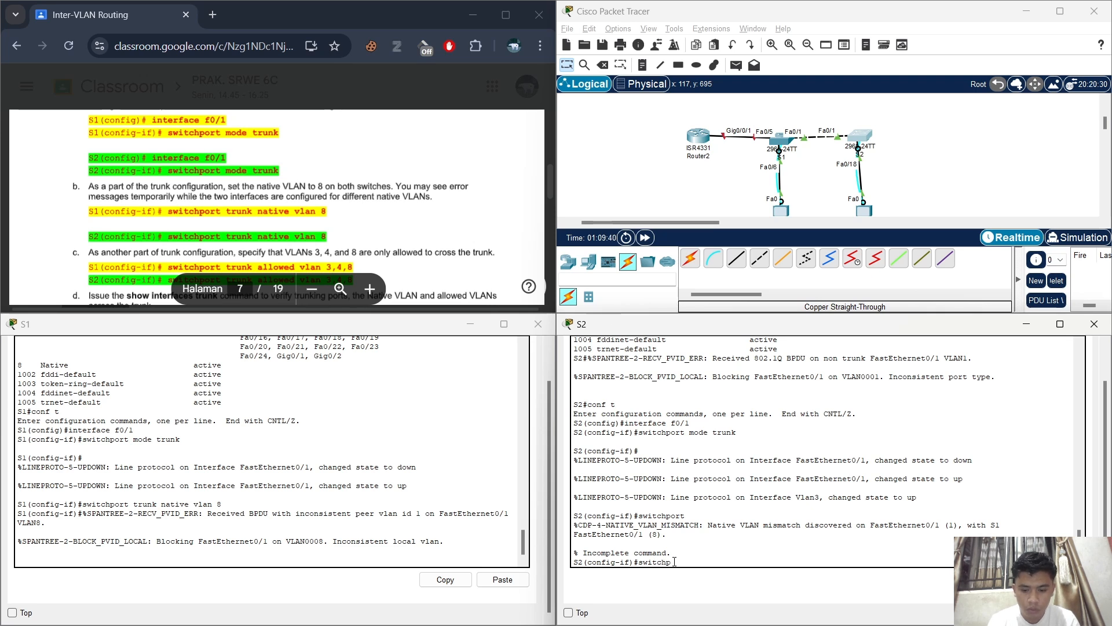
type("ort")
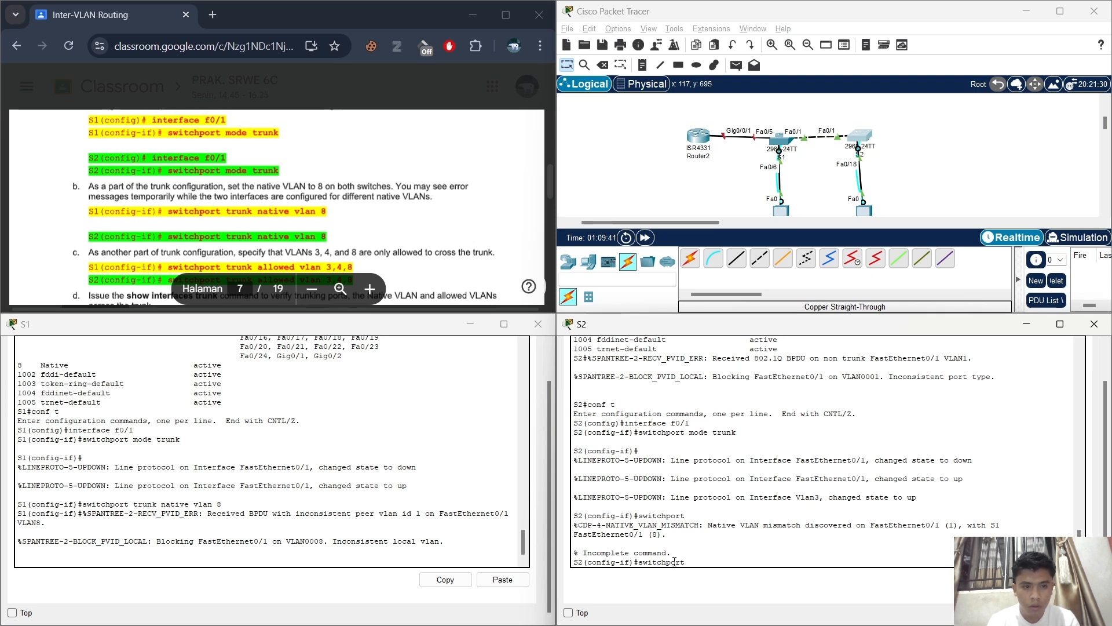
type(" trunk na")
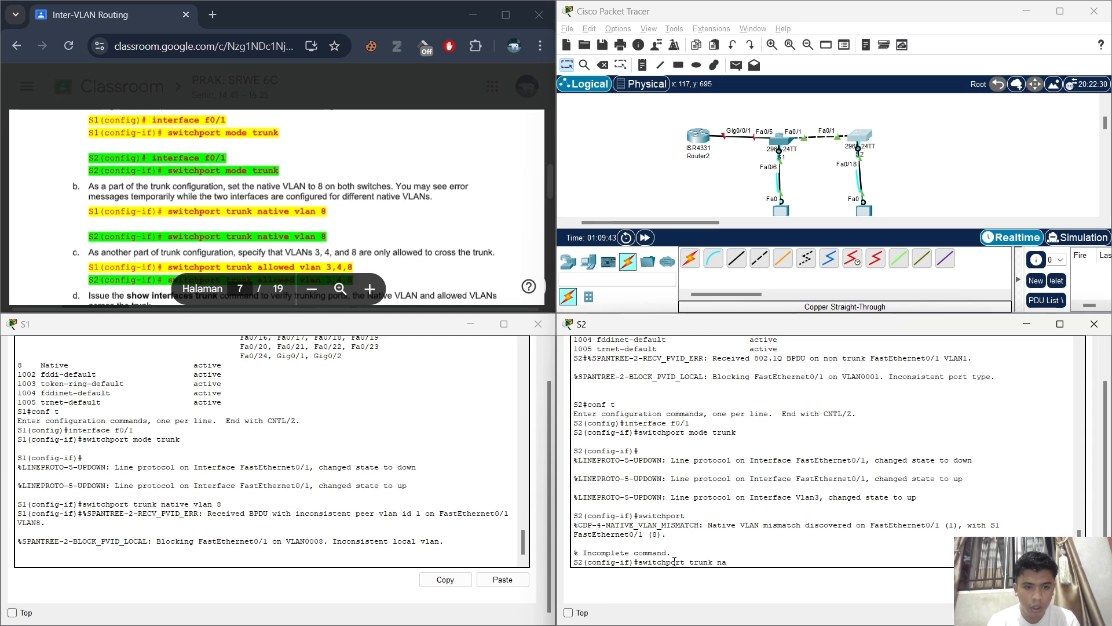
type("tive vlan 8")
key("Return")
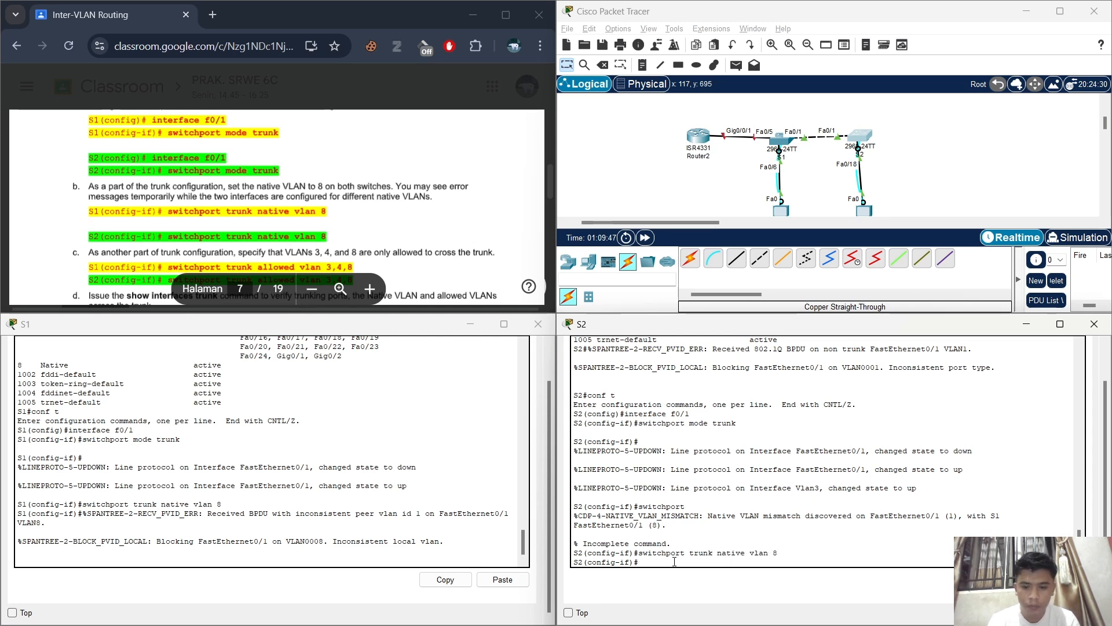
- Following item c of the lab guide, restrict S1's f0/1 trunk with switchport trunk allowed vlan 3,4,8
scroll(458, 270, "down", 1)
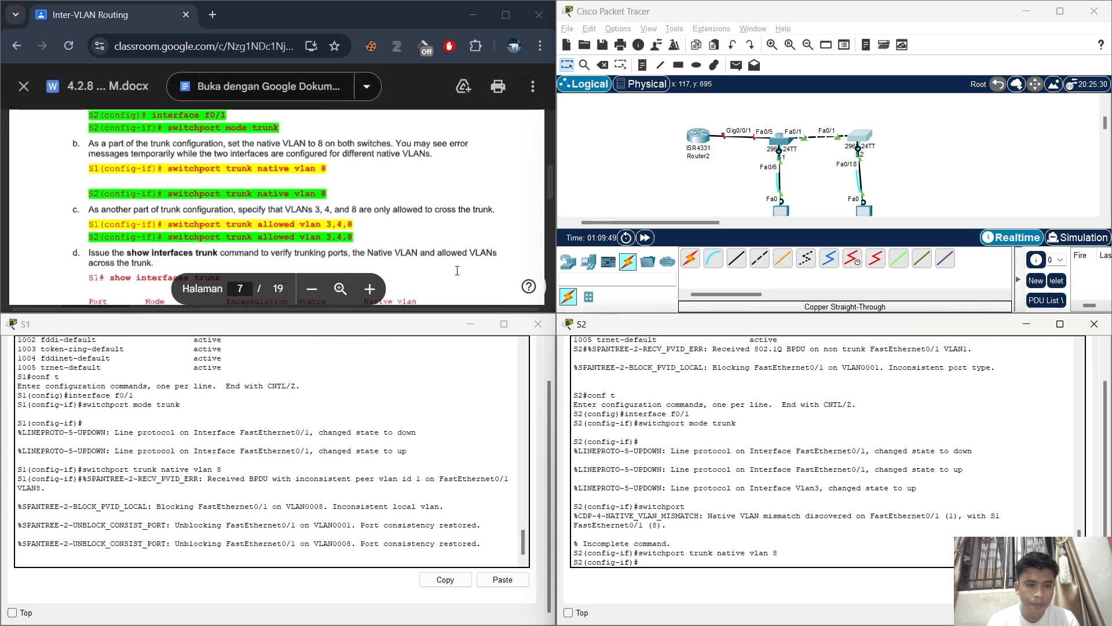
scroll(328, 419, "down", 1)
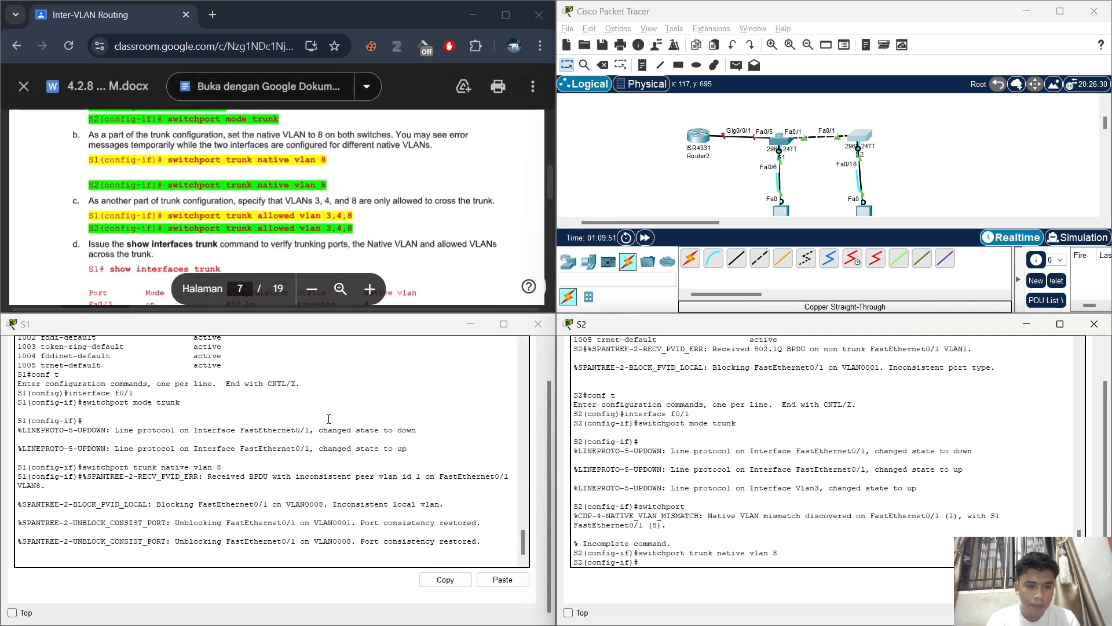
left_click(32, 563)
key("Return")
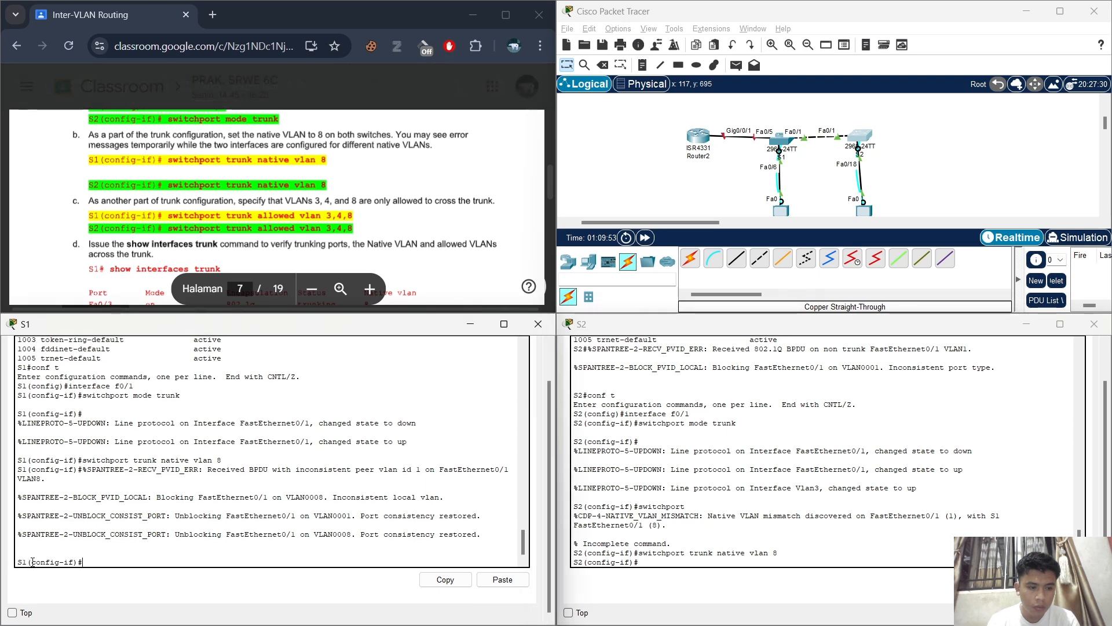
type("sw")
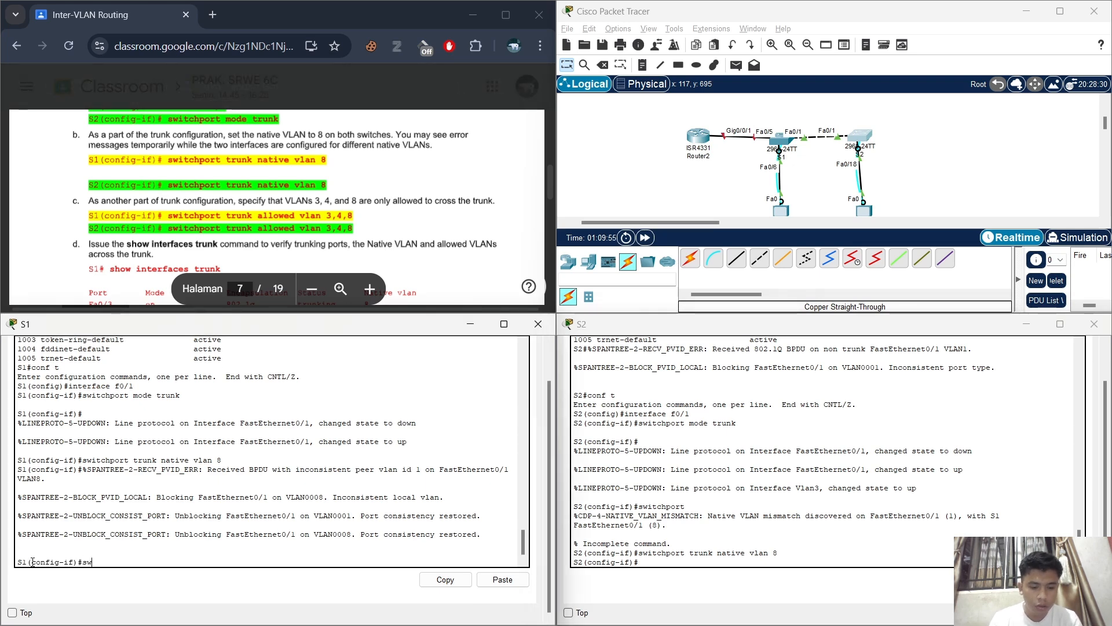
type("itch")
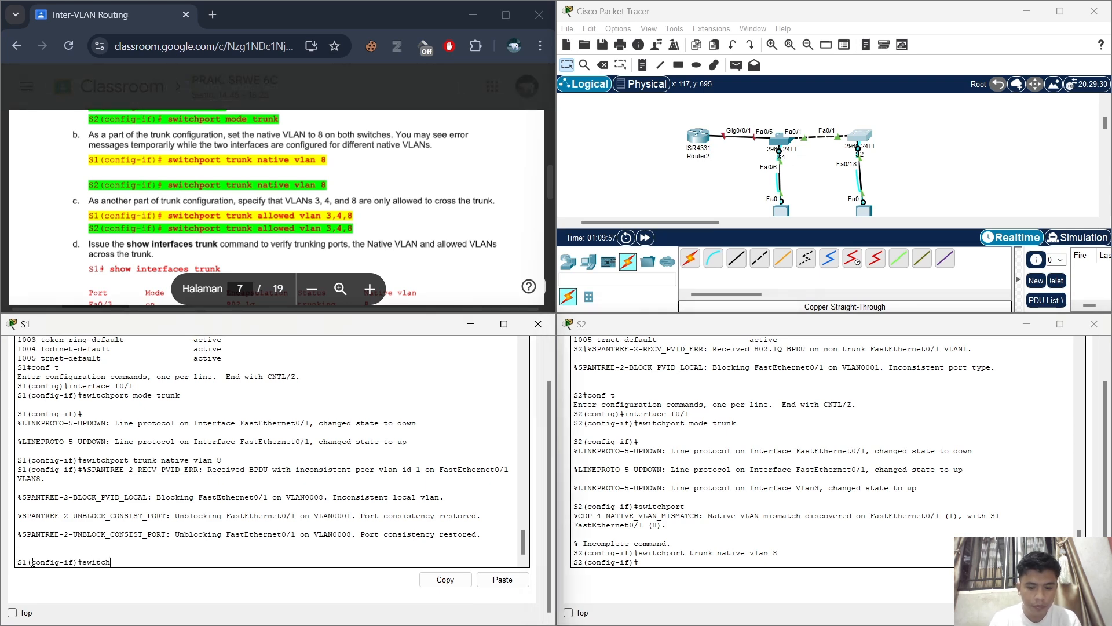
type("port")
type(" t")
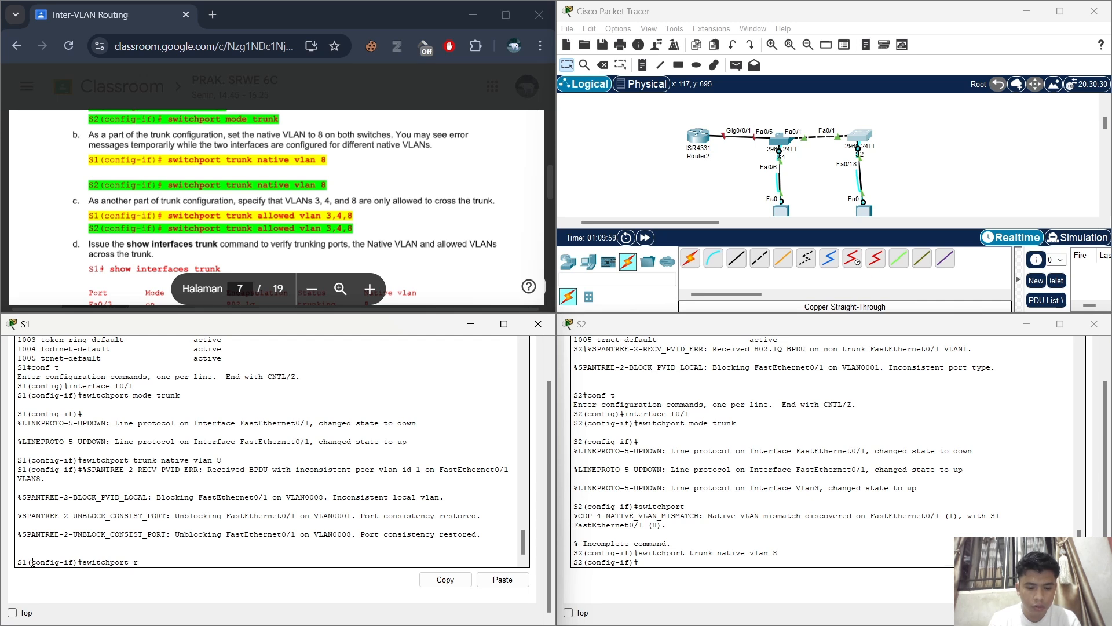
type("runk")
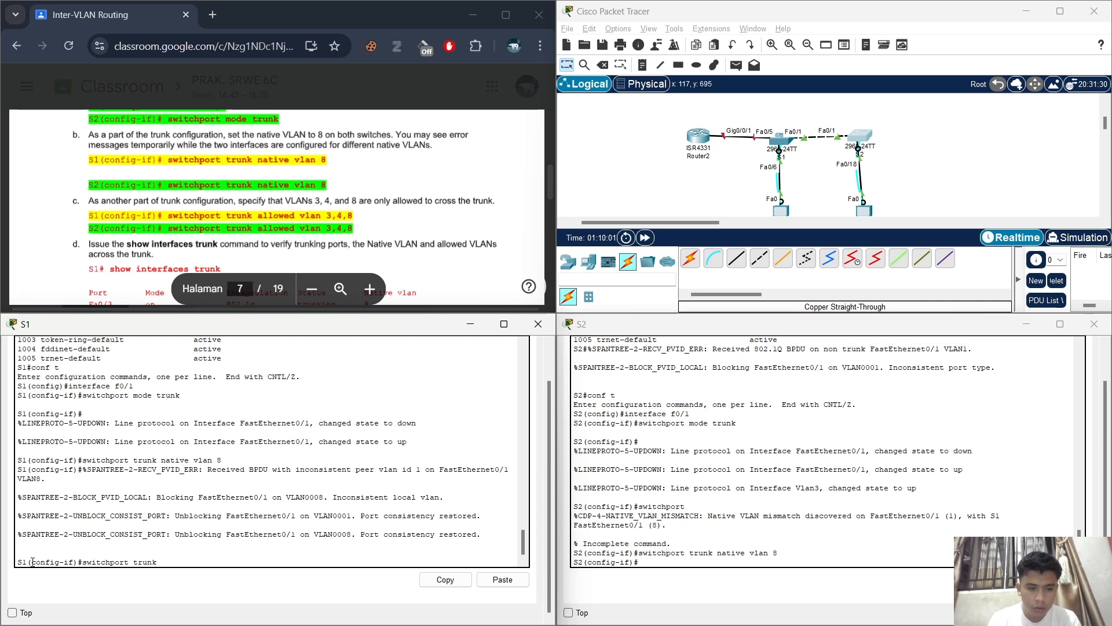
type(" allowed")
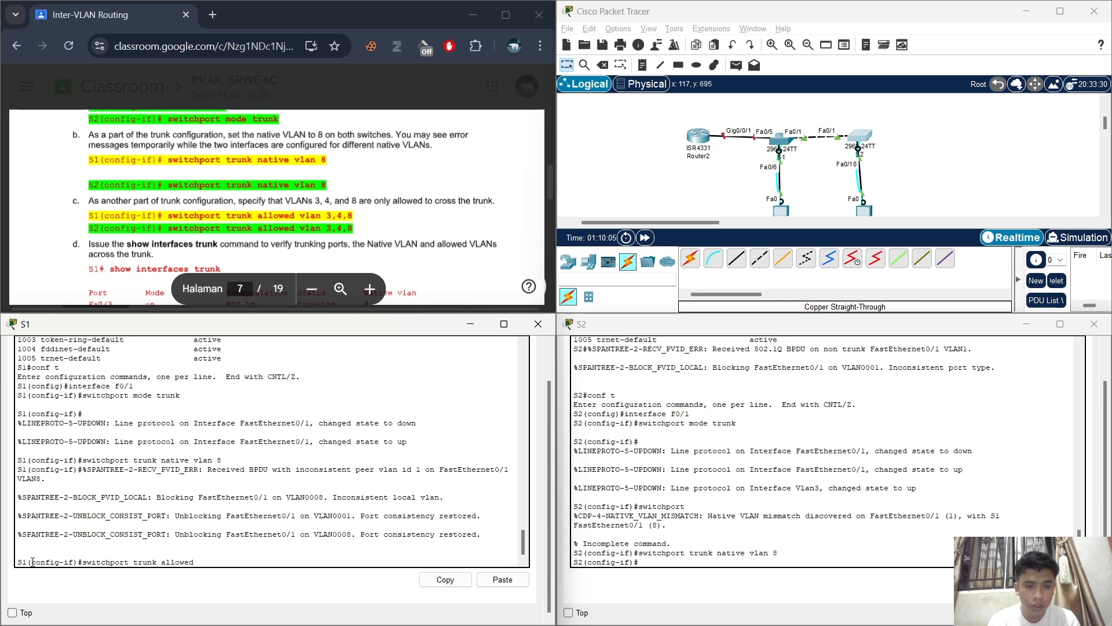
type(" c")
type("lan 3,4,8")
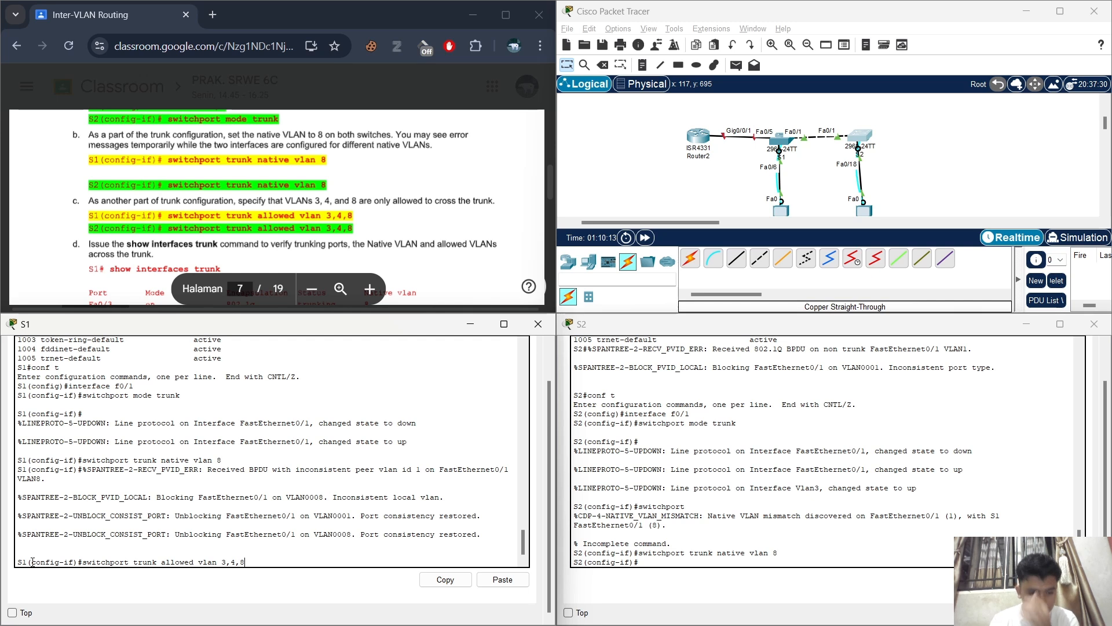
key("Return")
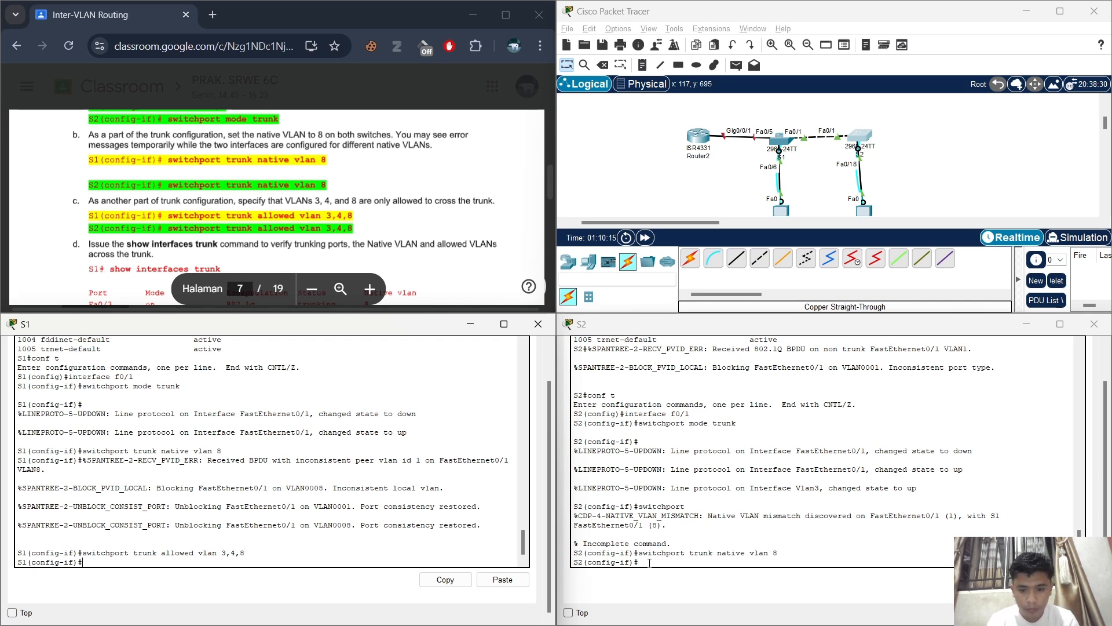
- Allow only VLANs 3, 4 and 8 across S2's f0/1 trunk with switchport trunk allowed vlan 3,4,8
left_click(650, 563)
type("swit")
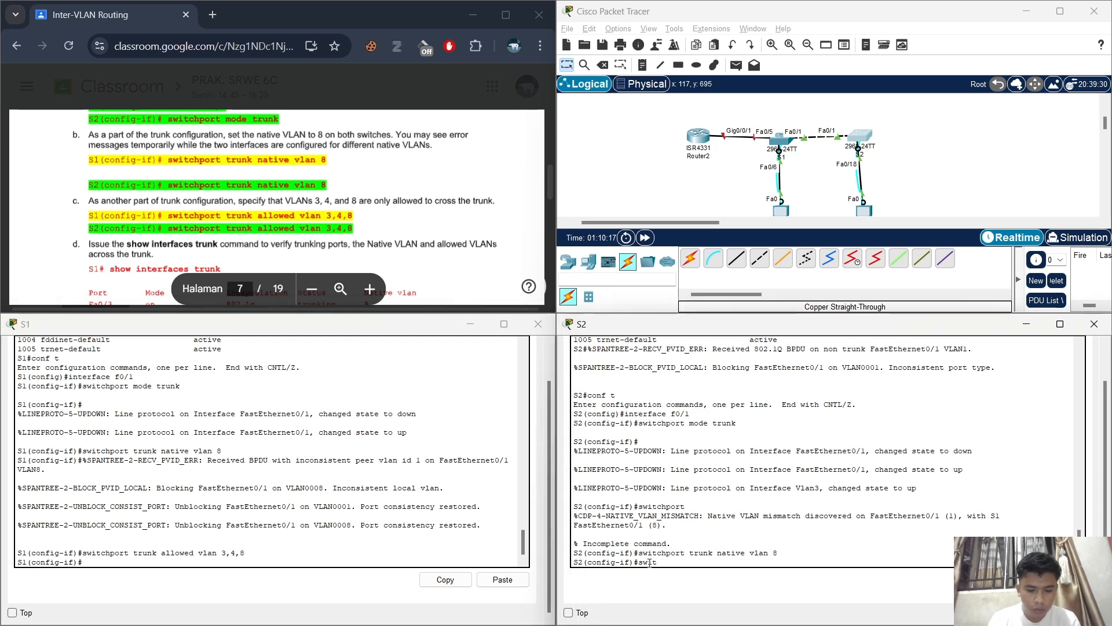
type("chport trunk")
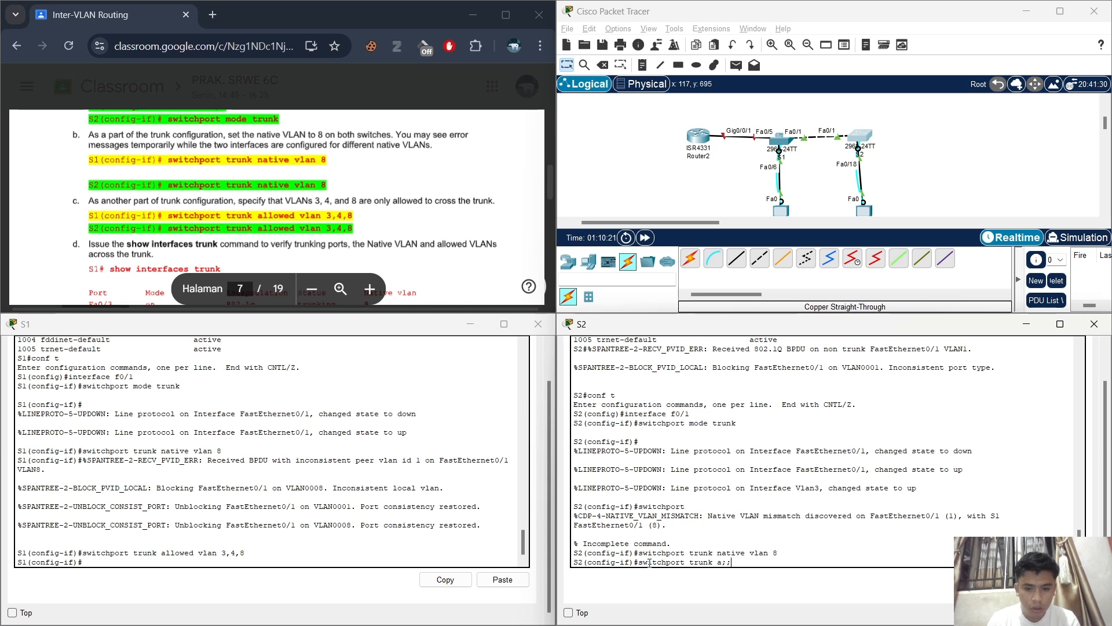
type(" allowed")
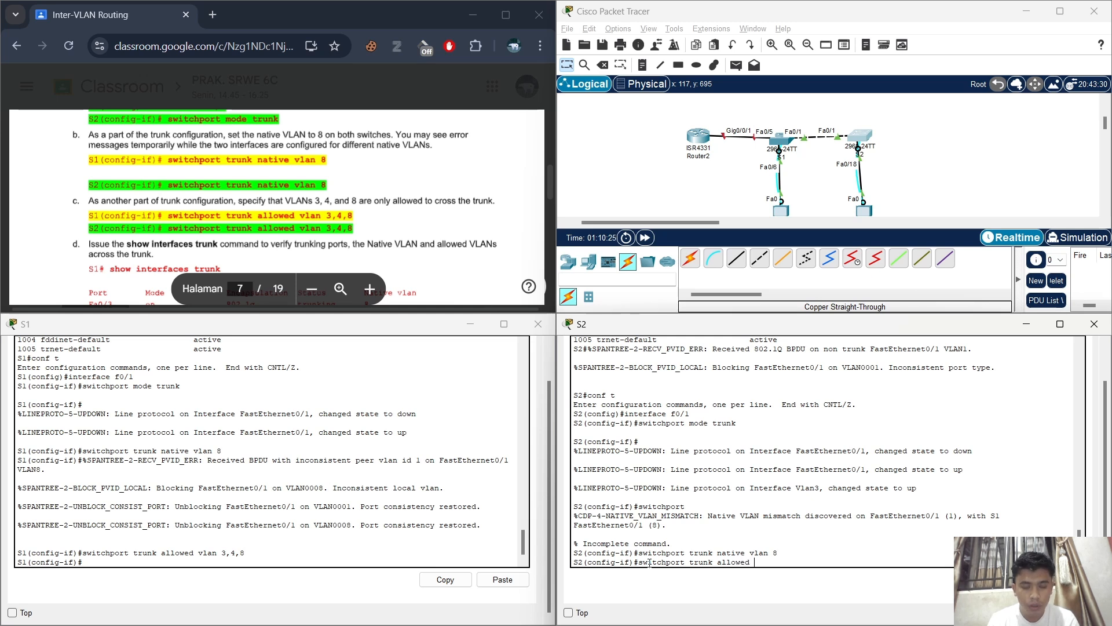
type(" vla")
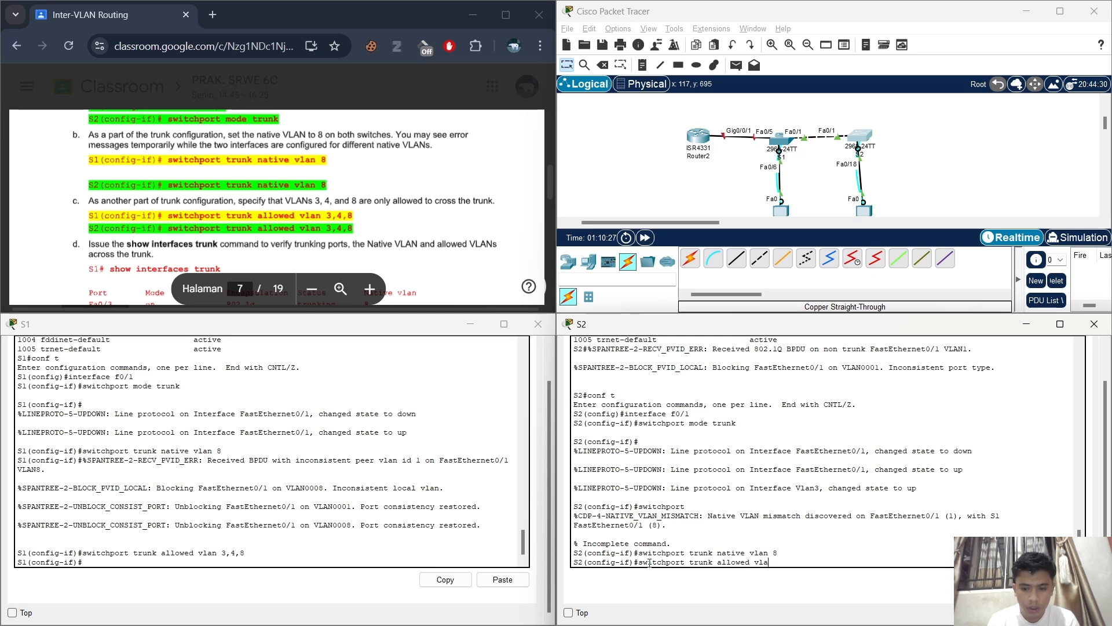
type("mn")
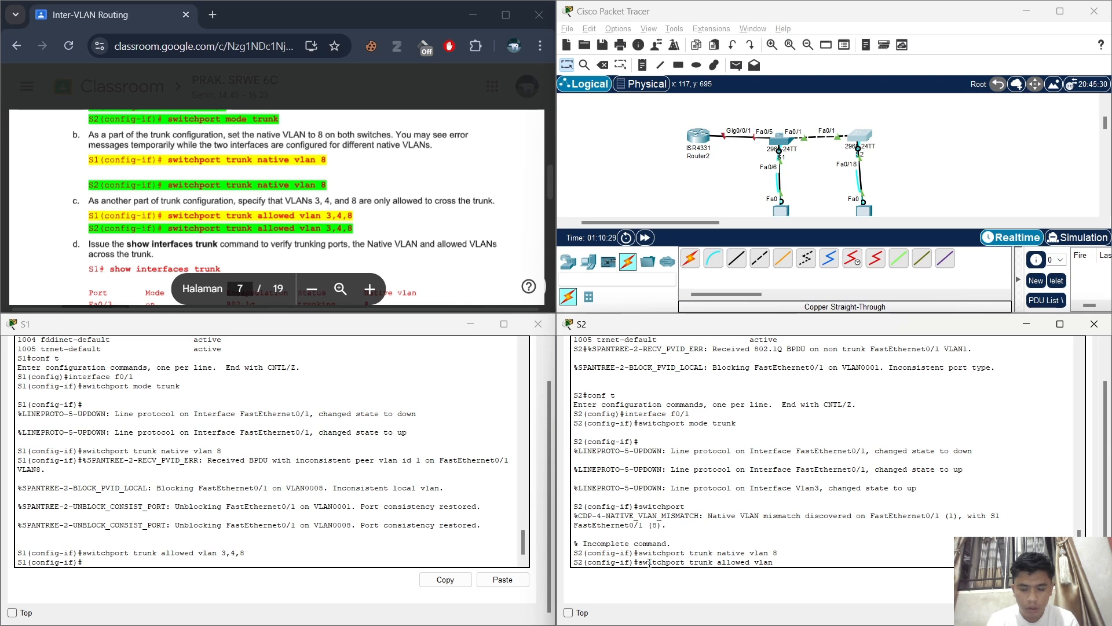
type(" 3,4,")
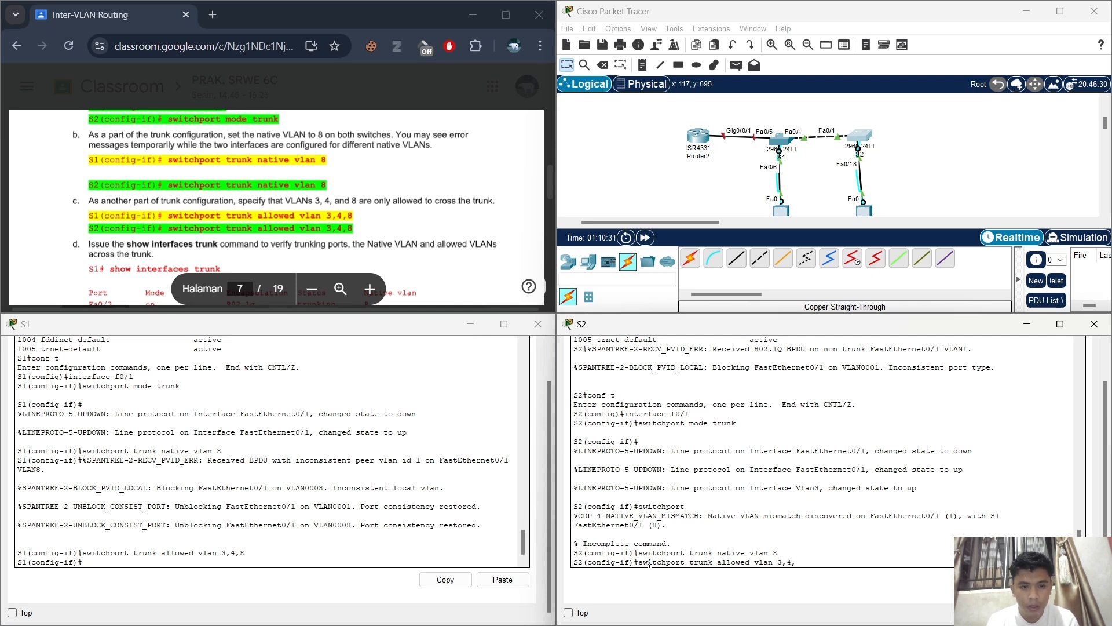
type("8")
key("Return")
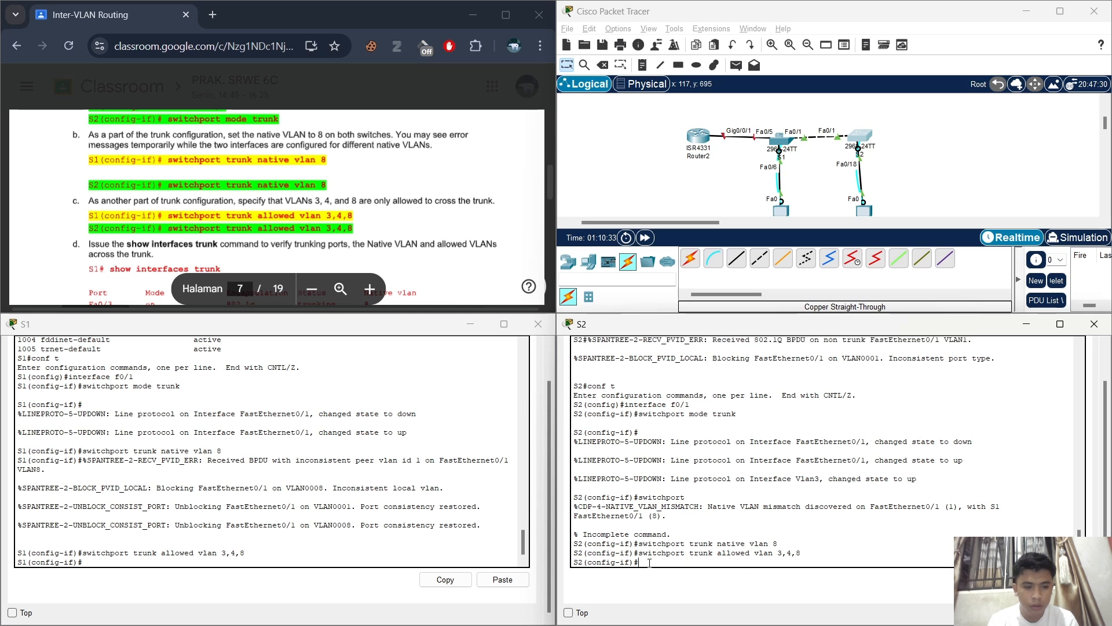
- Following item d of the lab guide, leave configuration mode on S1 with exit twice to return to privileged EXEC mode
scroll(403, 239, "down", 3)
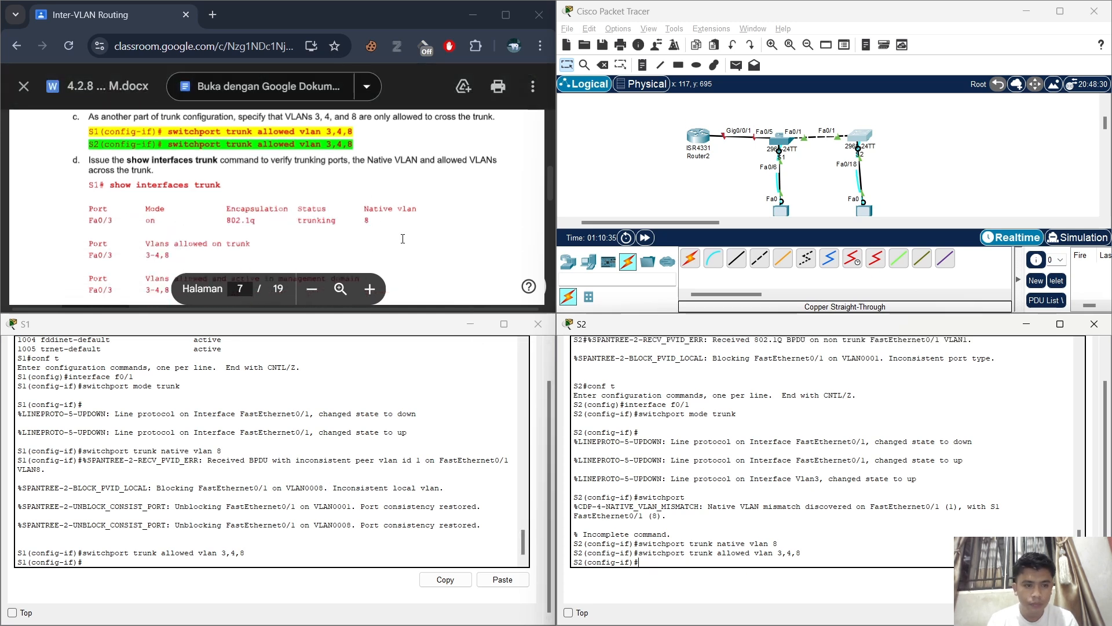
left_click(122, 563)
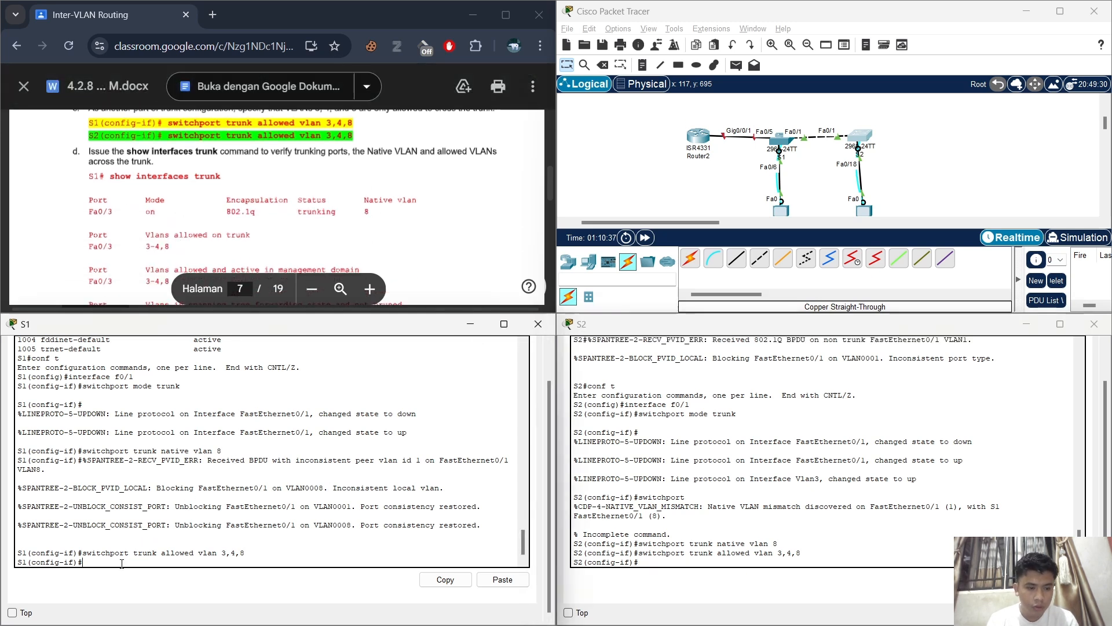
type("exit")
key("Return")
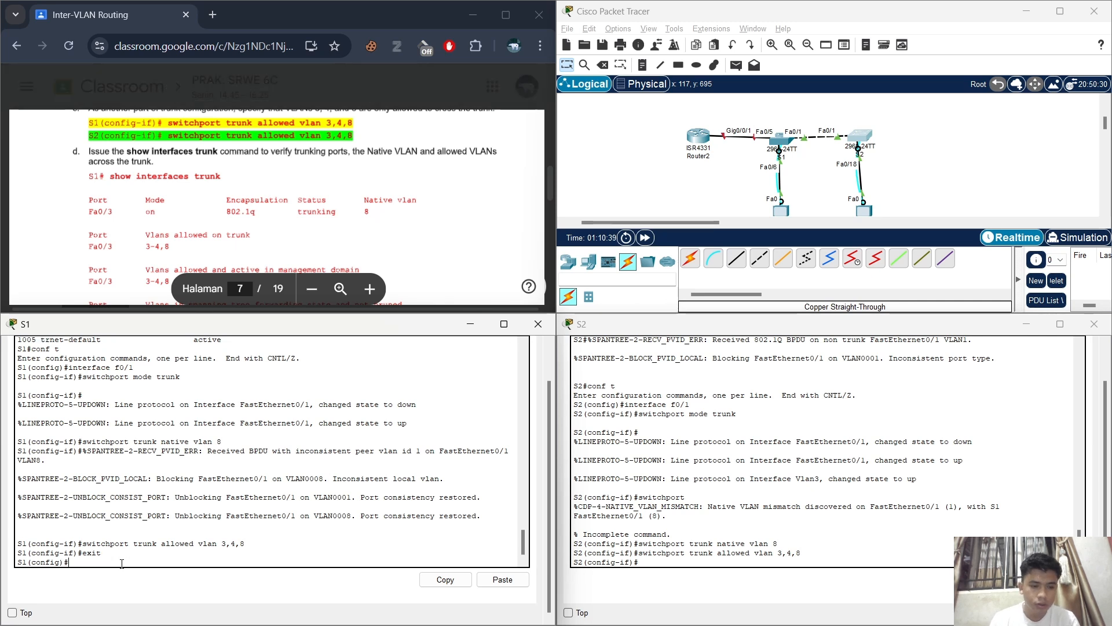
type("exit")
key("Return")
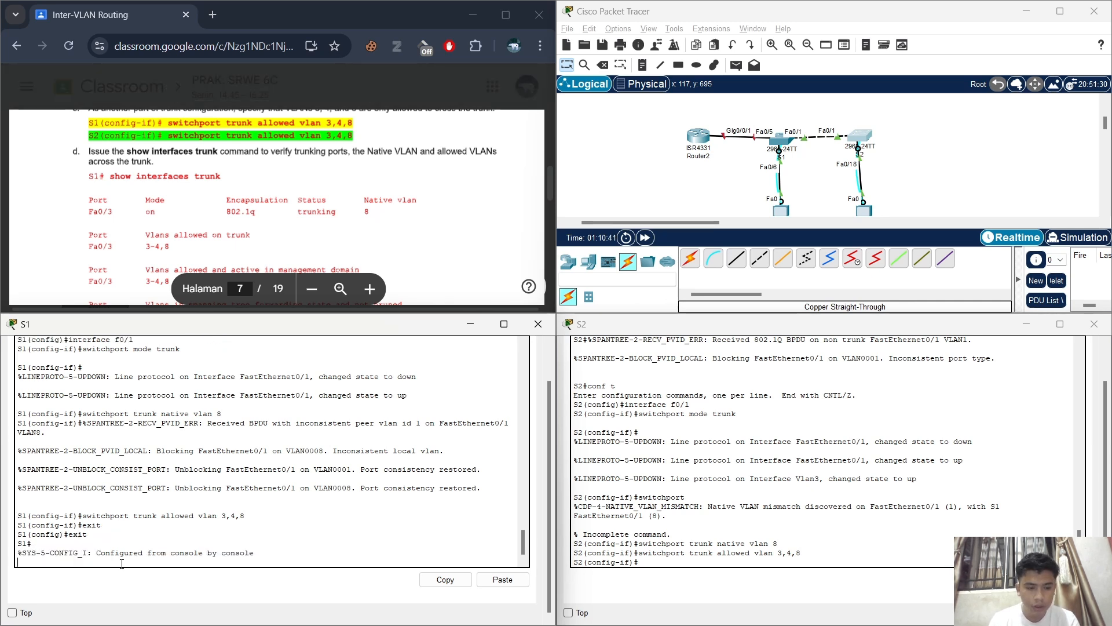
key("Return")
- Verify the trunking port, native VLAN and allowed VLANs on S1 with show interface trunk
type("s")
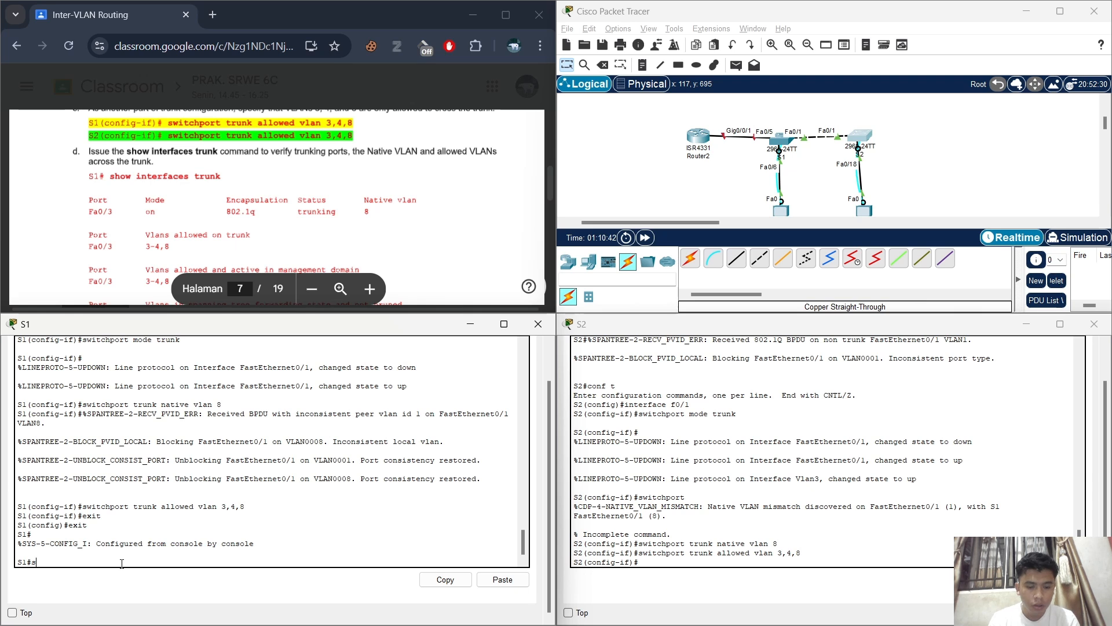
type("how interface")
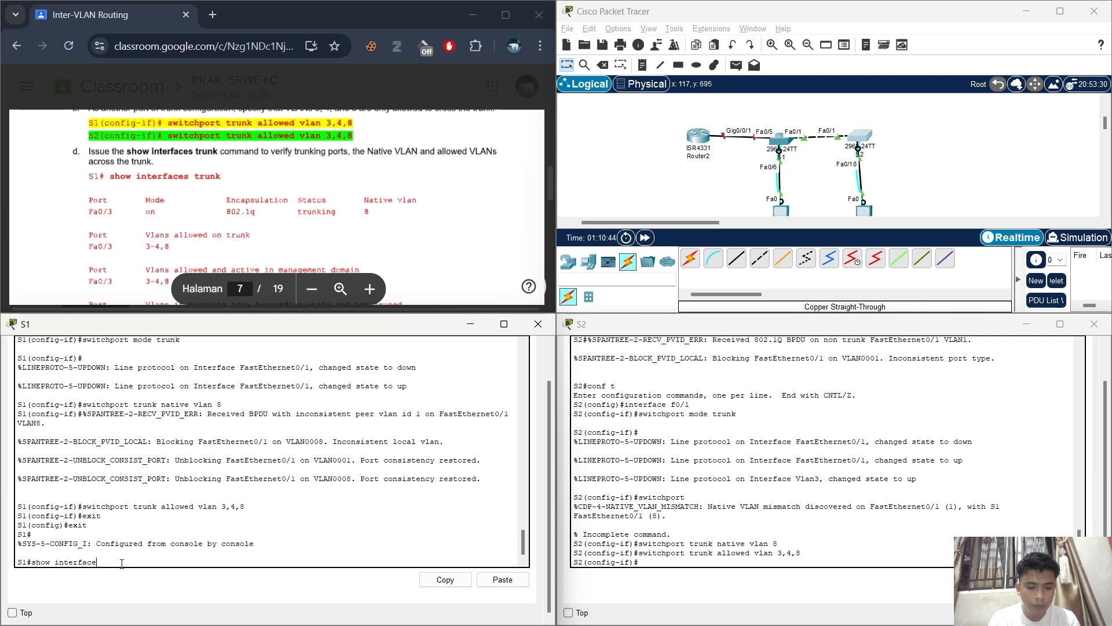
type(" tu")
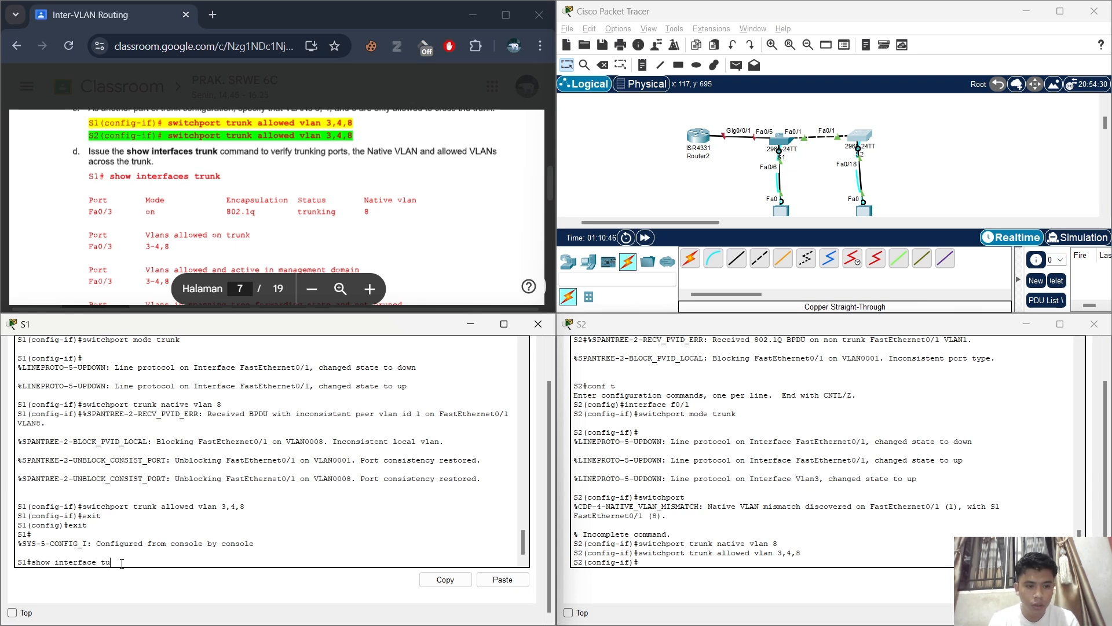
type("rn")
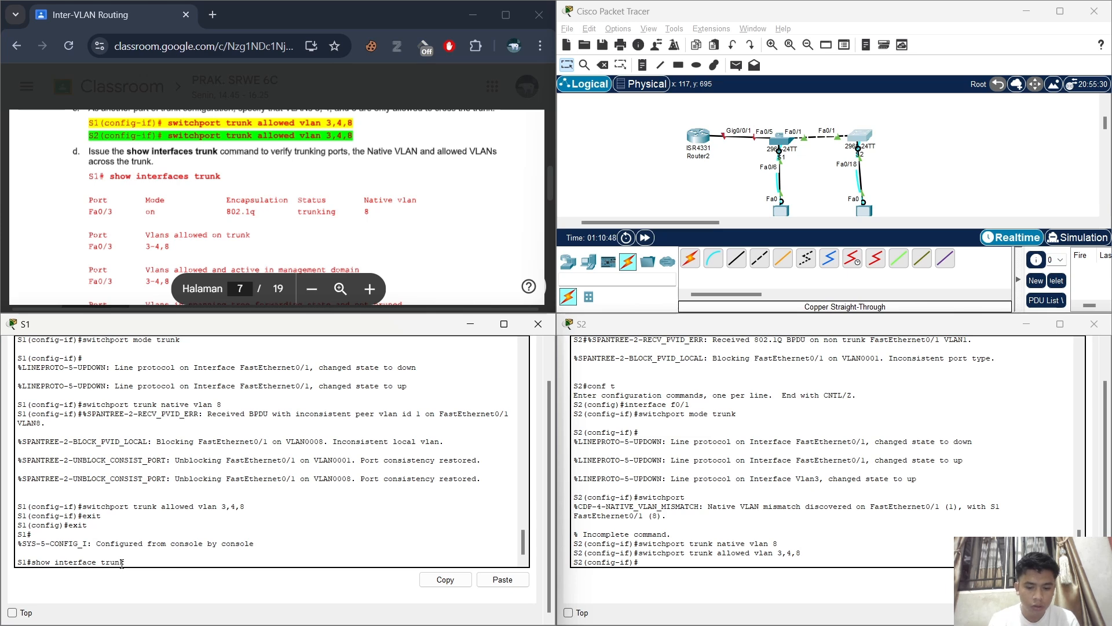
type("k")
key("Return")
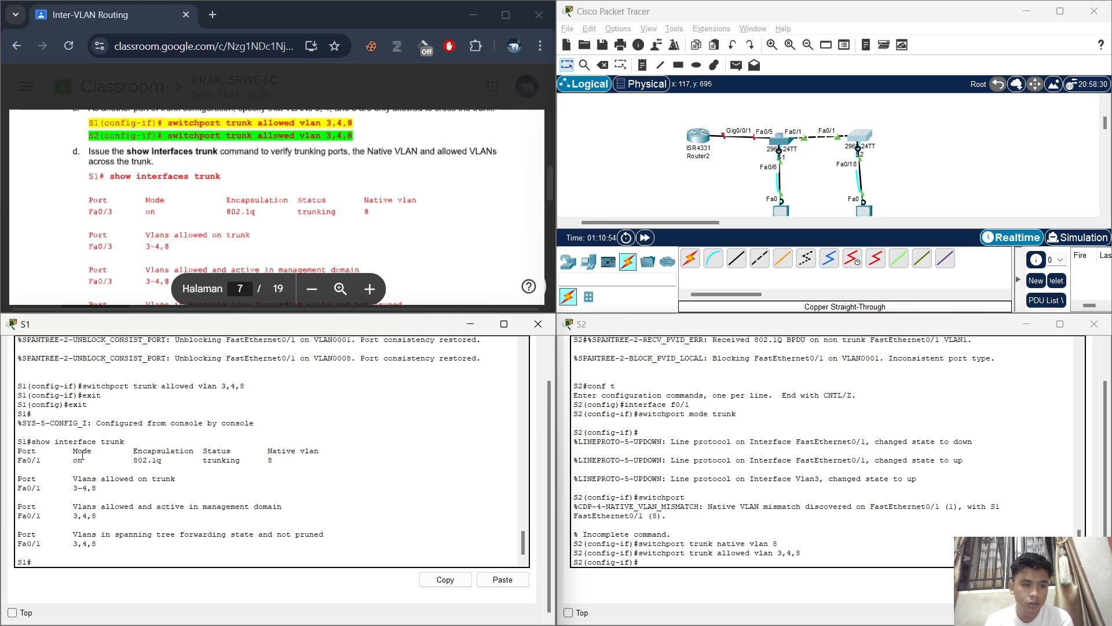
- Following Step 2 of the lab guide, enter global configuration on S1 with conf t and select interface f0/5
scroll(380, 240, "up", 2)
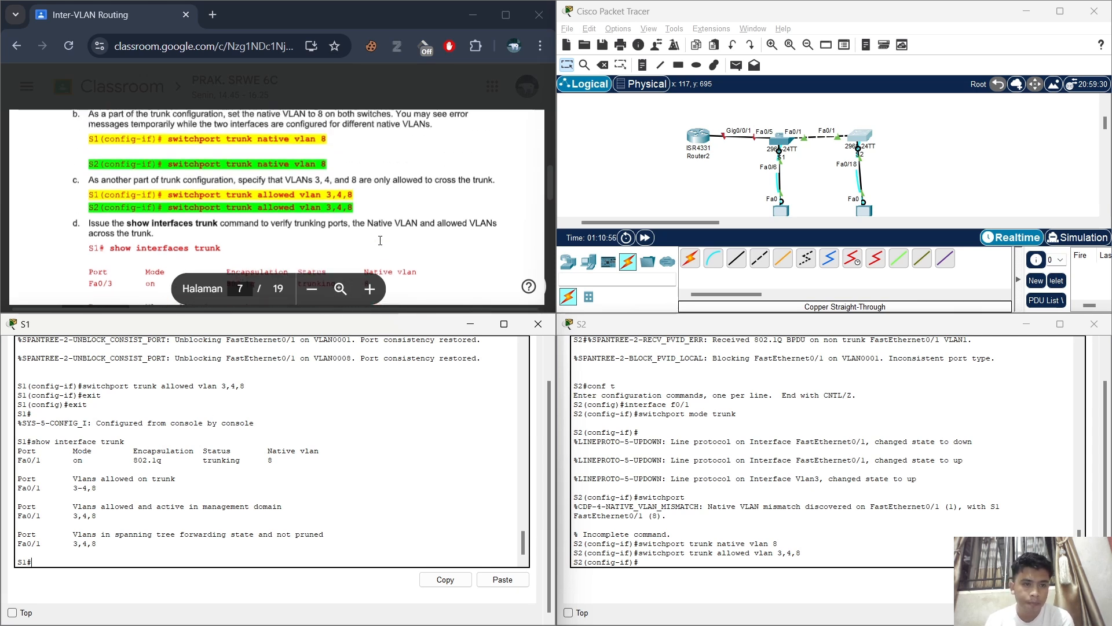
scroll(380, 239, "up", 2)
scroll(380, 240, "down", 1)
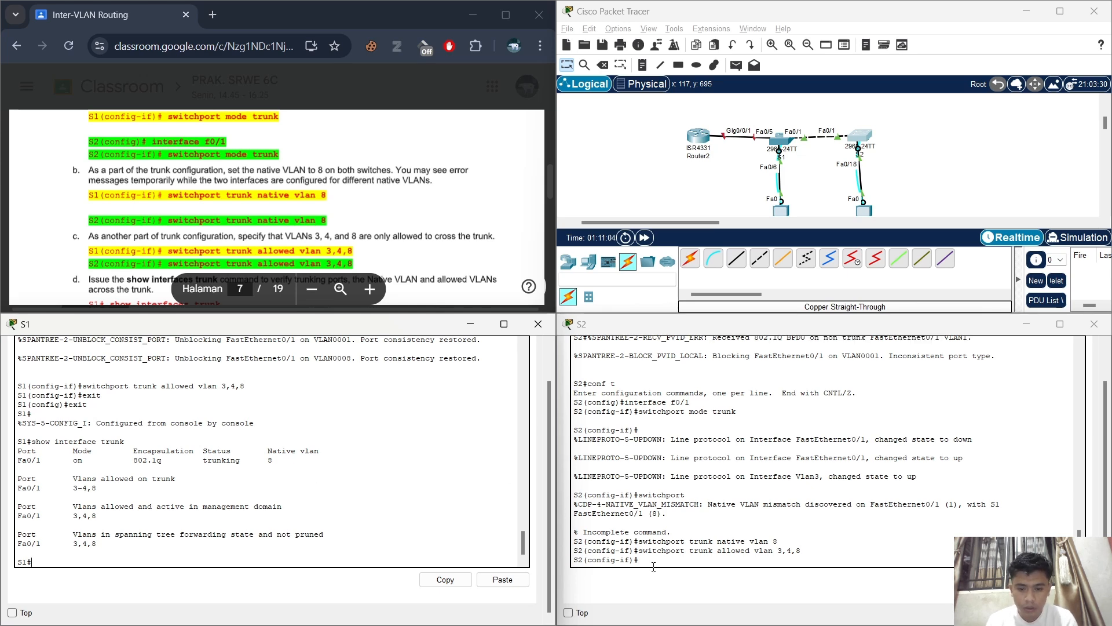
scroll(406, 296, "down", 3)
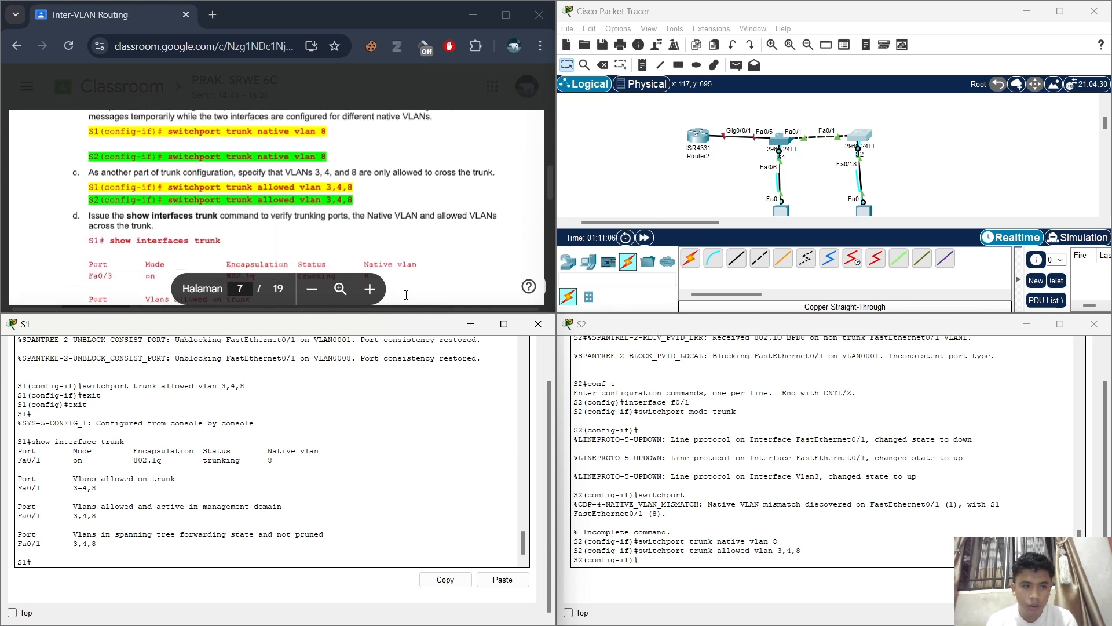
scroll(407, 295, "down", 6)
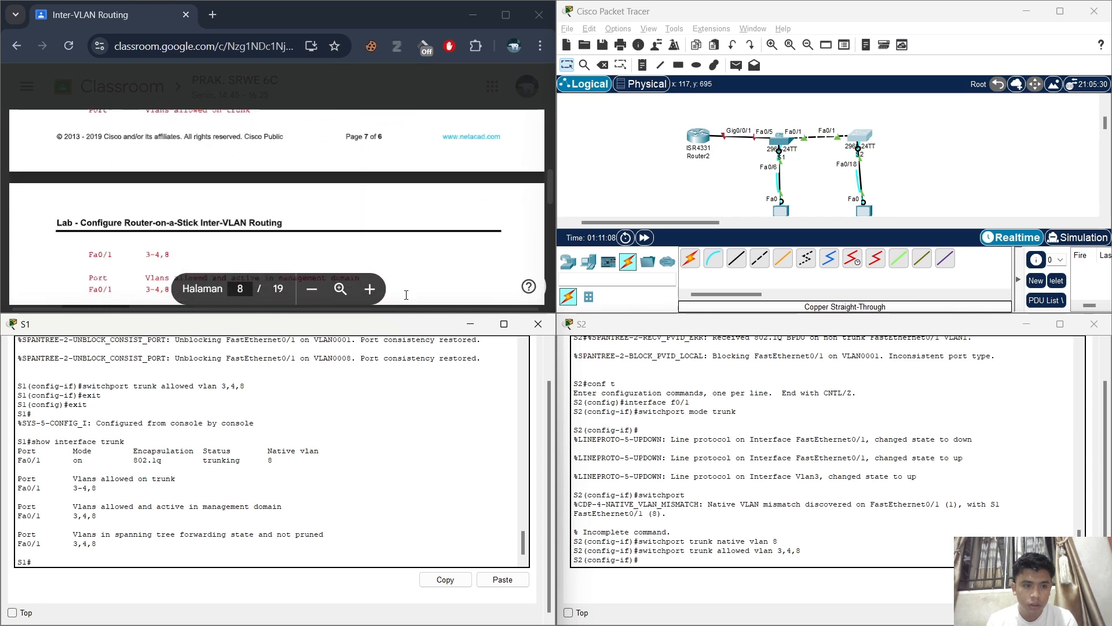
scroll(406, 296, "down", 2)
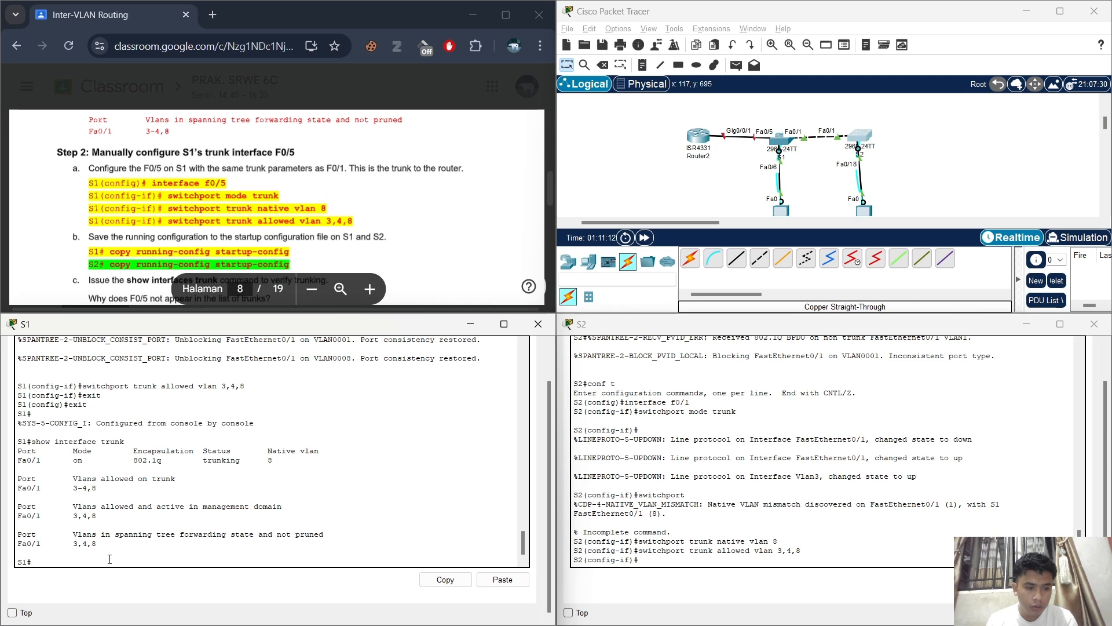
type("conf t")
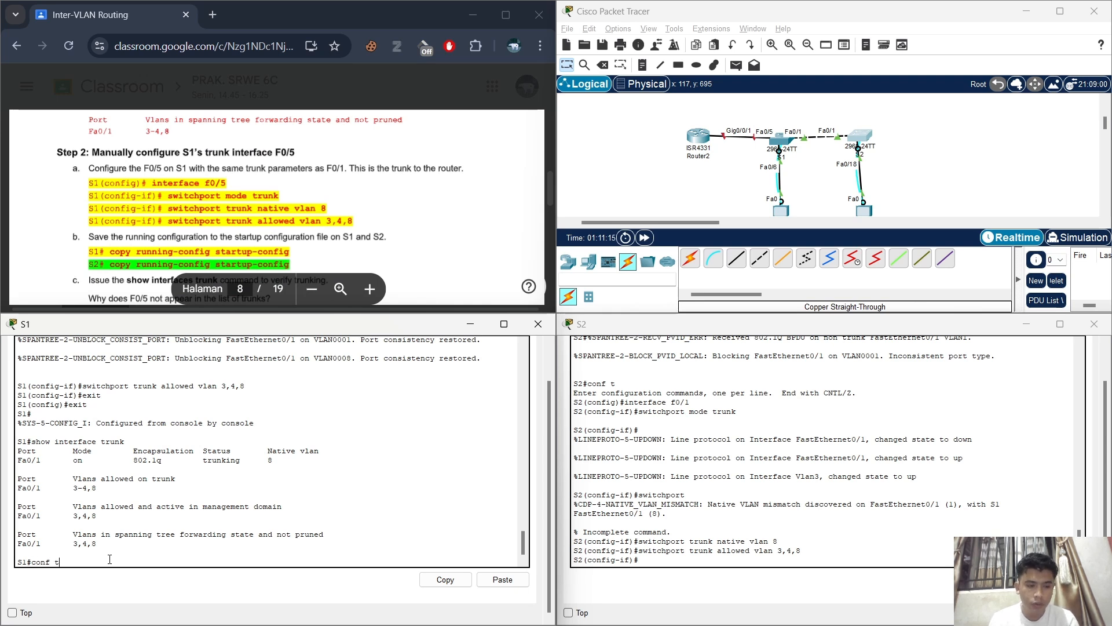
key("Return")
type("interfac")
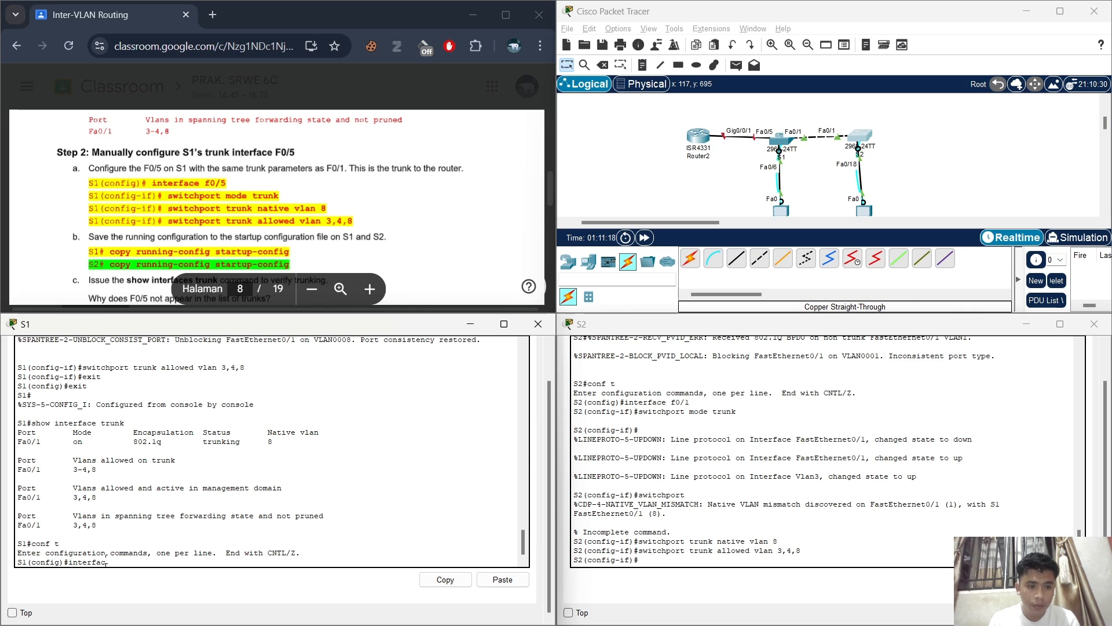
type("e f")
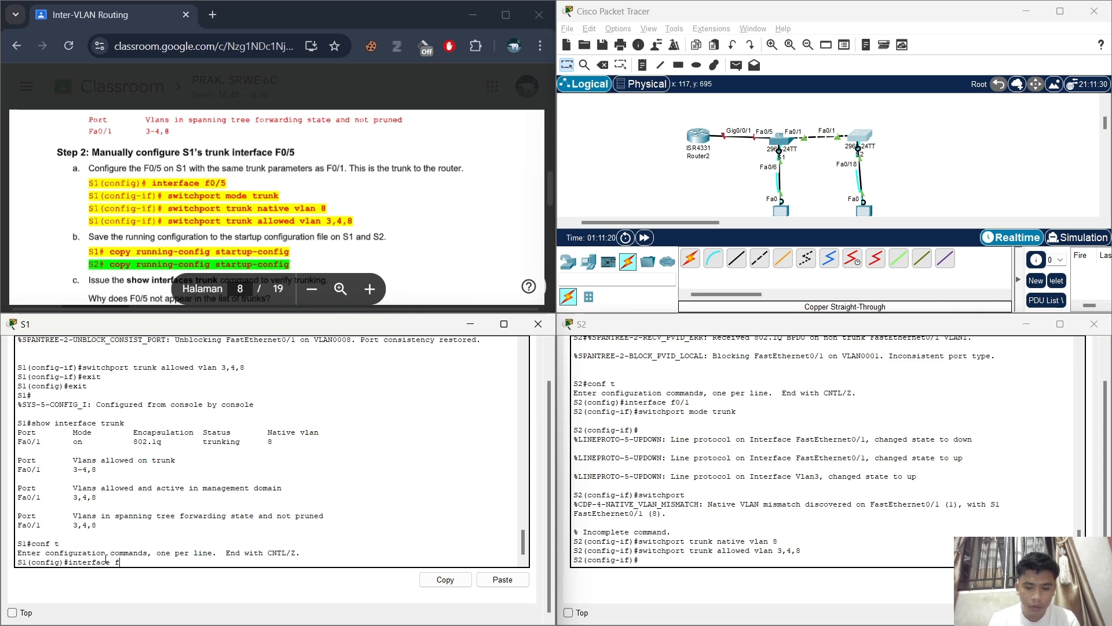
type("0/5")
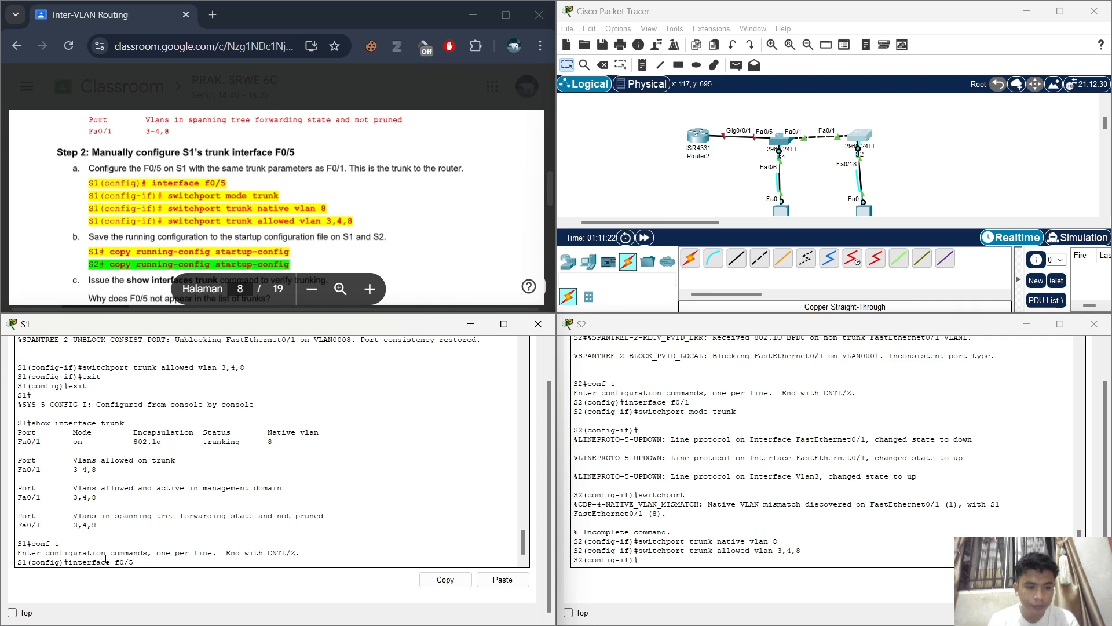
key("Return")
- Set S1's f0/5 interface to trunking with switchport mode trunk
type("s")
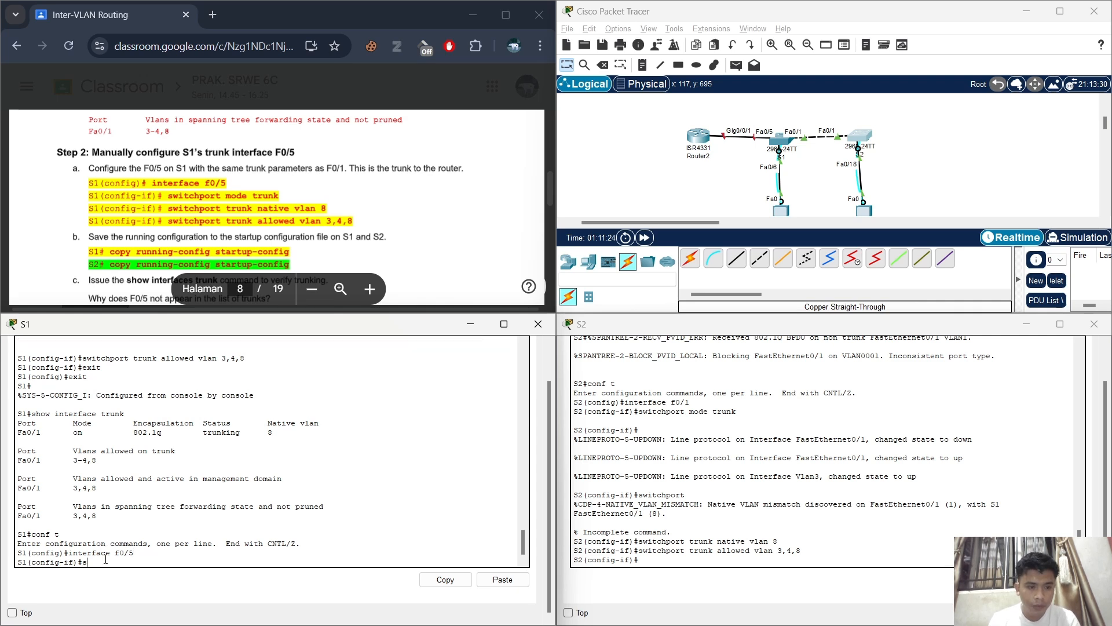
type("witch")
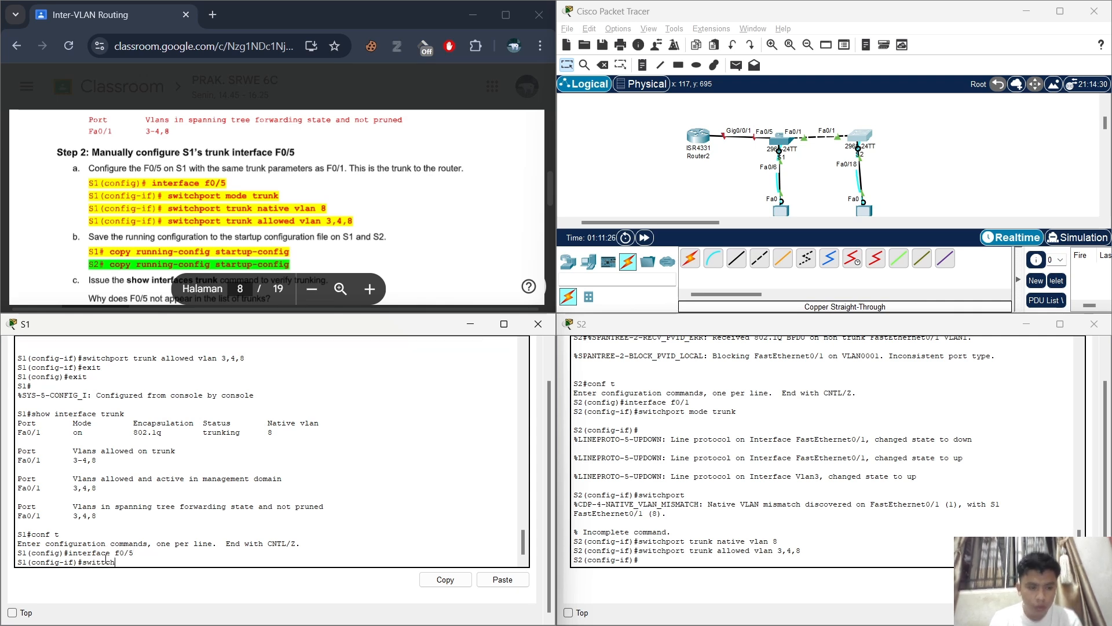
type("po")
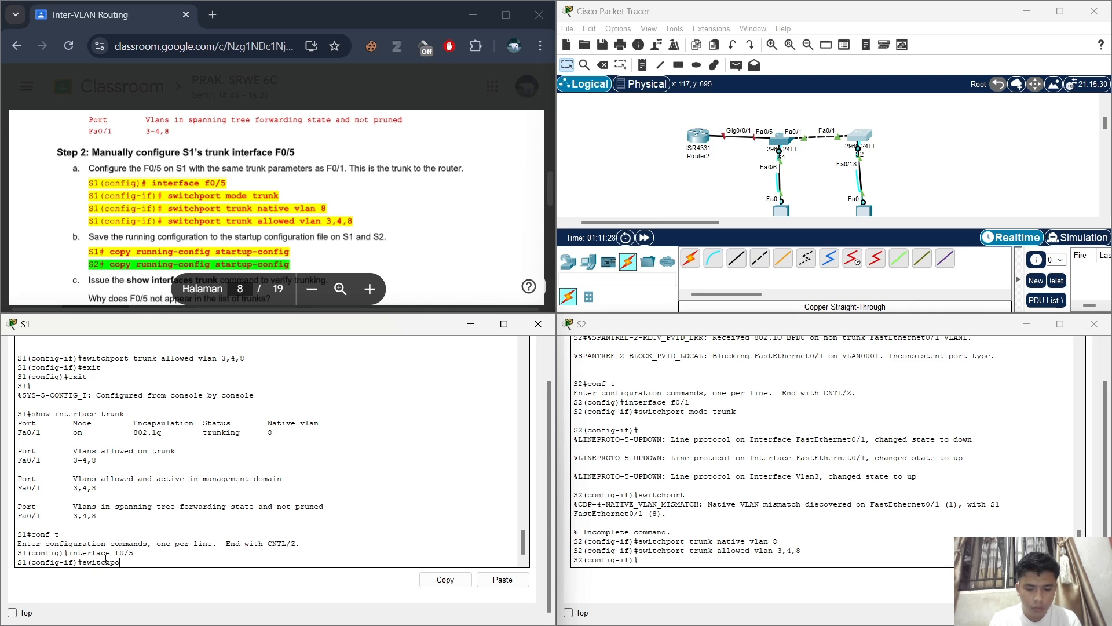
type("rt mode")
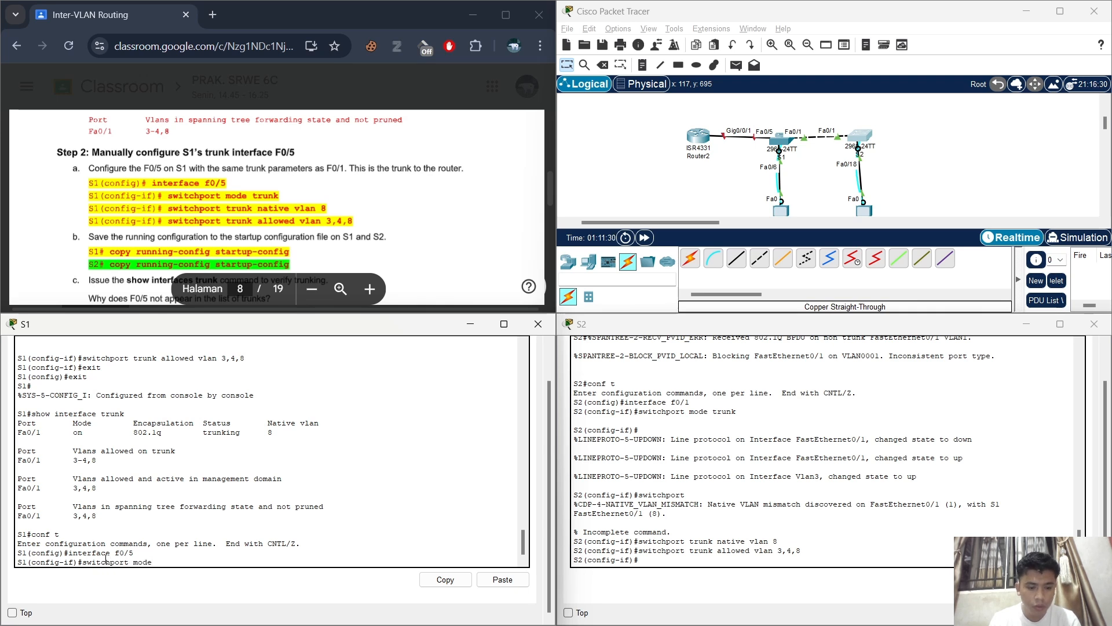
type(" trunk")
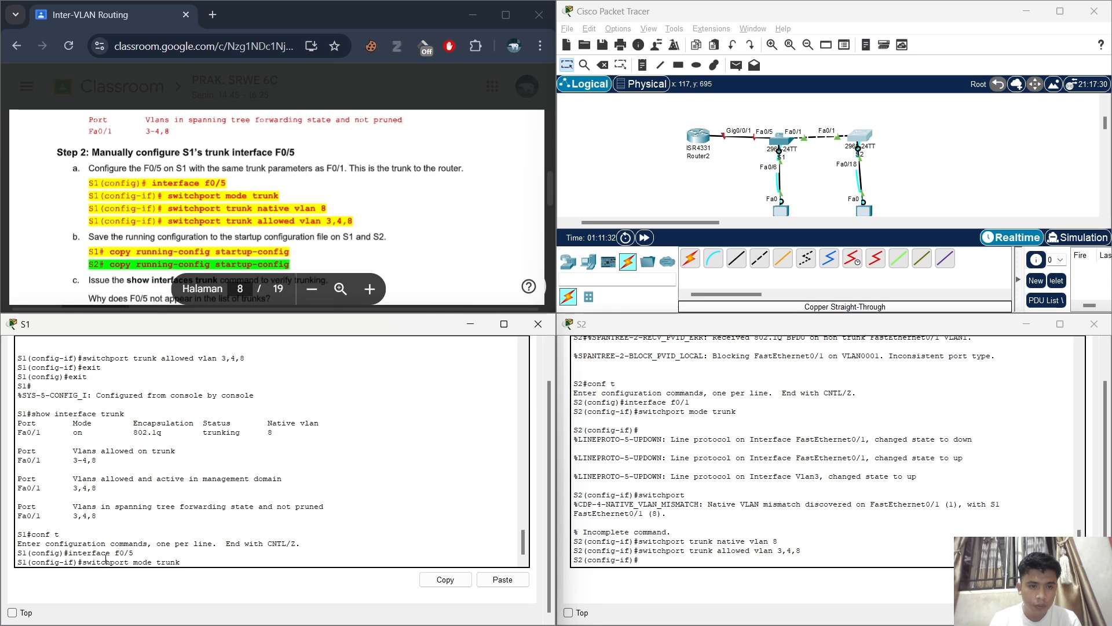
key("Return")
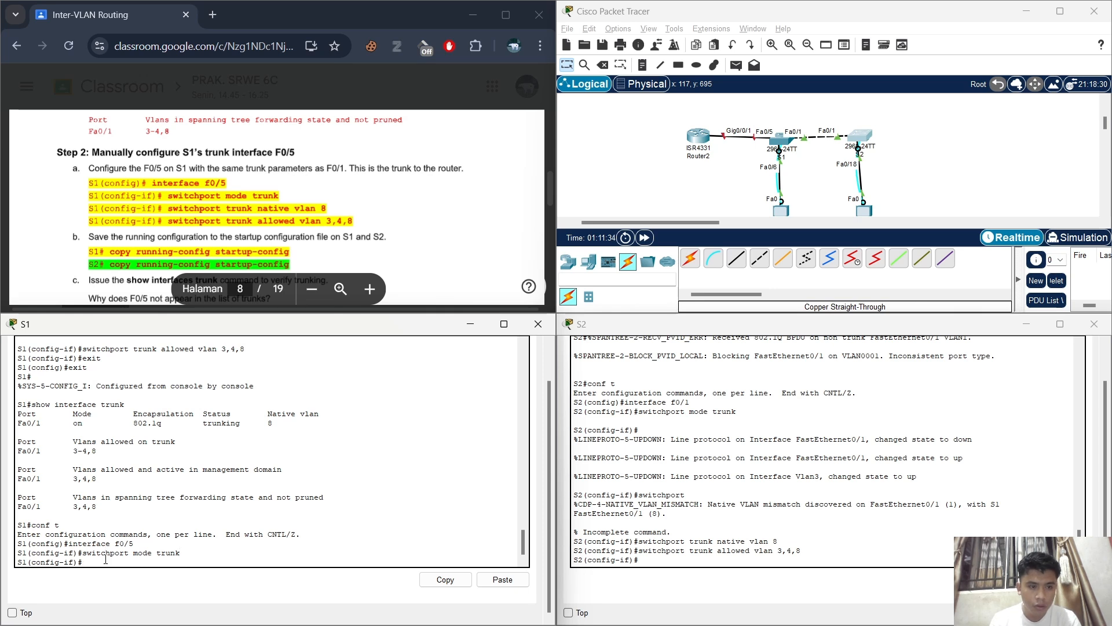
- Set the native VLAN of S1's f0/5 trunk to 8 with switch trunk native vlan 8
type("switch")
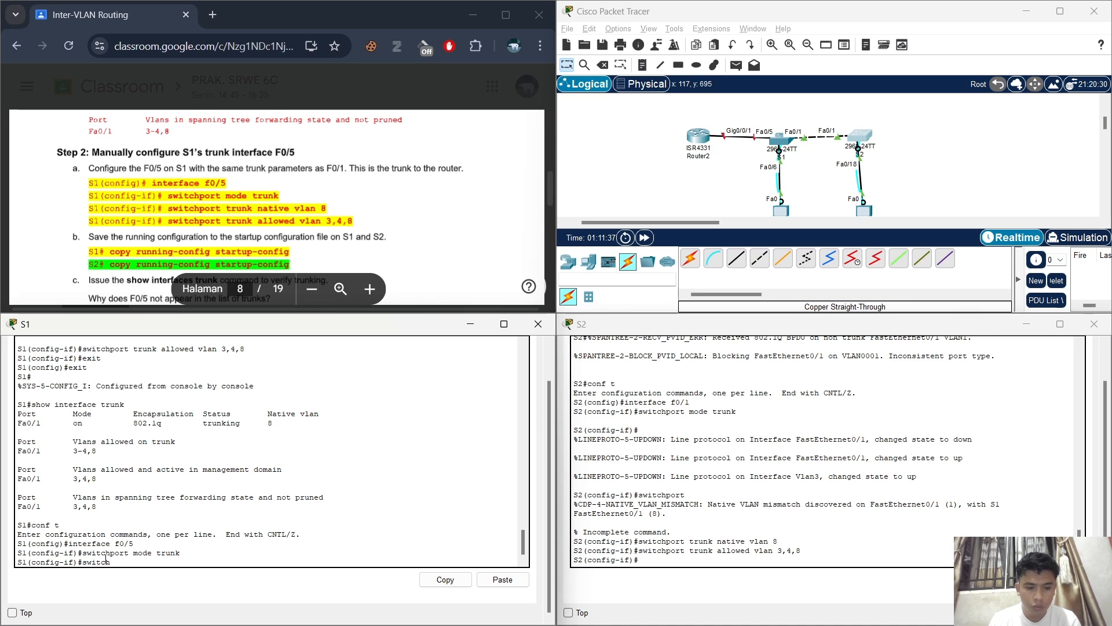
type(" trunk native vlan ")
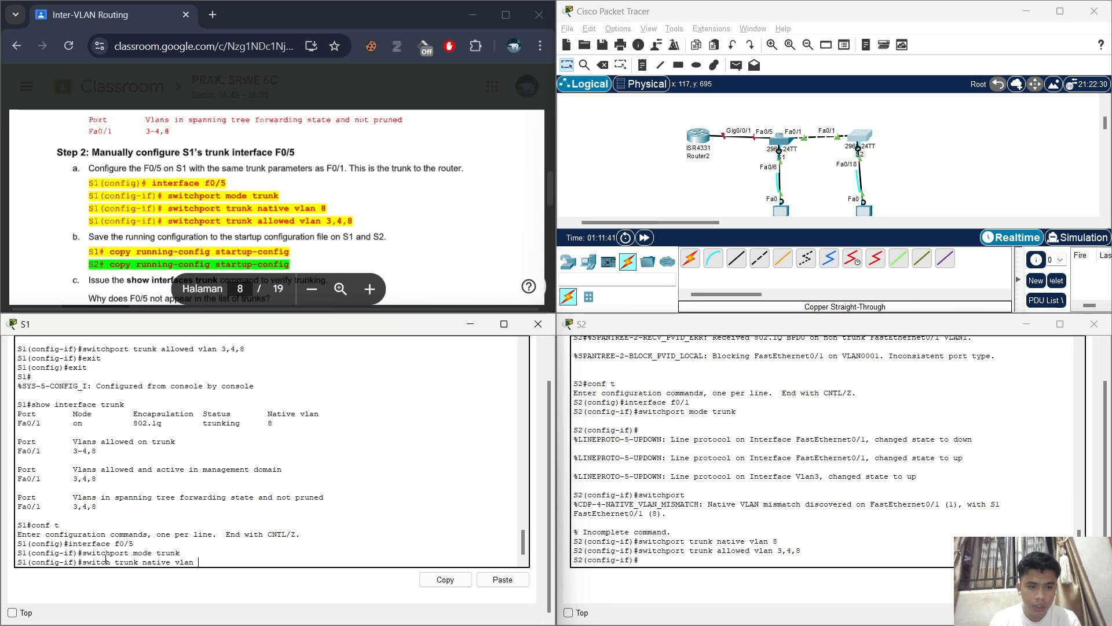
type("8")
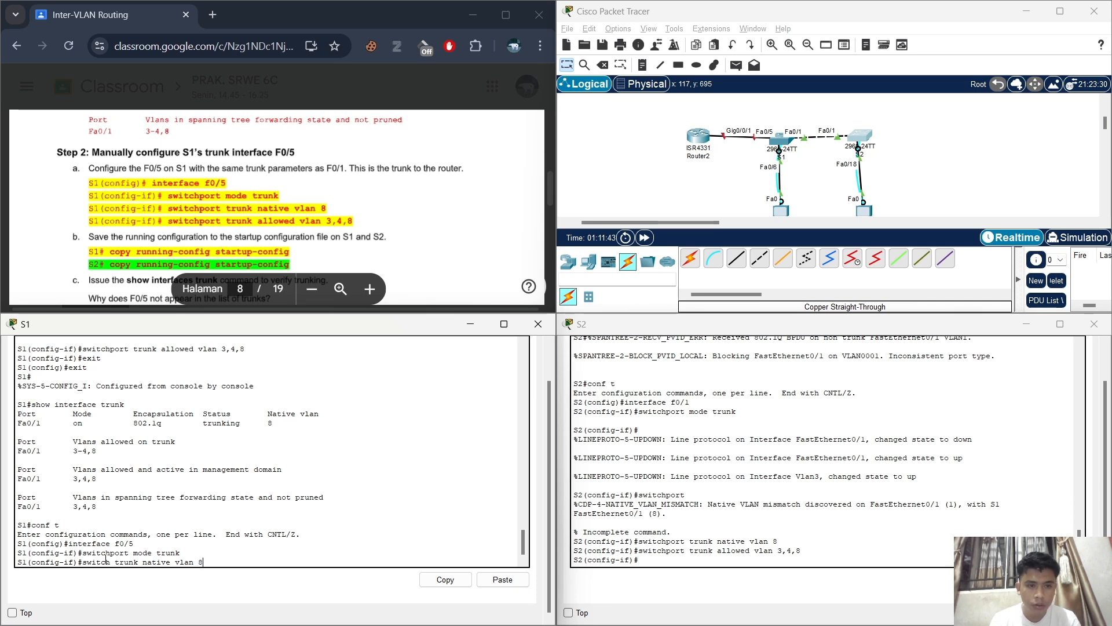
key("Return")
- Allow only VLANs 3, 4 and 8 across S1's f0/5 trunk with switch trunk allowed vlan 3,4,8
type("switch")
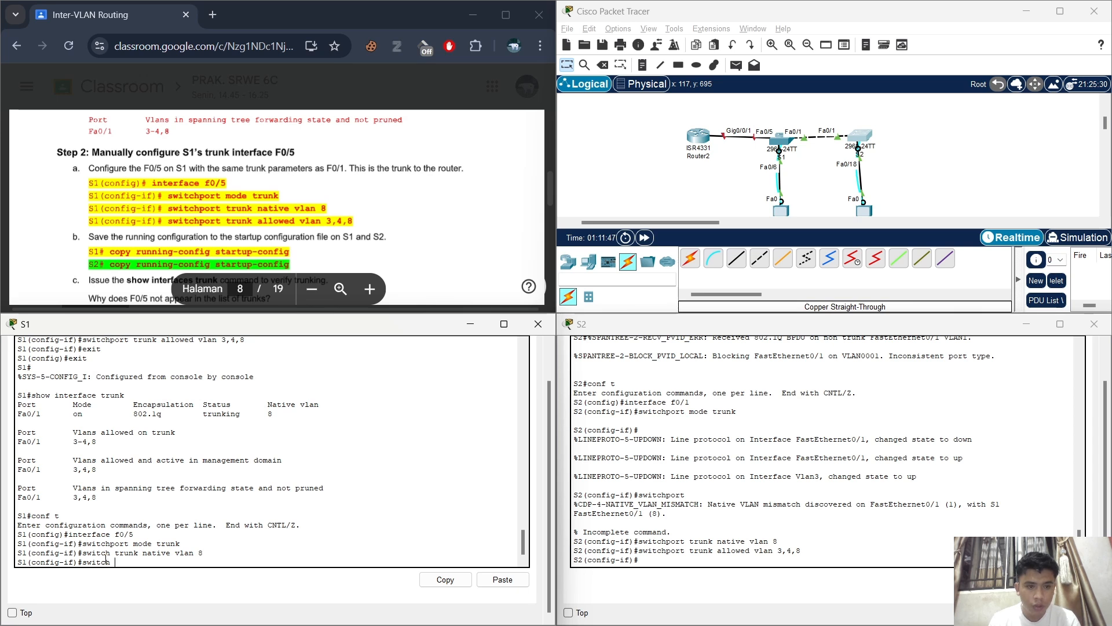
type(" tr")
key("BackSpace")
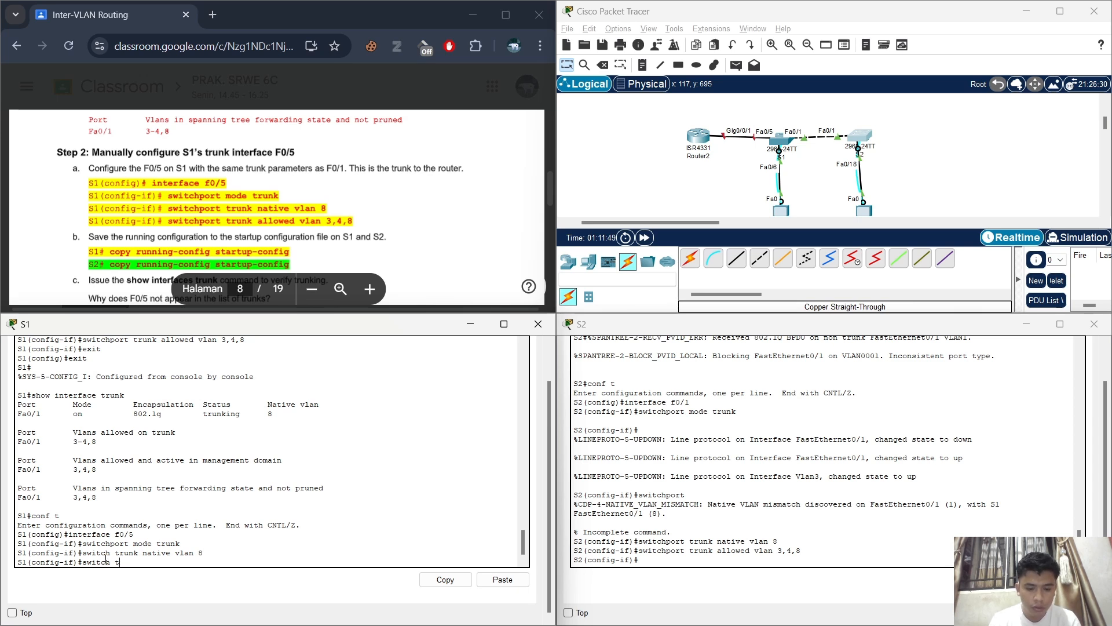
type("runkk a")
key("BackSpace")
key("BackSpace")
key("BackSpace")
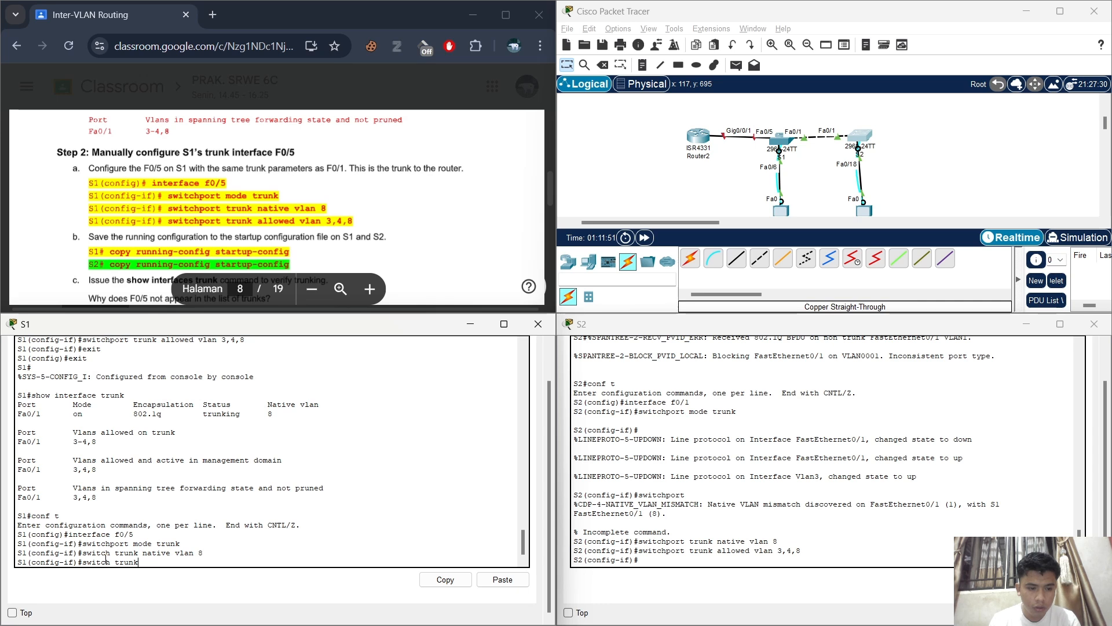
type("allowed vlan")
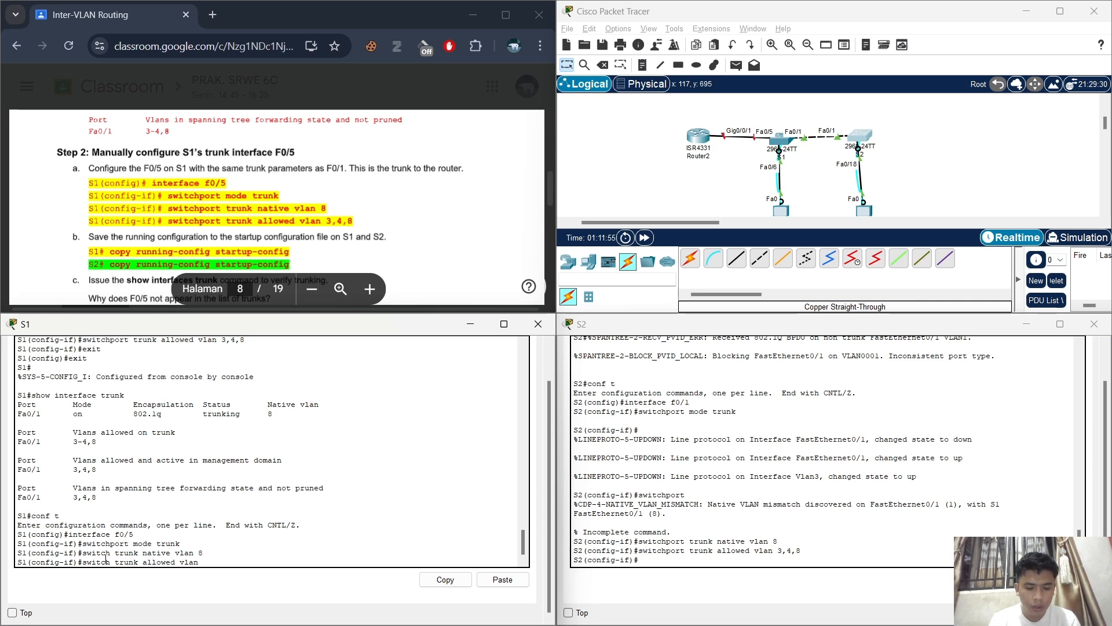
type(" 3,4,")
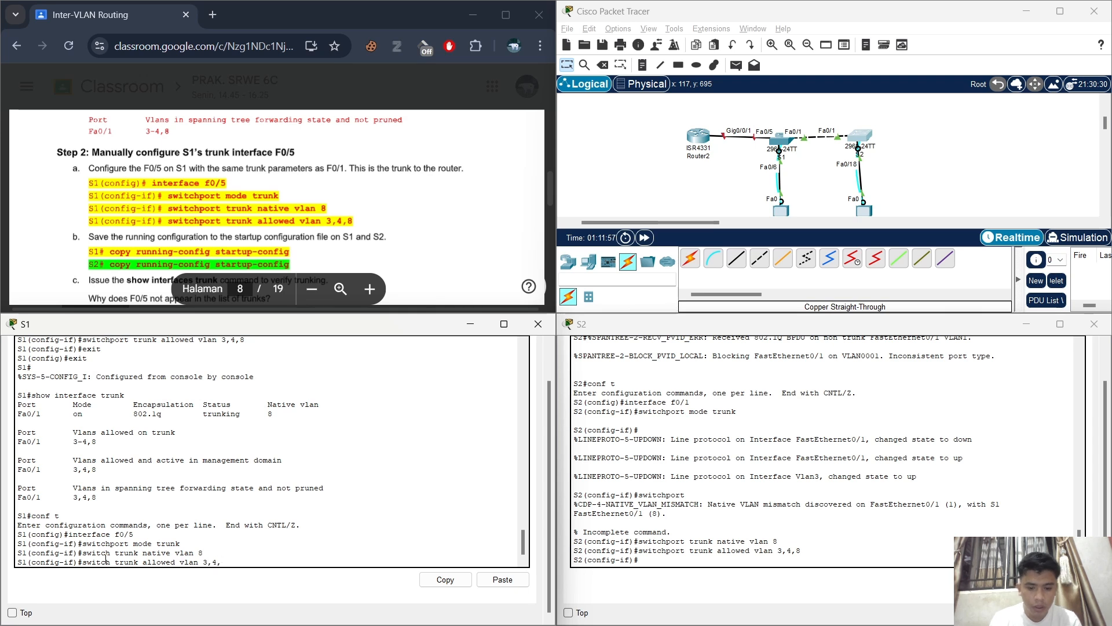
type("8")
key("Return")
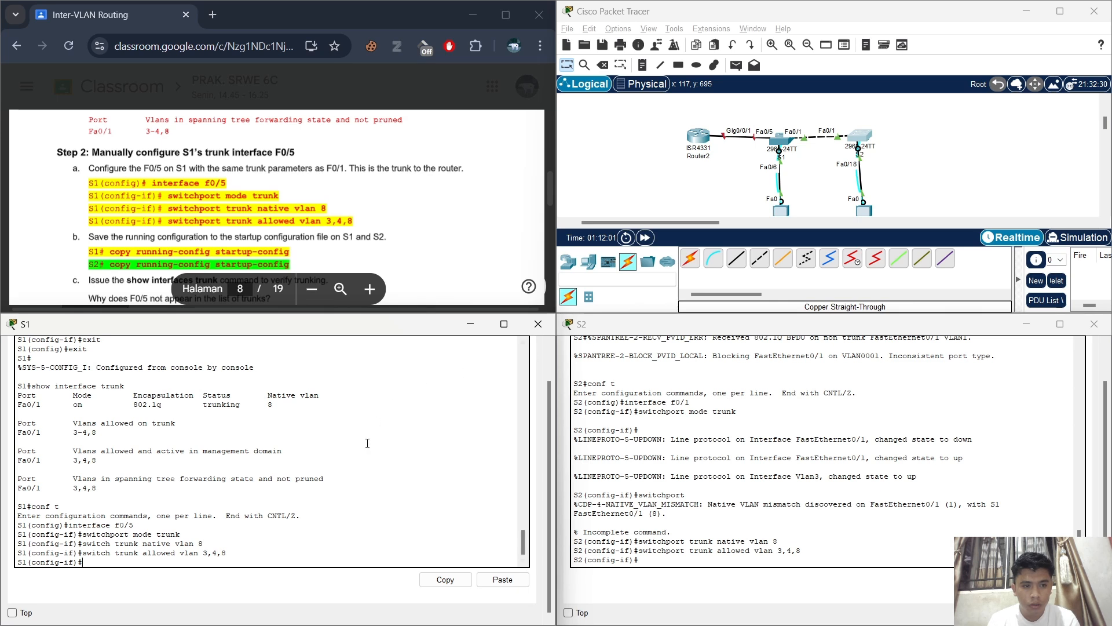
- Leave interface and global configuration on S1 with exit, returning to the privileged EXEC prompt
type("exit")
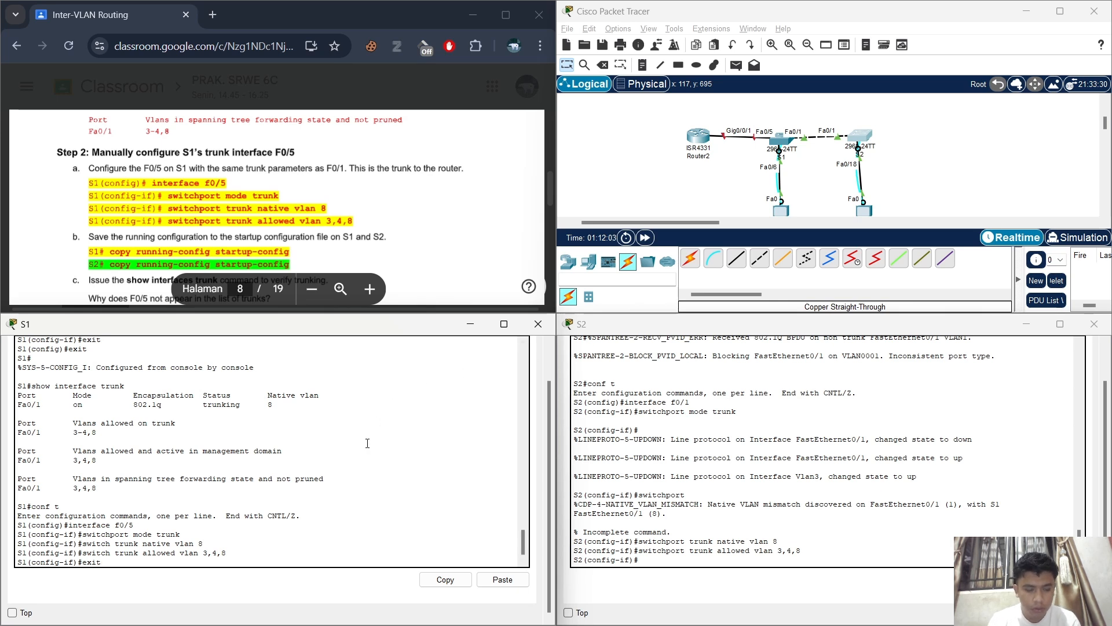
key("Return")
type("exit")
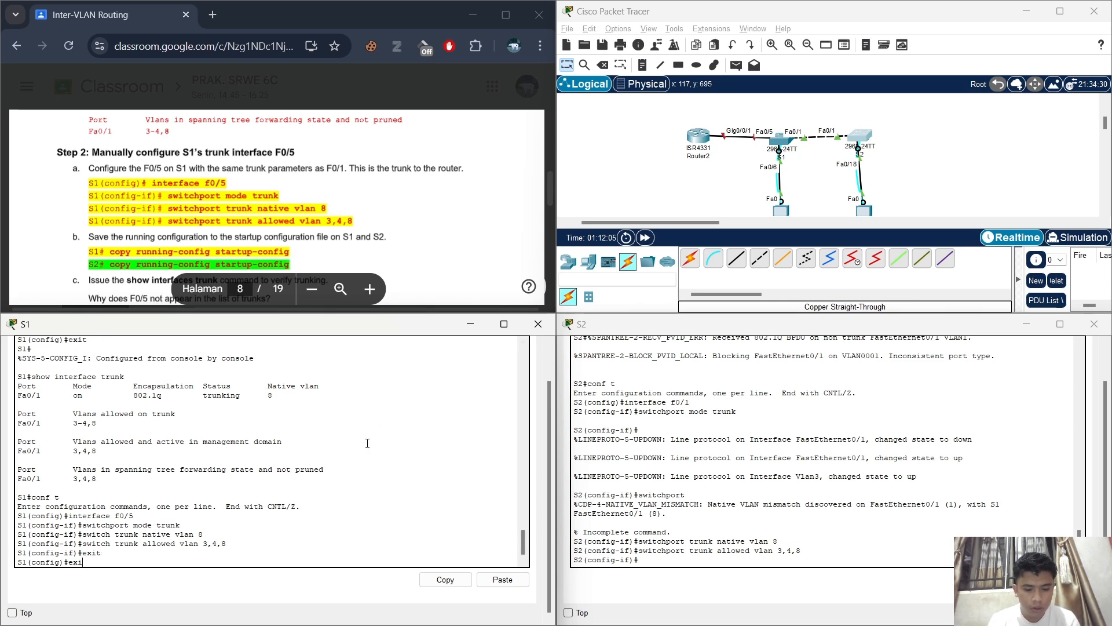
key("Return")
key("Return")
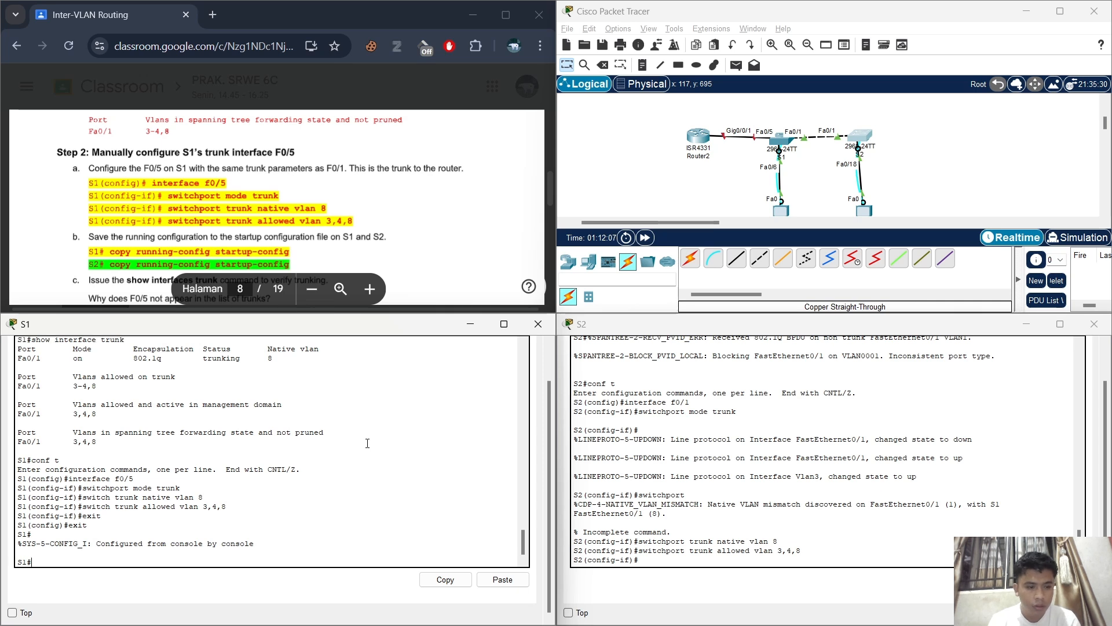
- Try to save S1's configuration with the command copy running-config startuo-config
type("copy")
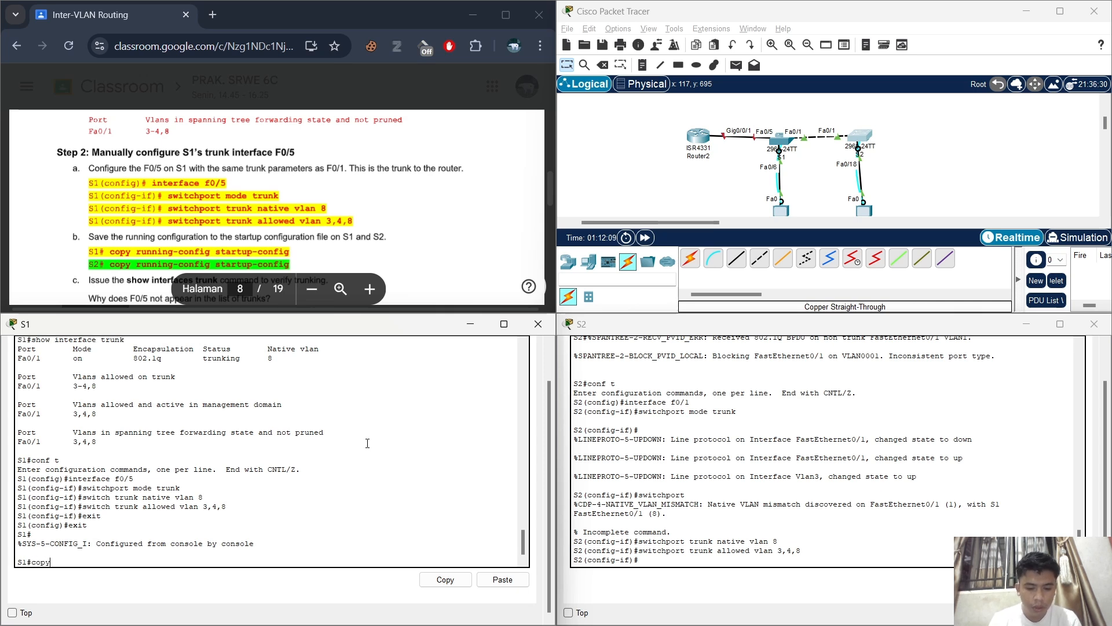
type(" runninf")
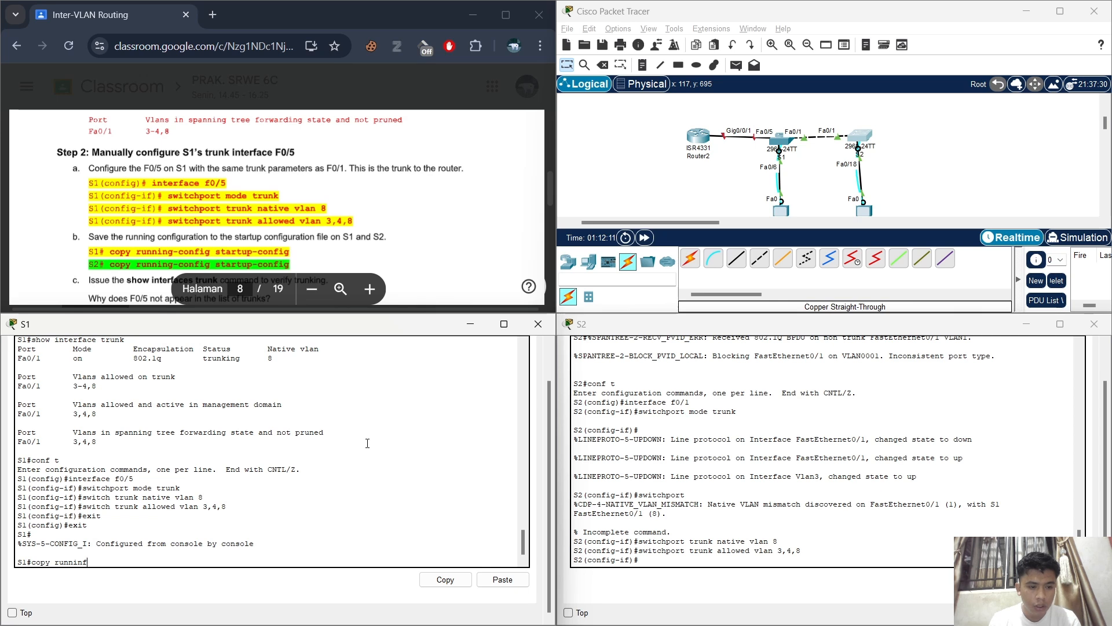
key("BackSpace")
type("g-config start")
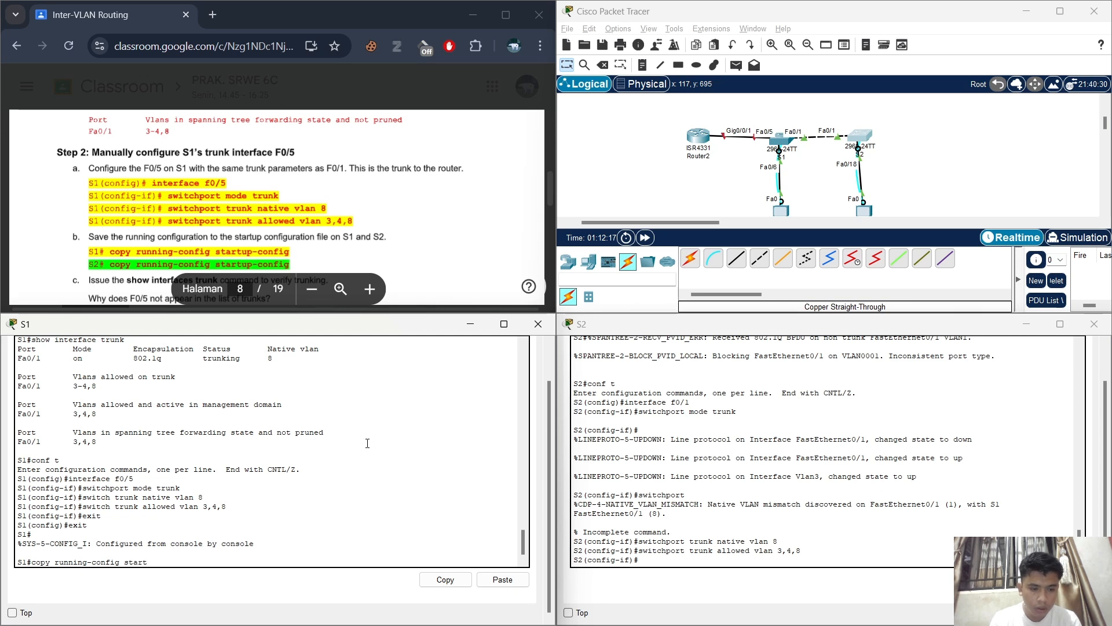
type("uo-cofn")
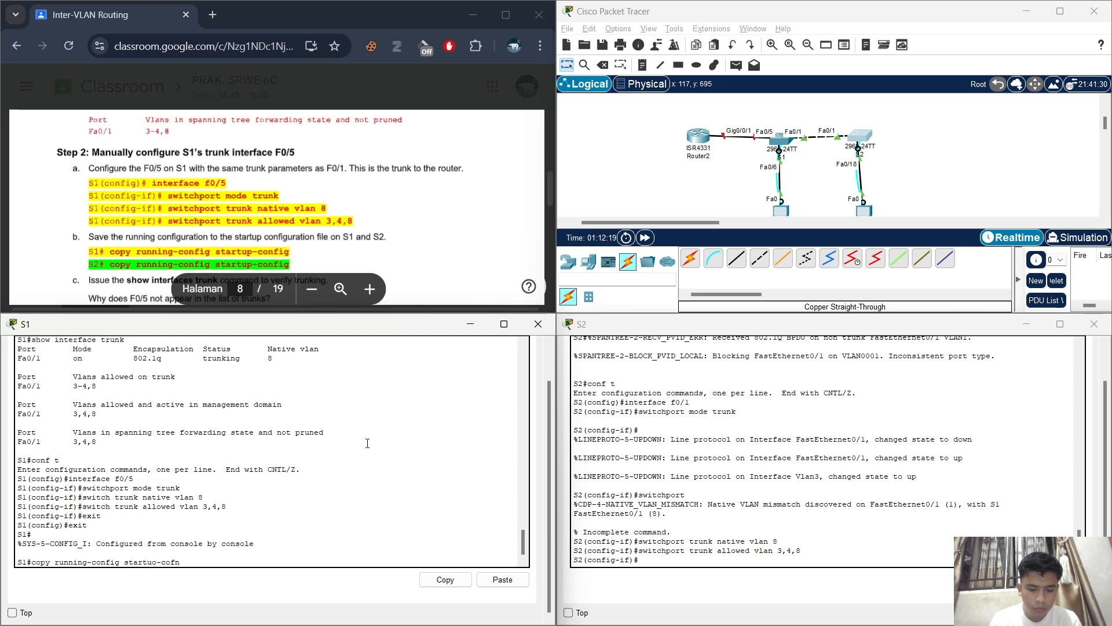
key("BackSpace")
key("BackSpace")
type("nf")
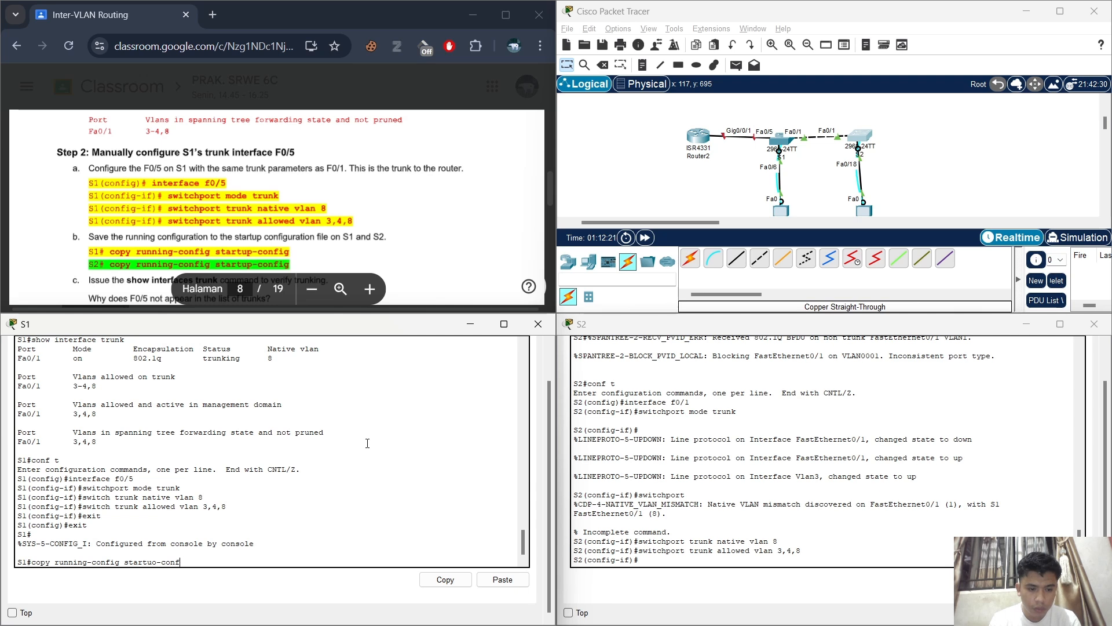
type("ifg")
key("Return")
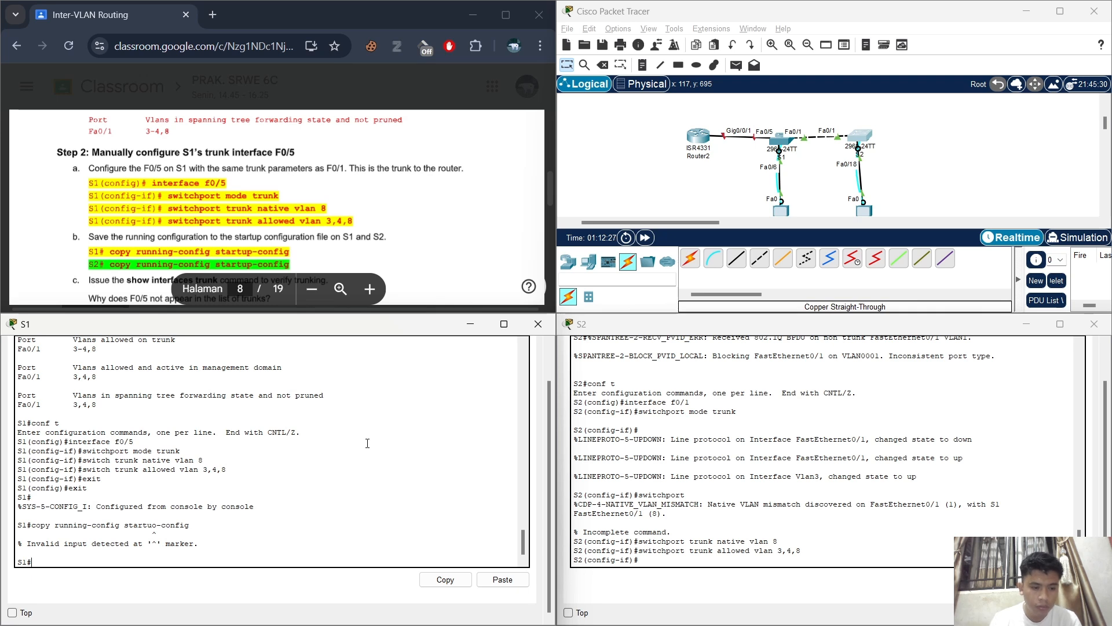
- Save S1's running configuration with copy running-config startup-config, accepting the default destination filename
type("cop")
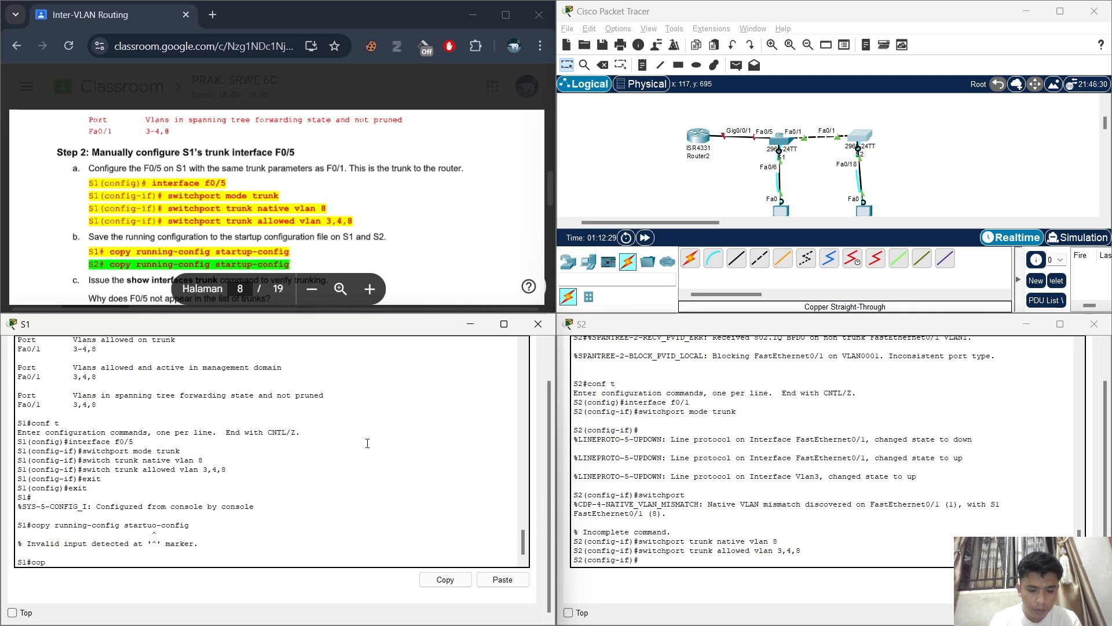
type("r running-s")
key("BackSpace")
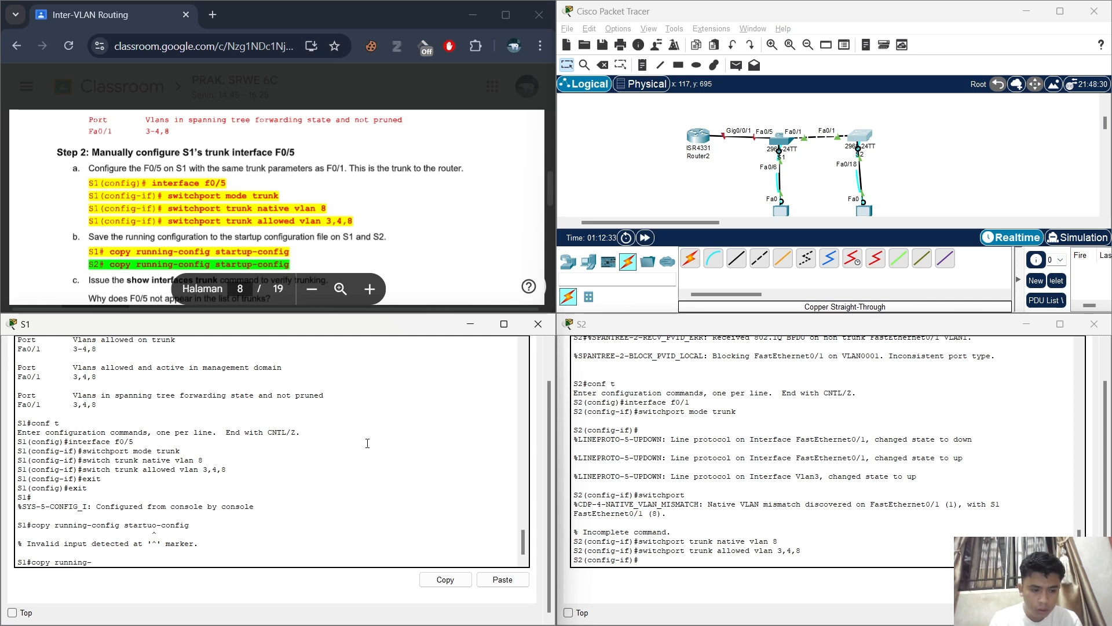
type("config sta")
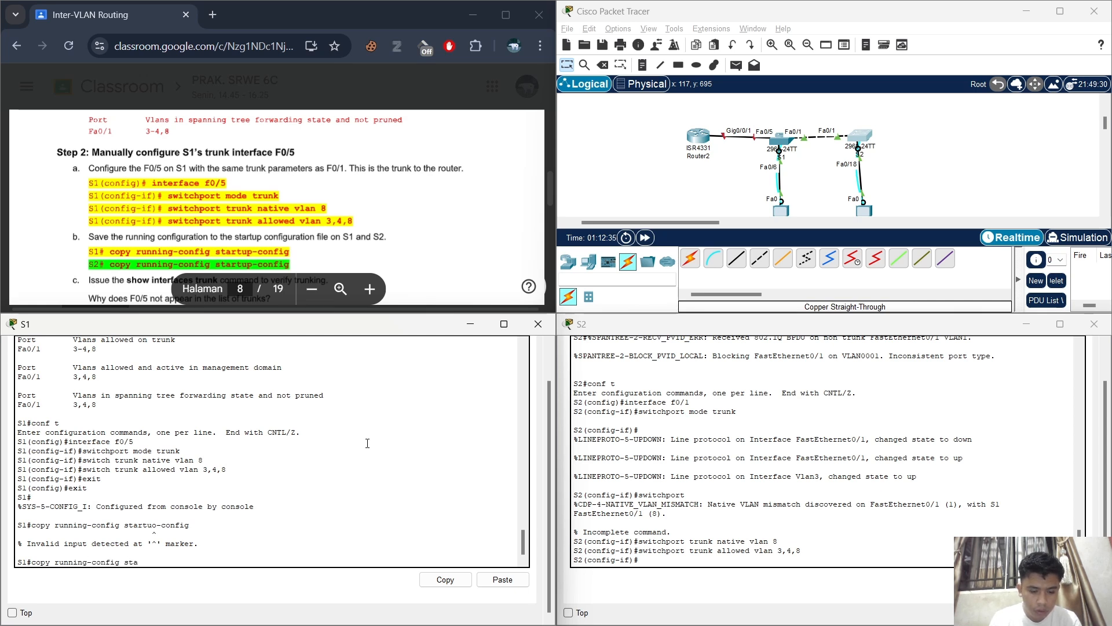
type("rtup")
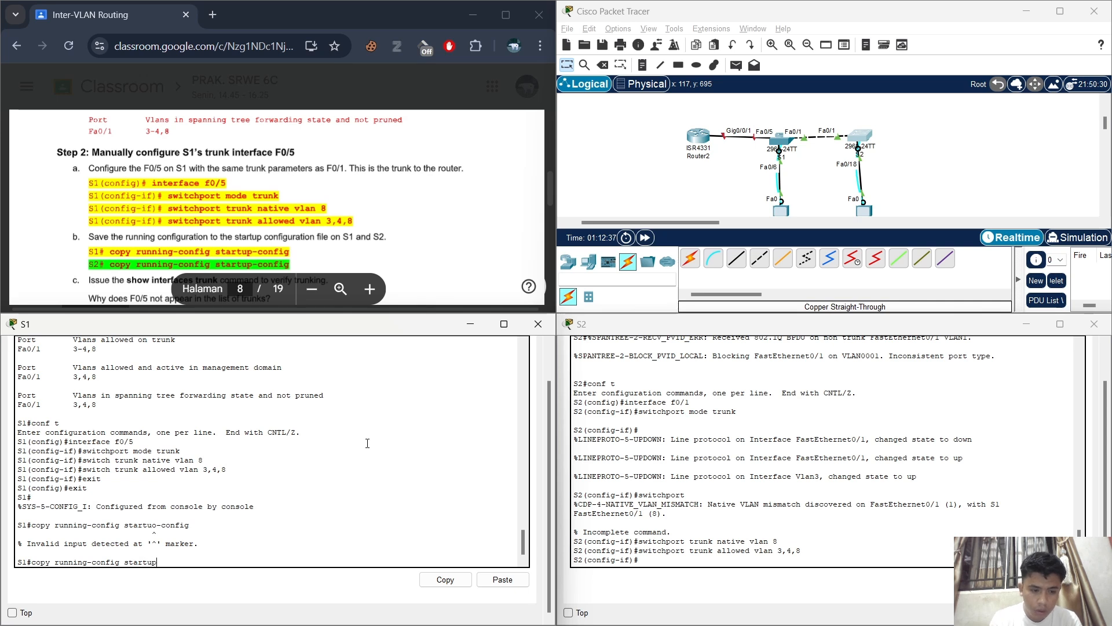
type("-confog")
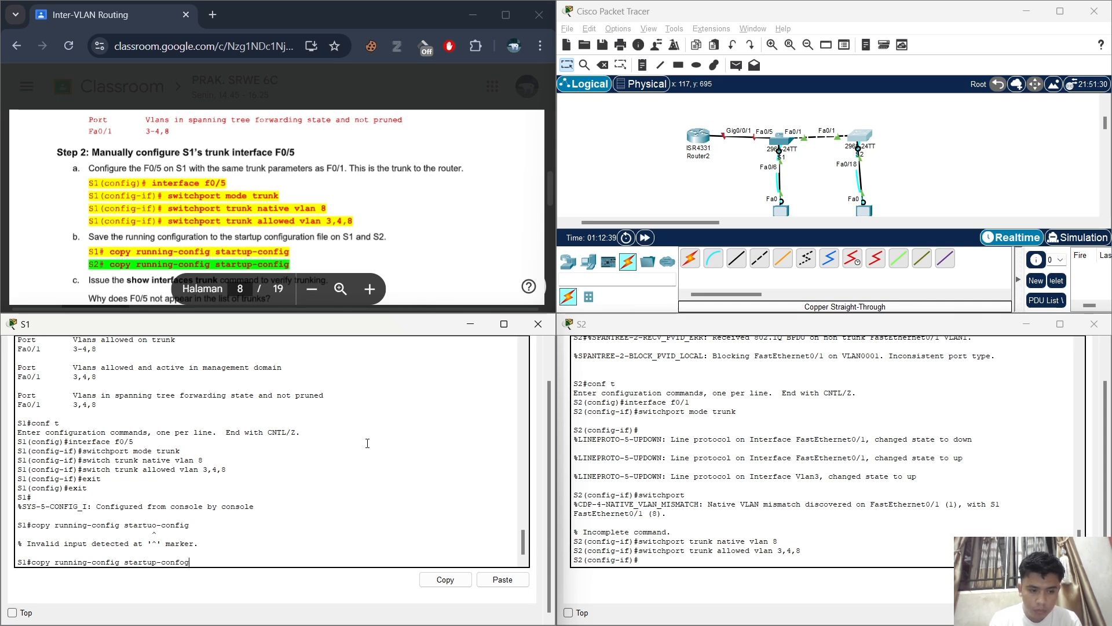
key("BackSpace")
key("BackSpace")
type("ig")
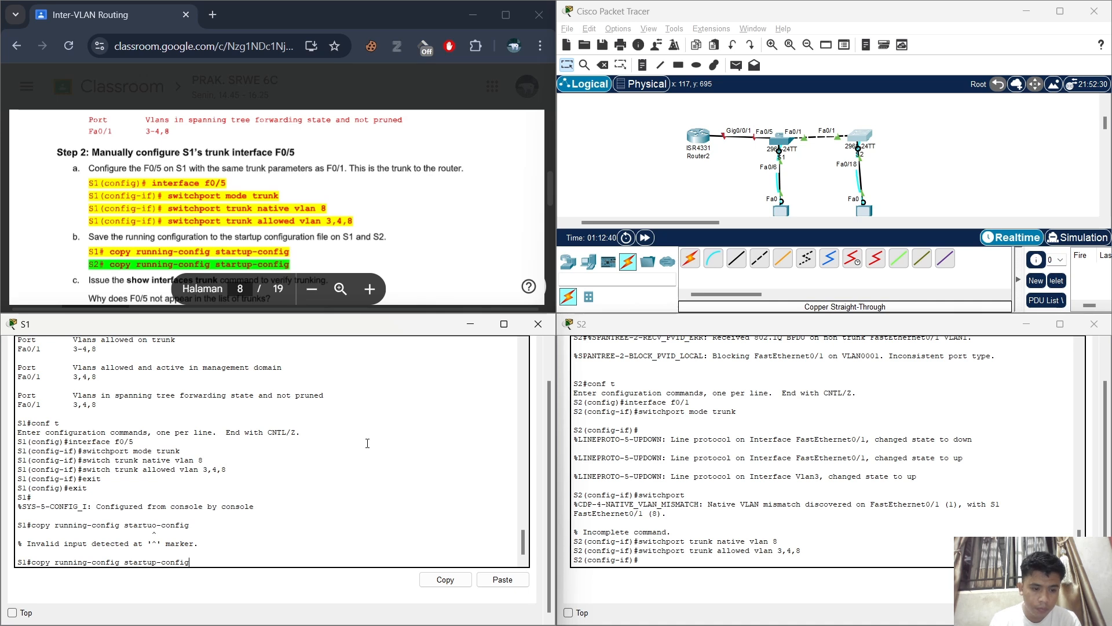
key("Return")
key("Return")
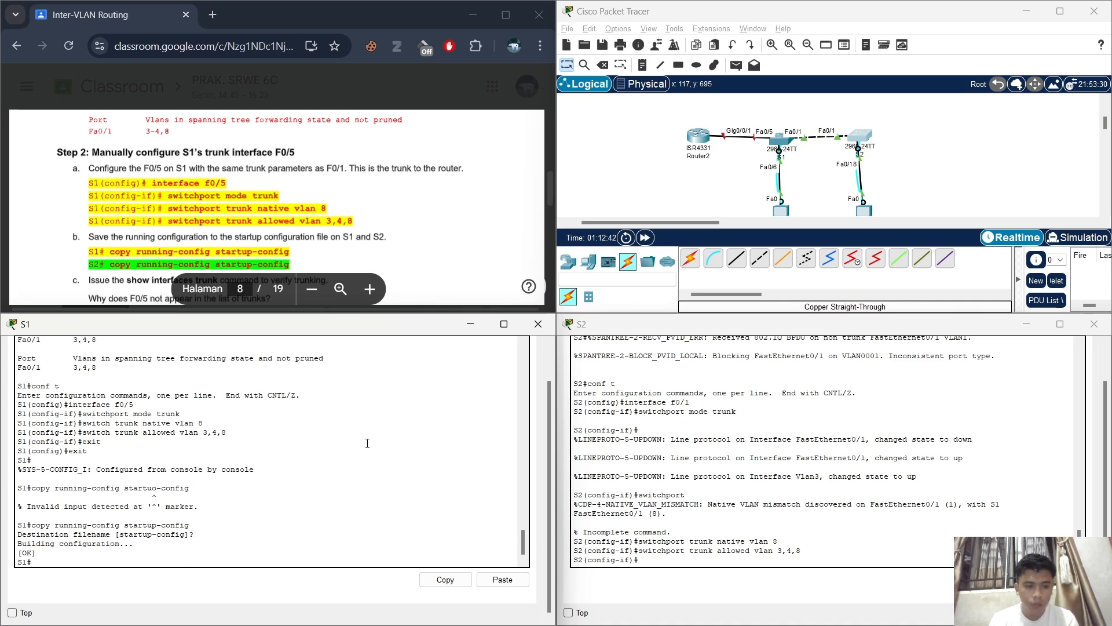
- Leave interface and global configuration on S2 with exit, returning to the privileged EXEC prompt
left_click(655, 557)
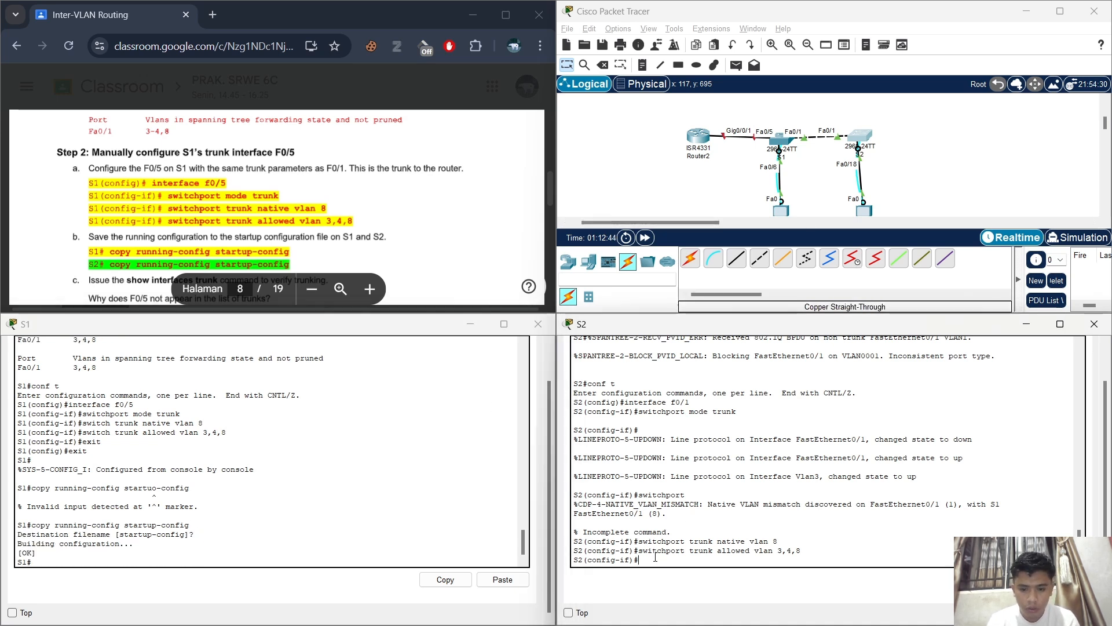
type("exit")
key("Return")
type("ex")
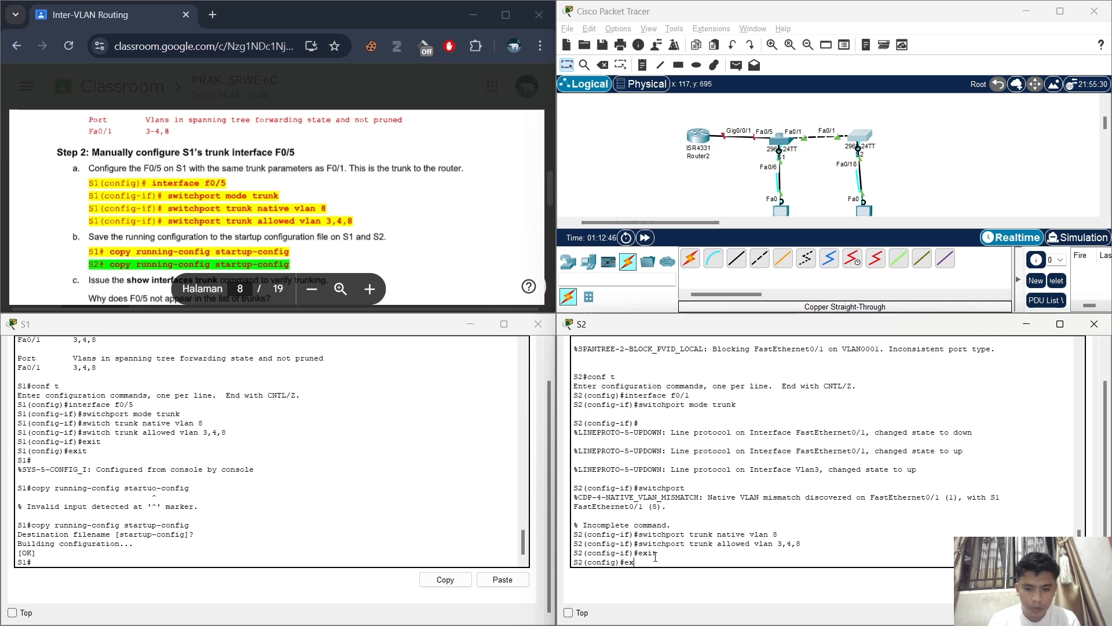
type("i")
type("t")
key("Return")
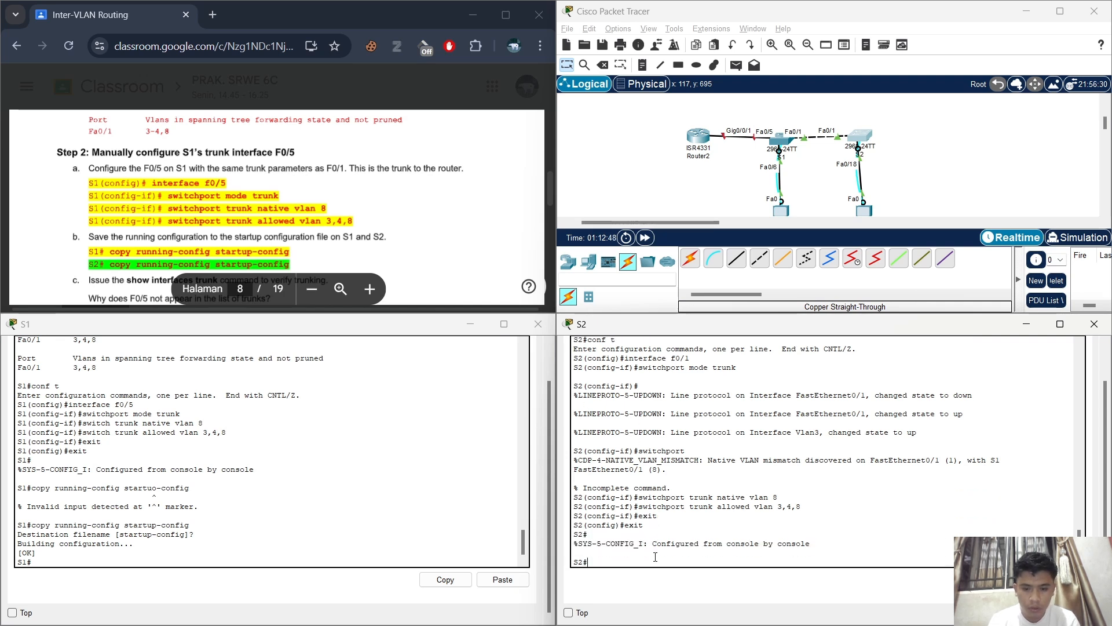
- Try to save S2's configuration with the command copy runnning-config startup-config
type("copy runnn")
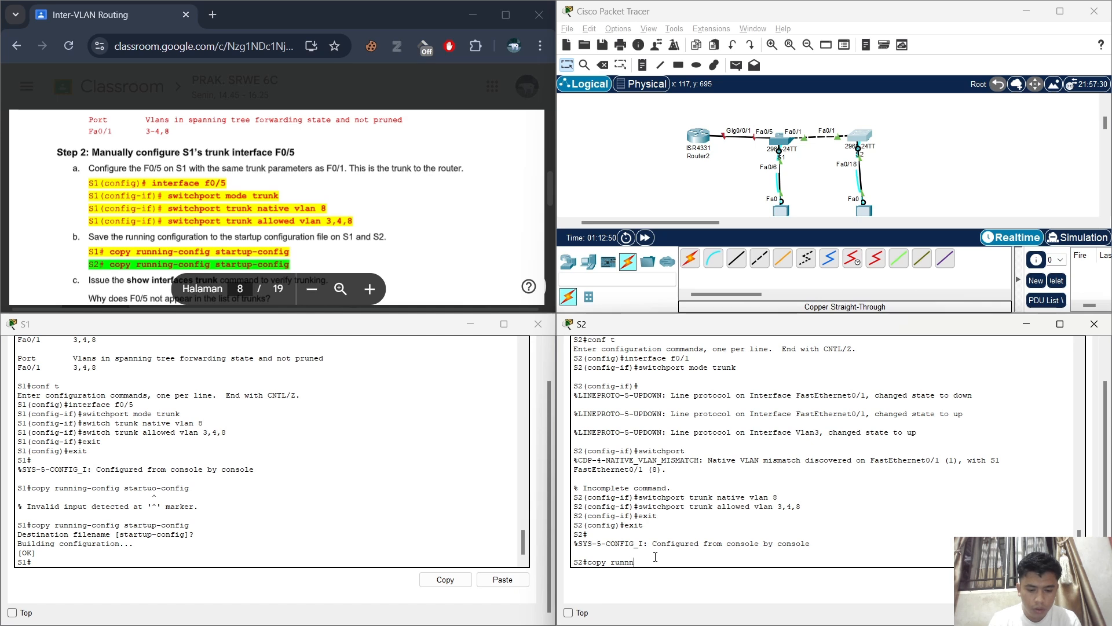
type("inf-config")
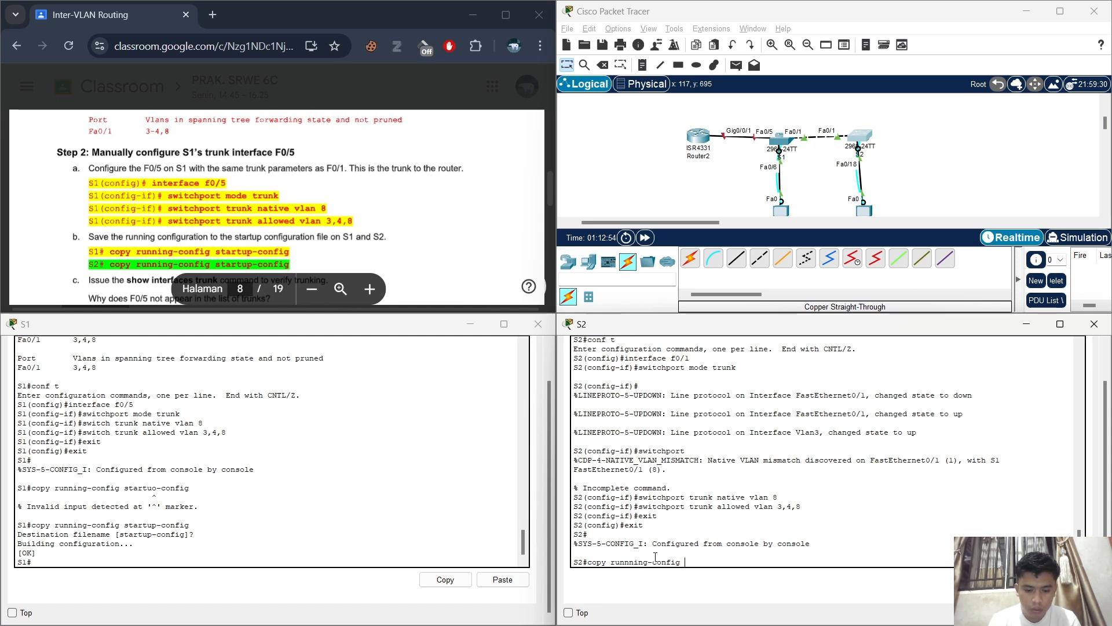
type(" start")
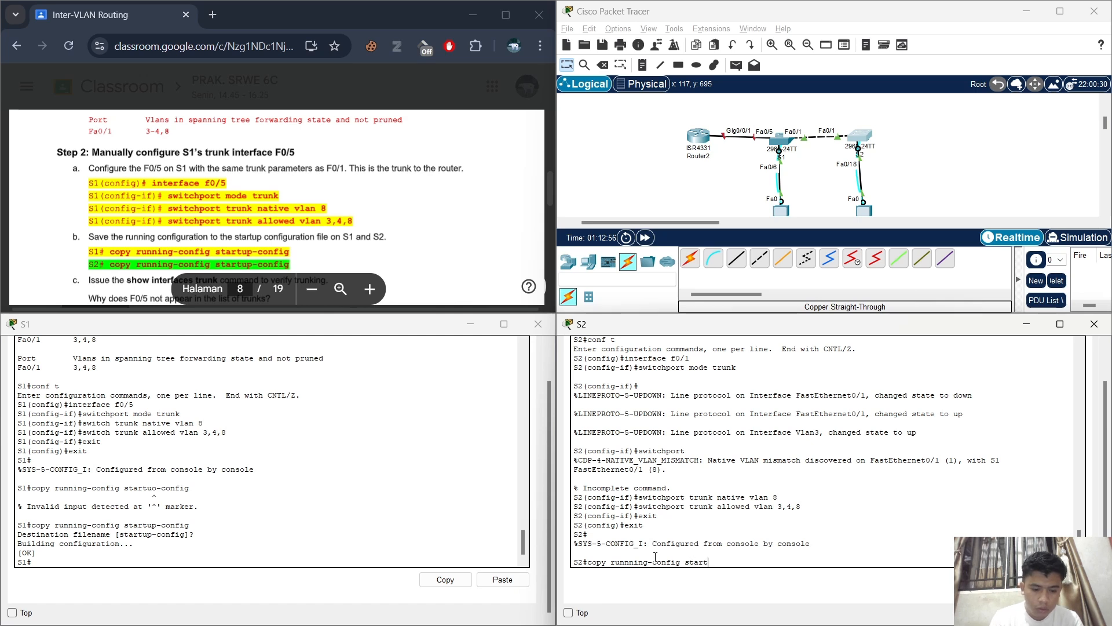
type("up-con")
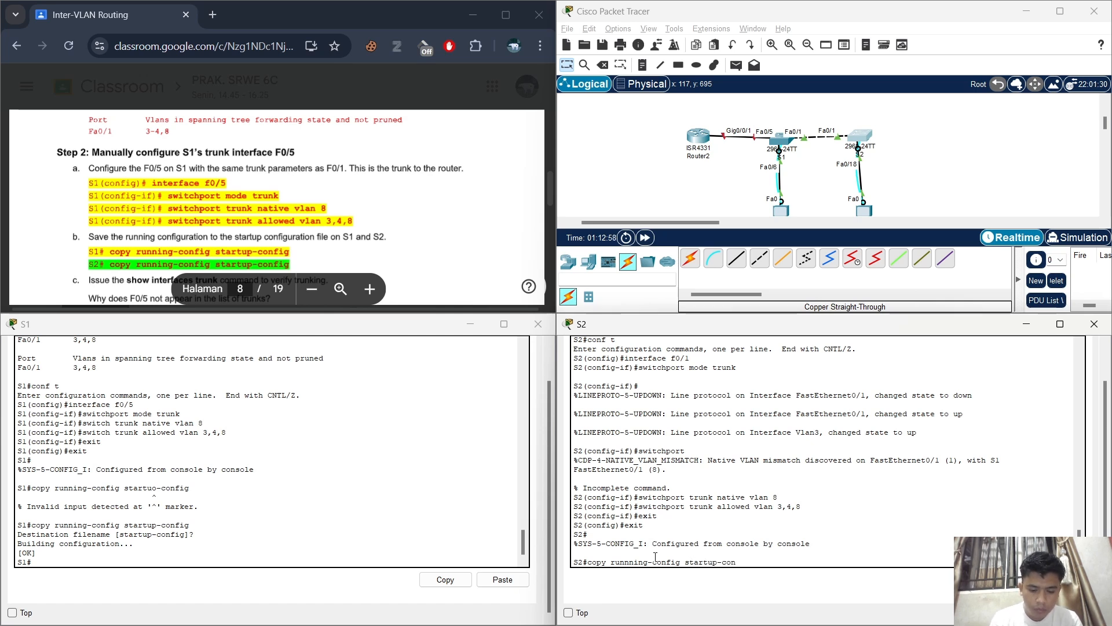
type("fig")
key("Return")
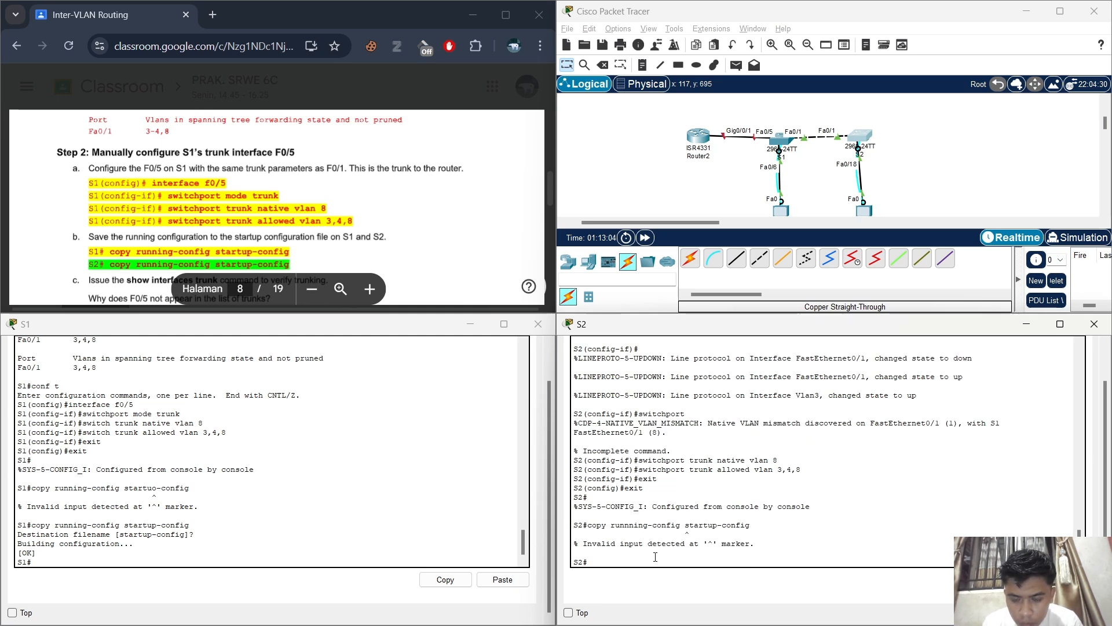
- Save S2's running configuration with copy running-config startup-config, accepting the default destination filename
type("copy")
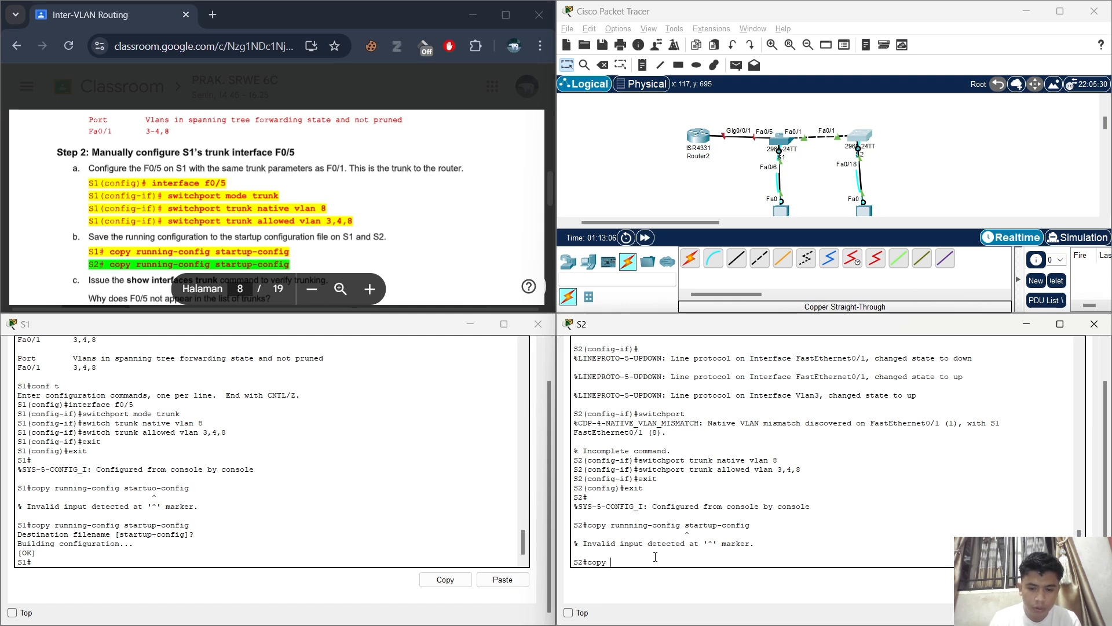
type(" running")
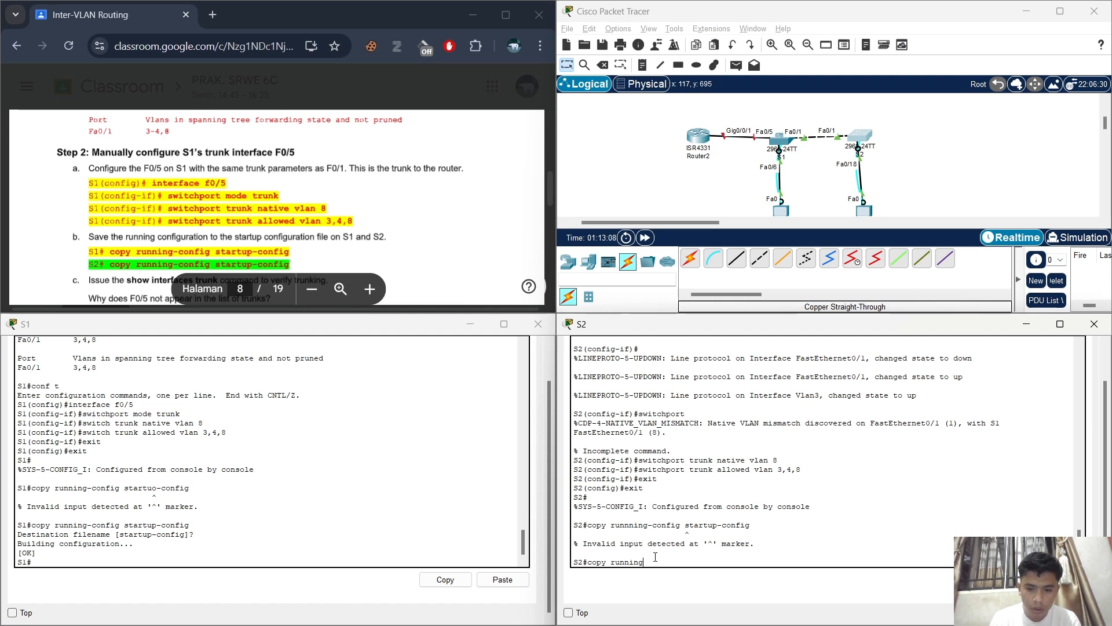
type("-config start")
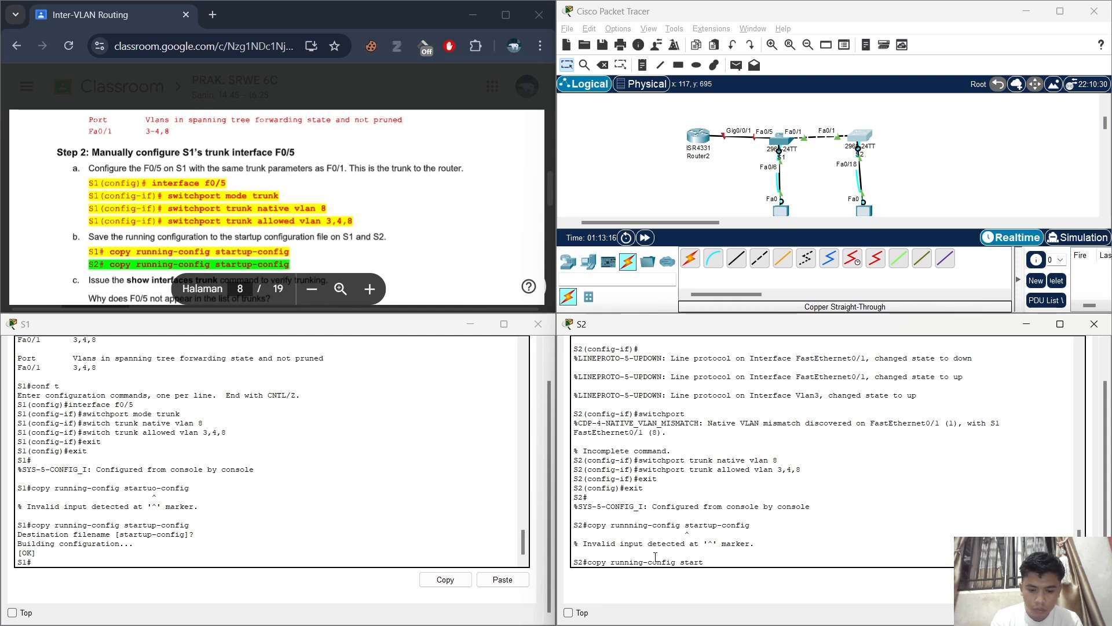
type("up")
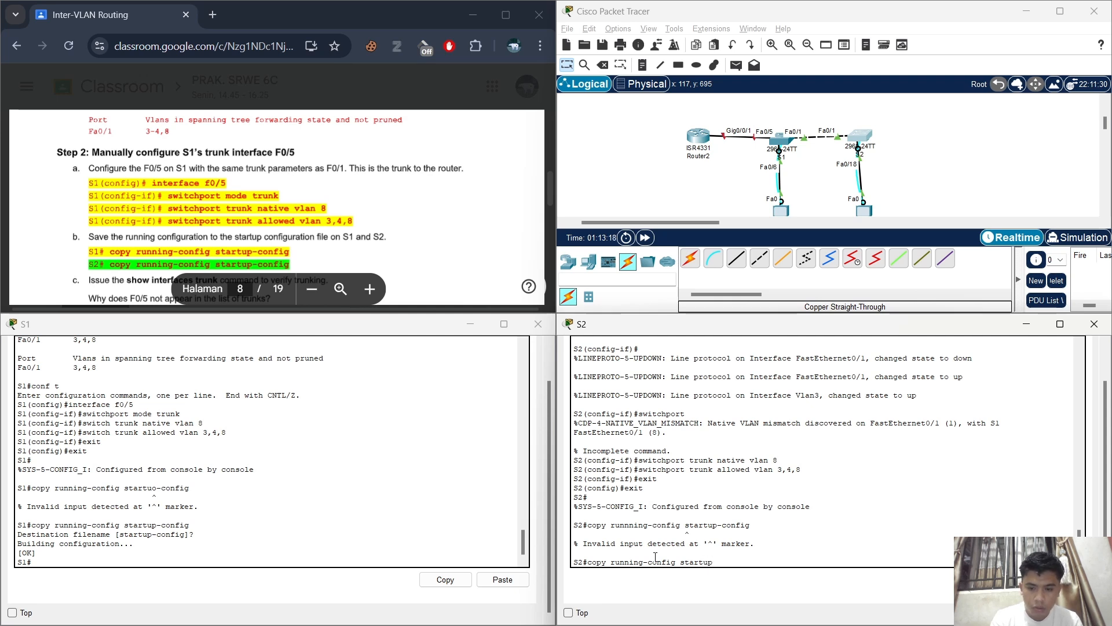
type("-config")
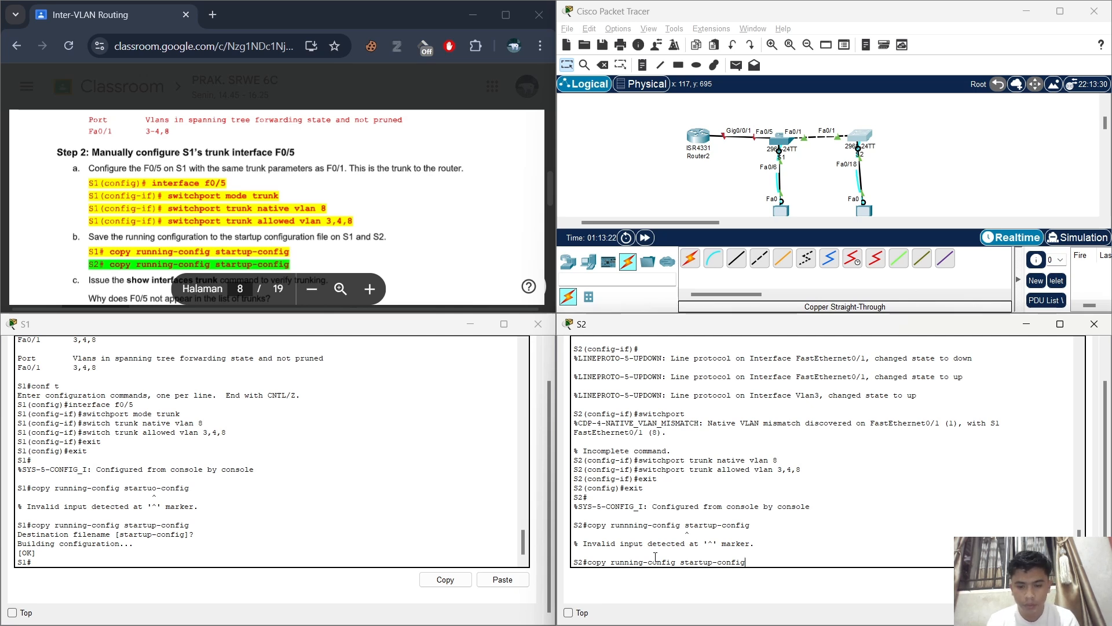
key("Return")
key("Return")
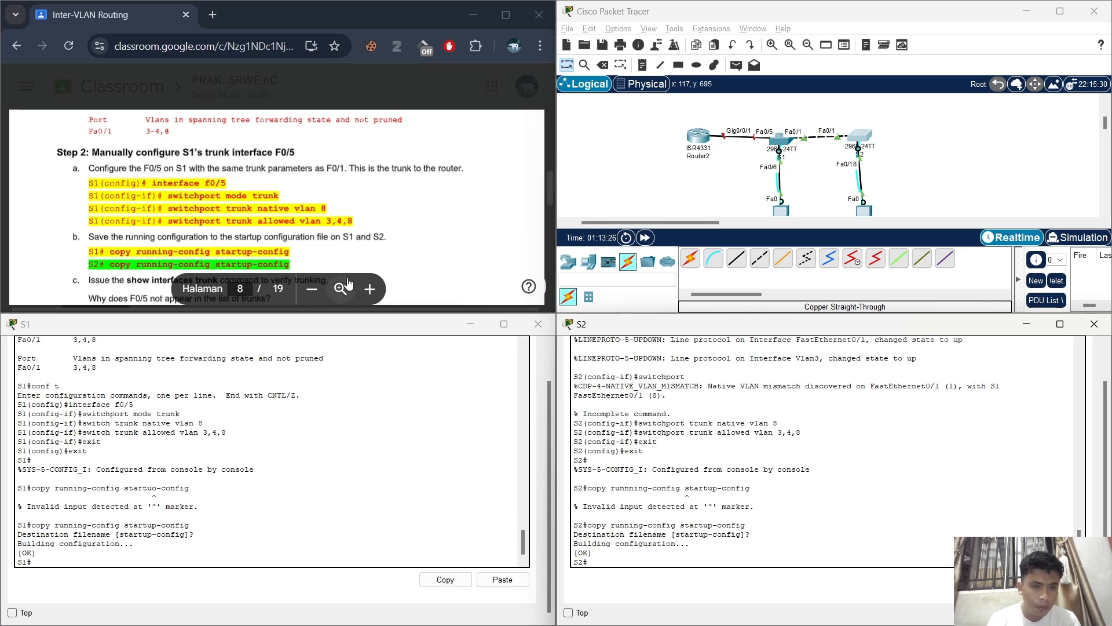
- Review Part 4 of the lab guide for the commands that activate R1's G0/0/1 interface and configure its VLAN sub-interfaces
scroll(365, 261, "down", 5)
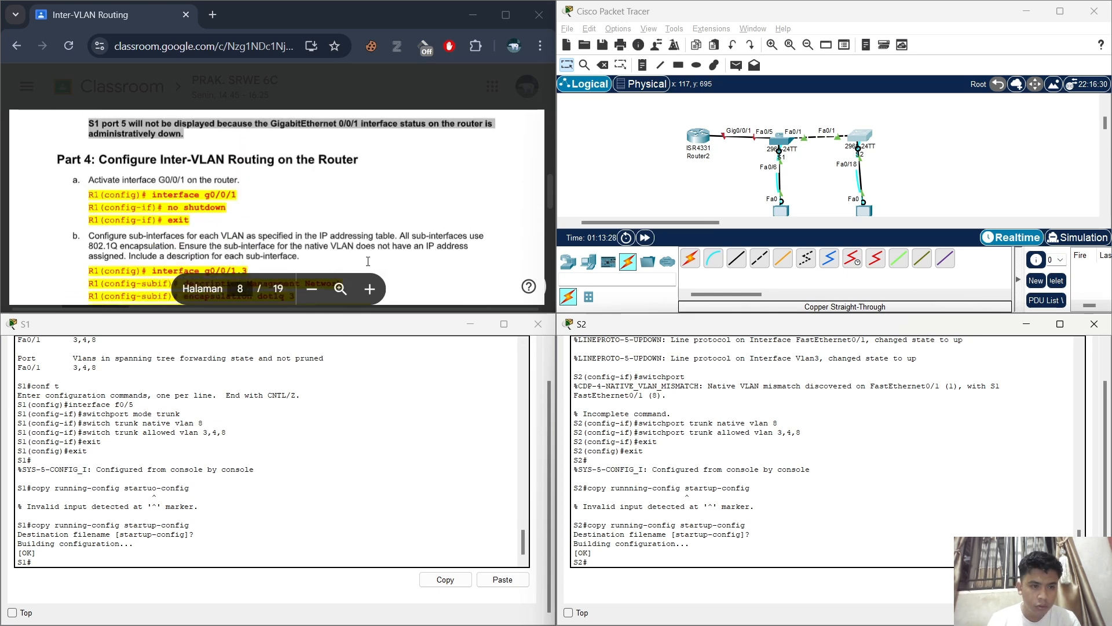
scroll(400, 233, "down", 1)
scroll(400, 233, "down", 5)
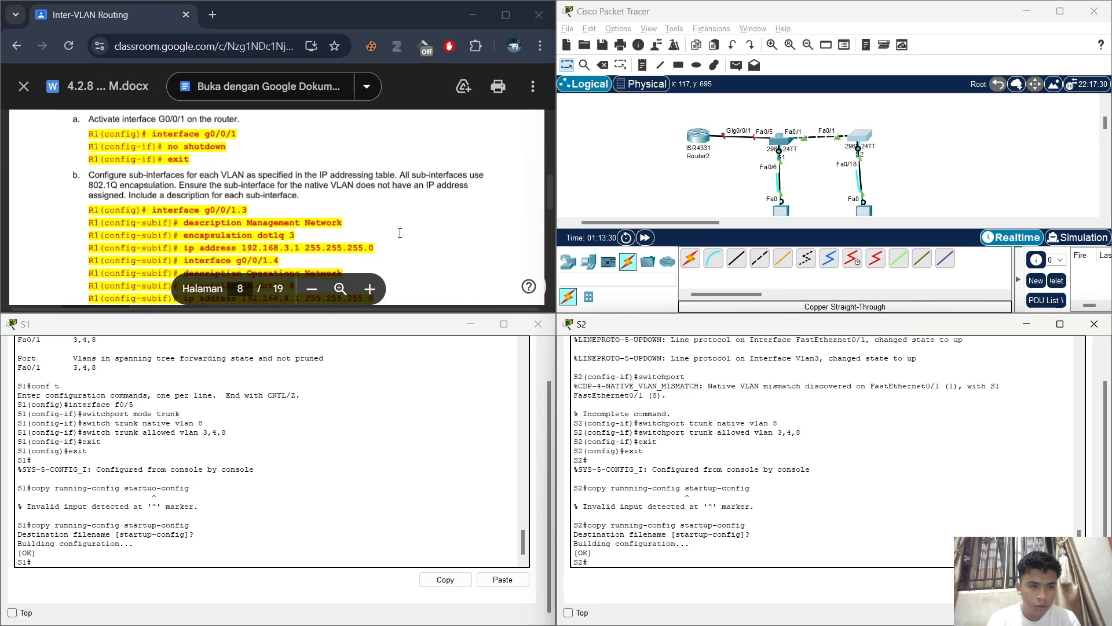
scroll(447, 258, "down", 10)
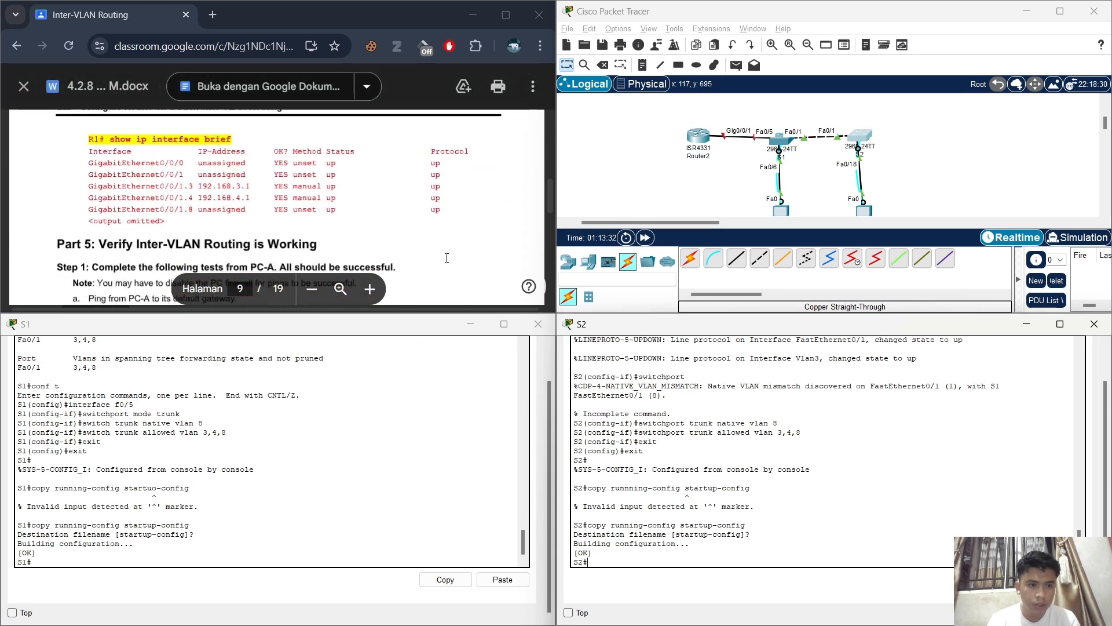
scroll(447, 258, "up", 12)
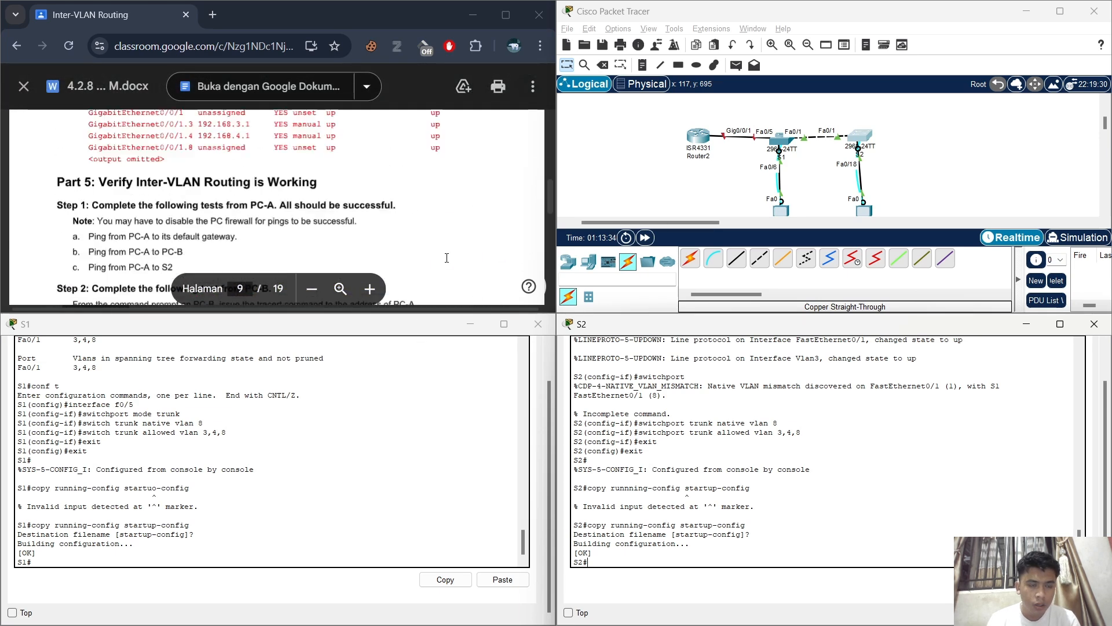
scroll(446, 258, "down", 1)
scroll(447, 257, "down", 2)
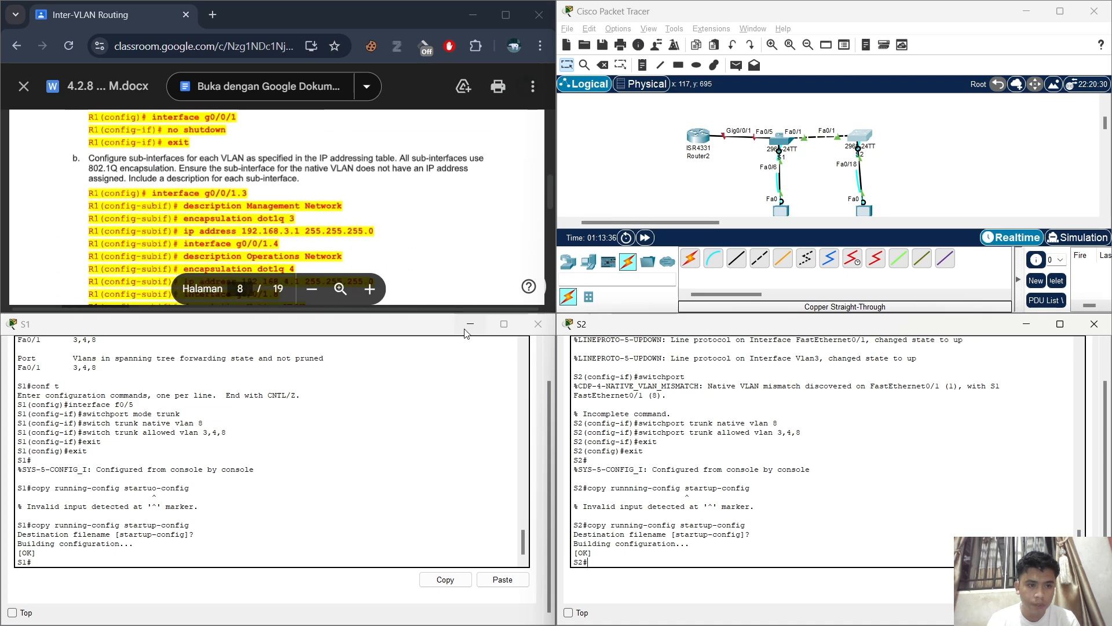
- Bring the Router2 command-line window to the front and start R1's console session
scroll(447, 258, "up", 1)
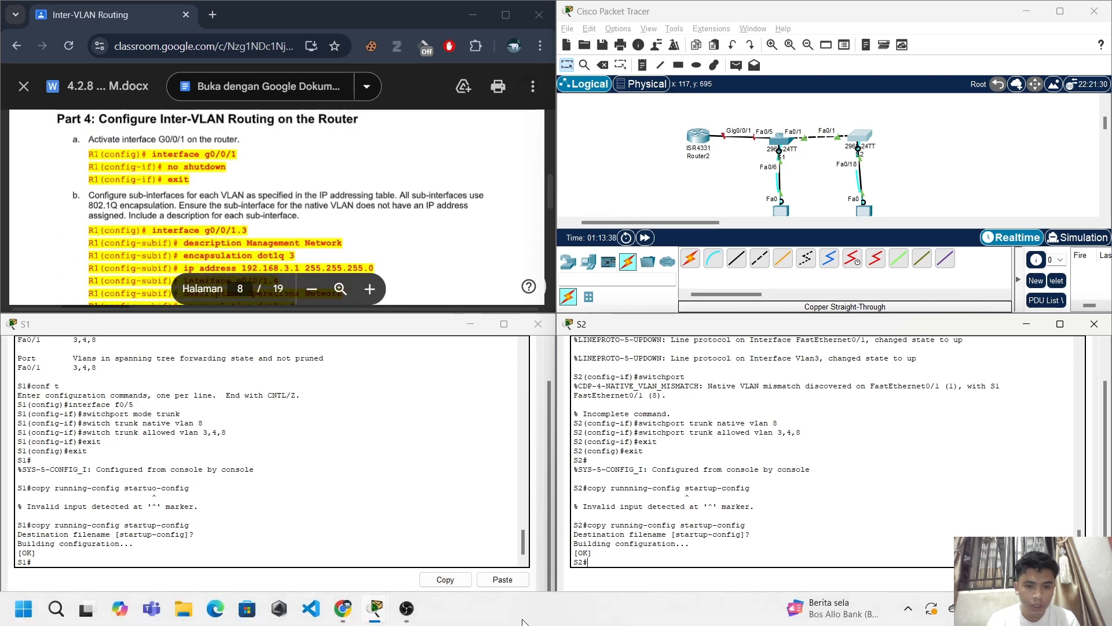
mouse_move(376, 611)
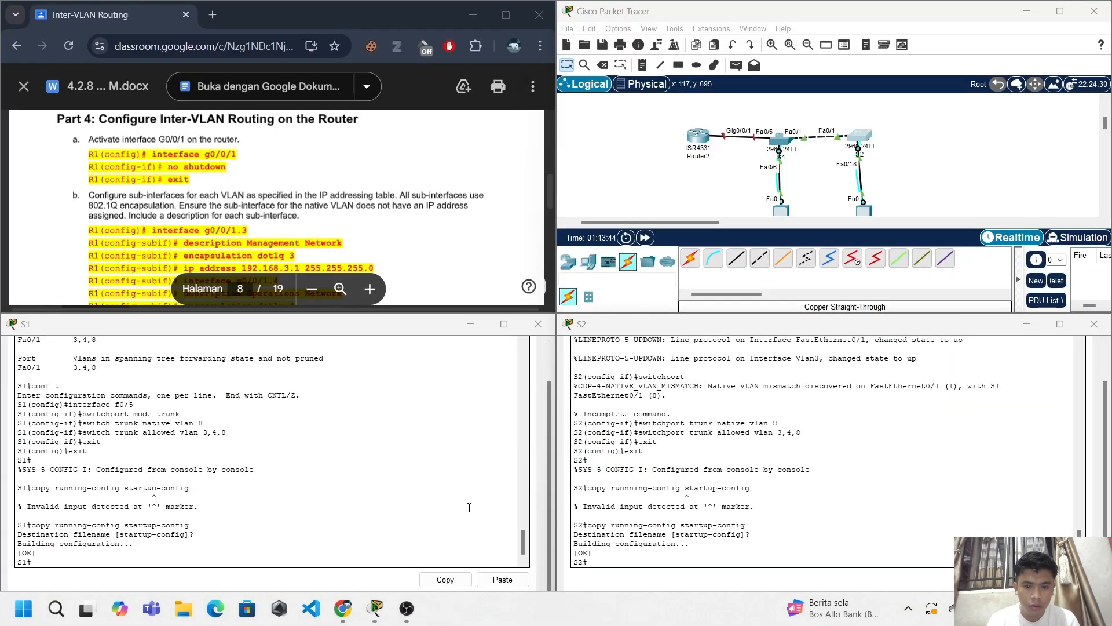
key("alt+Tab")
key("alt+Tab")
key("alt+Tab")
key("alt+Tab")
key("alt+Tab")
key("alt+Tab")
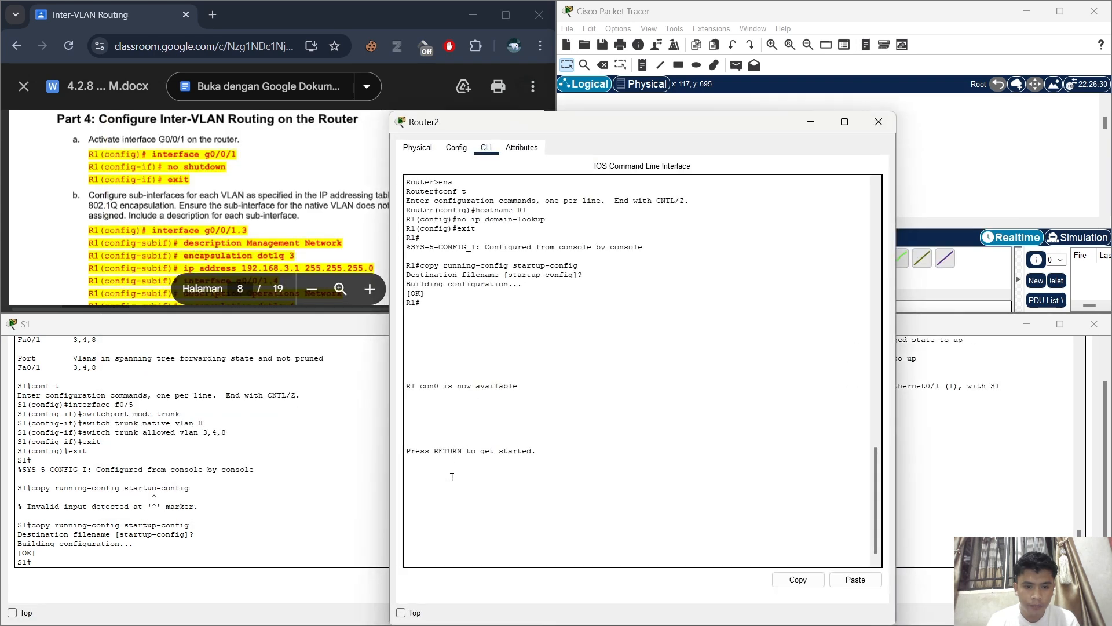
key("Return")
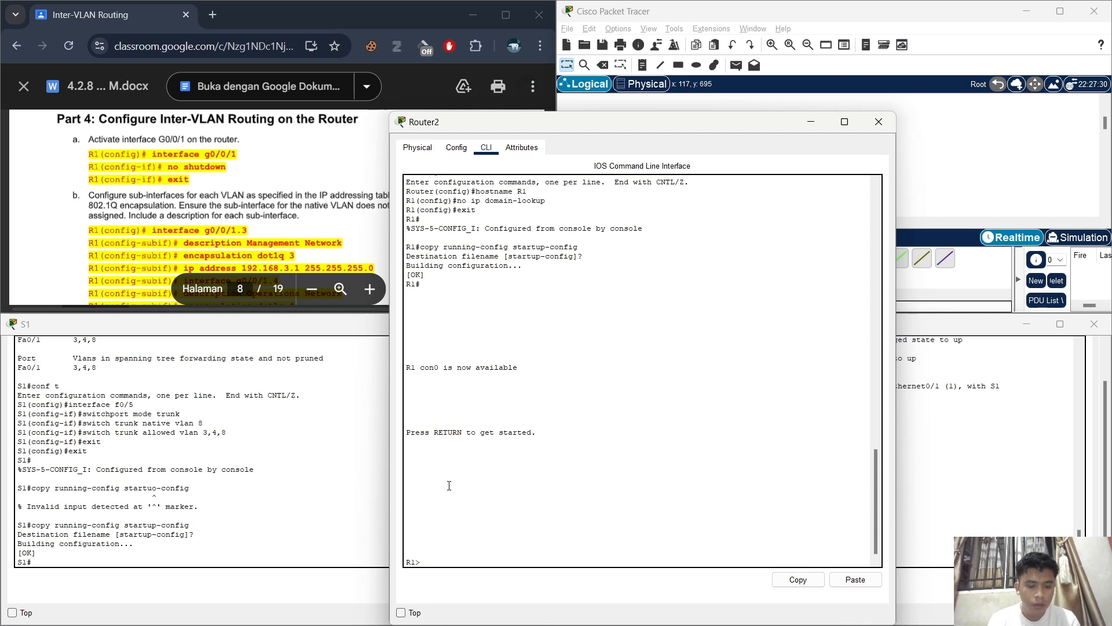
- Enter privileged EXEC mode and global configuration mode on R1 with en and conf t
type("en")
key("Return")
type("conf")
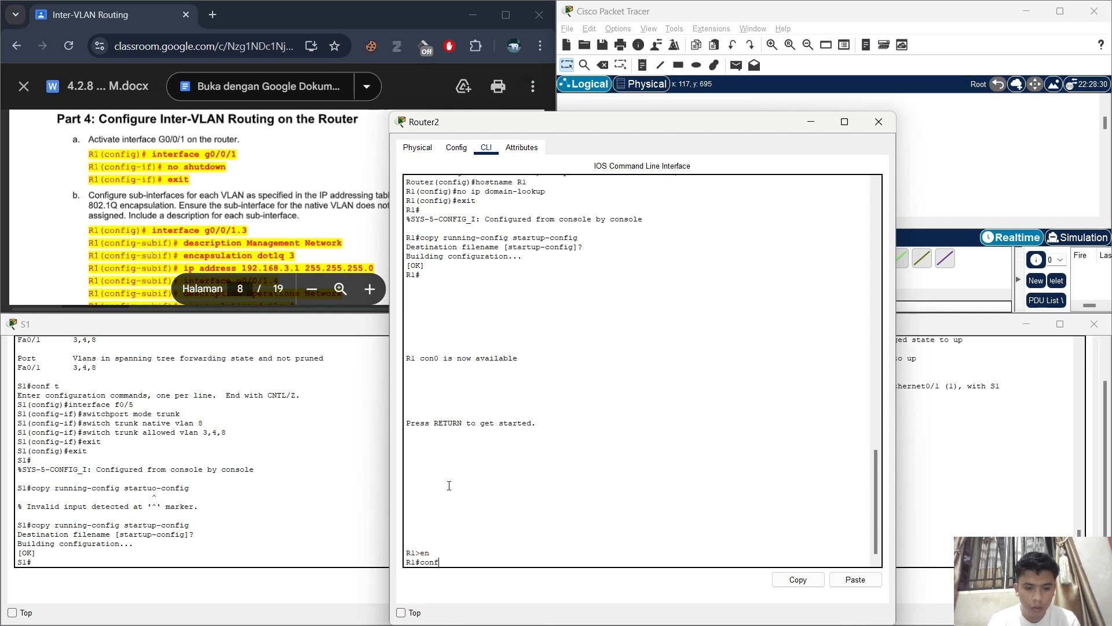
type(" t")
key("Return")
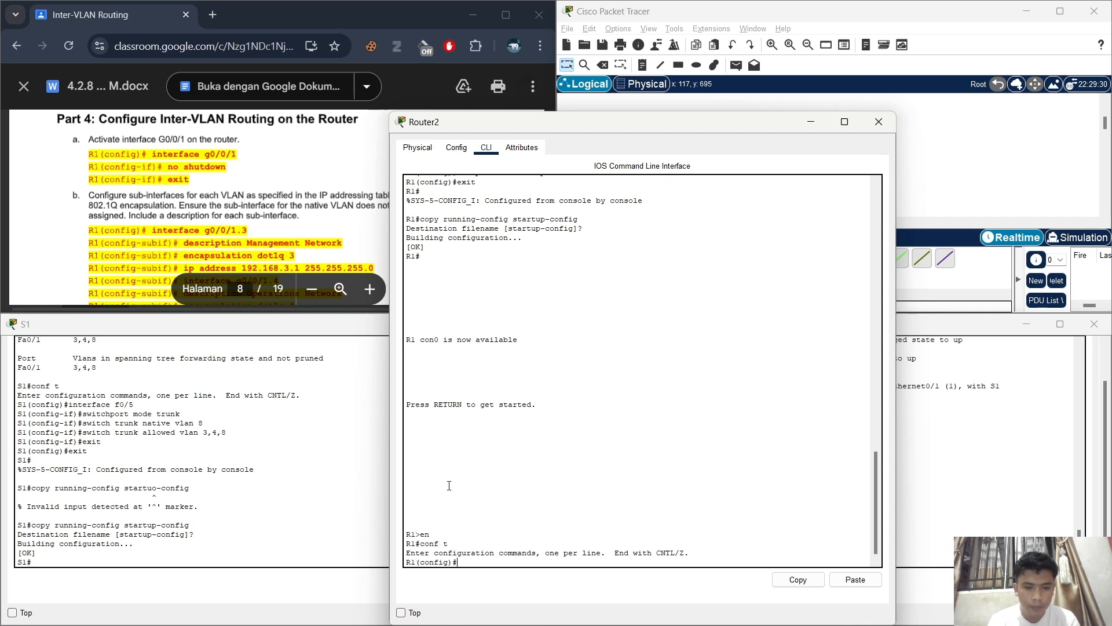
- Activate R1's interface g0/0/1 with no sh and exit to global configuration mode
type("interface f")
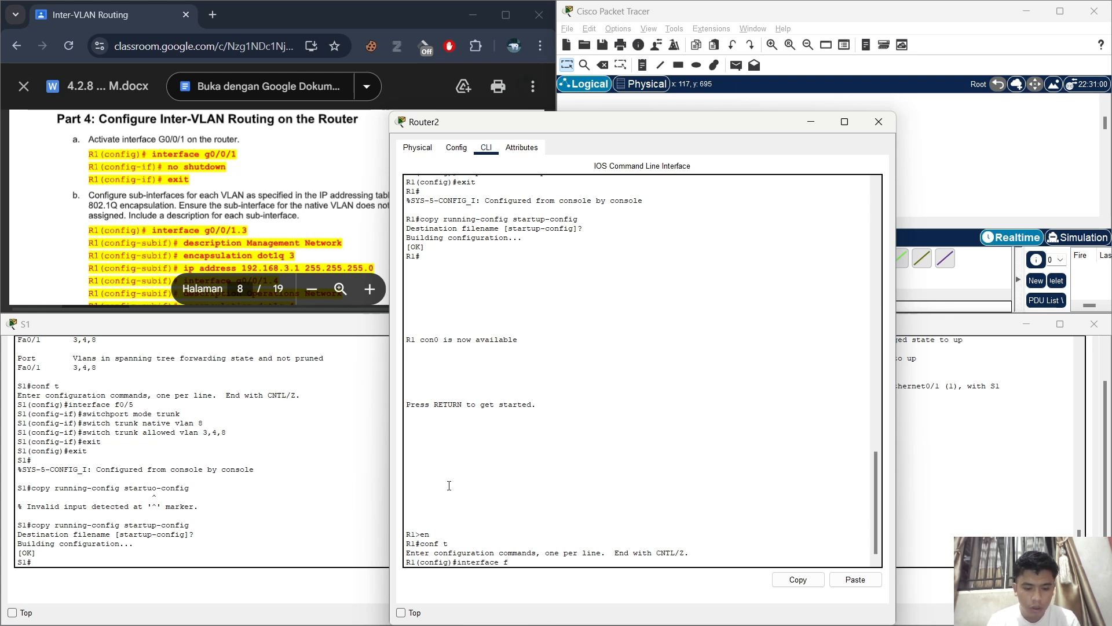
key("BackSpace")
type("g0/")
type("0/1")
key("Return")
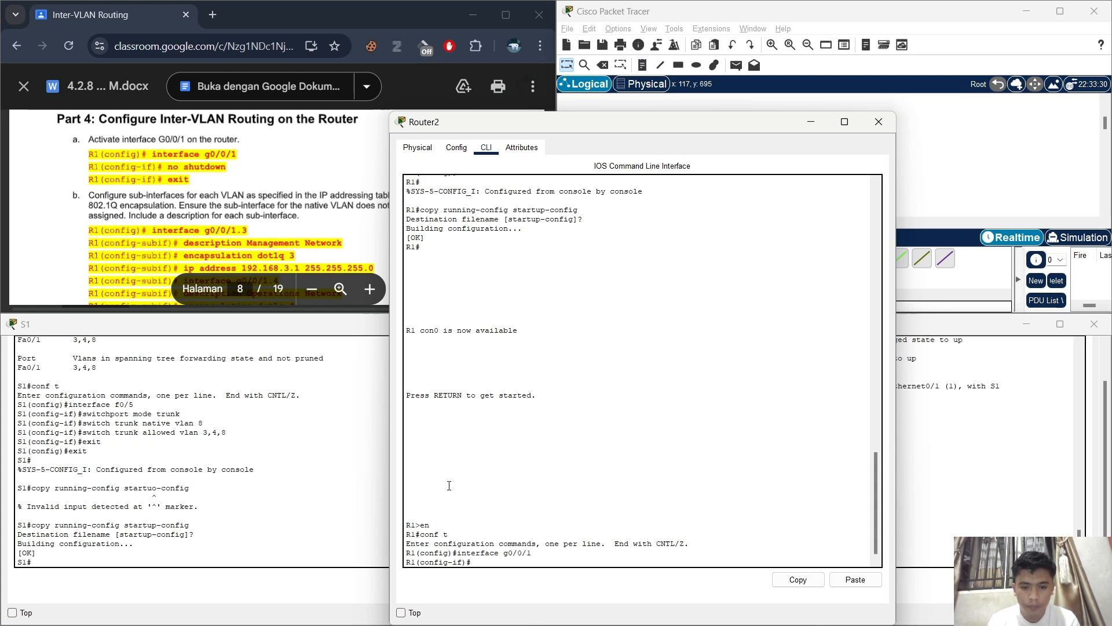
type("no s")
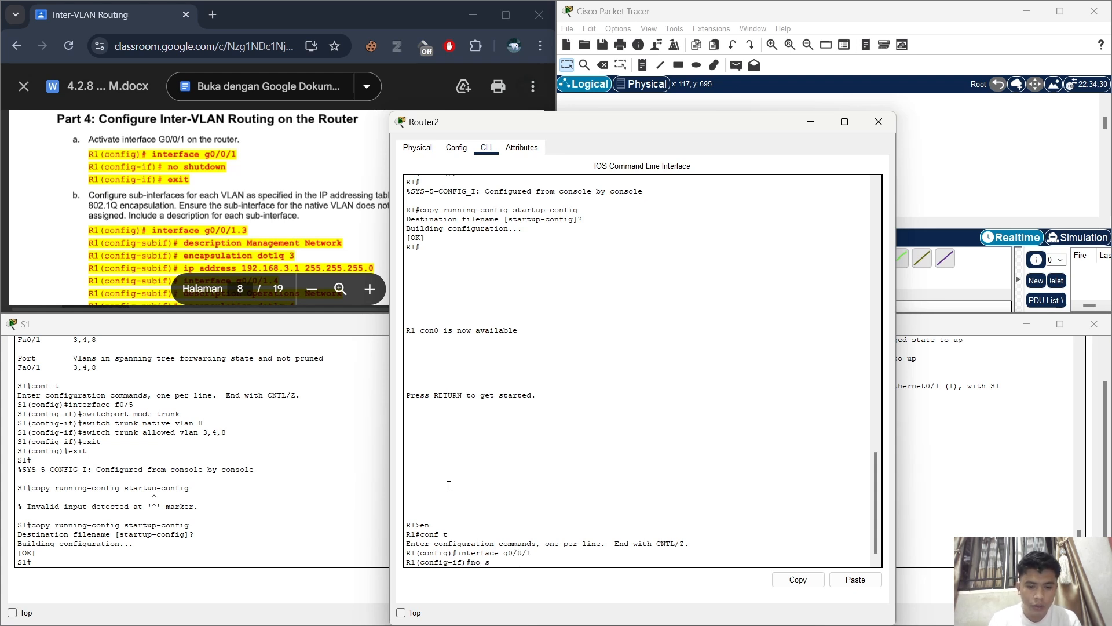
type("h")
key("Return")
key("Return")
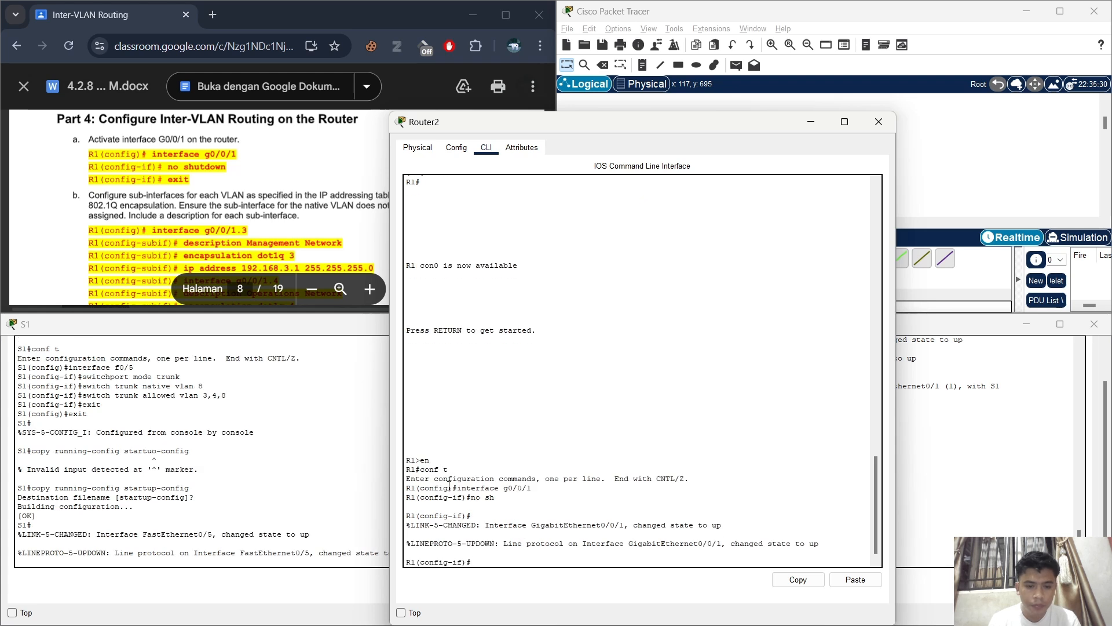
type("exit")
key("Return")
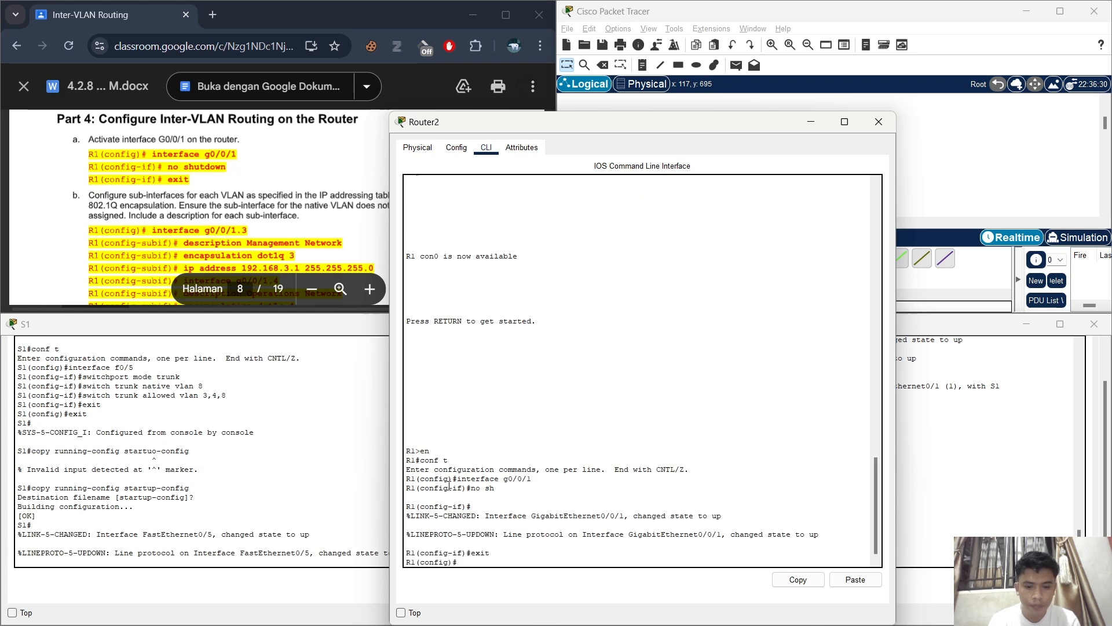
- Create sub-interface g0/0/1.3 on R1 with the interface g0/0/1.3 command from the lab guide
scroll(349, 256, "down", 1)
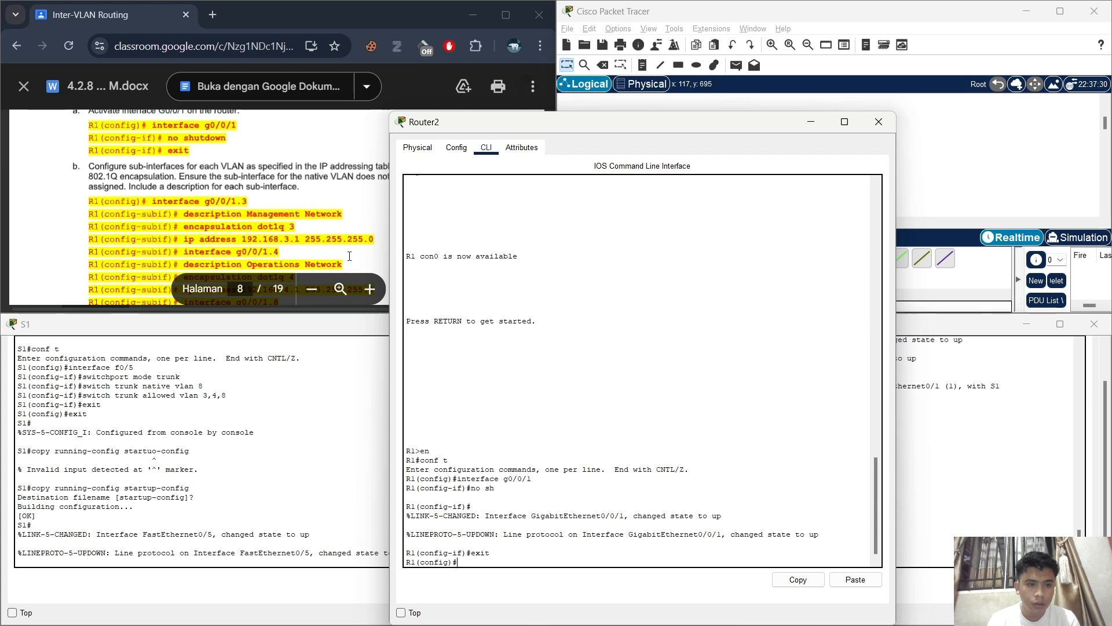
type("inyteer")
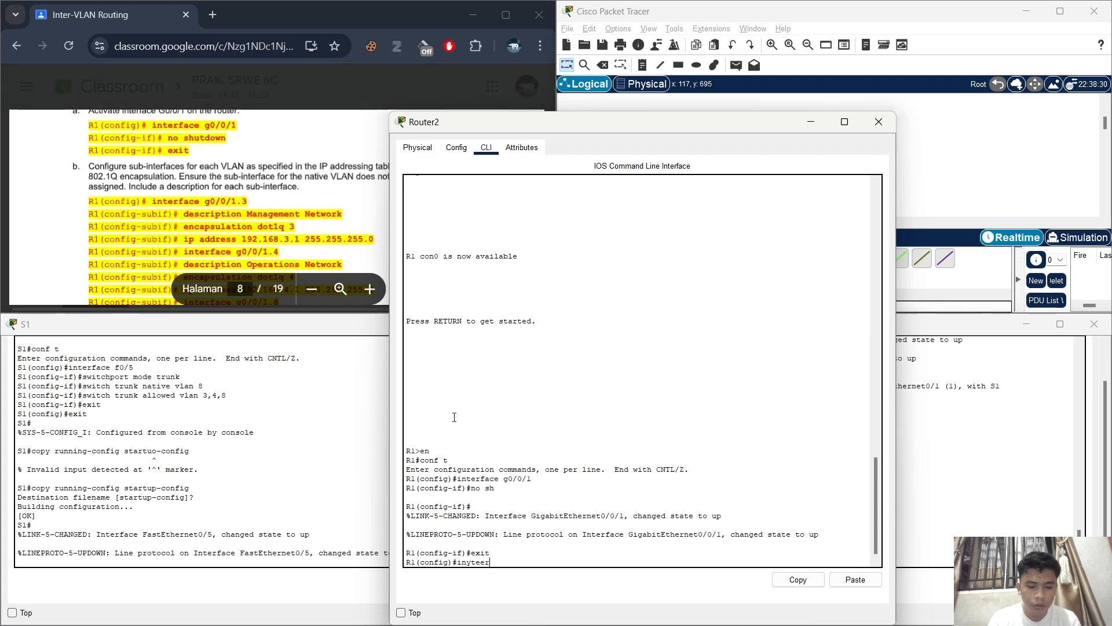
key("BackSpace")
key("BackSpace")
key("BackSpace")
key("BackSpace")
type("terface ")
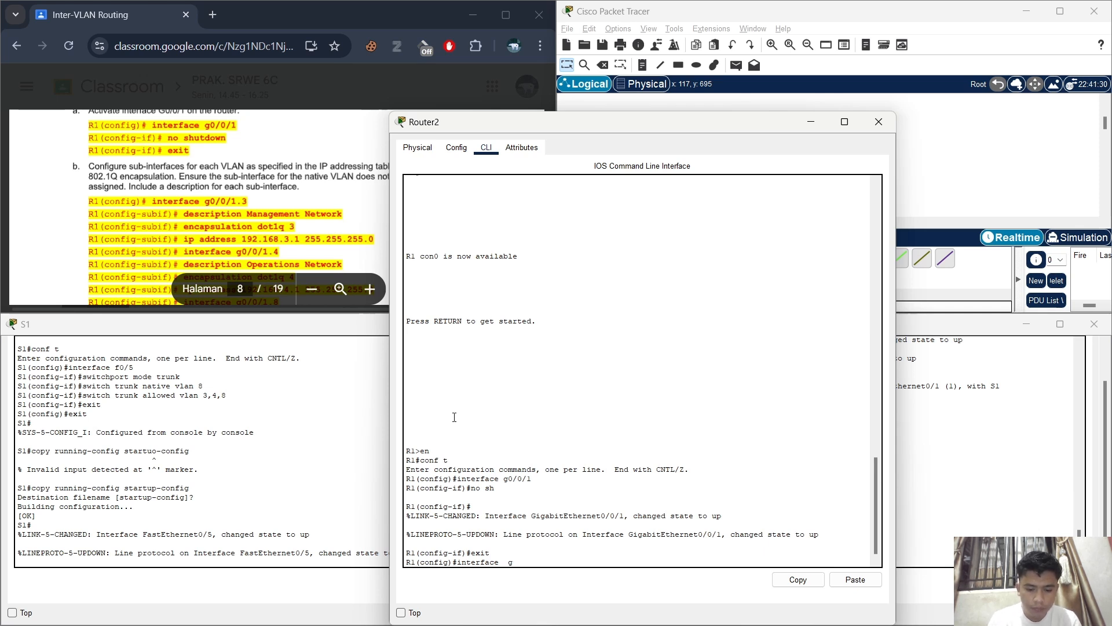
type(" g0")
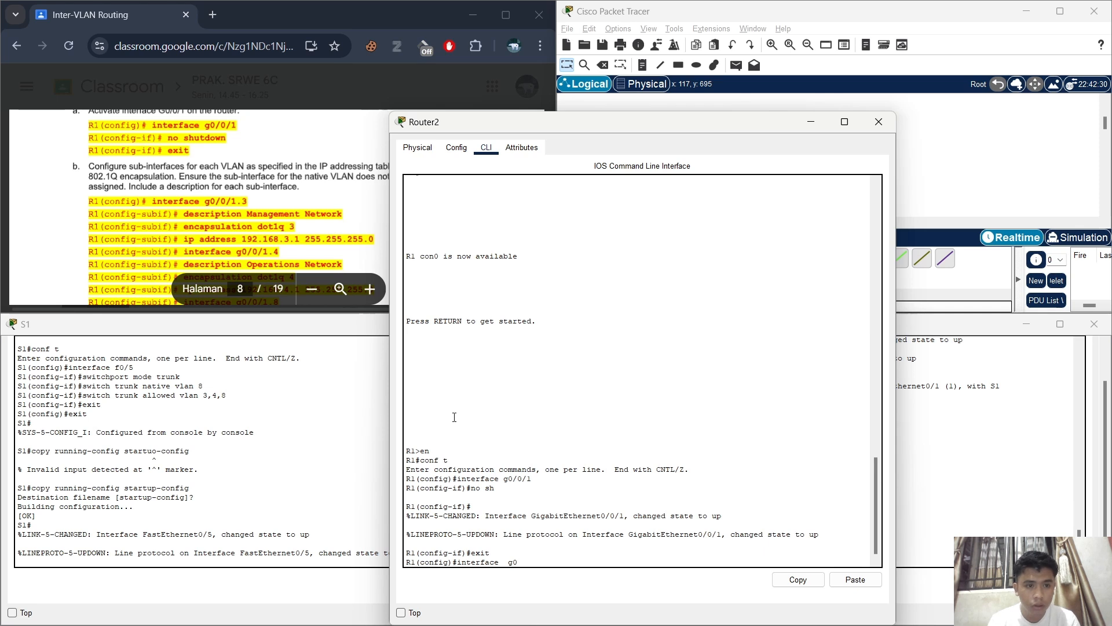
type("/0/")
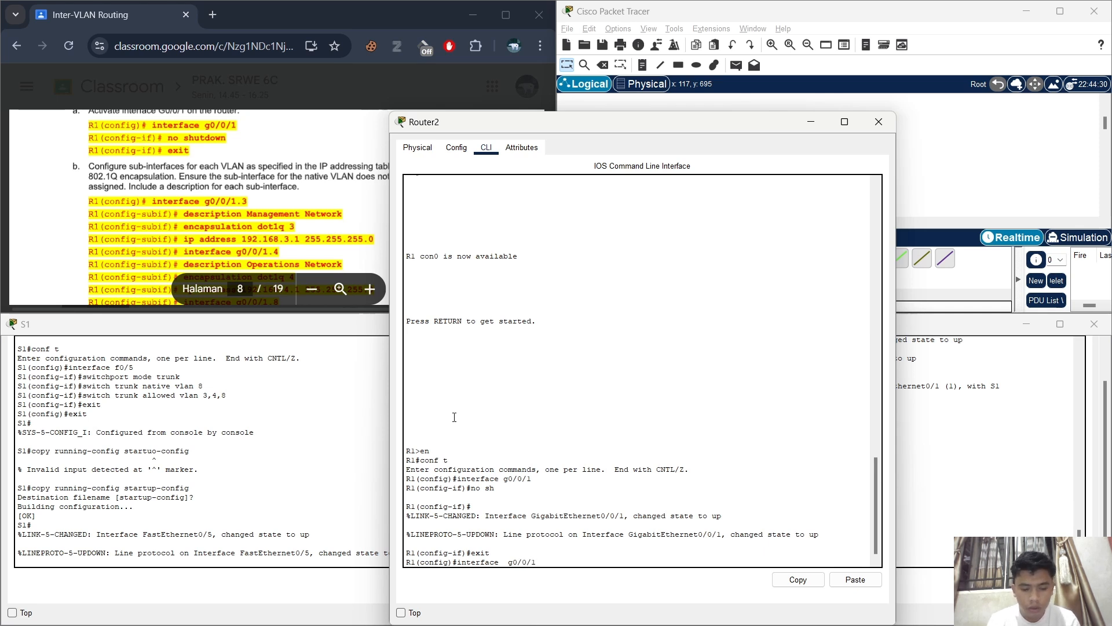
type("1.3")
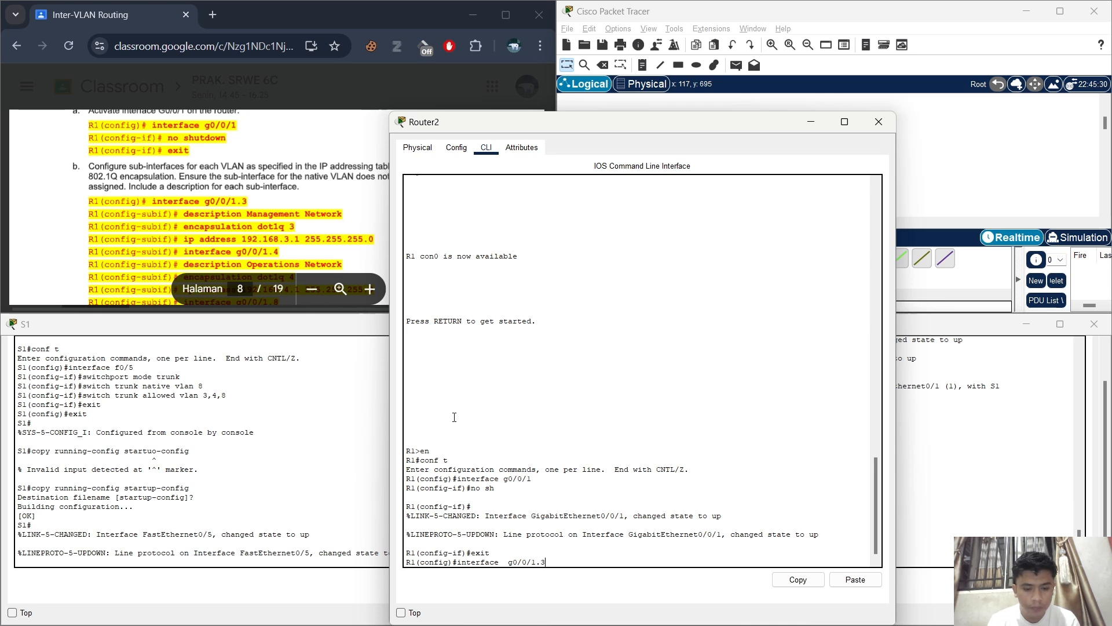
key("Return")
key("Return")
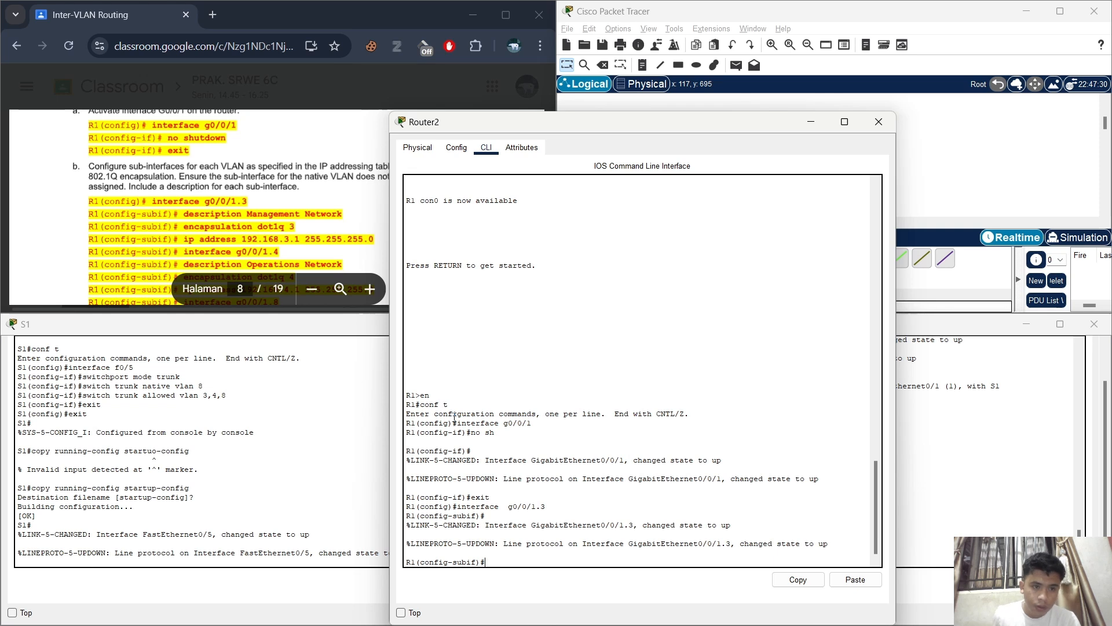
- Set the description of sub-interface g0/0/1.3 to Management Network
type("des")
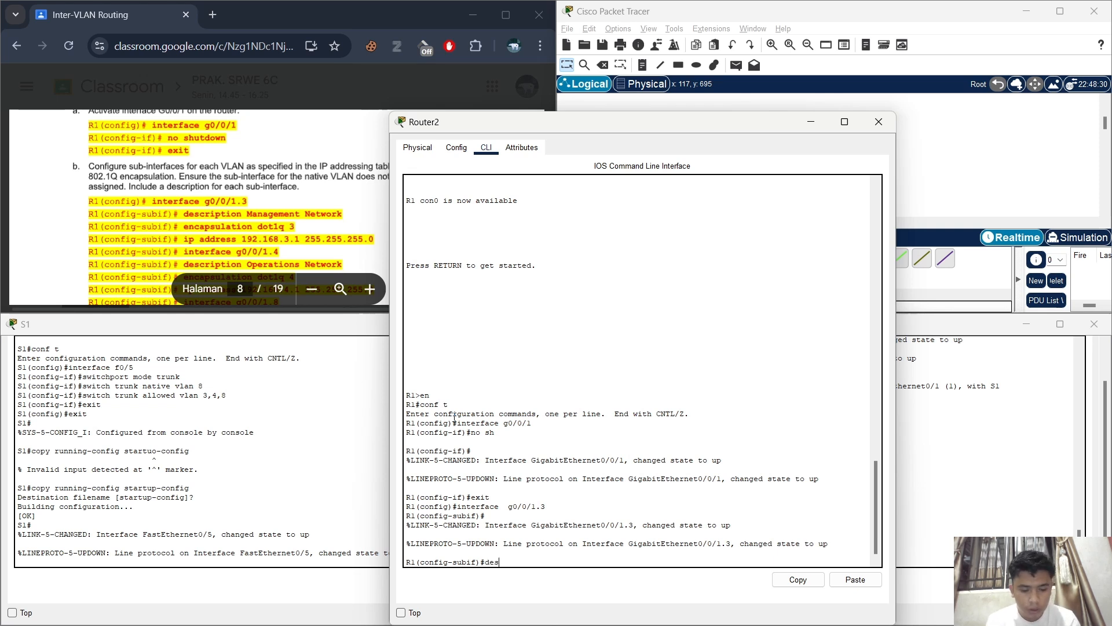
type("cription")
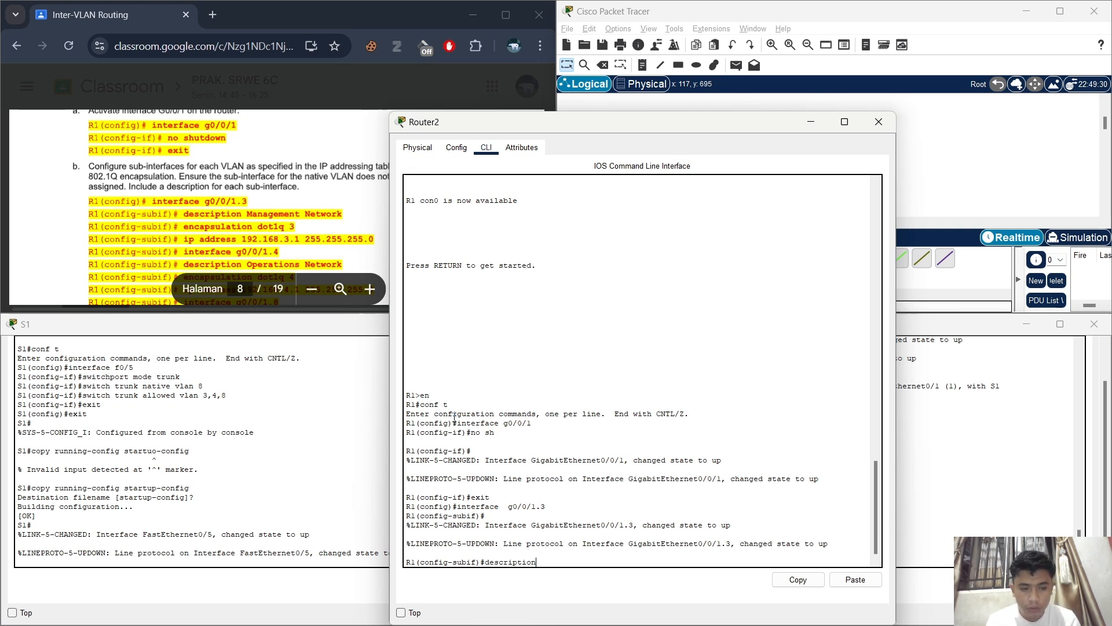
type(" Mnan")
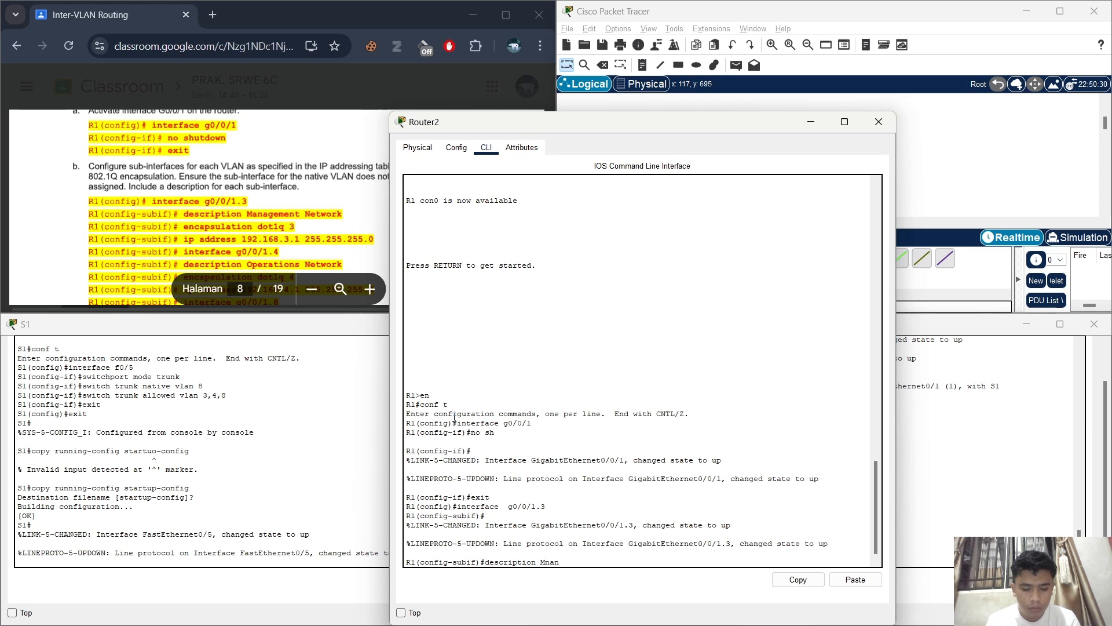
key("BackSpace")
key("BackSpace")
key("BackSpace")
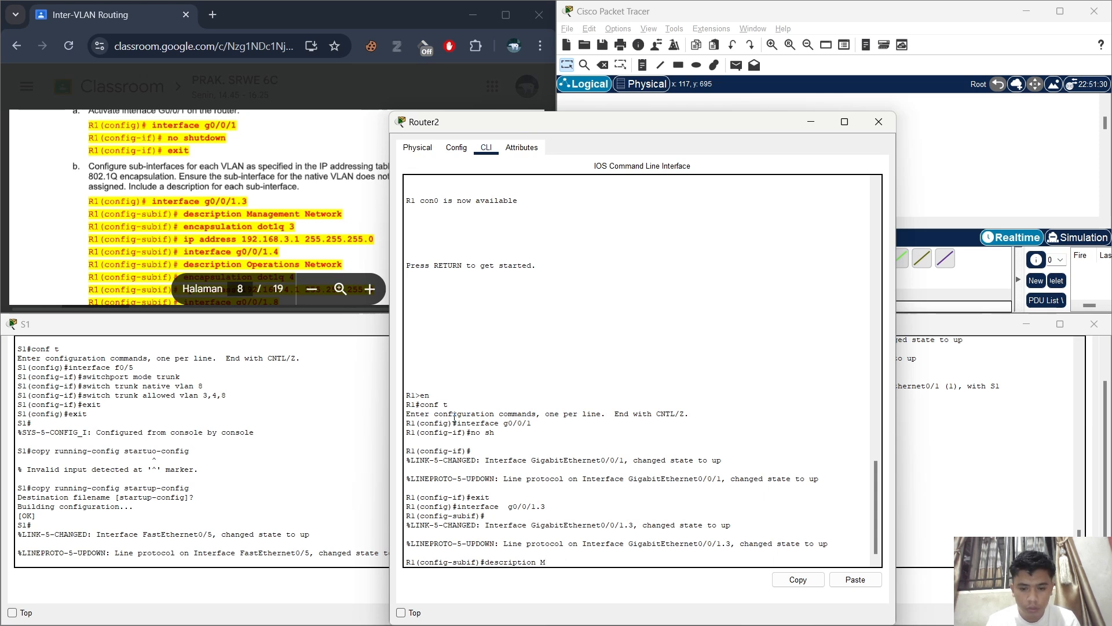
type("anagemen")
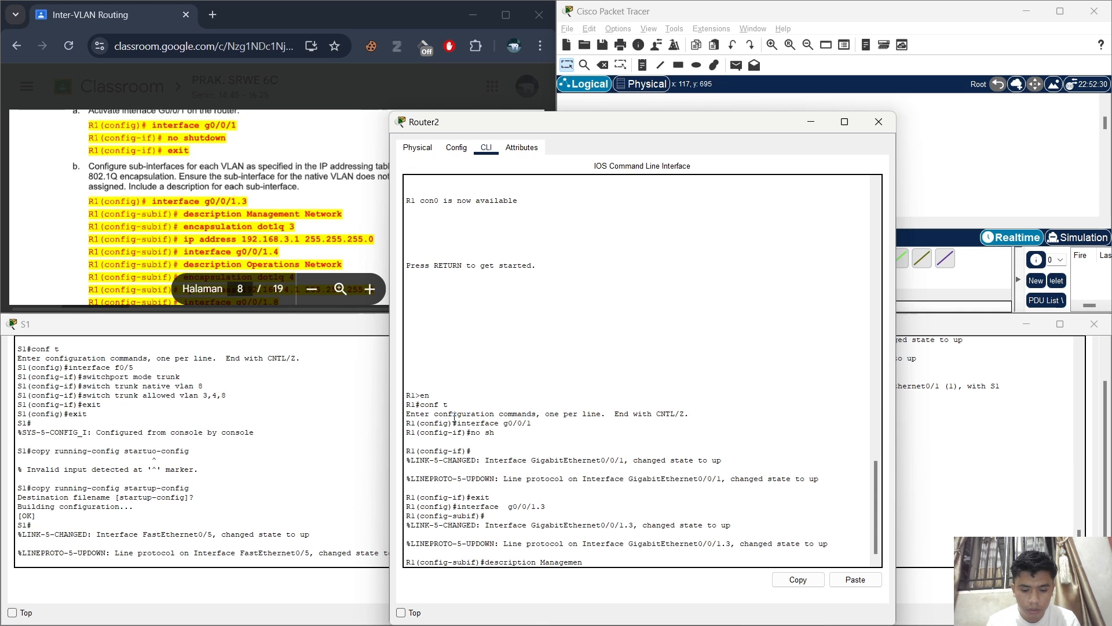
type("t Ne")
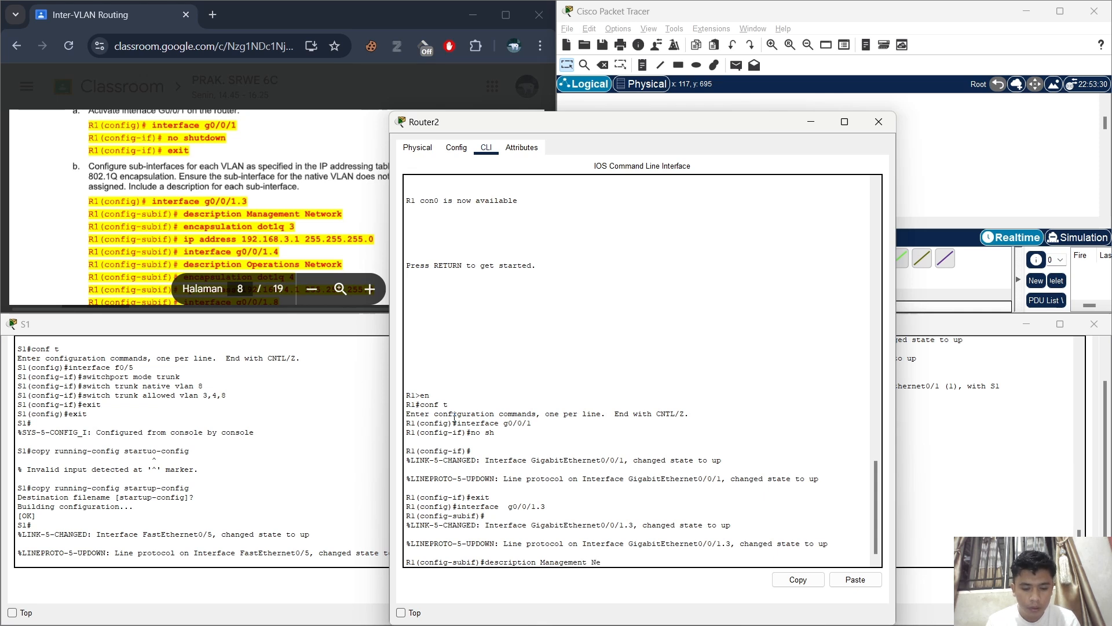
type("twork")
key("Return")
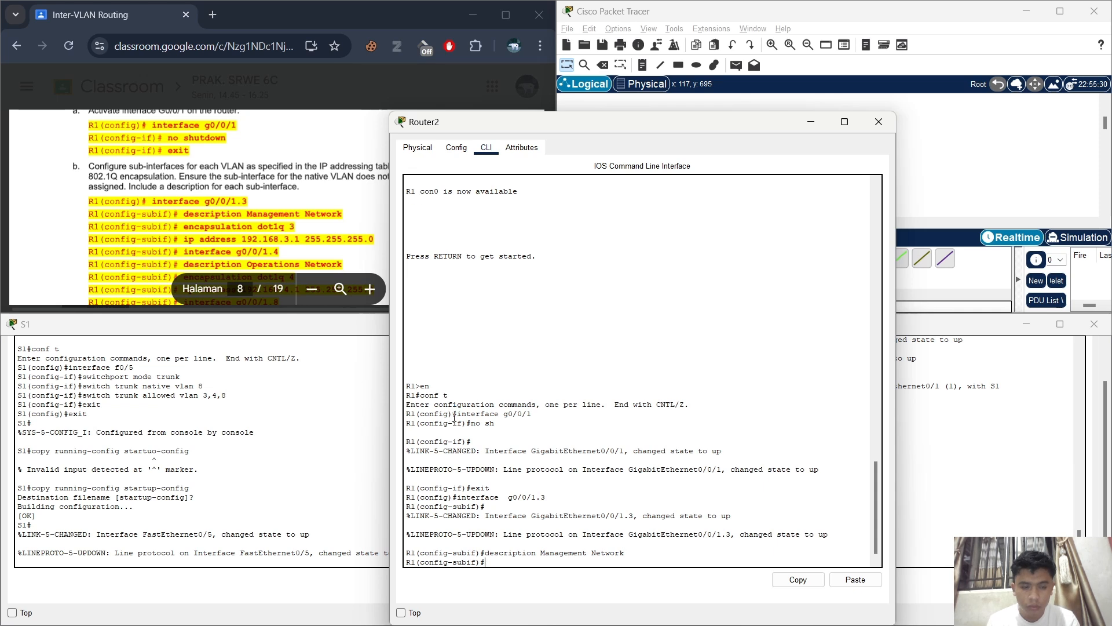
- Try to set 802.1Q encapsulation for VLAN 3 on g0/0/1.3 with the command encapsulation dotlq 3
type("encap")
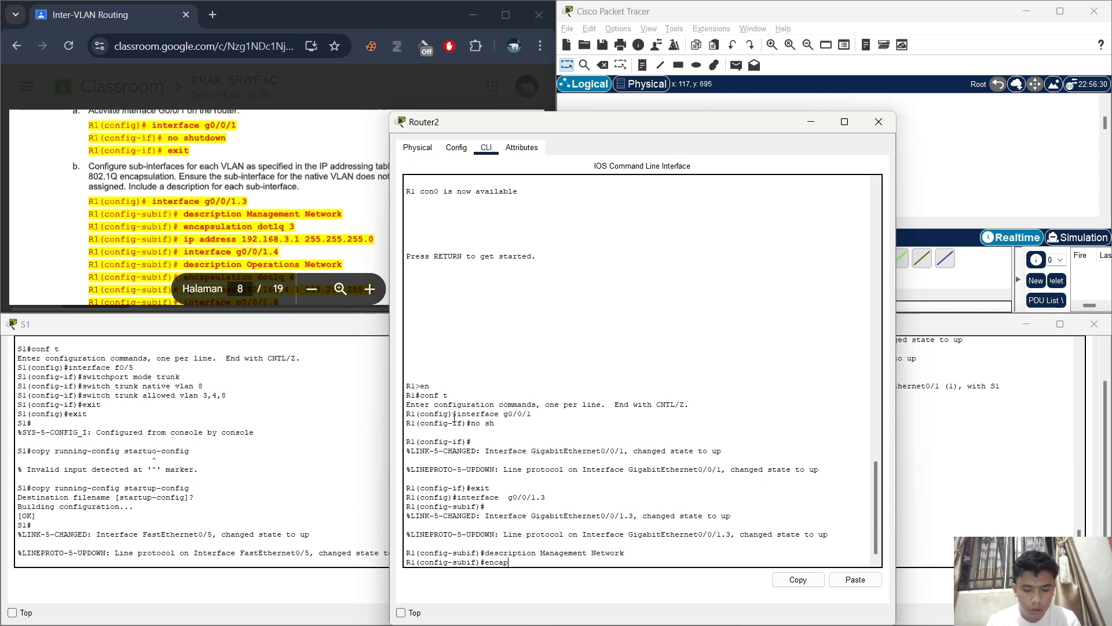
type("sulation dot1")
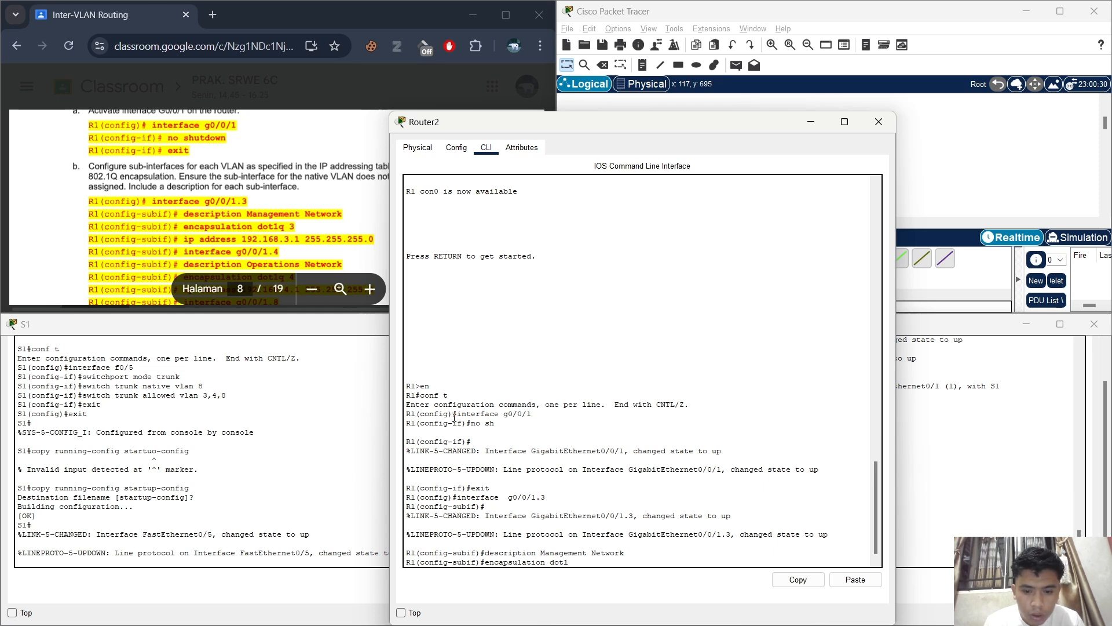
type("q 3")
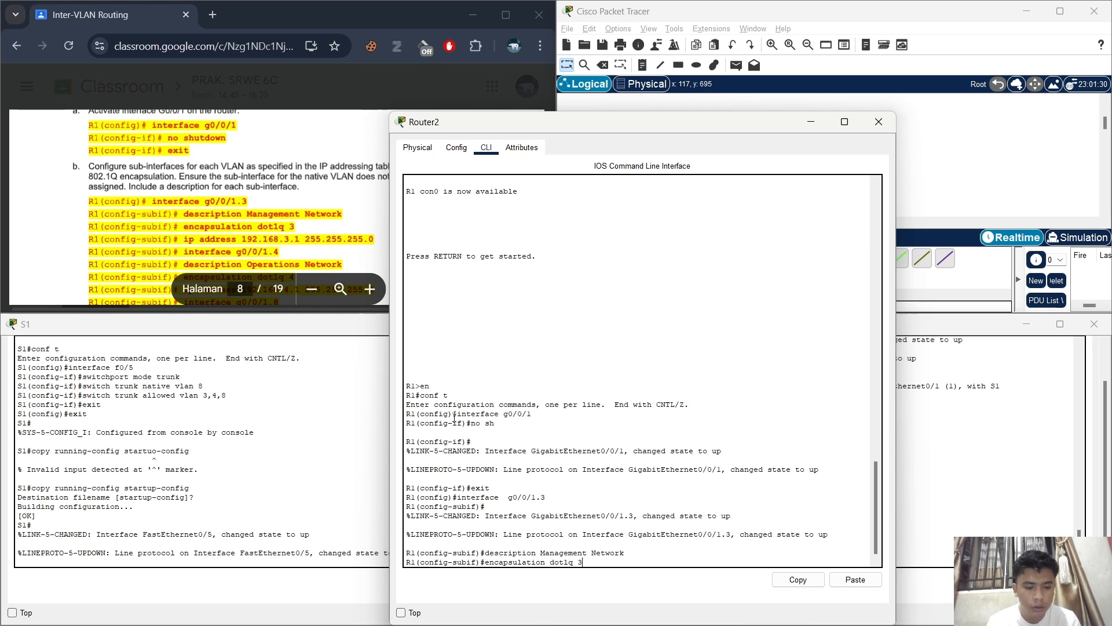
key("Return")
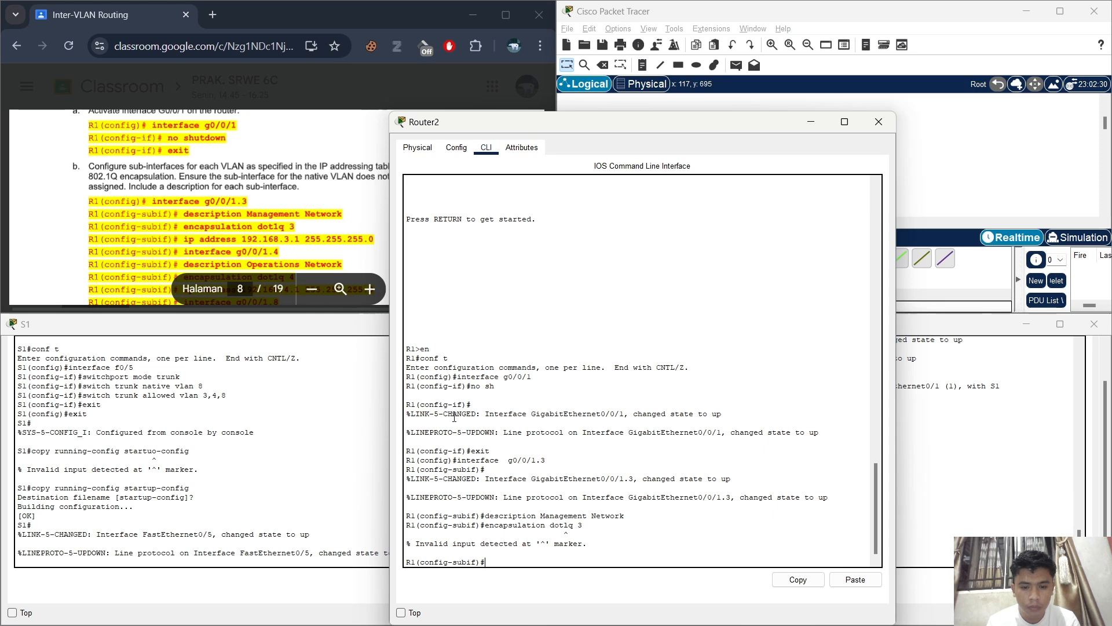
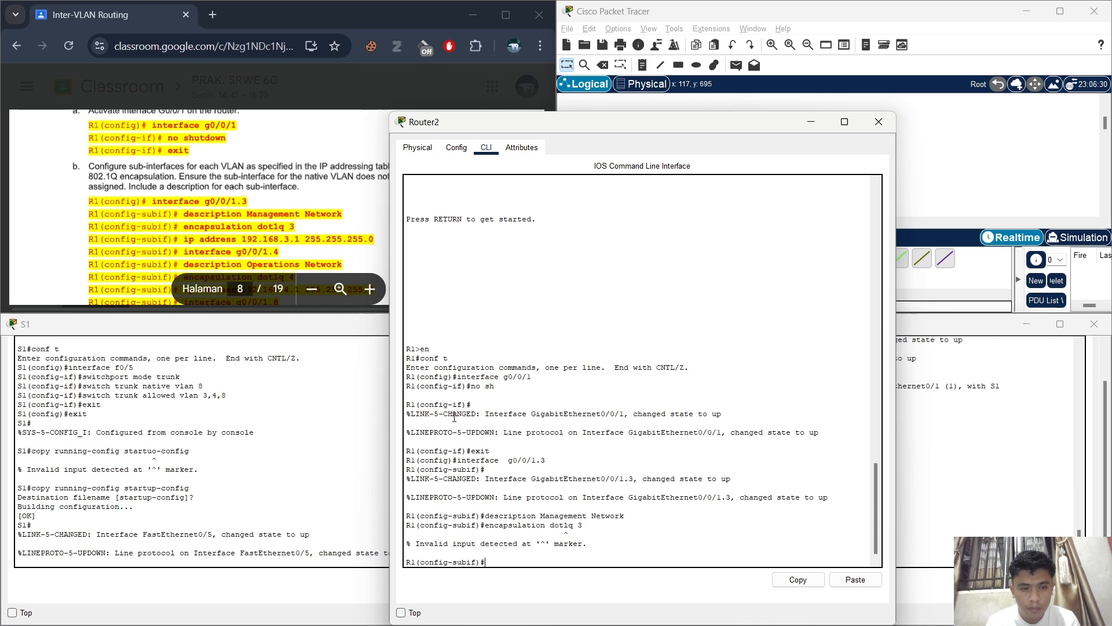
- Try the encapsulation dot1q command on sub-interface g0/0/1.3 without a VLAN number
type("enca")
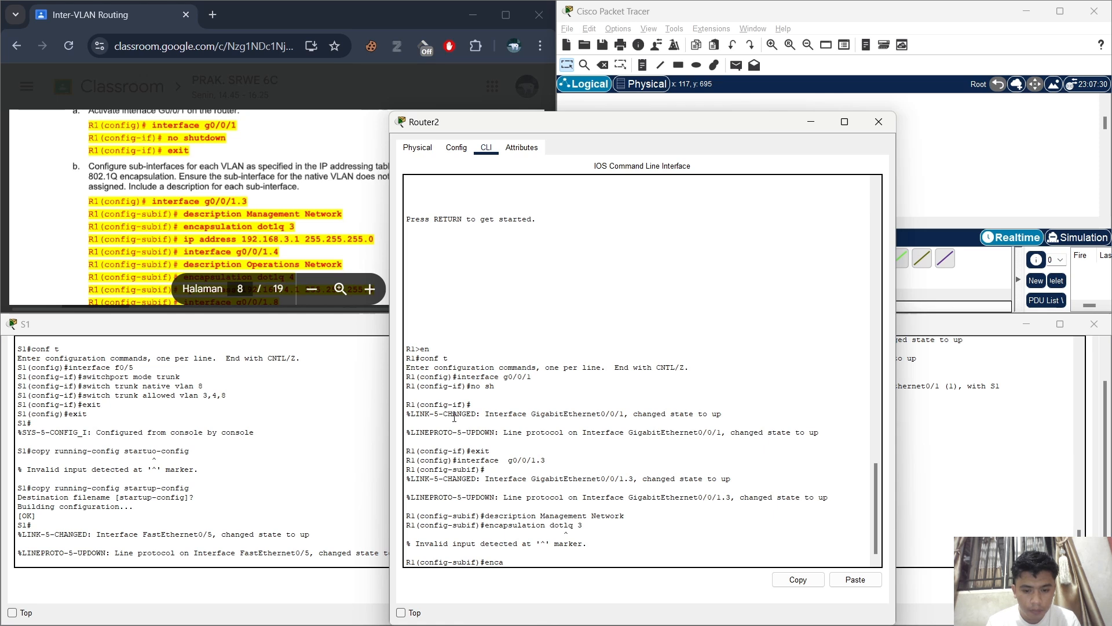
type("psu")
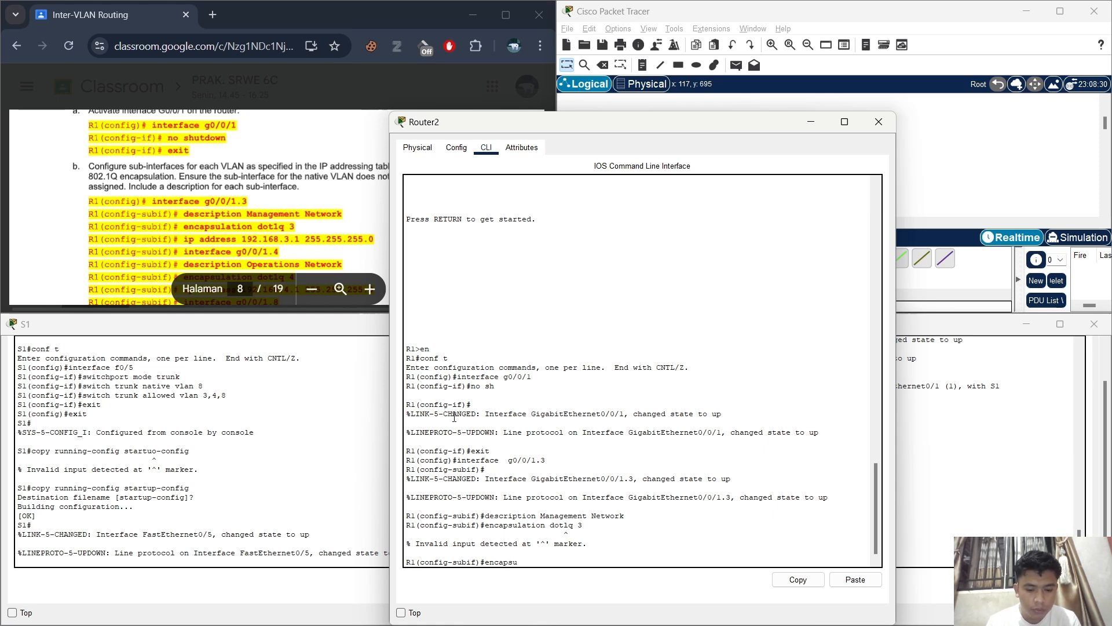
type("lat")
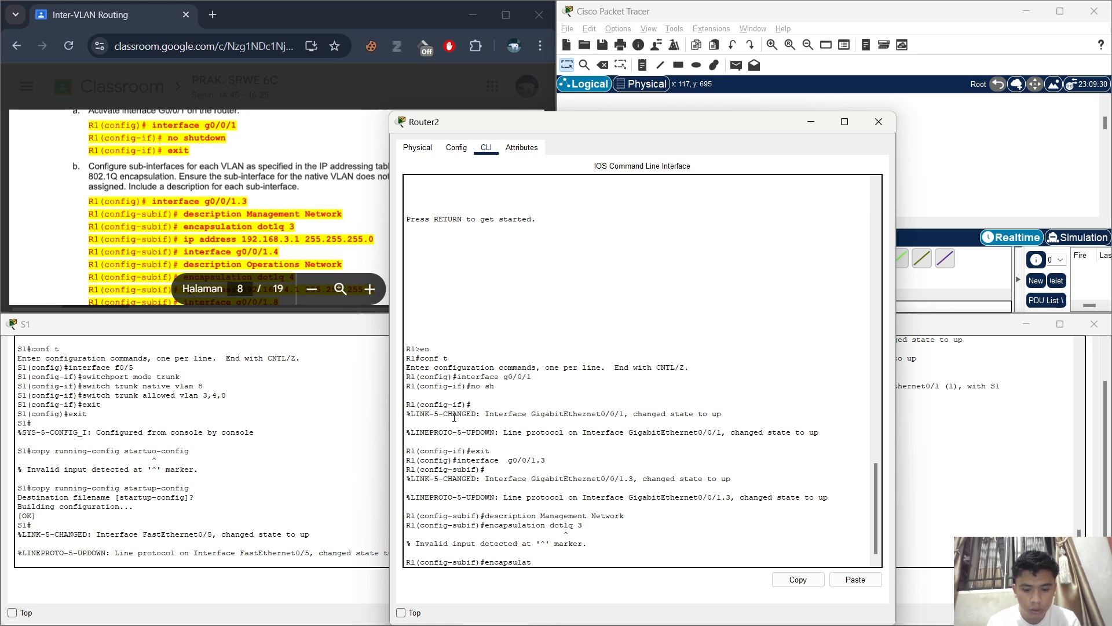
type("ion dot")
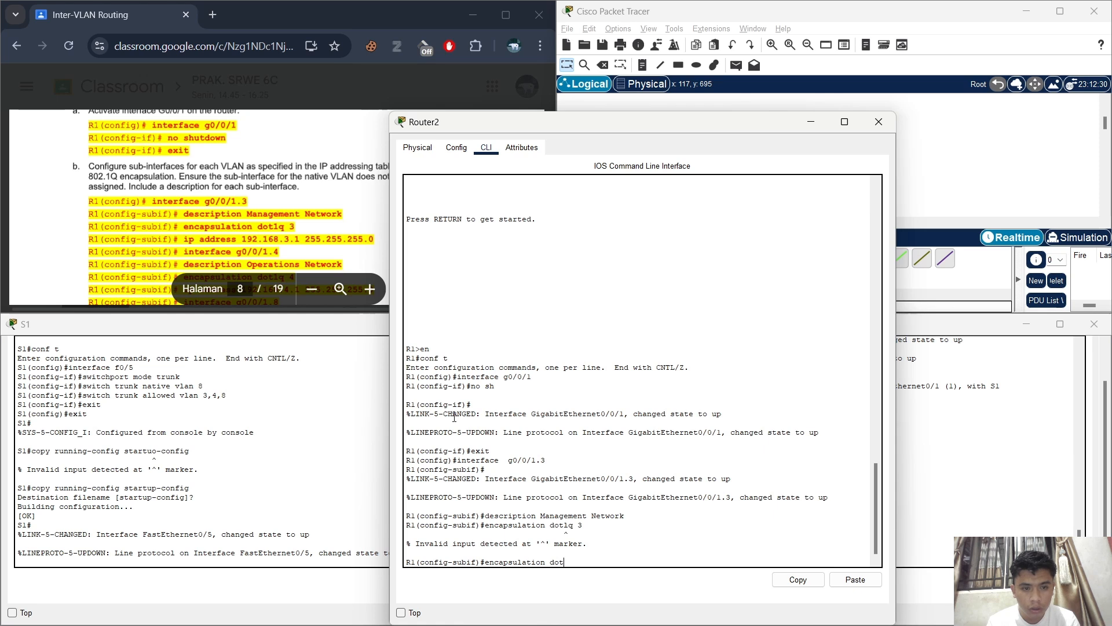
type("1")
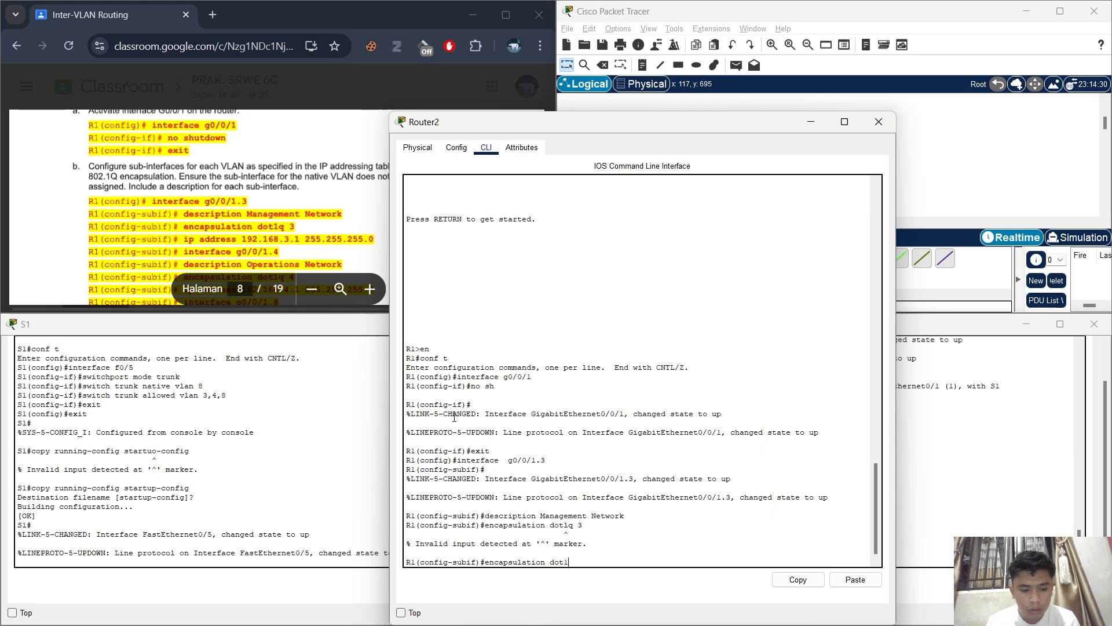
type("q")
key("Return")
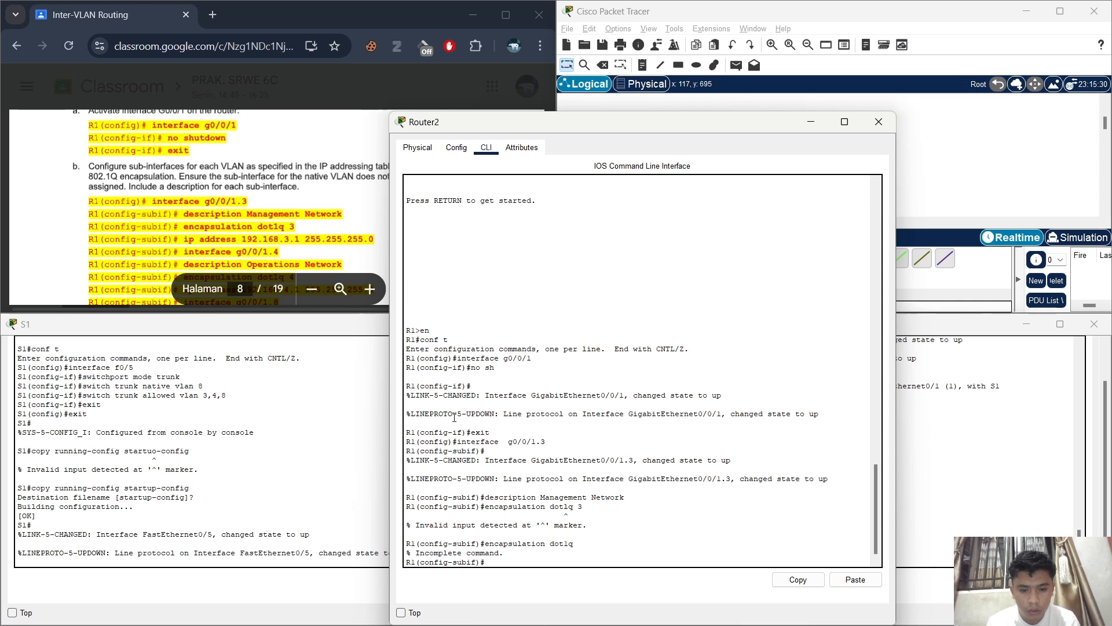
- Try to set 802.1Q encapsulation for VLAN 3 on g0/0/1.3 with encapsulation dot1q 3
type("enc")
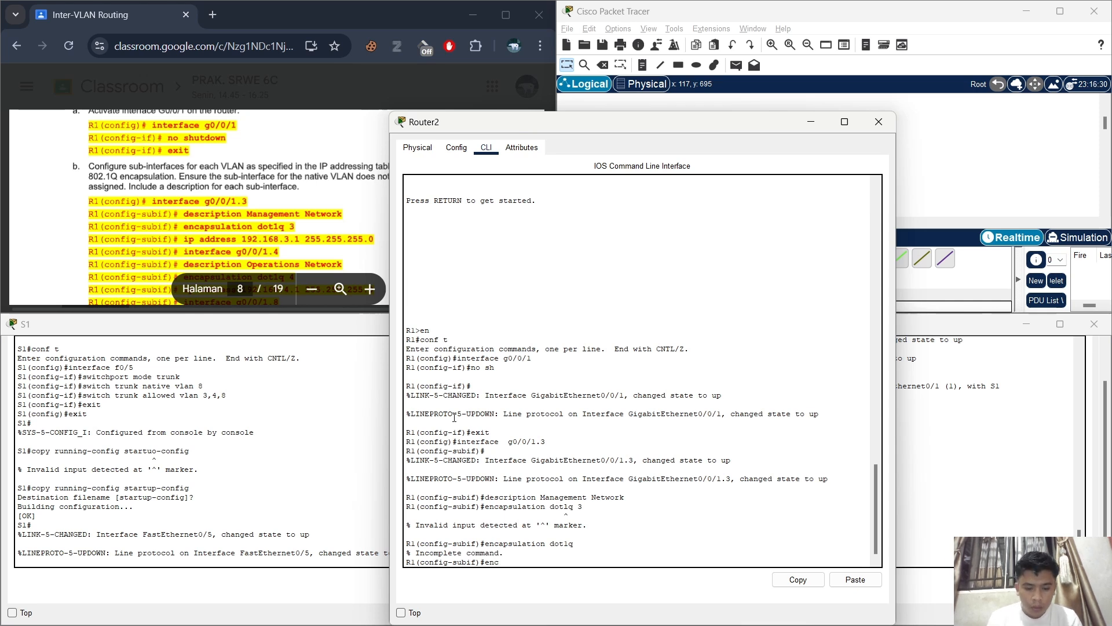
type("apsulati")
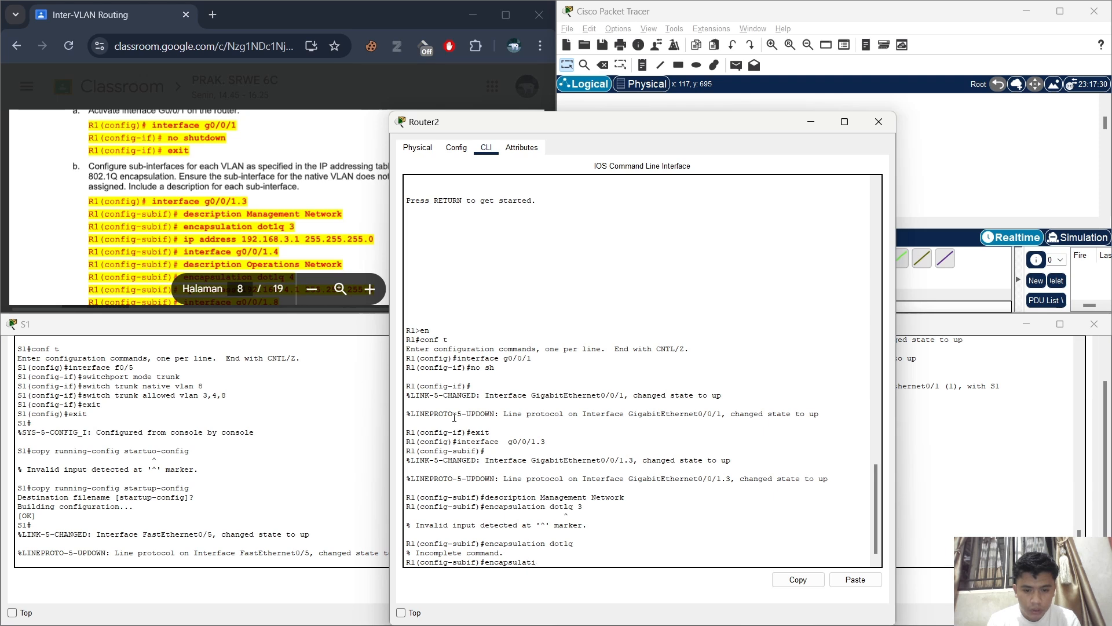
type("on do")
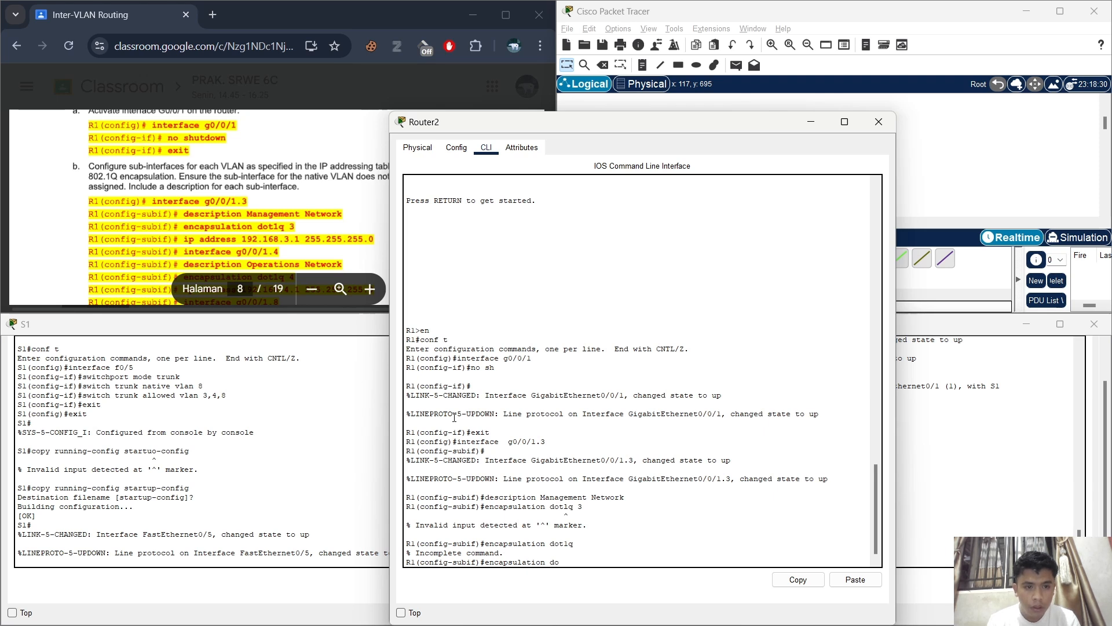
type("t1")
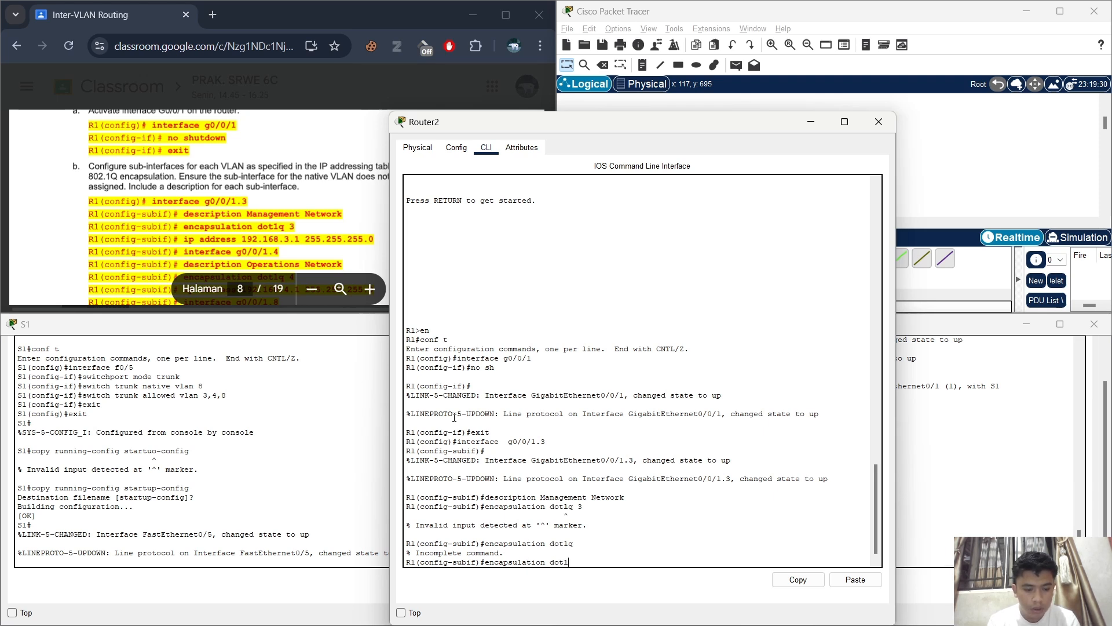
type("q 3")
key("Return")
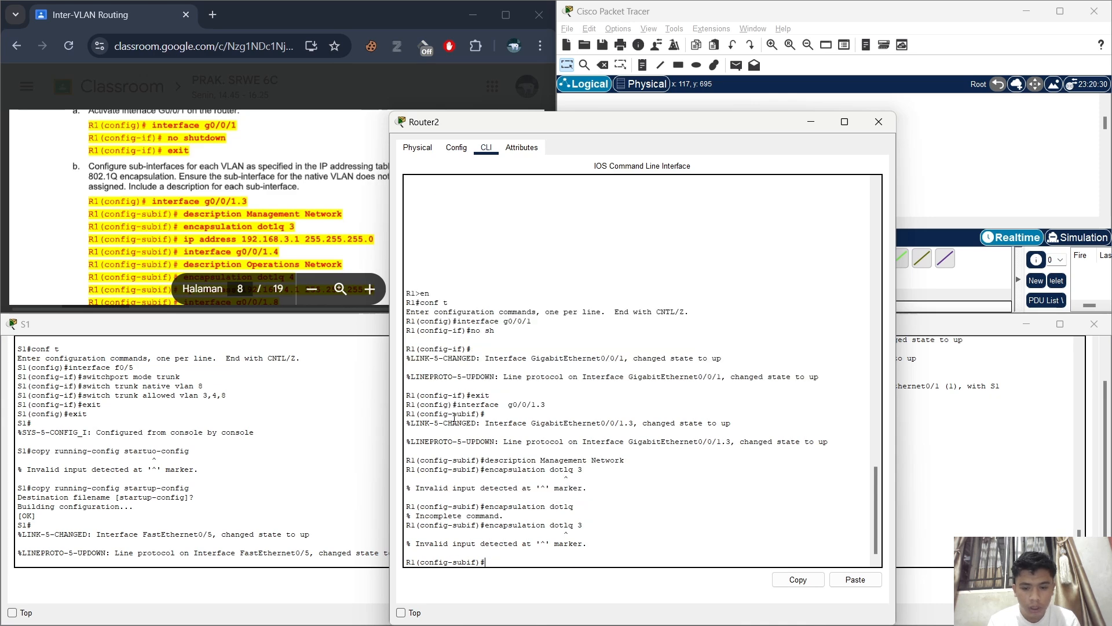
- Return to R1's command line and assign IP address 192.168.3.1 with mask 255.255.255.0 to sub-interface g0/0/1.3
key("alt+Tab")
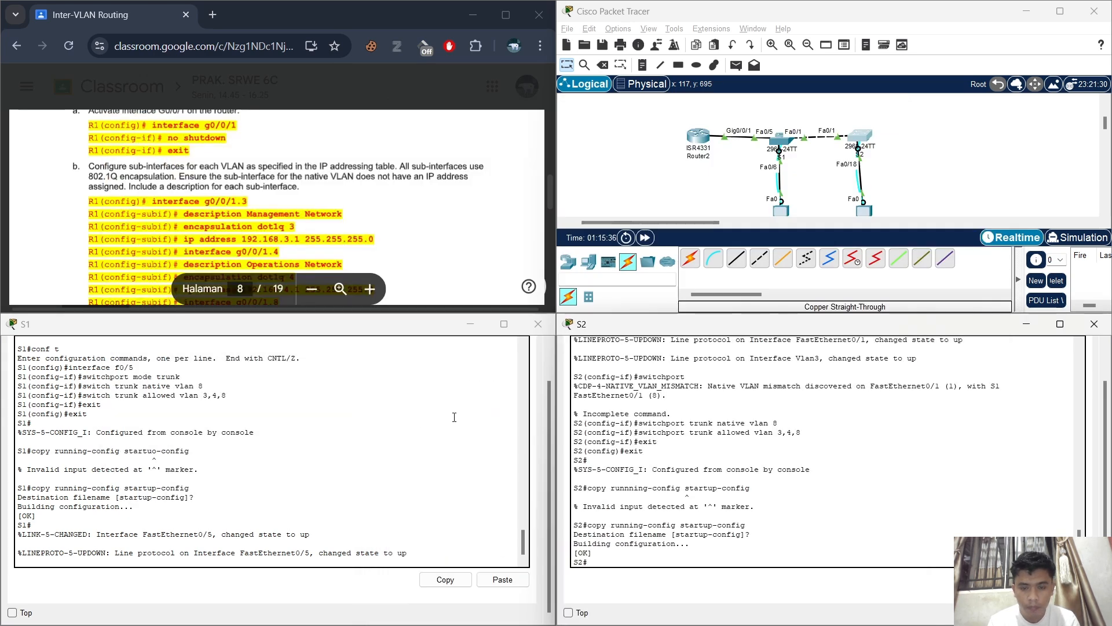
left_click(406, 619)
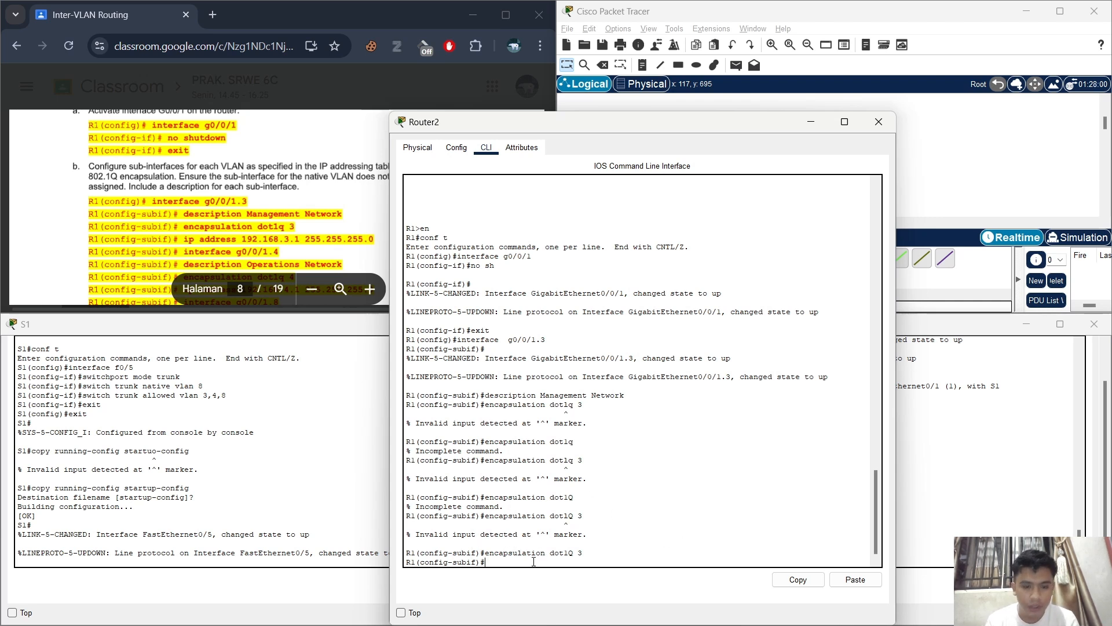
type("ip addre")
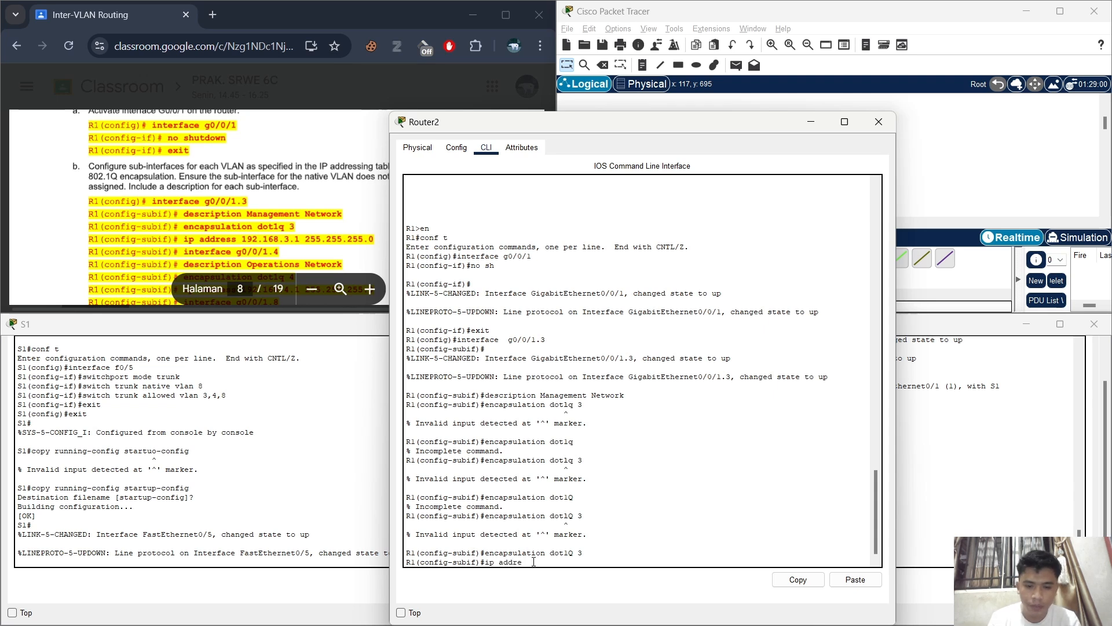
type("ss 192")
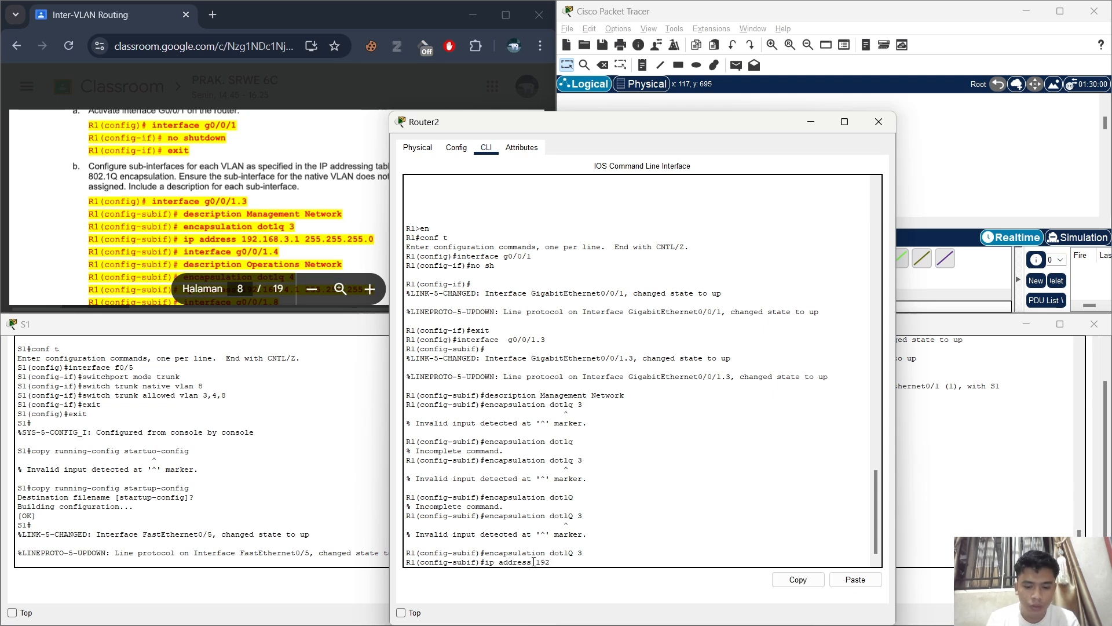
type(".168.3.1 255.2")
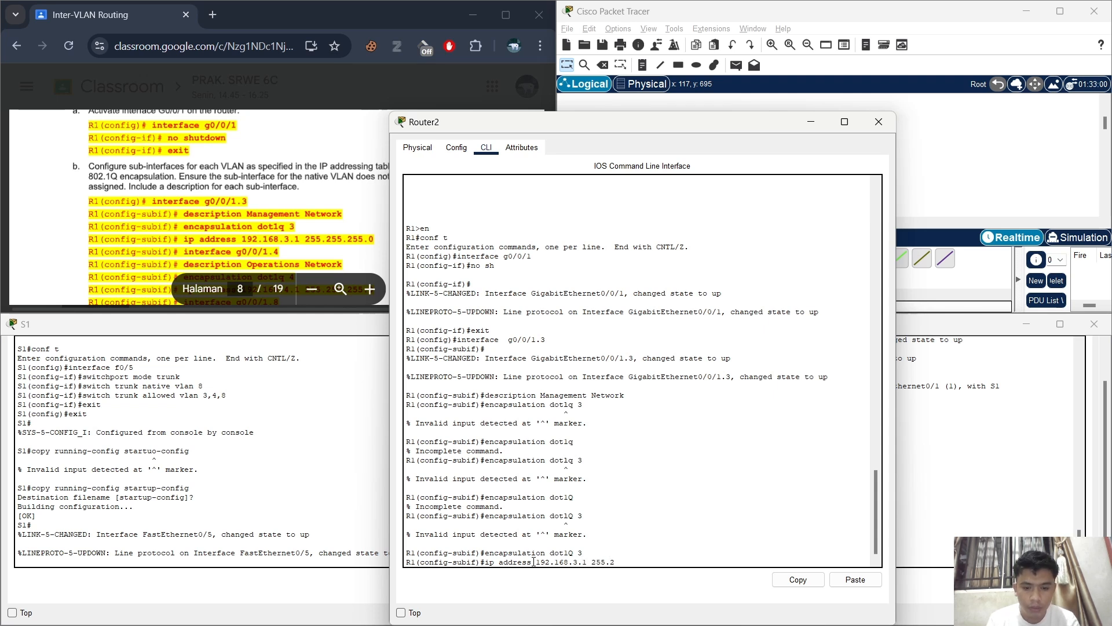
type("55.255")
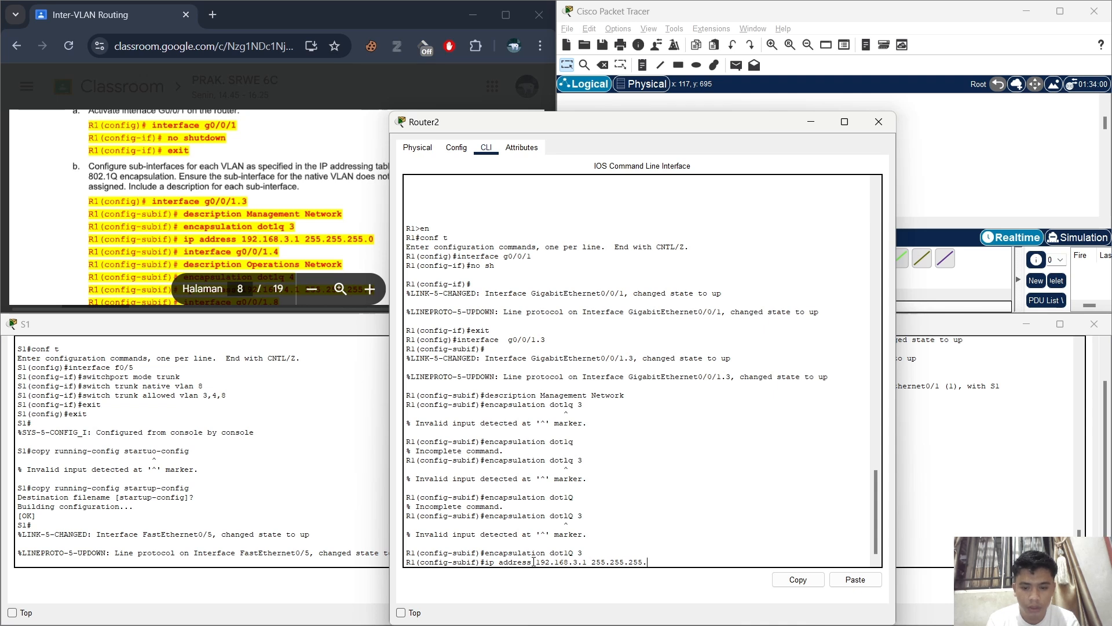
type(".0")
key("Return")
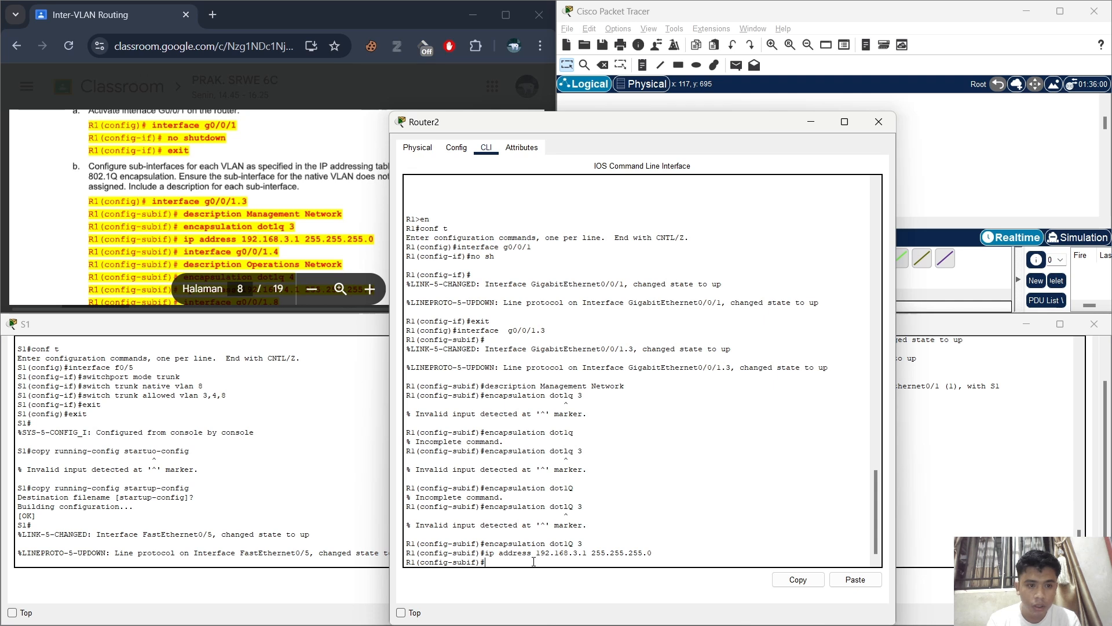
- Create sub-interface g0/0/1.4 on R1 with the interface g0/0/1.4 command
type("interface ")
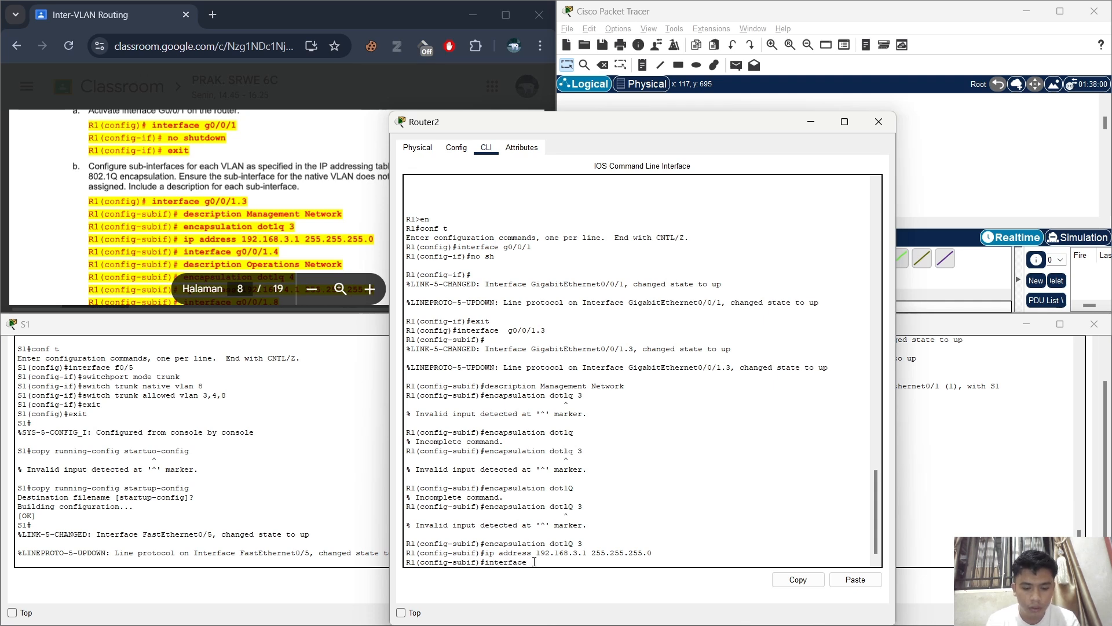
type("g0/0/1.4")
key("Return")
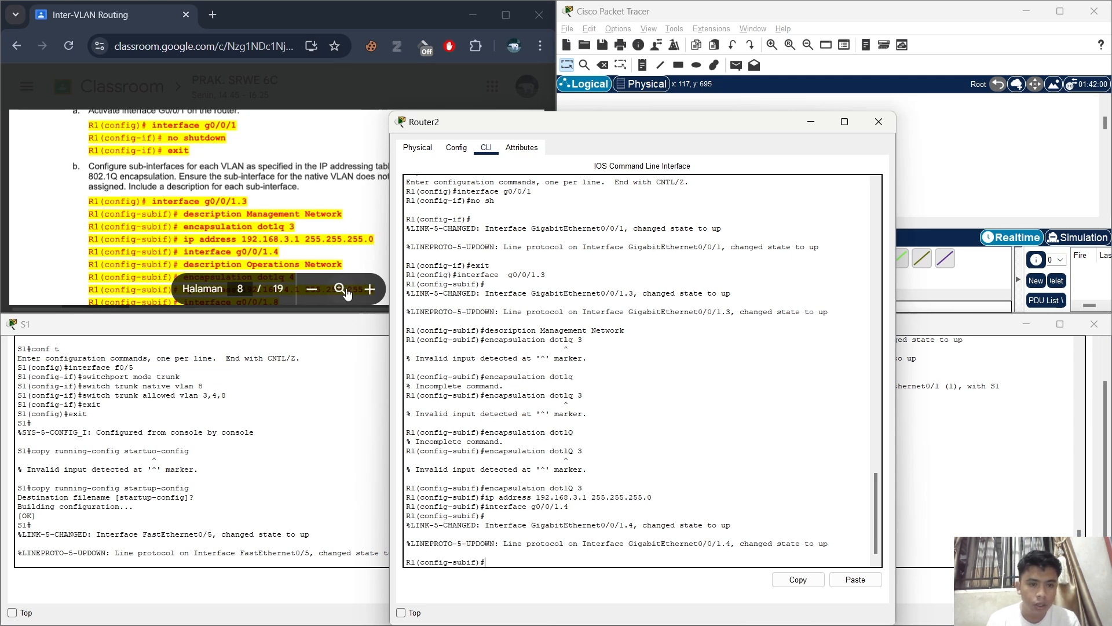
- Set the description of sub-interface g0/0/1.4 to Operations Network, as given in the lab guide
scroll(349, 258, "down", 2)
type("de")
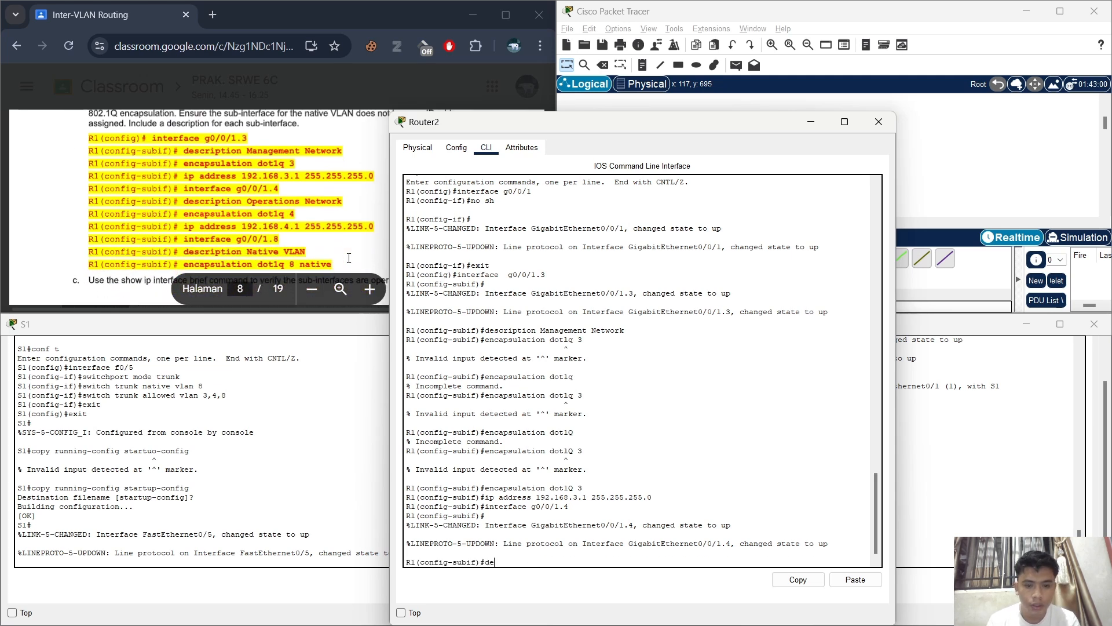
type("sc")
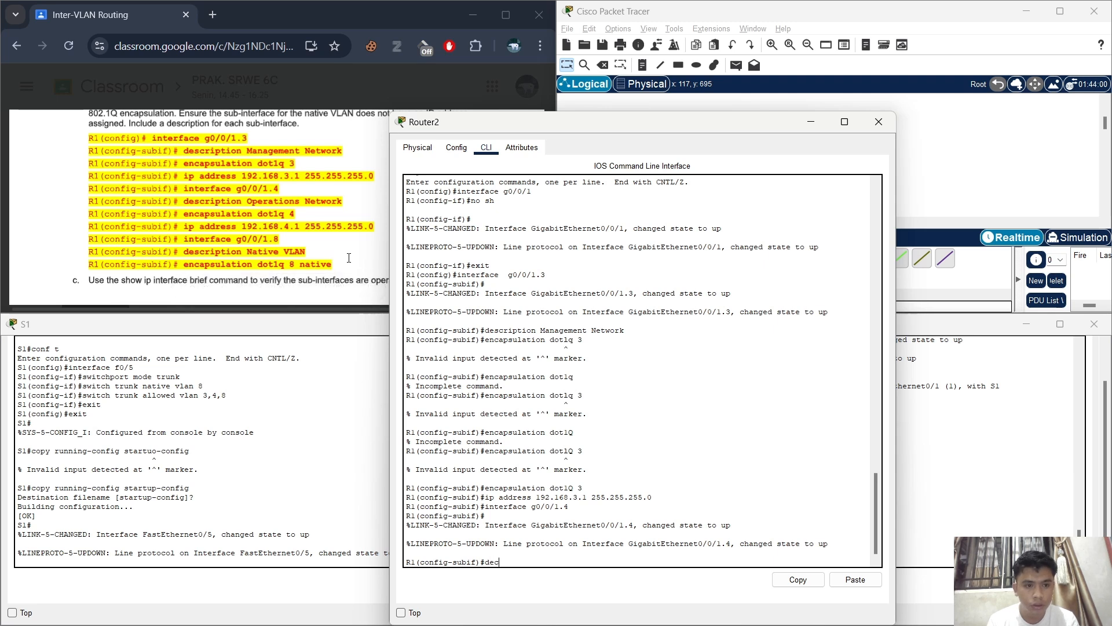
type("rip")
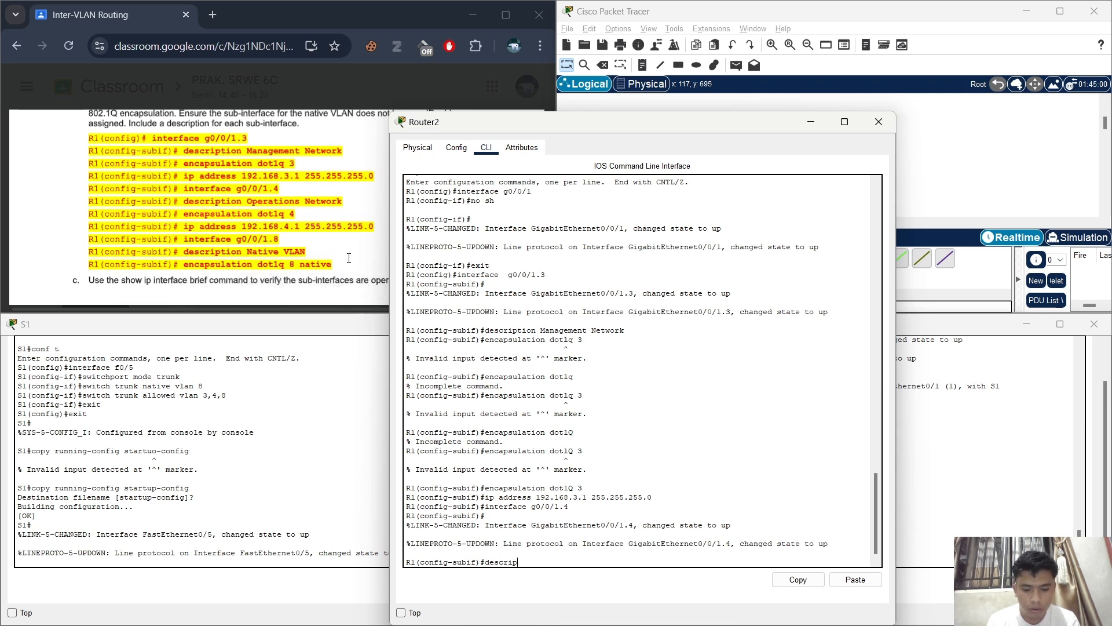
type("tion")
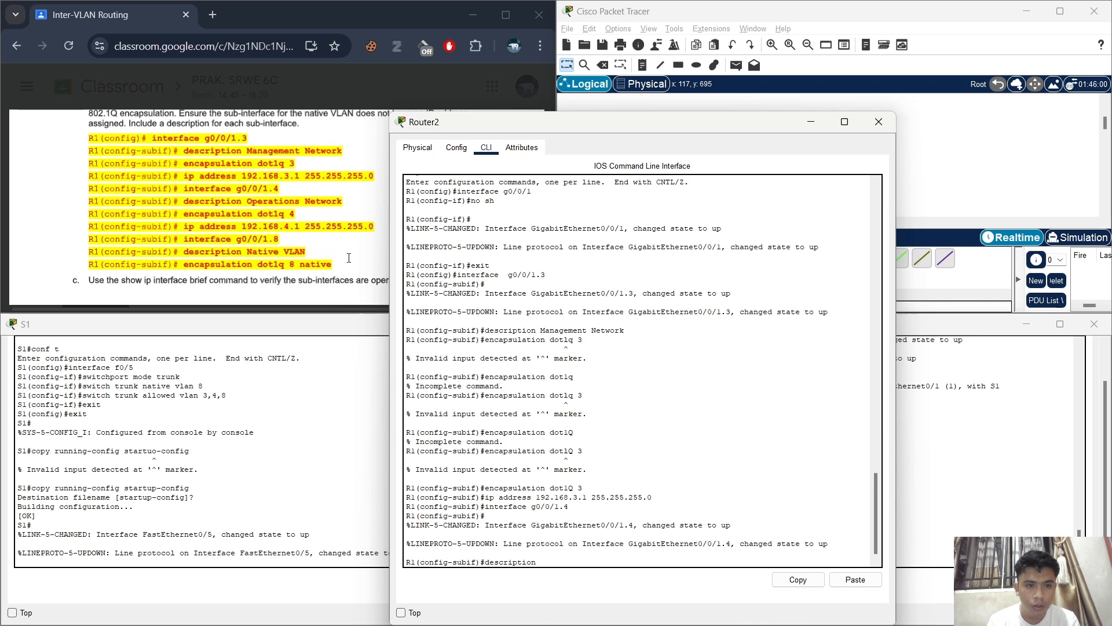
type(" Operation")
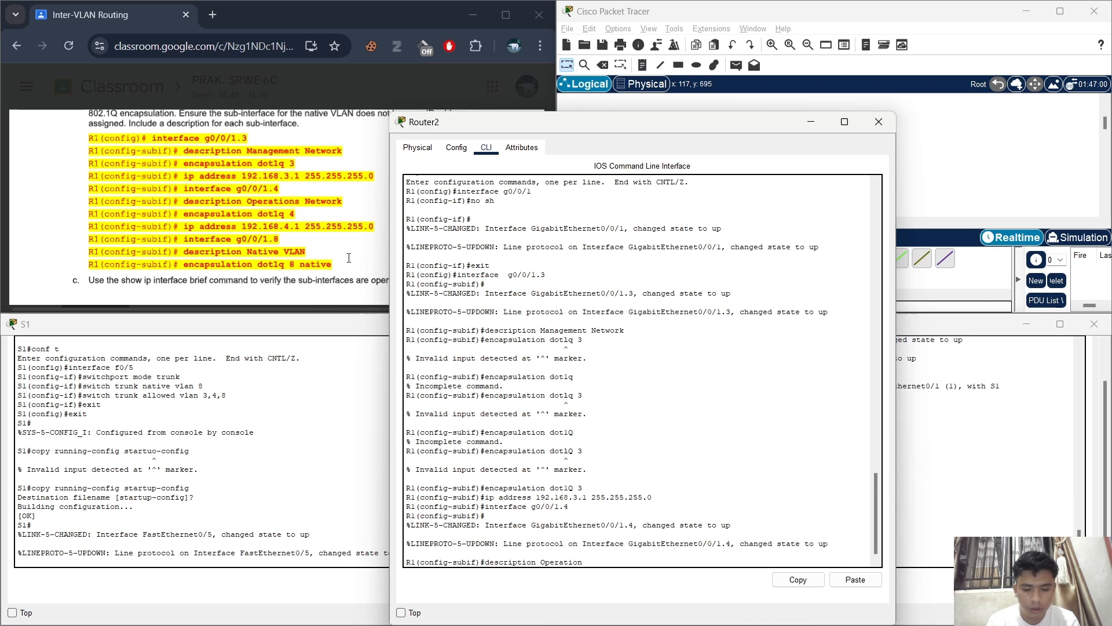
type("s Nte")
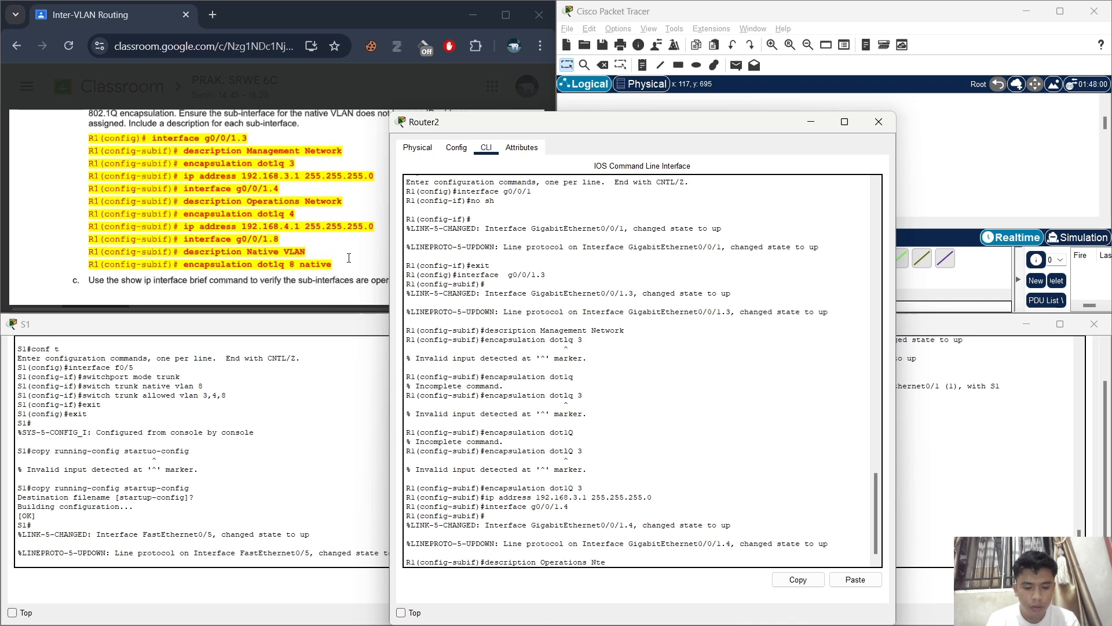
type("w")
key("BackSpace")
key("BackSpace")
type("e")
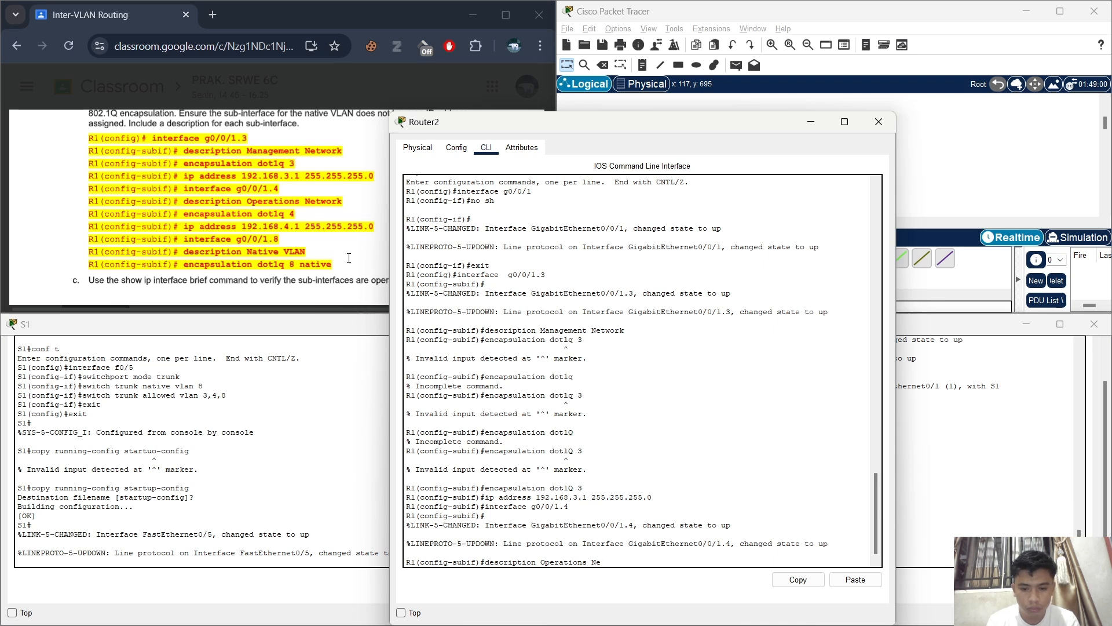
type("twork")
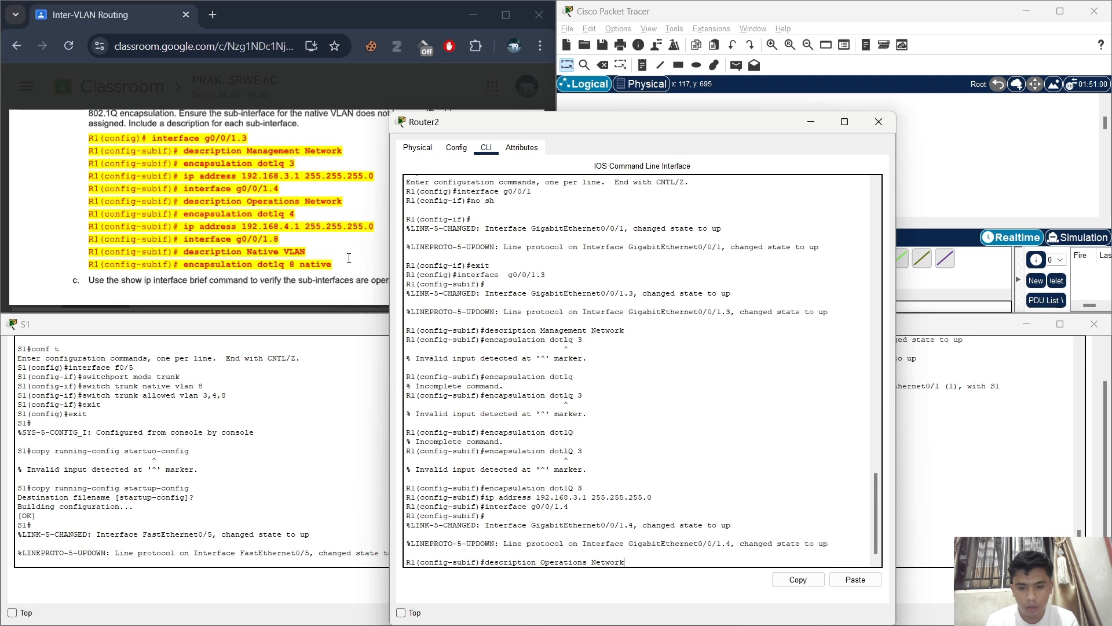
key("Return")
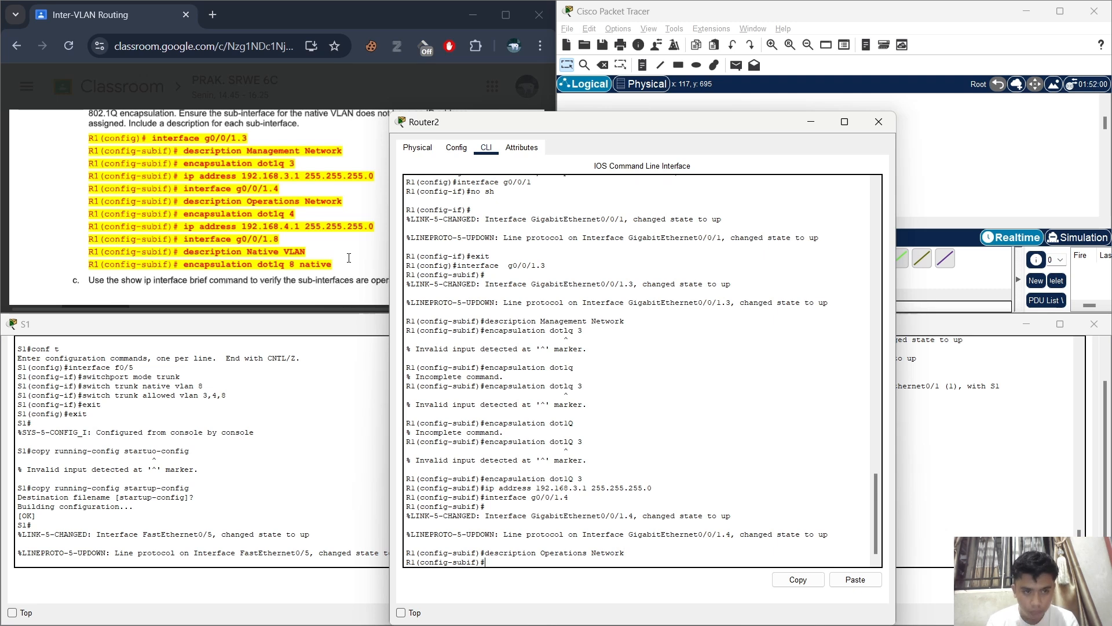
- Set 802.1Q encapsulation for VLAN 4 on sub-interface g0/0/1.4 with encapsulation dot1Q 4
type("encapsulation")
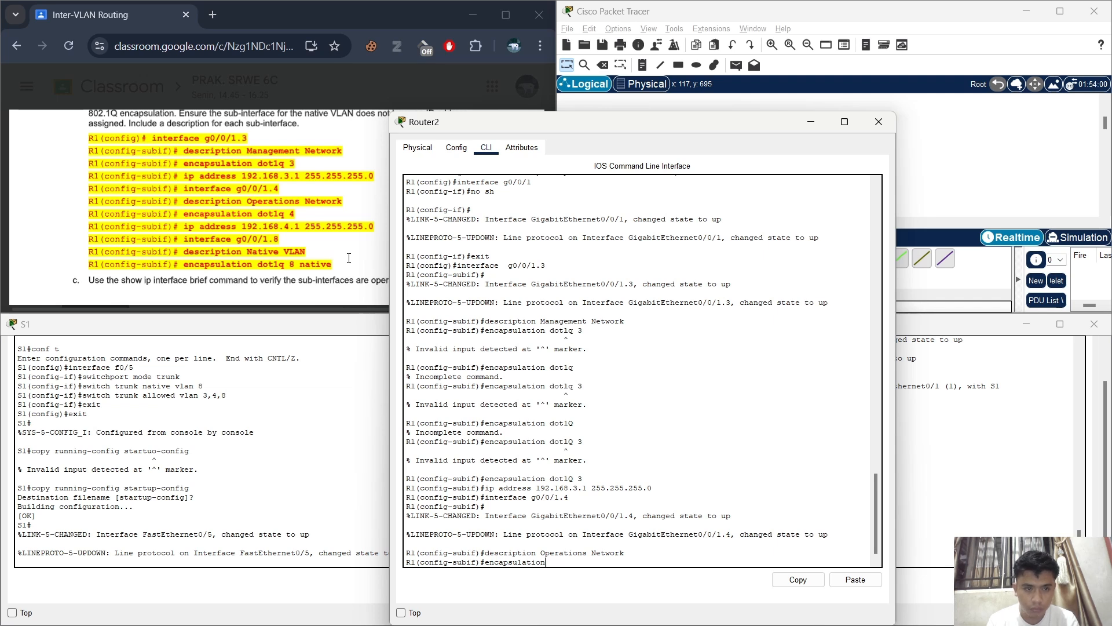
type(" dot1")
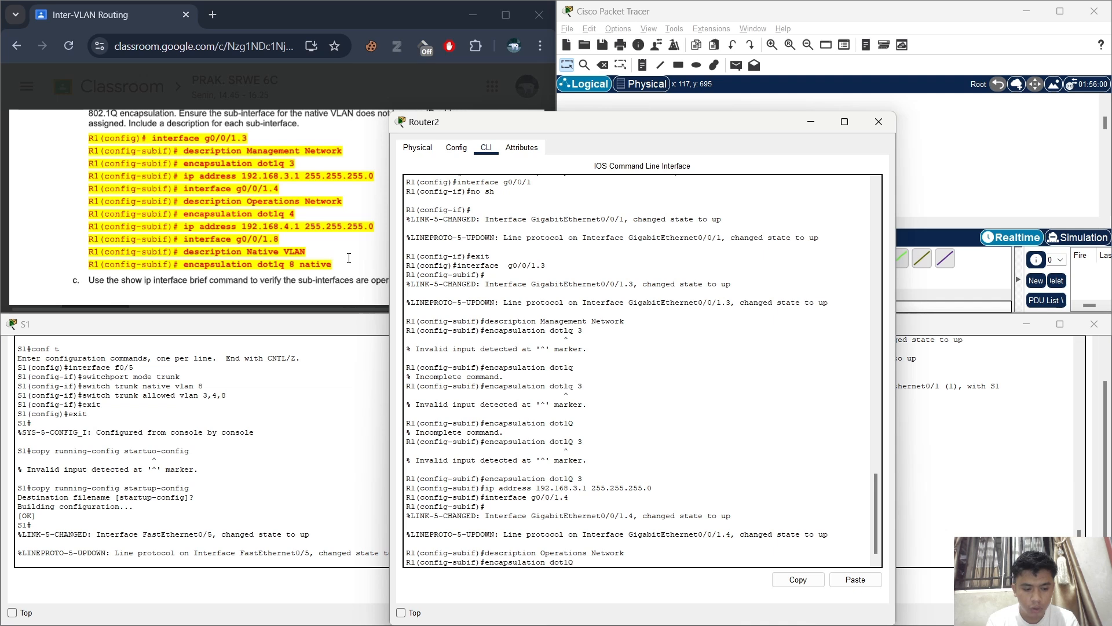
type("Q")
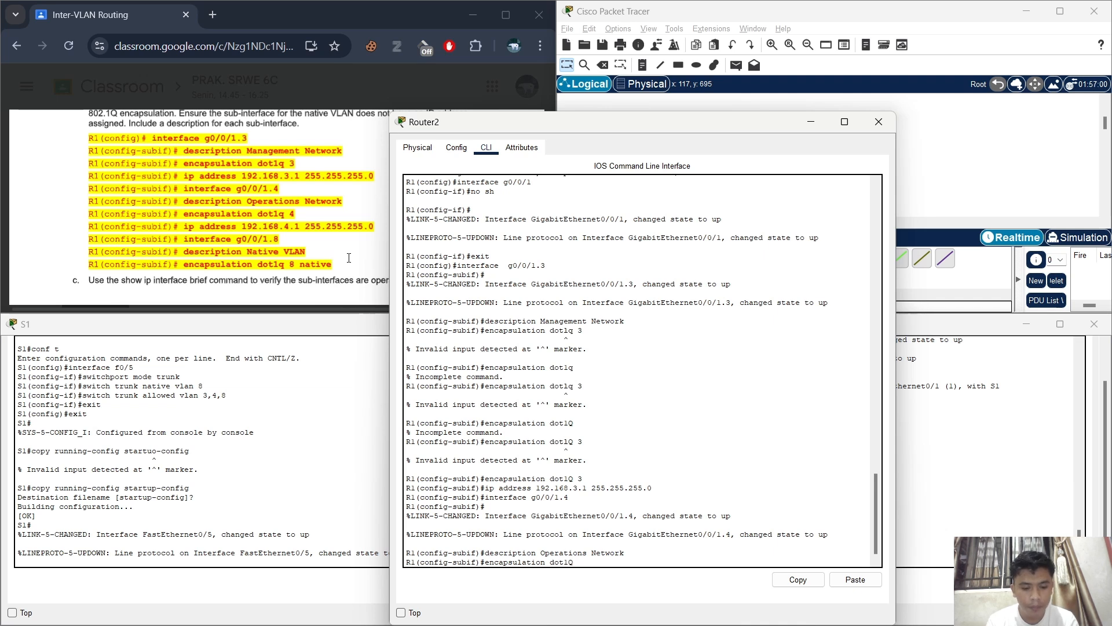
type(" 4")
key("Return")
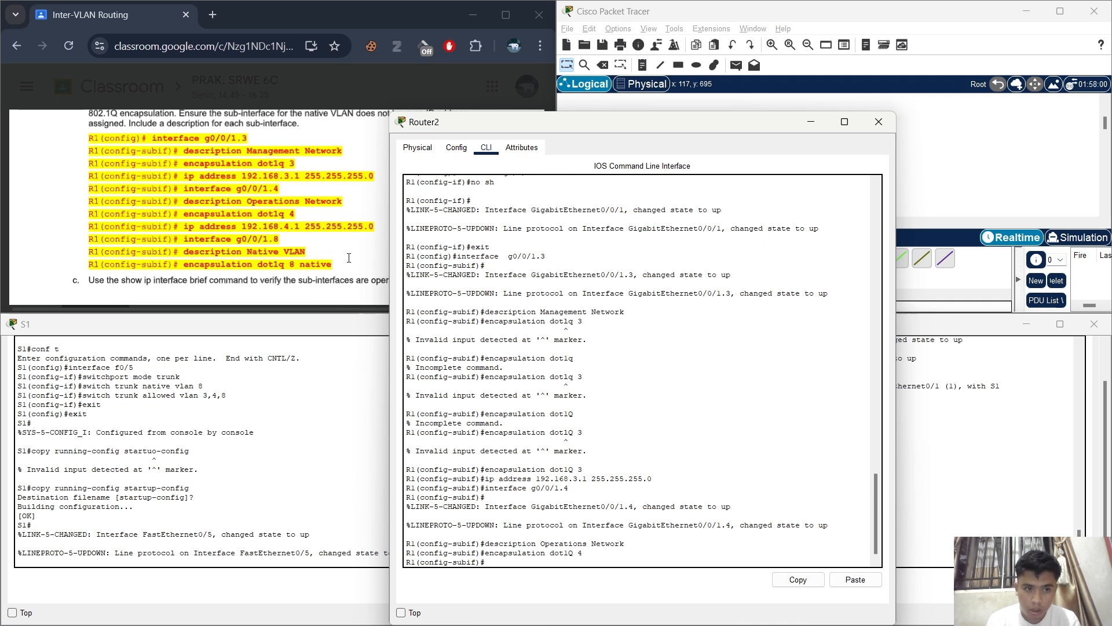
- Assign IP address 192.168.4.1 with mask 255.255.255.0 to sub-interface g0/0/1.4 on R1
type("ip addr")
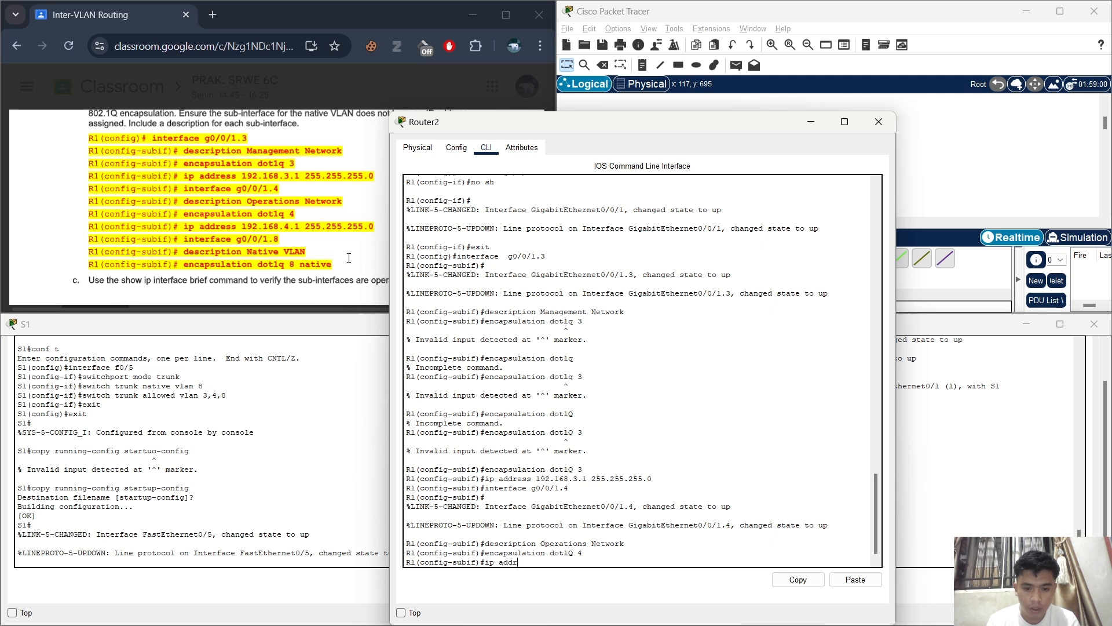
type("ess")
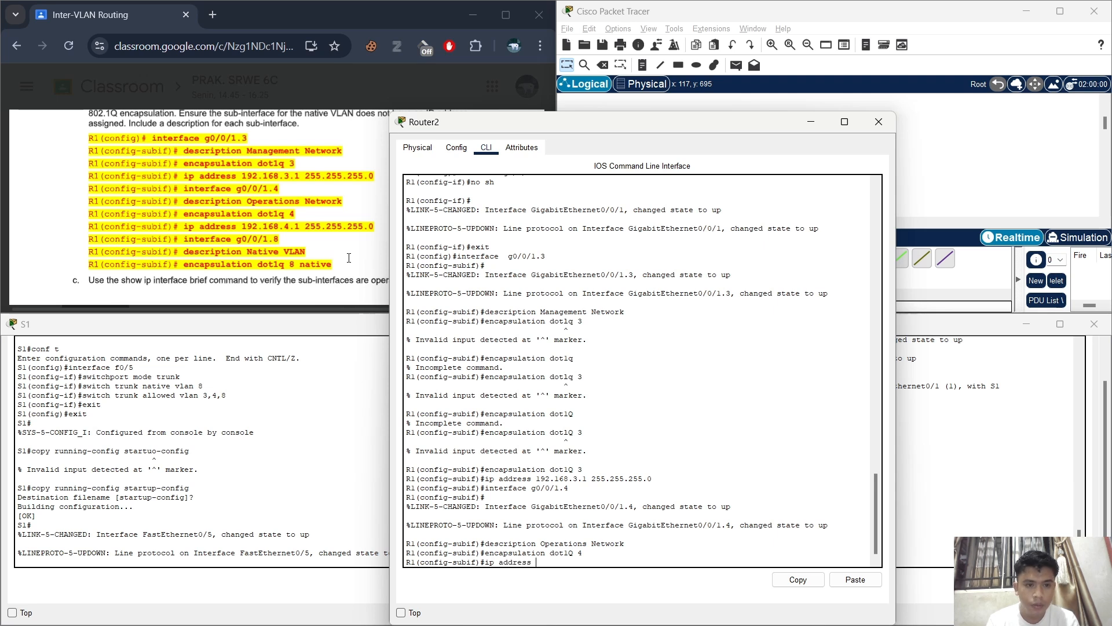
type(" 192.1")
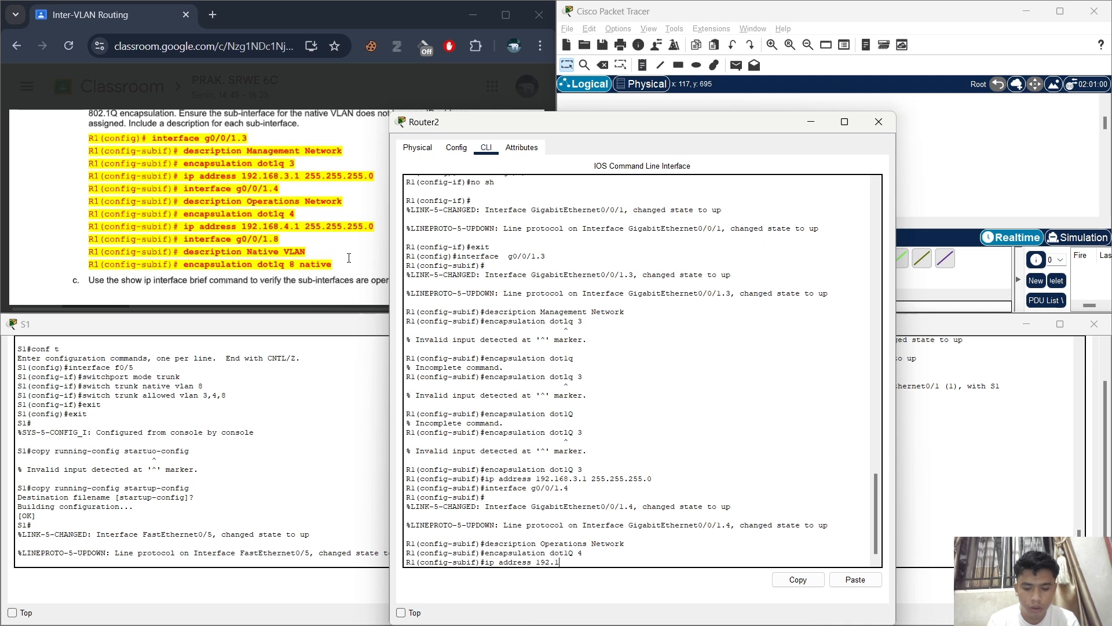
type("68.4.1")
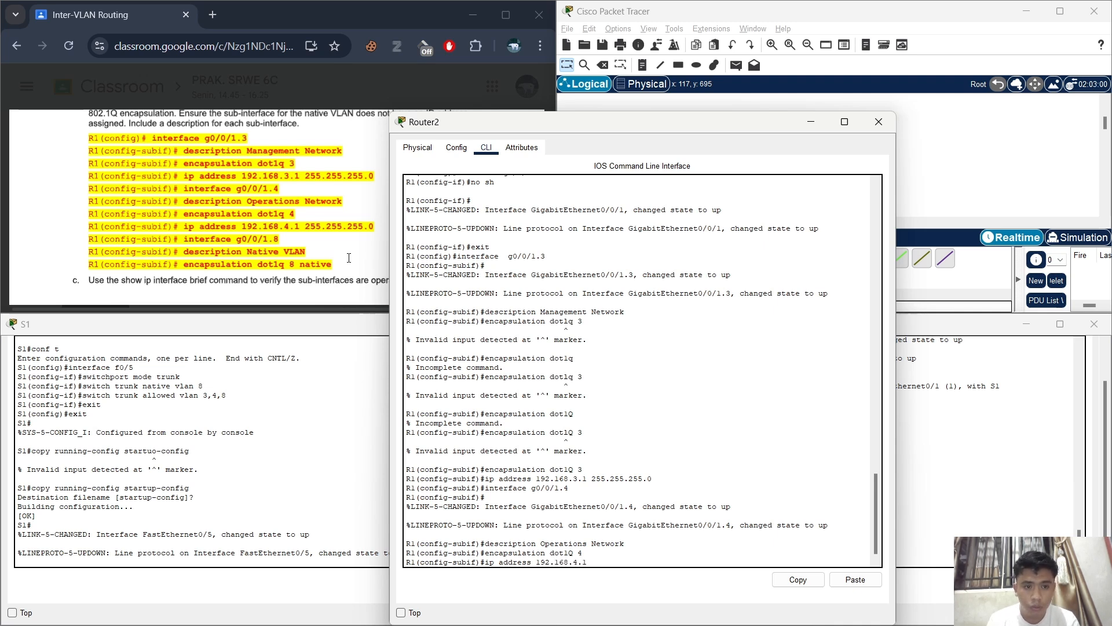
type(" 255.255")
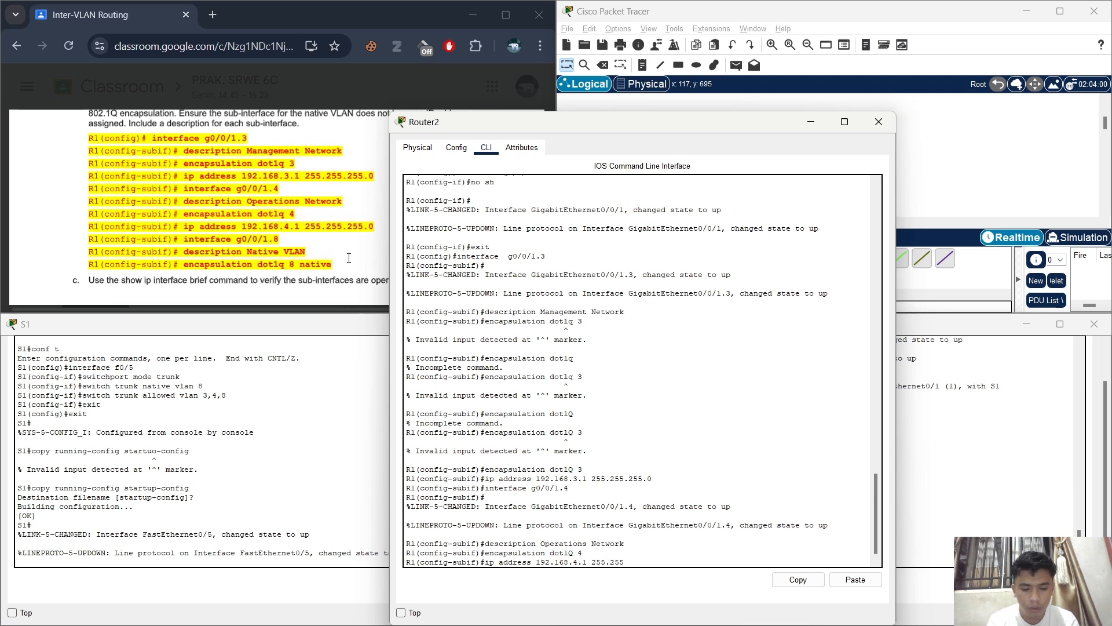
type(".255.0")
key("Return")
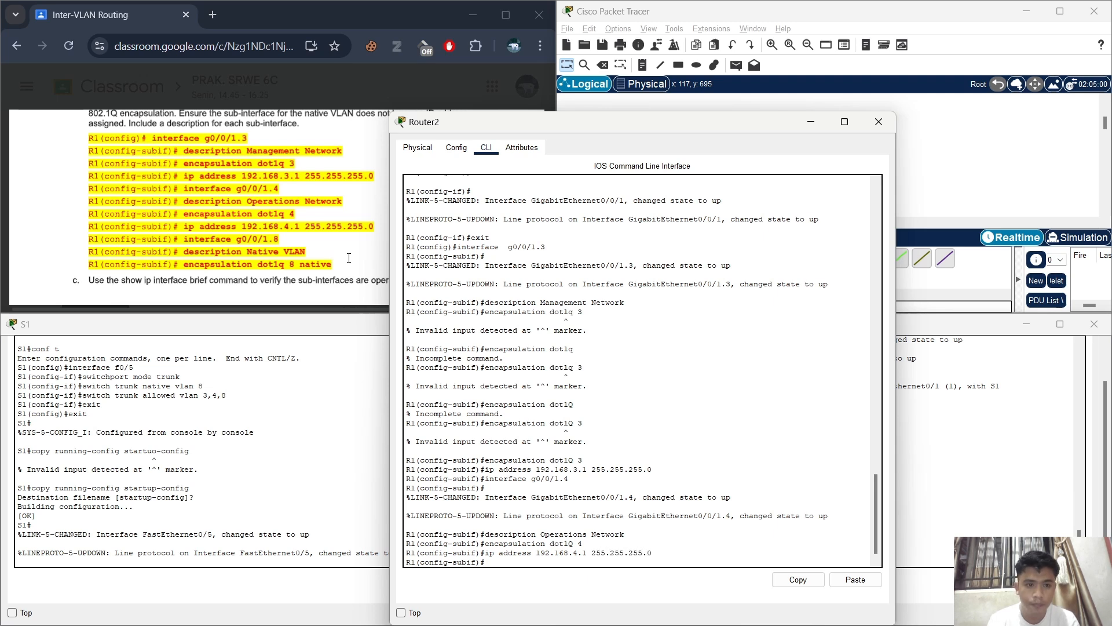
- Create sub-interface g0/0/1.8 on R1 with the interface g0/0/1.8 command
type("interface")
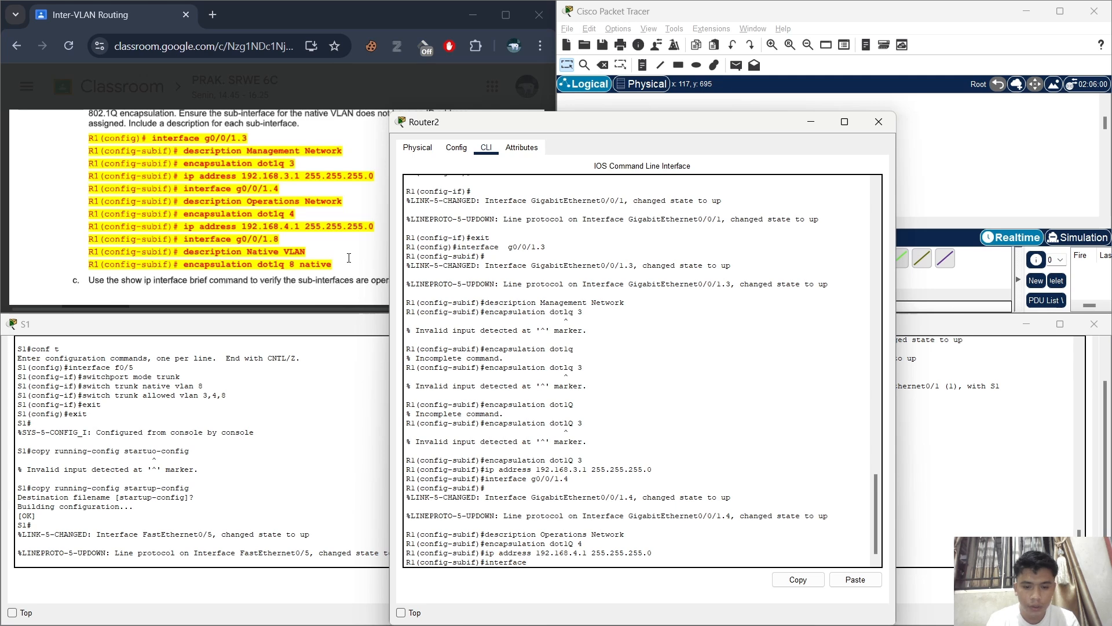
type(" g0/0")
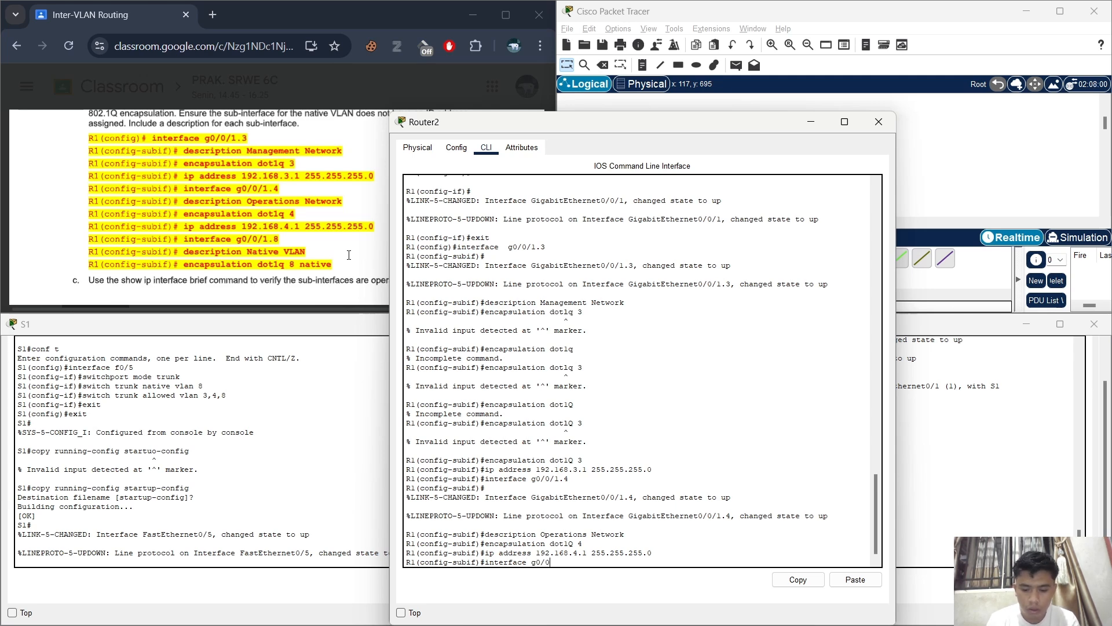
type("/1")
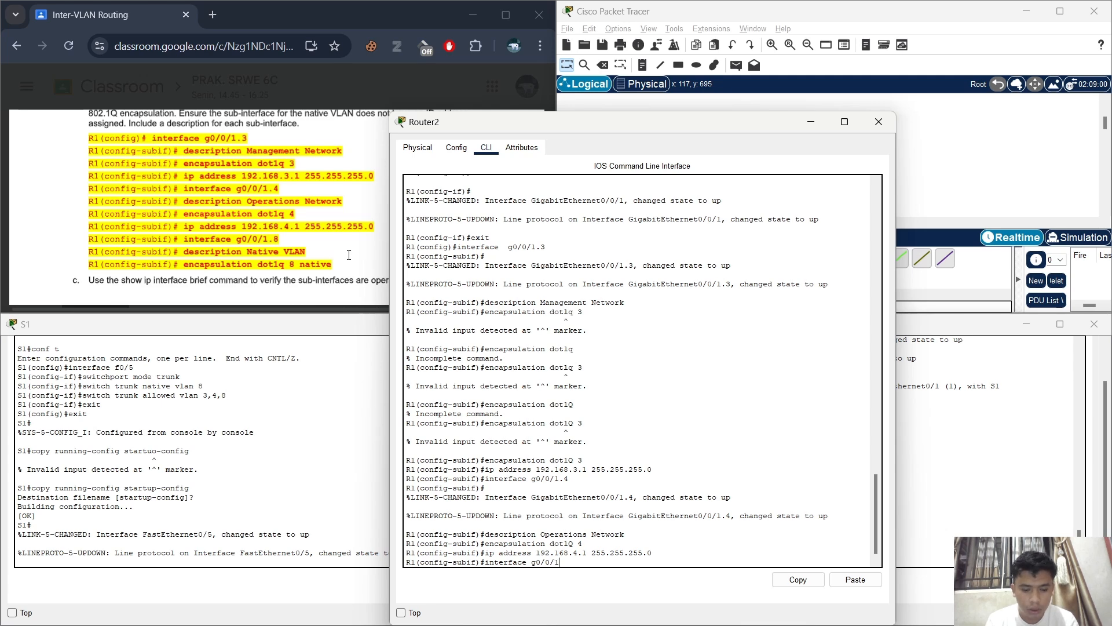
type(".8")
key("Return")
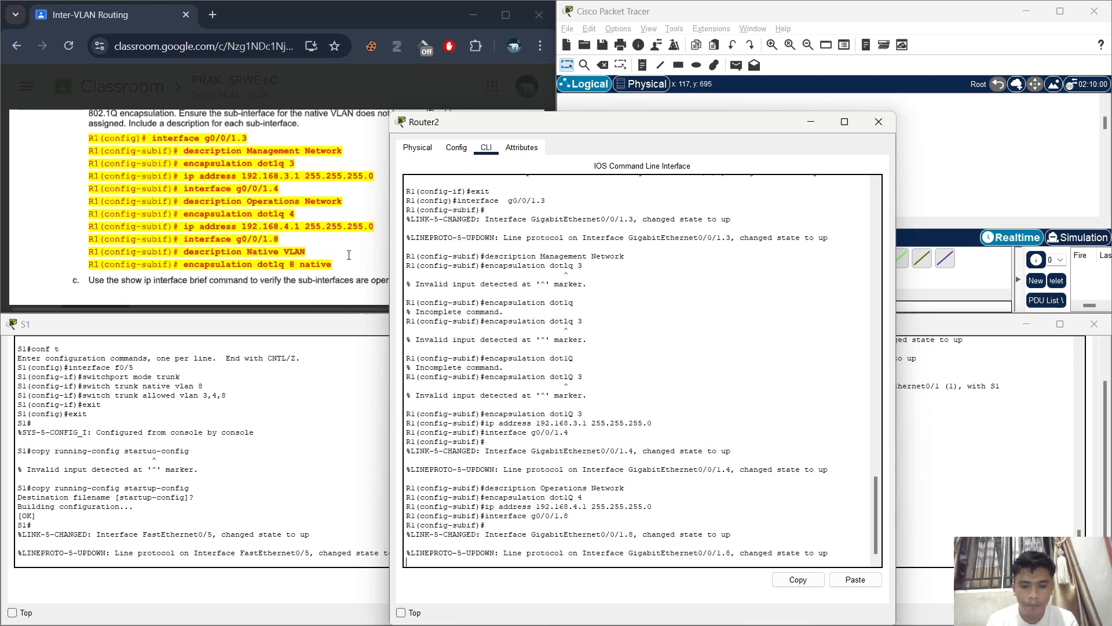
- Set the description of sub-interface g0/0/1.8 to Native VLAN
type("de")
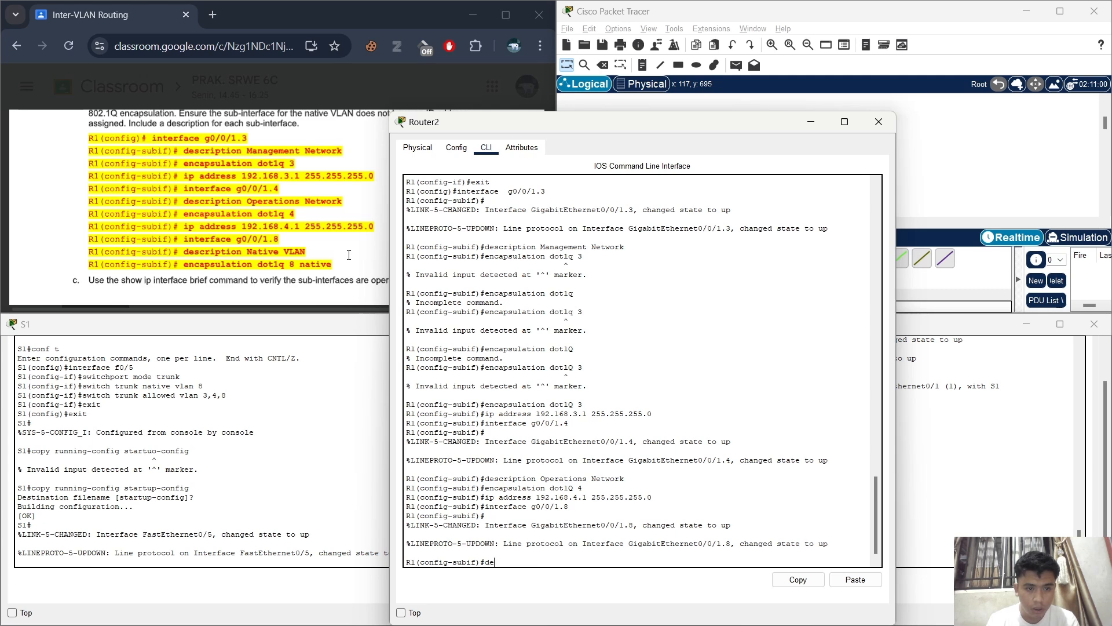
type("ccr")
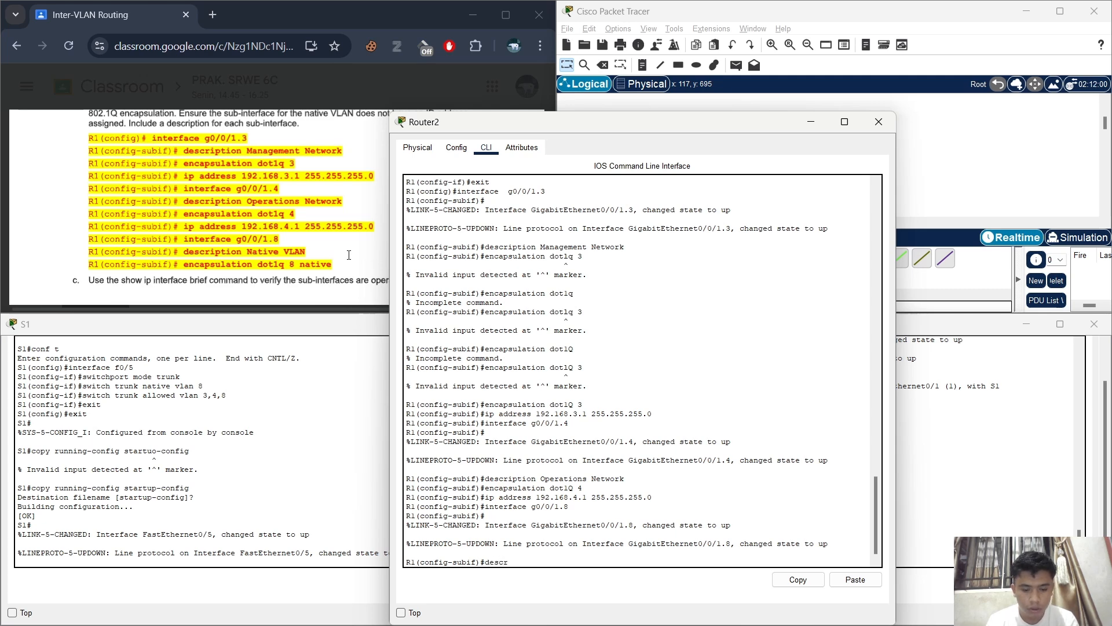
type("iptio")
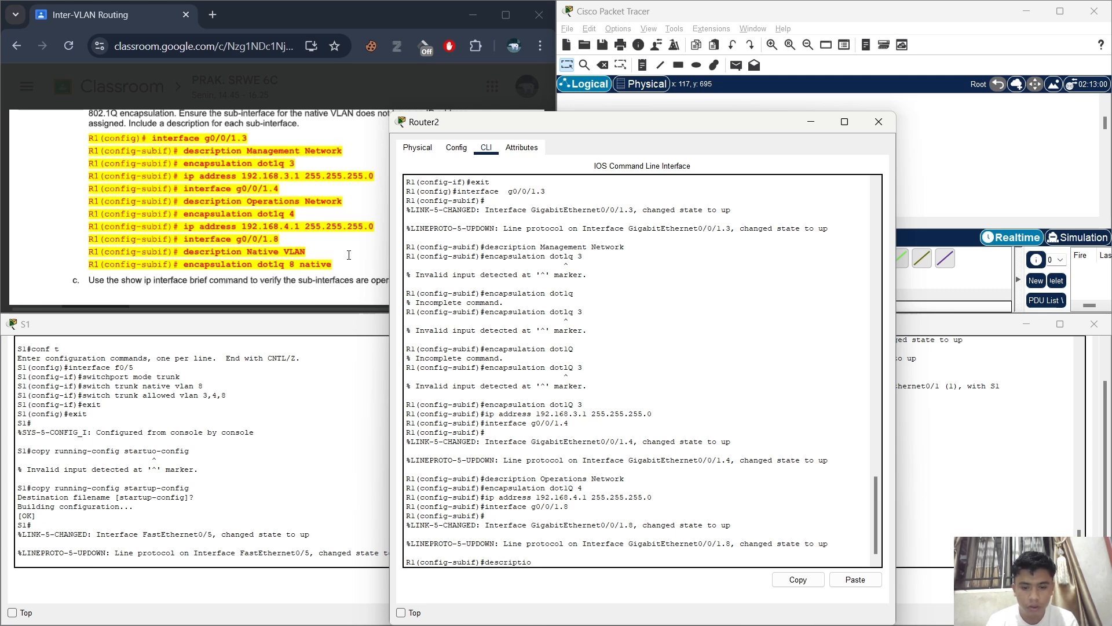
type("n Ntai")
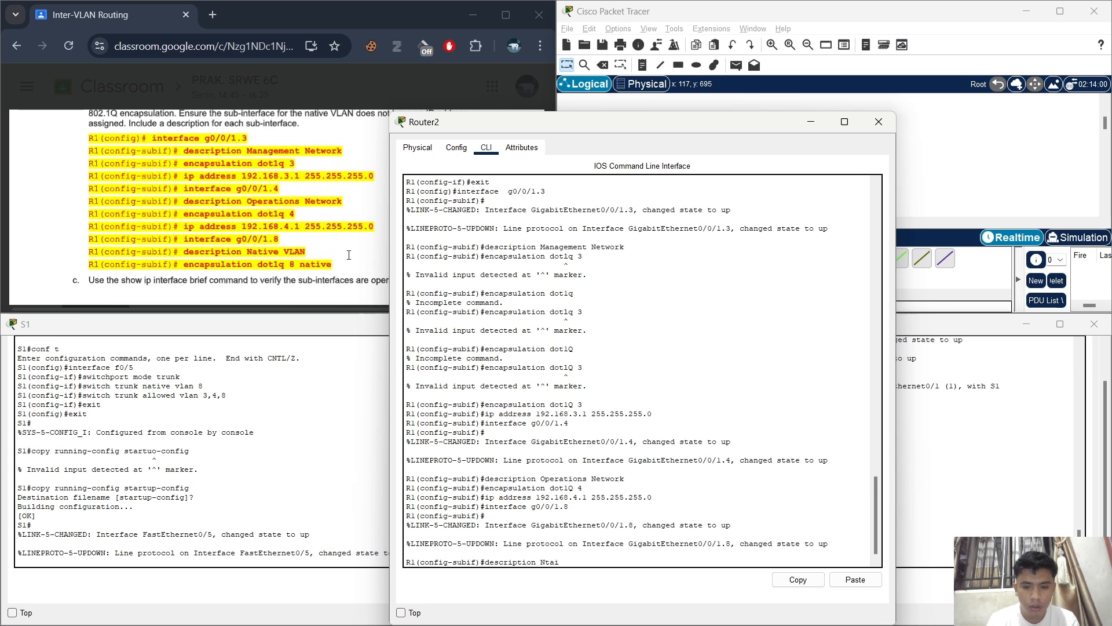
key("BackSpace")
key("BackSpace")
key("BackSpace")
type("ative ")
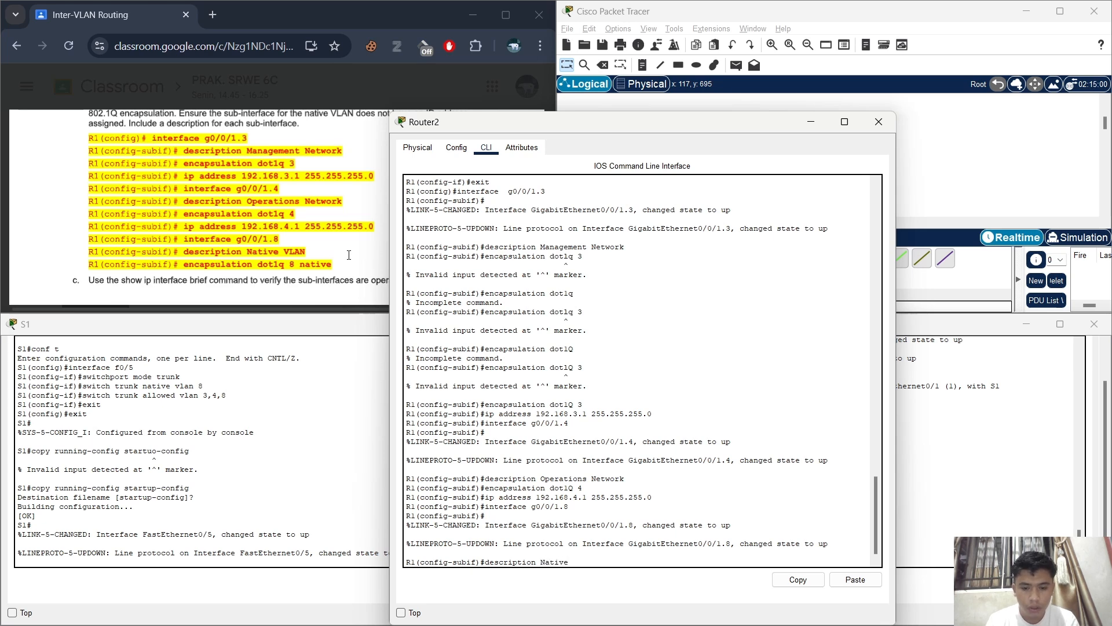
type("V")
type("AN")
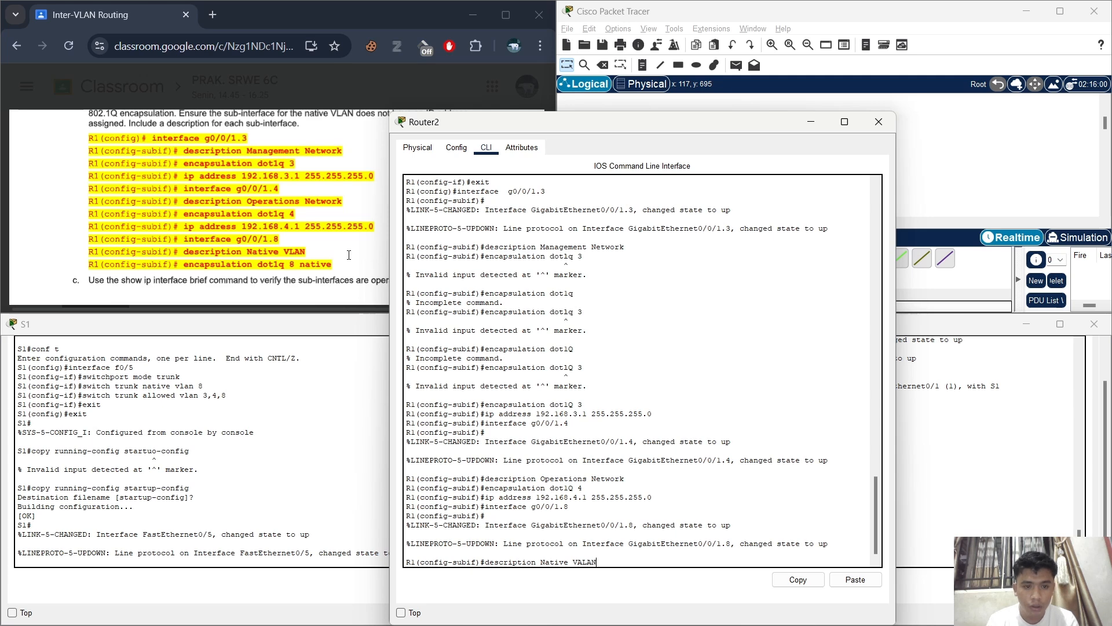
key("BackSpace")
key("BackSpace")
key("BackSpace")
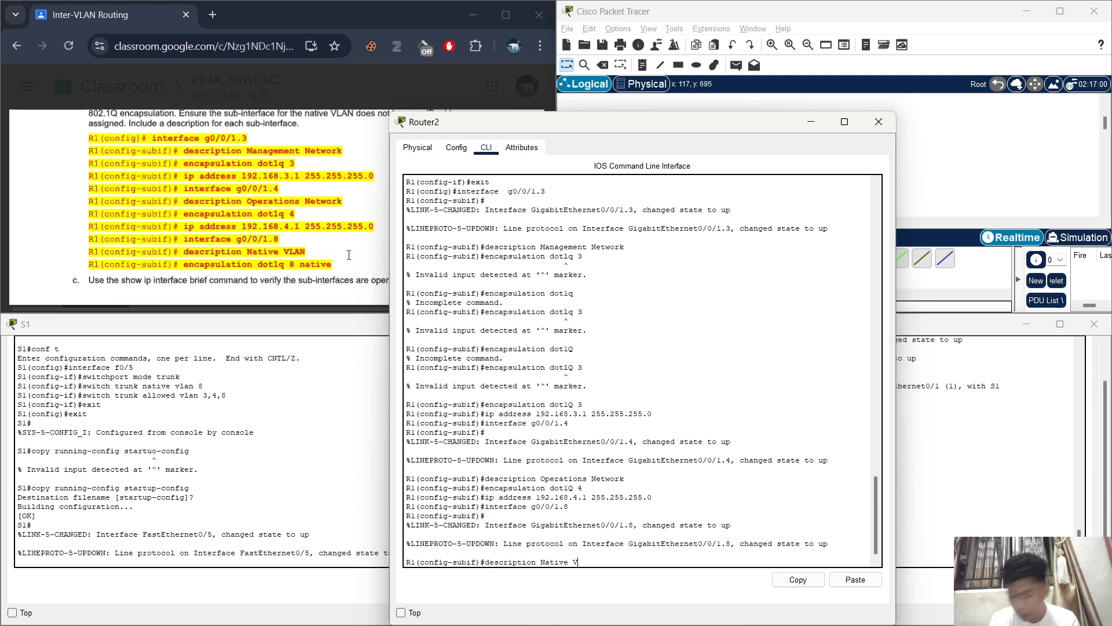
type("LAN")
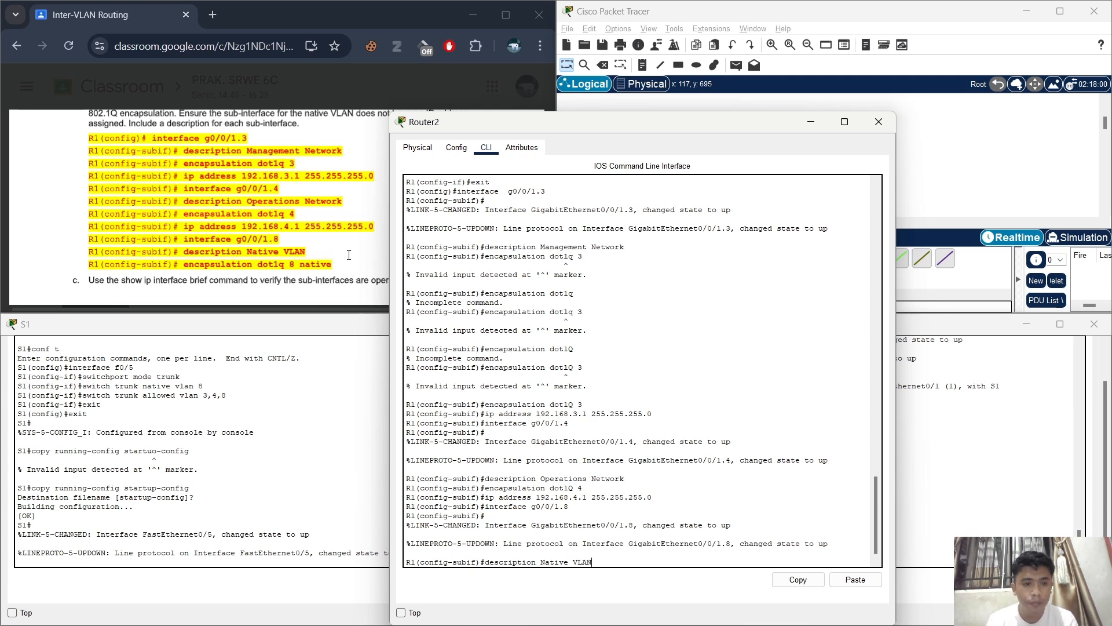
key("Return")
- Set 802.1Q encapsulation for native VLAN 8 on sub-interface g0/0/1.8 with encapsulation dot1Q 8 native
type("ecn")
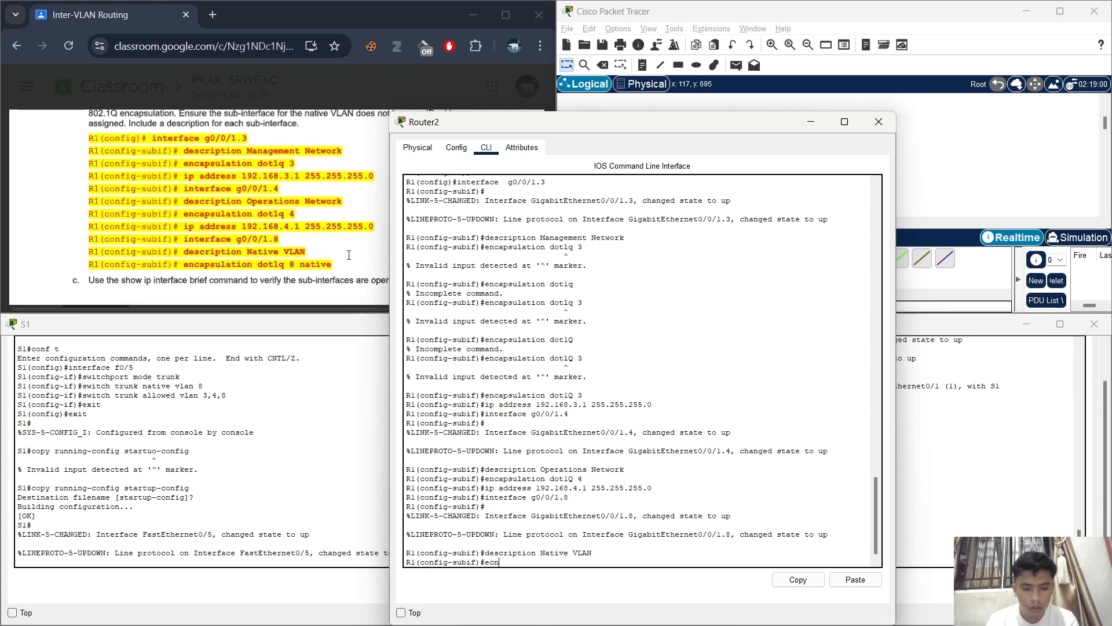
key("BackSpace")
key("BackSpace")
type("ncapsu")
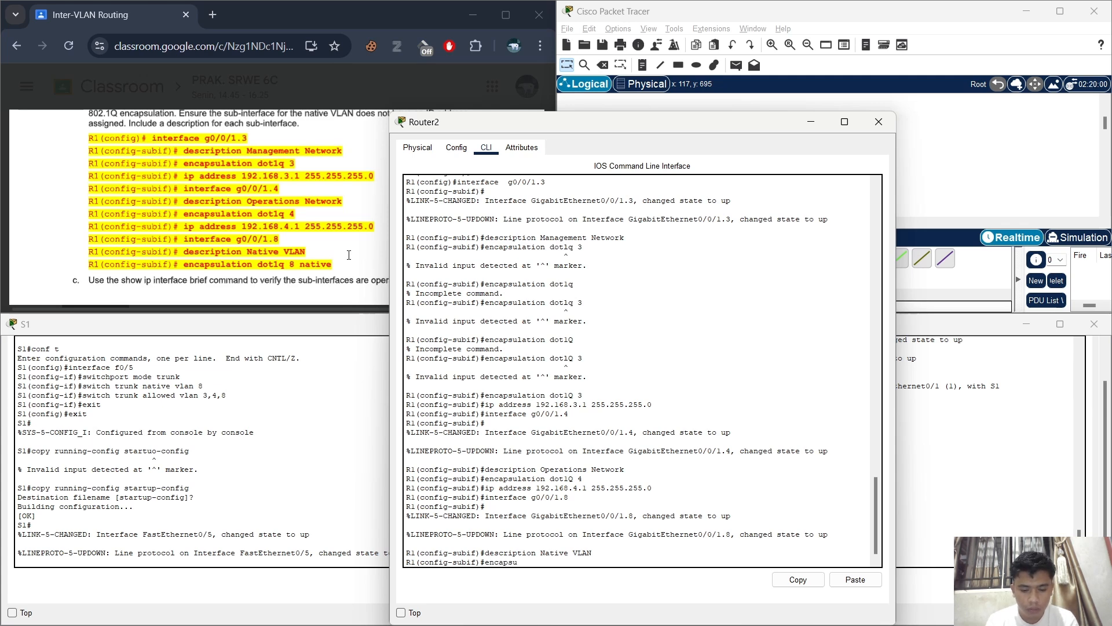
type("lation")
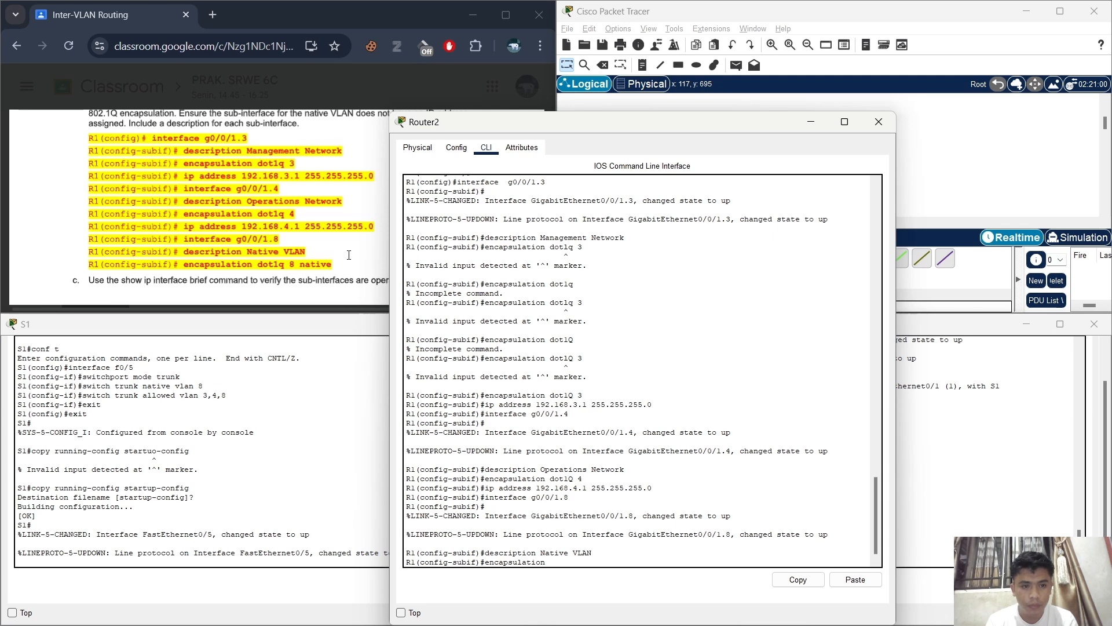
type(" dot1")
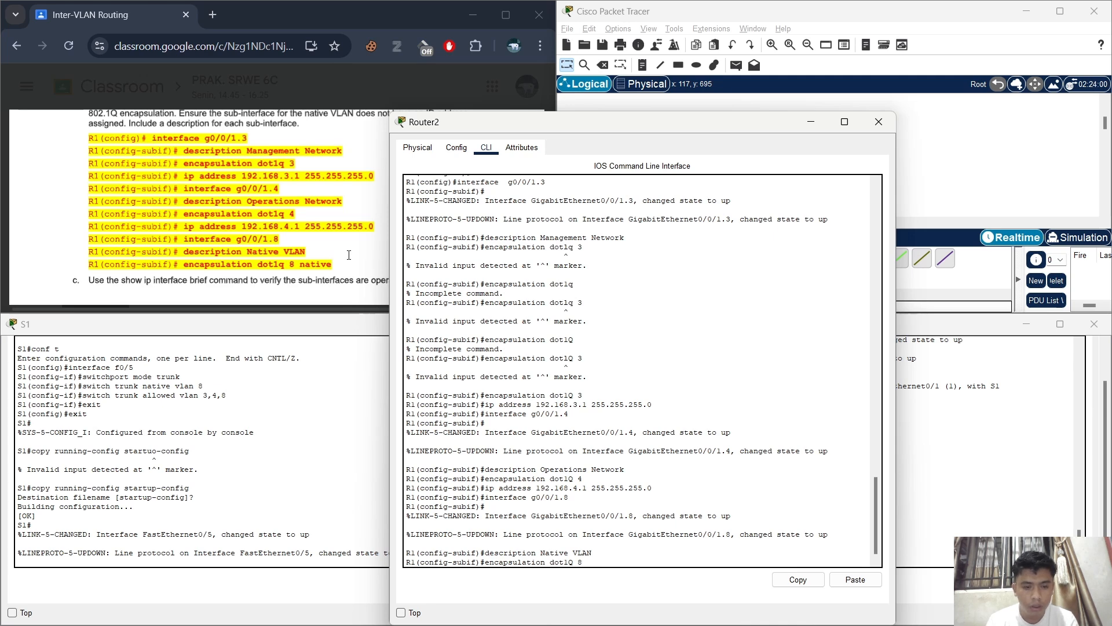
type("Q 8 n")
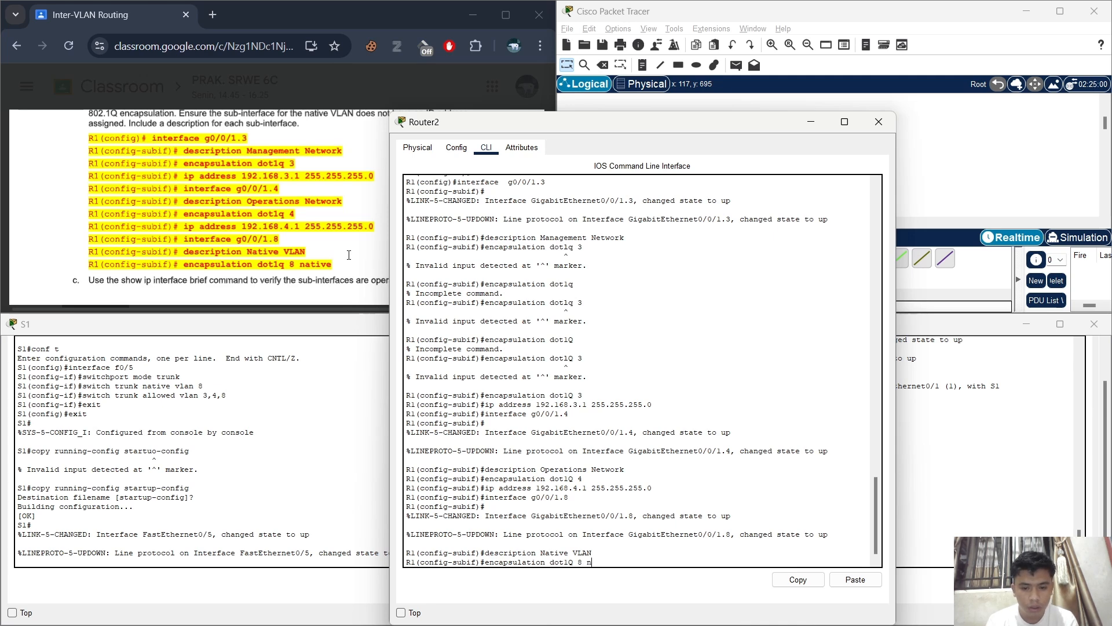
type("ar")
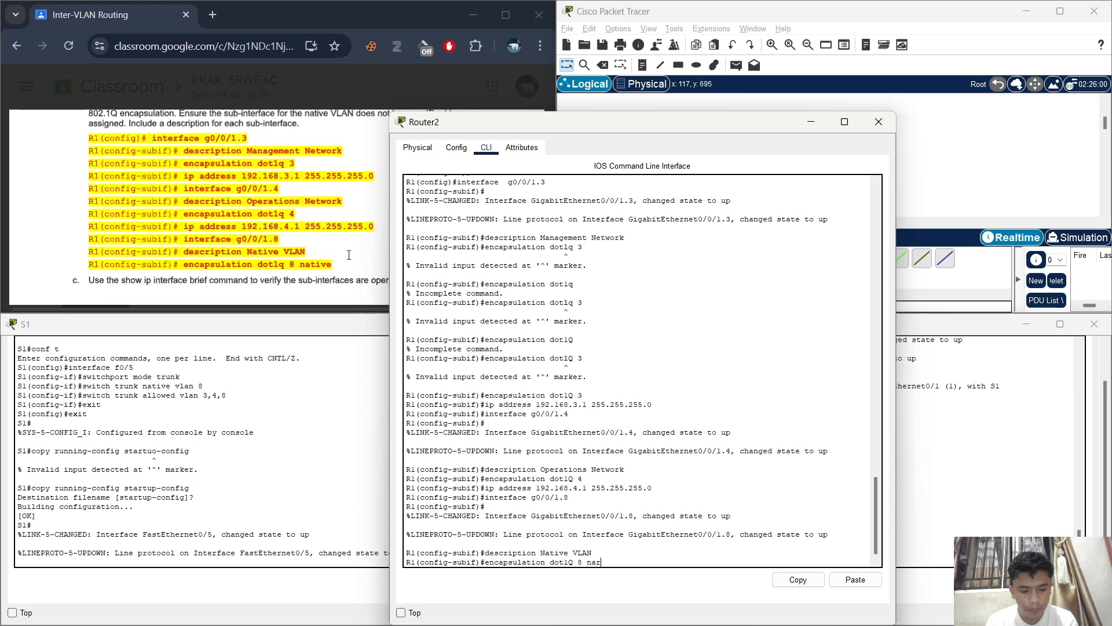
type("ive")
key("Return")
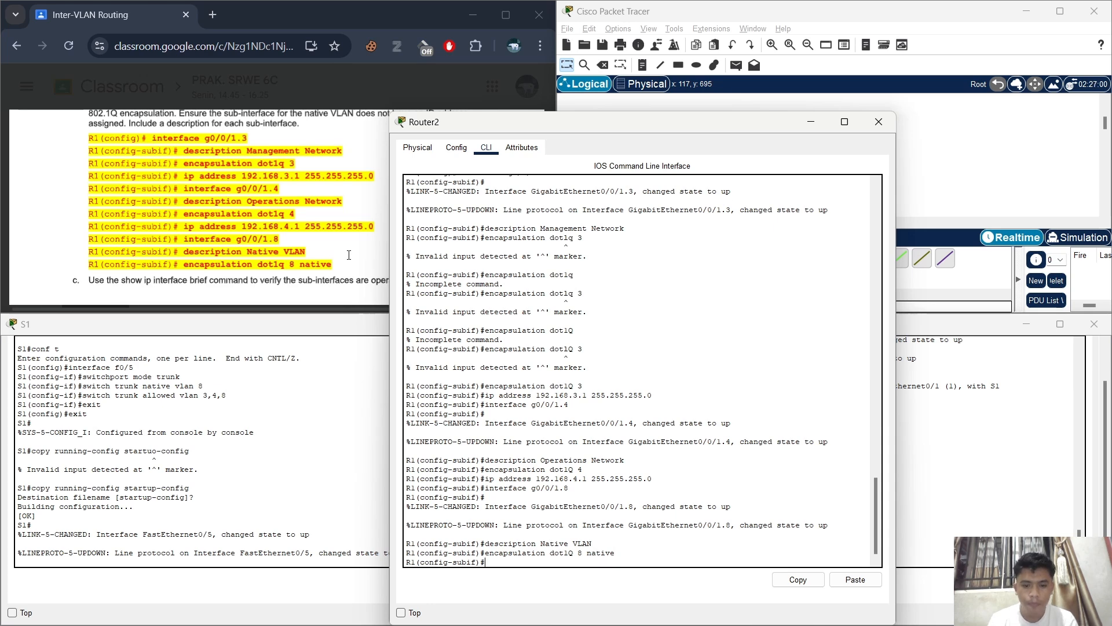
- Find the next command in the lab guide and exit R1's configuration modes back to privileged EXEC mode
scroll(215, 168, "down", 1)
scroll(215, 168, "down", 4)
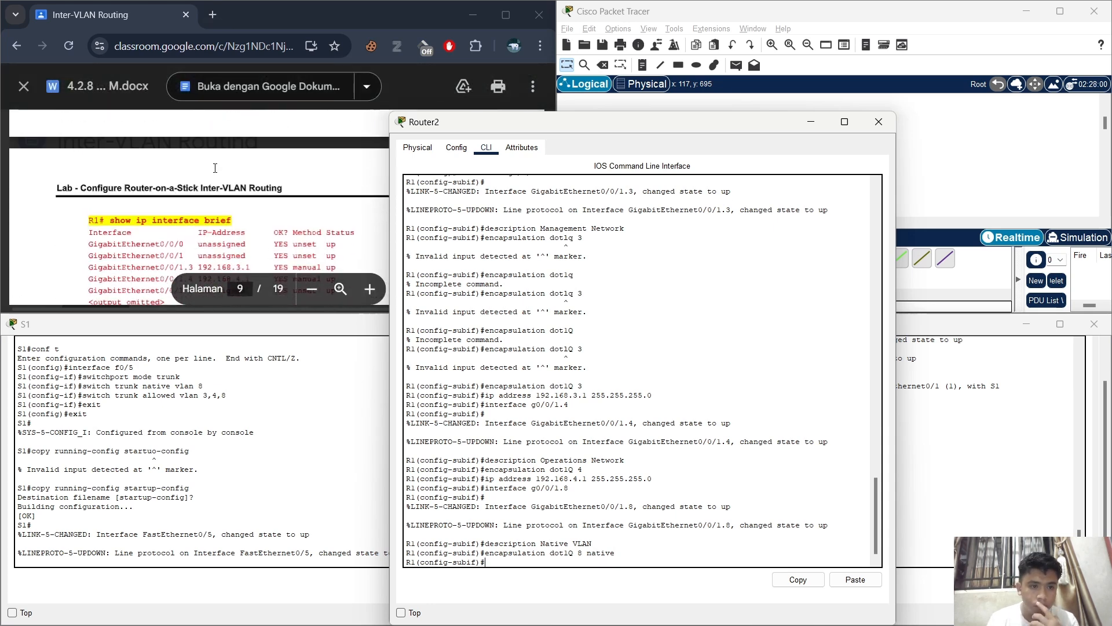
type("exit")
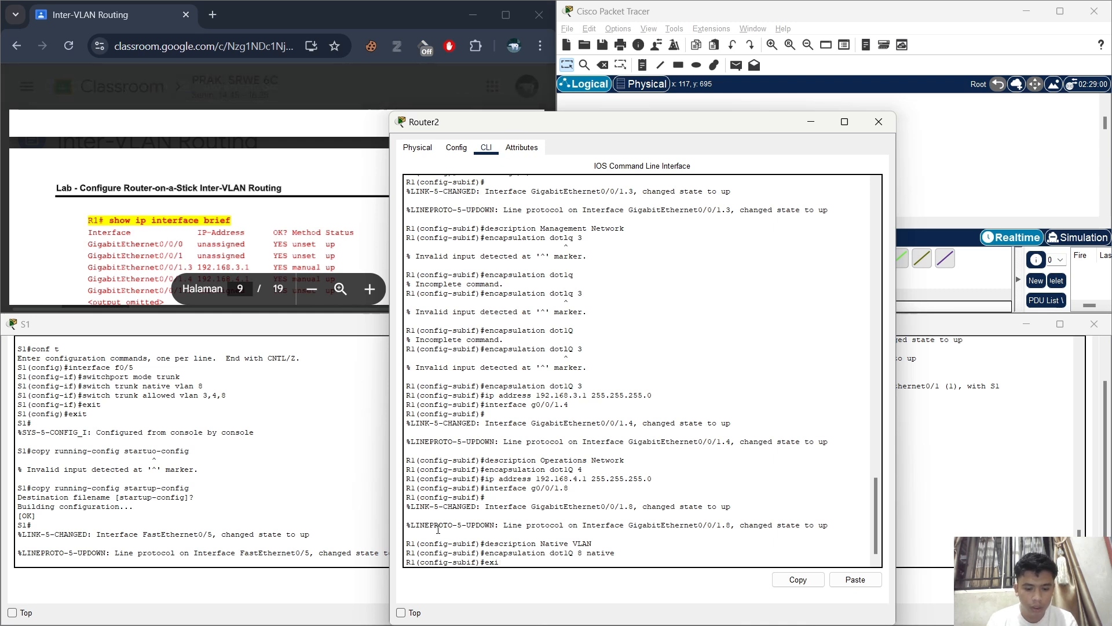
key("Return")
type("exit")
key("Return")
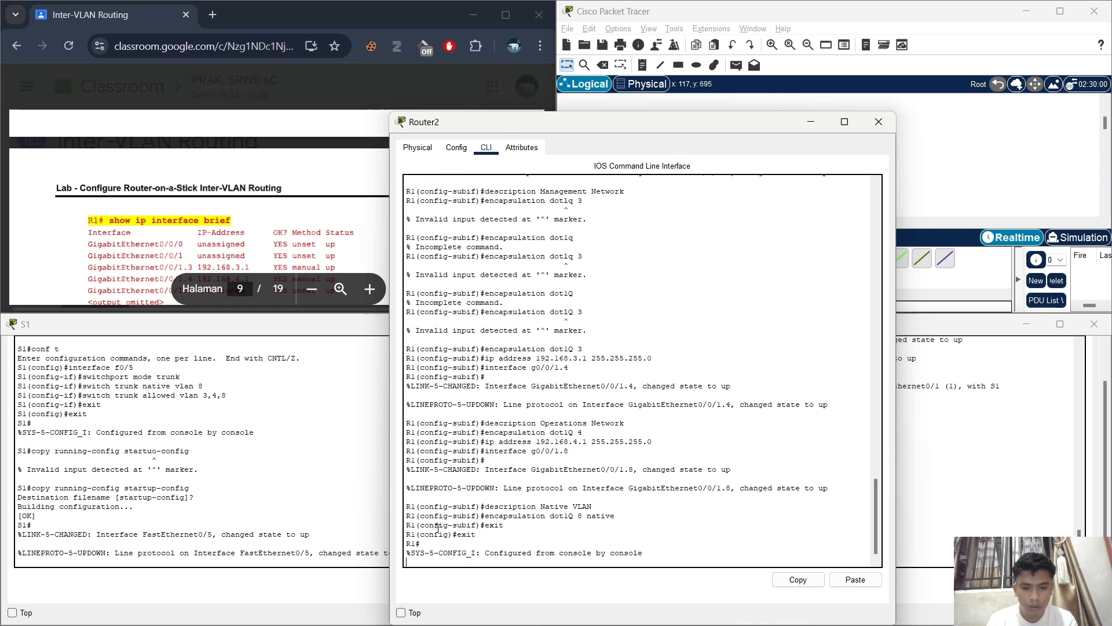
- Check the status of R1's interfaces and sub-interfaces with show ip interface brief
type("sho")
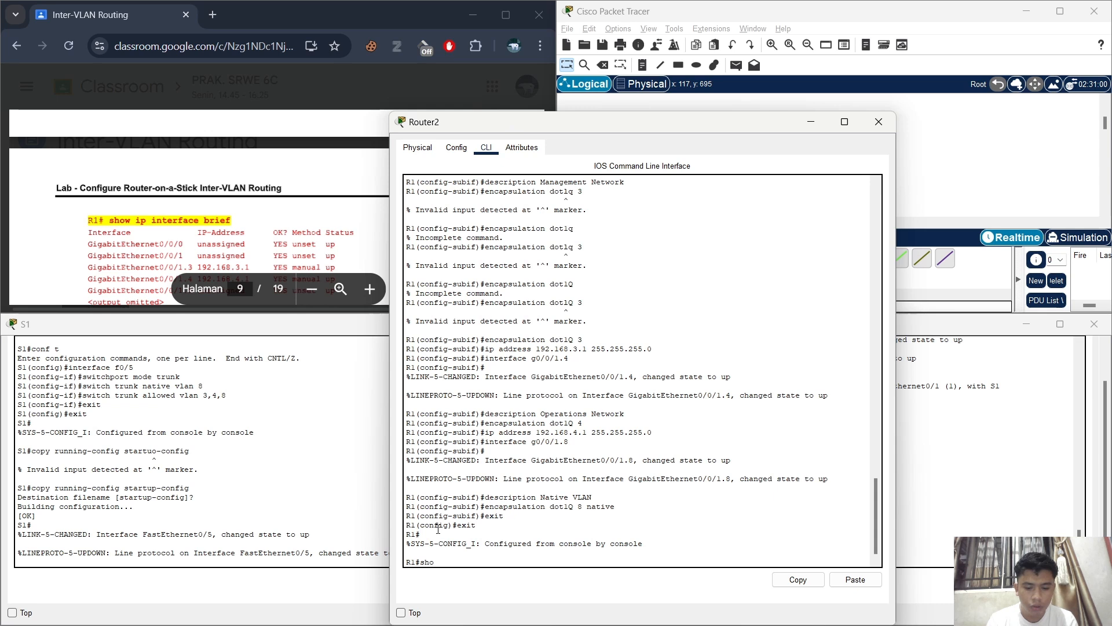
type("w ip interface")
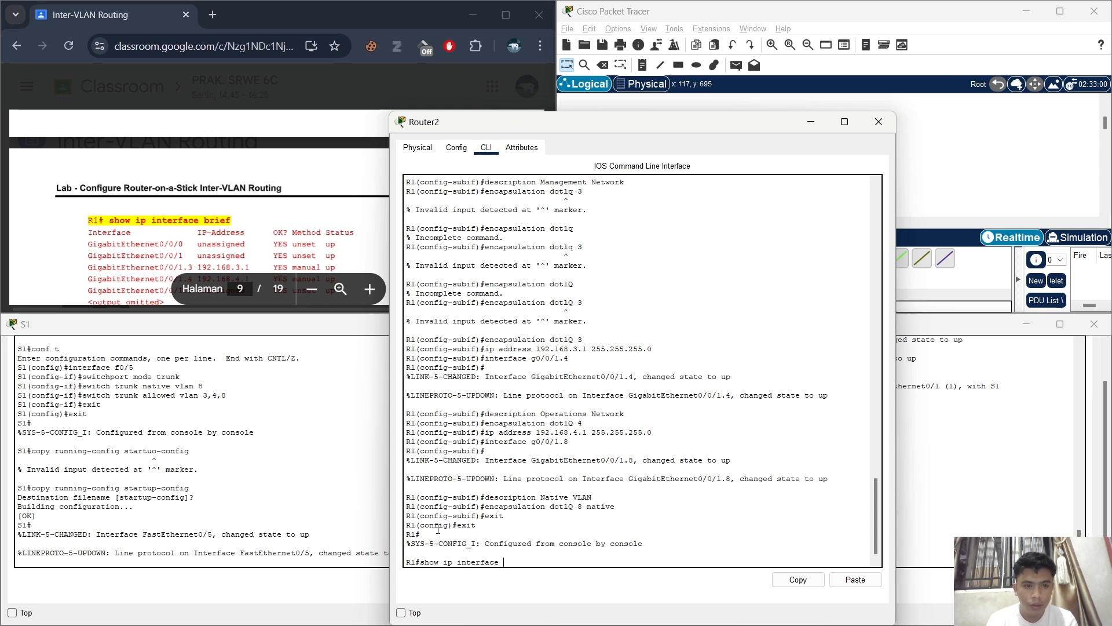
type(" brief")
key("Return")
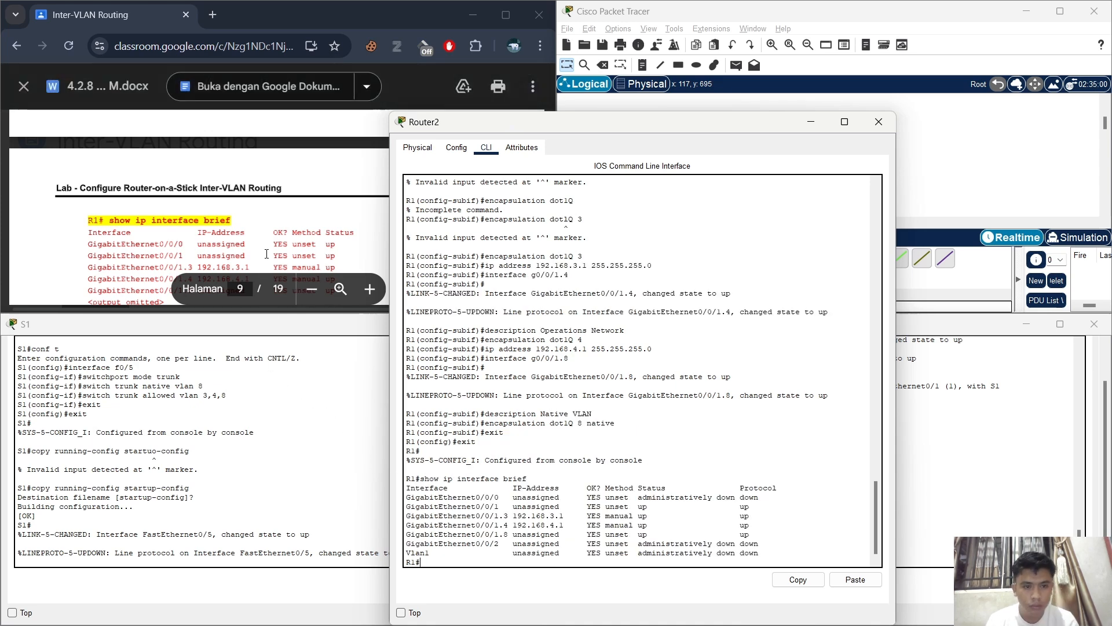
- Read the lab guide's expected interface output and the Part 5 inter-VLAN routing tests for PC-A and PC-B
scroll(266, 254, "down", 1)
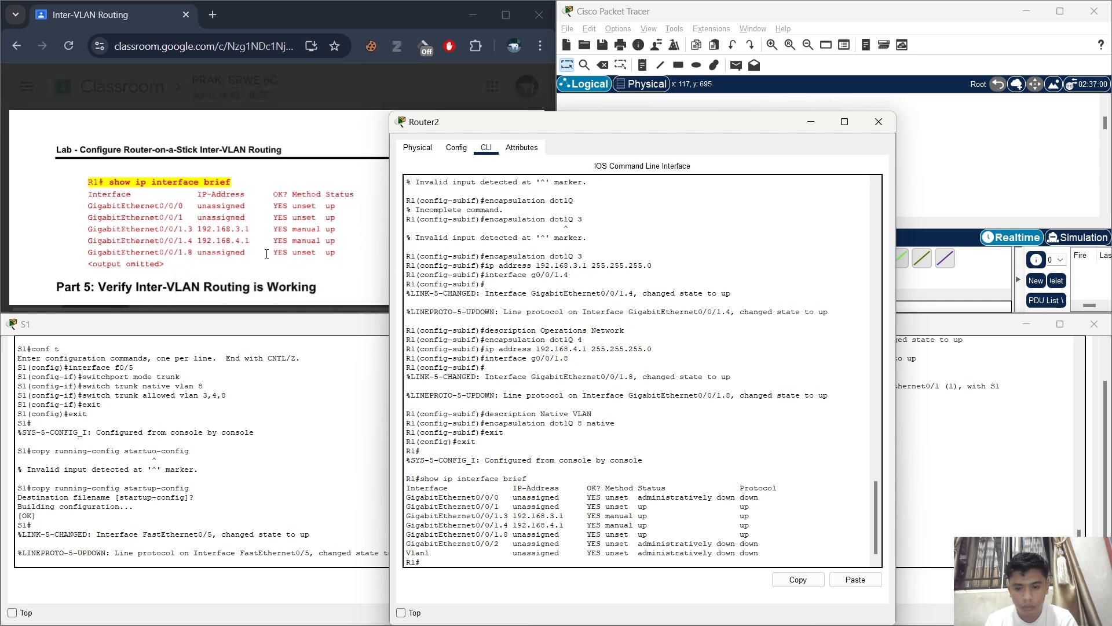
scroll(267, 254, "down", 1)
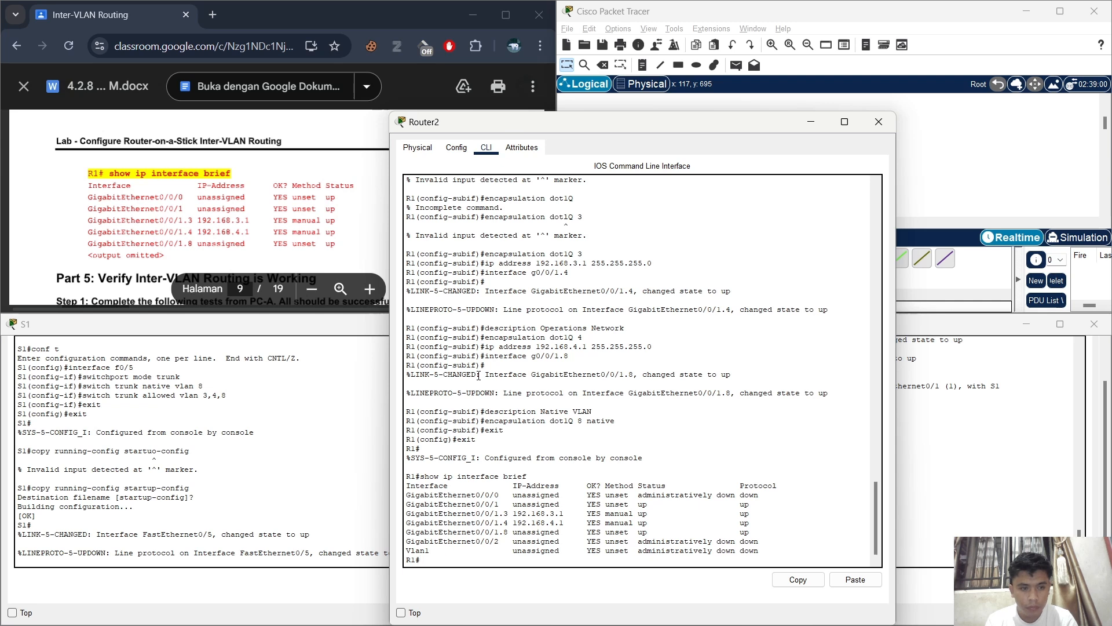
scroll(299, 248, "down", 5)
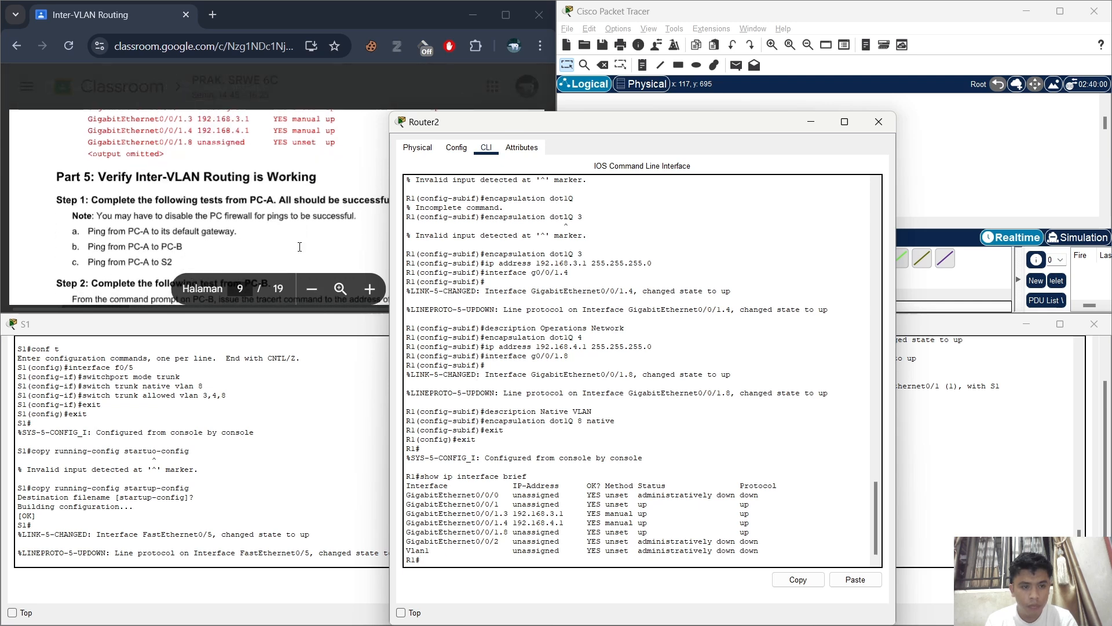
scroll(299, 248, "down", 1)
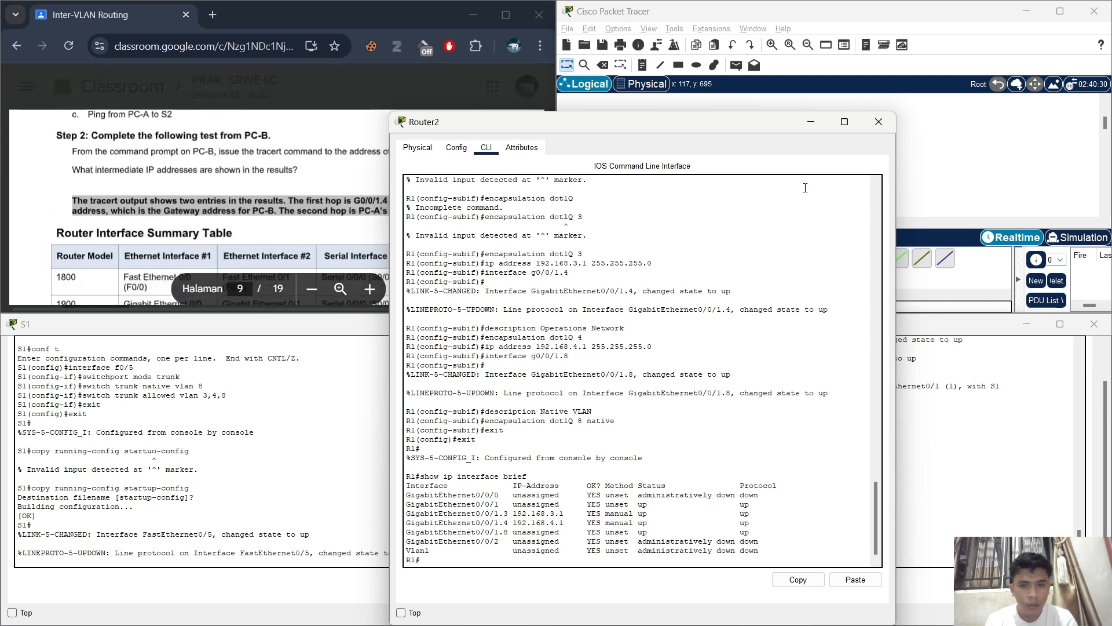
- Close R1's window and look up PC-A's default gateway in the lab guide's addressing table
left_click(879, 122)
scroll(342, 185, "up", 3)
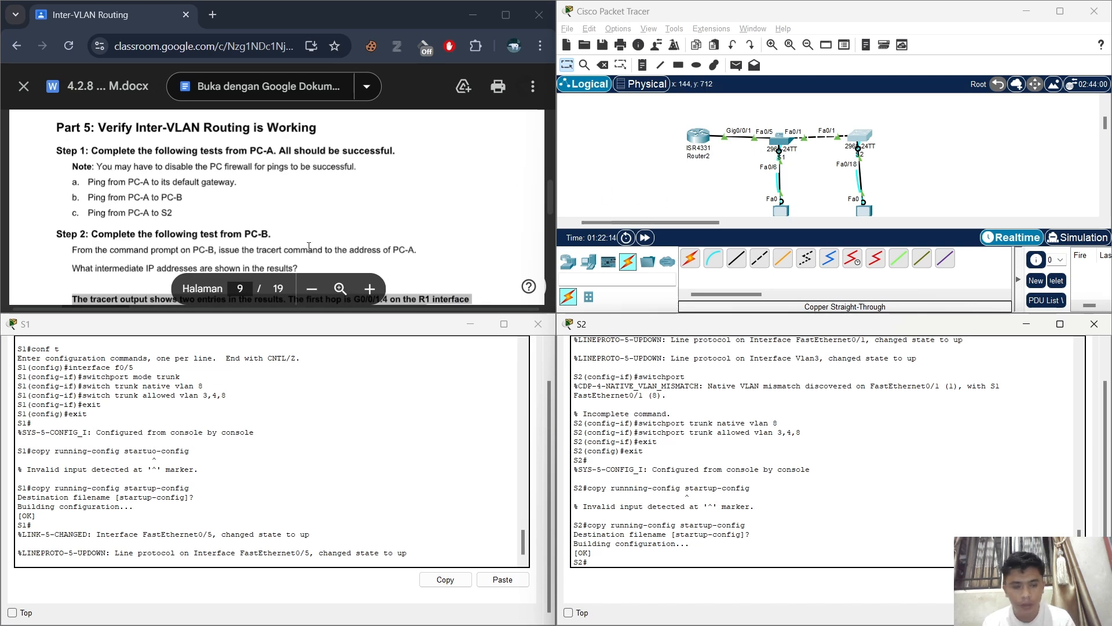
scroll(297, 246, "up", 3)
scroll(297, 246, "up", 20)
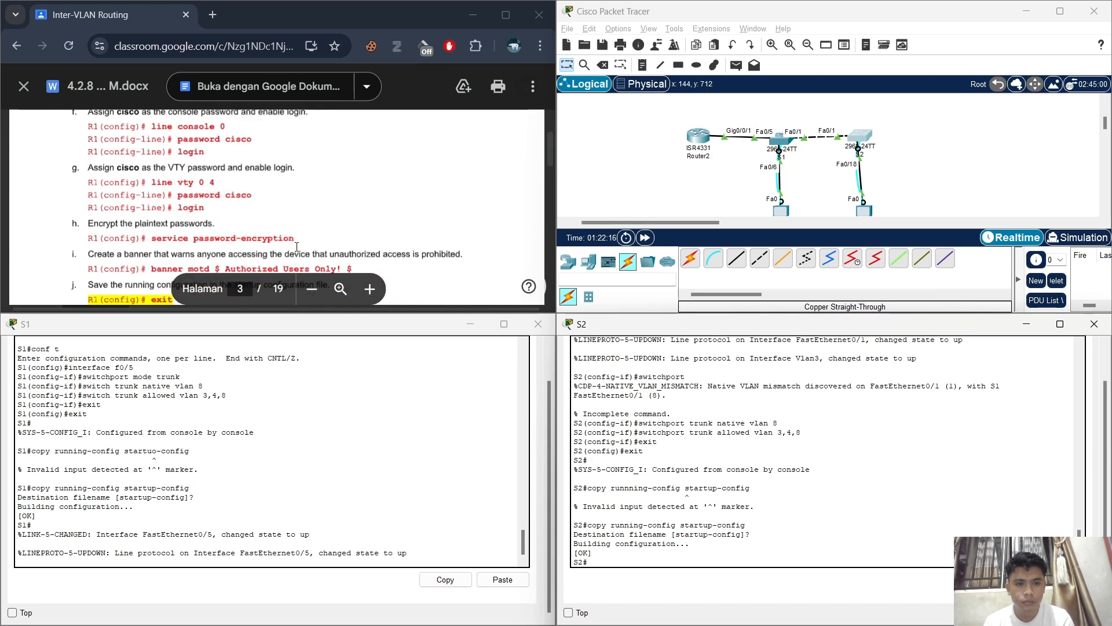
scroll(297, 247, "up", 8)
scroll(297, 247, "down", 5)
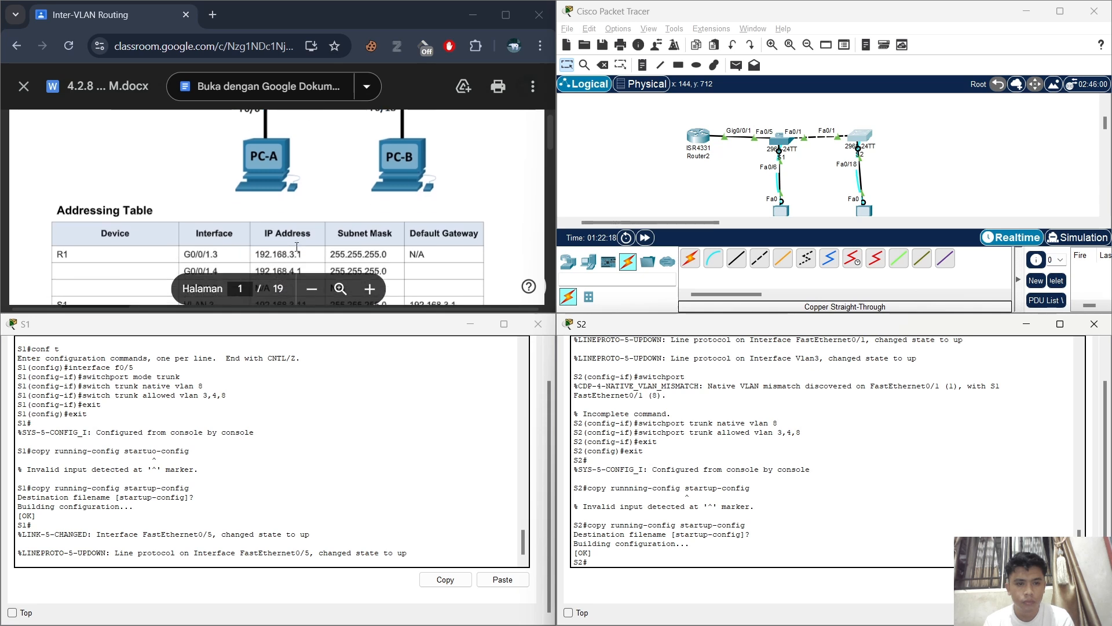
scroll(297, 247, "down", 3)
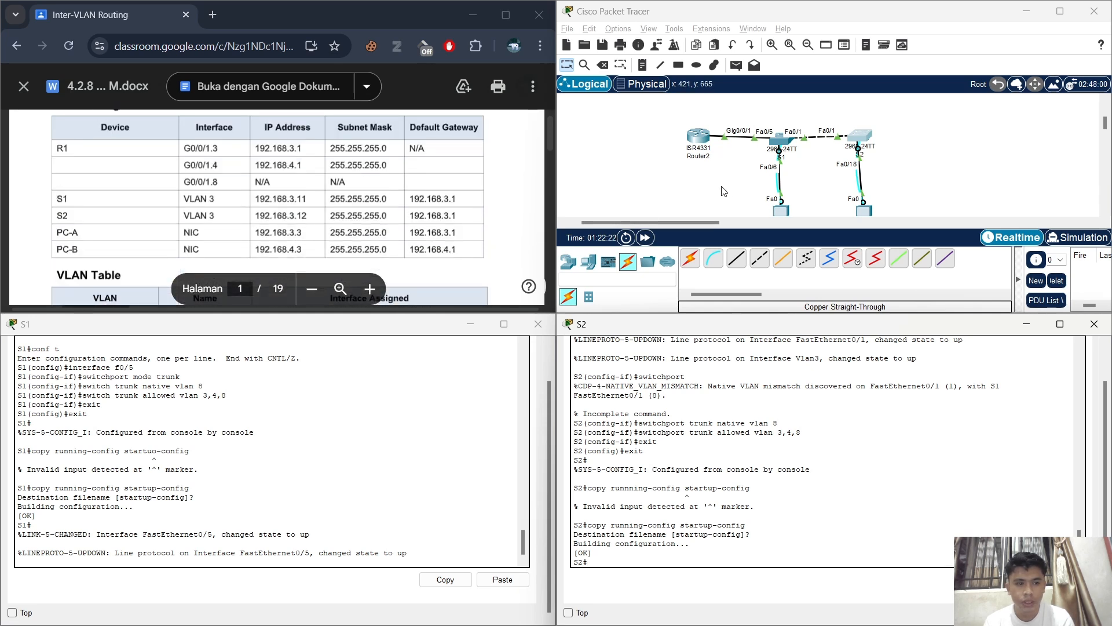
scroll(782, 198, "down", 1)
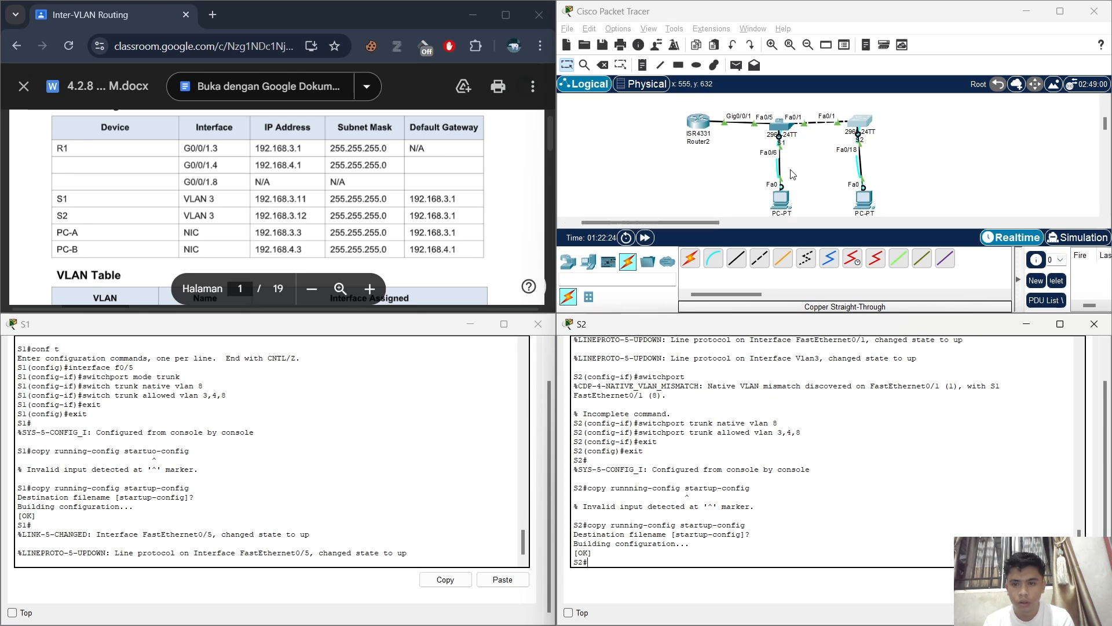
- Open PC-A's command prompt and ping its default gateway at 192.168.3.1
left_click(782, 198)
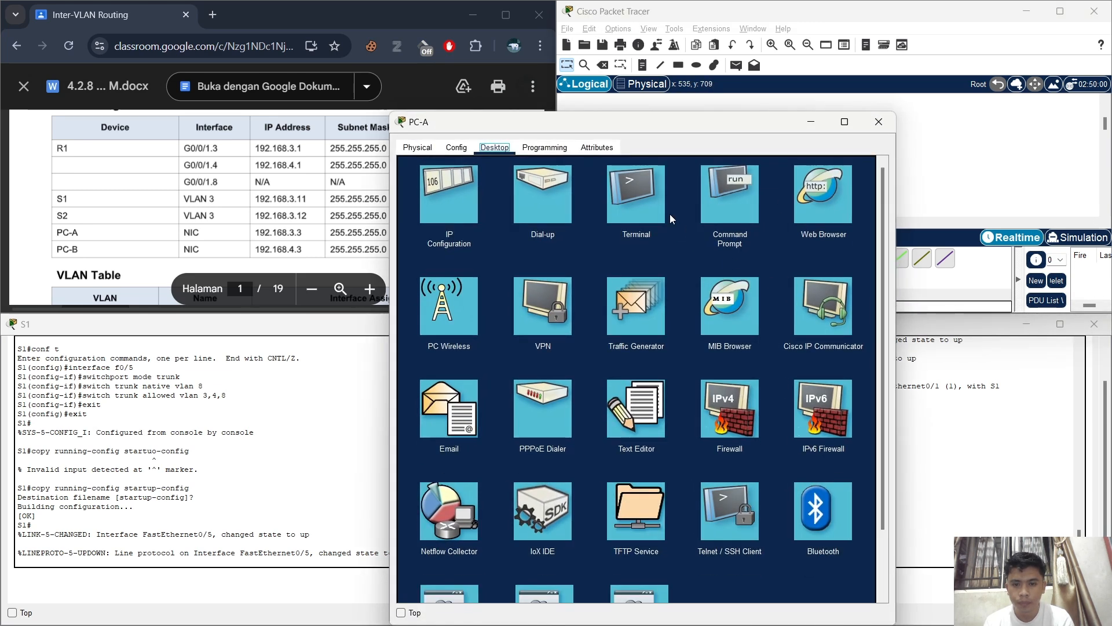
left_click(745, 210)
type("ping")
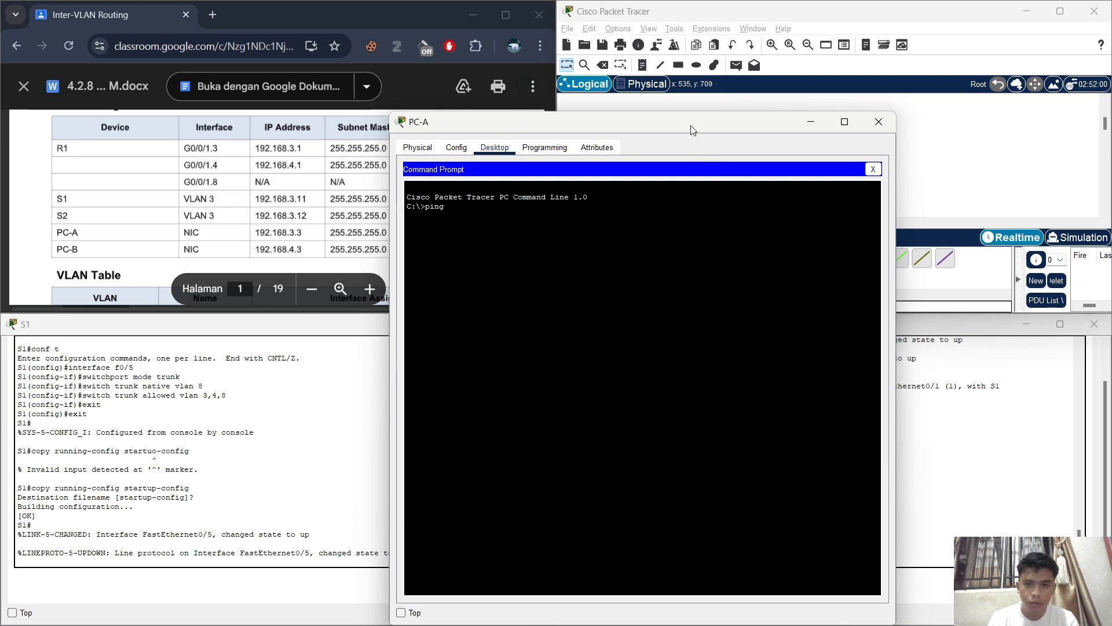
left_click_drag(690, 124, 818, 122)
type("g")
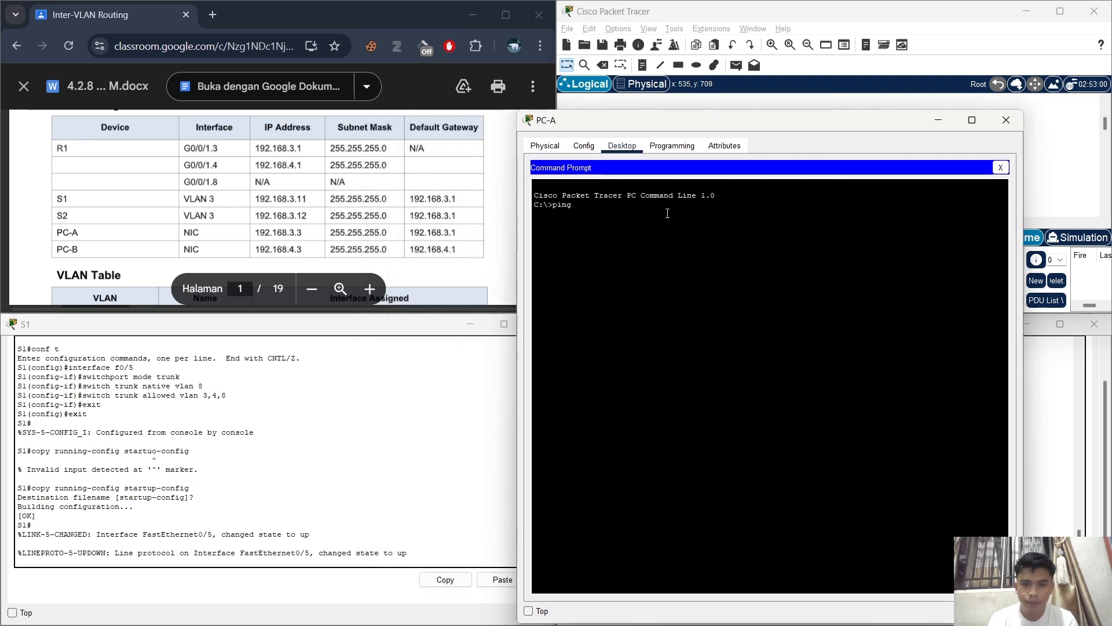
type(" 192.1")
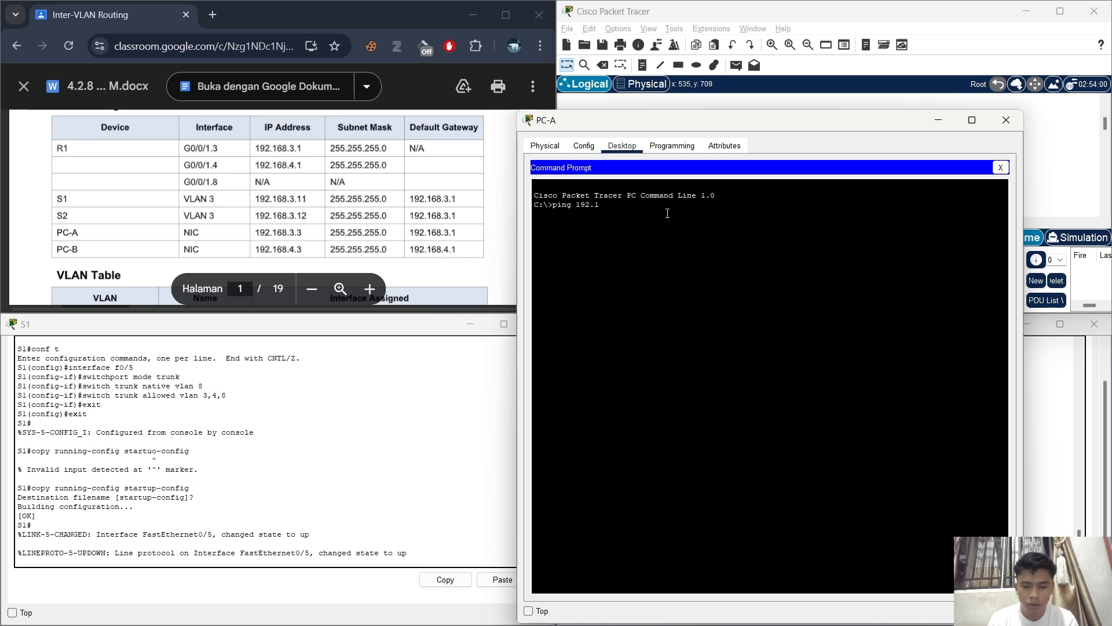
type("68")
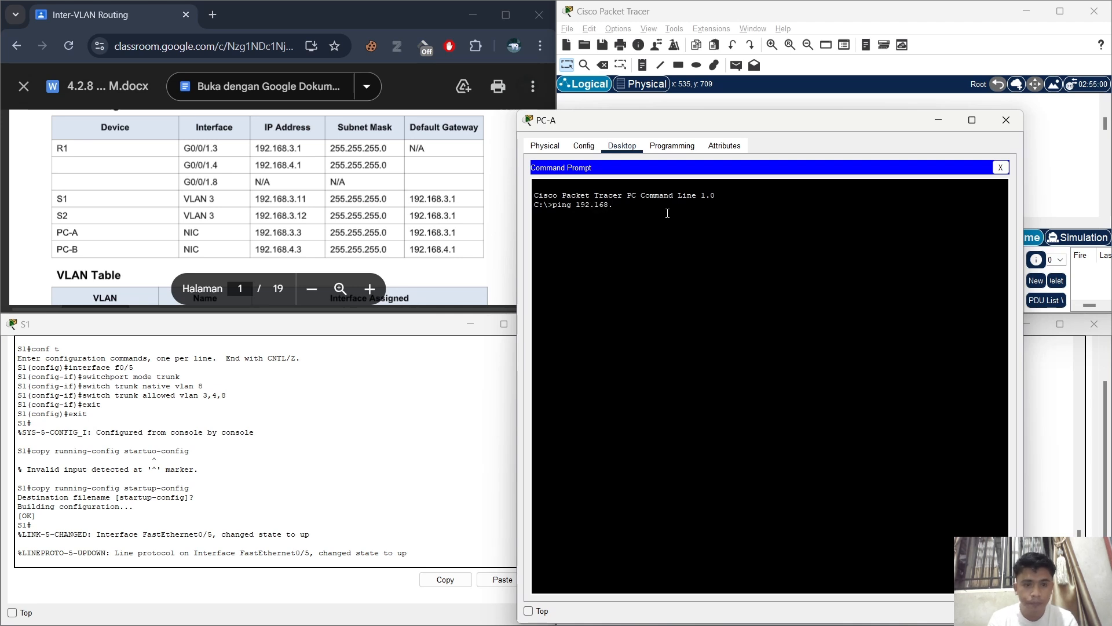
type(".3")
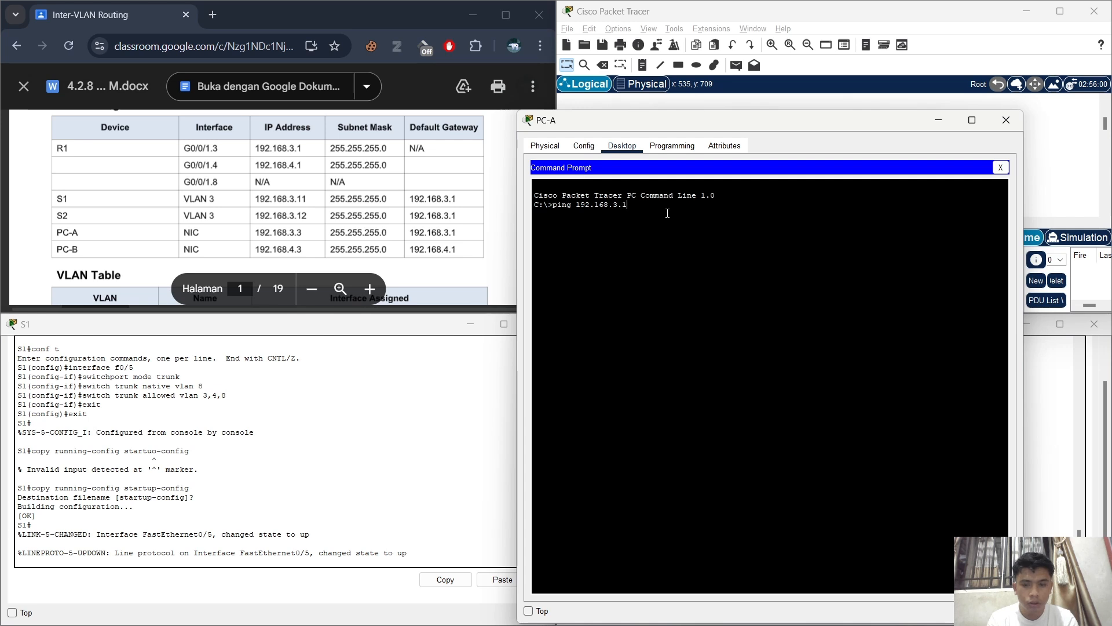
type(".1")
key("Return")
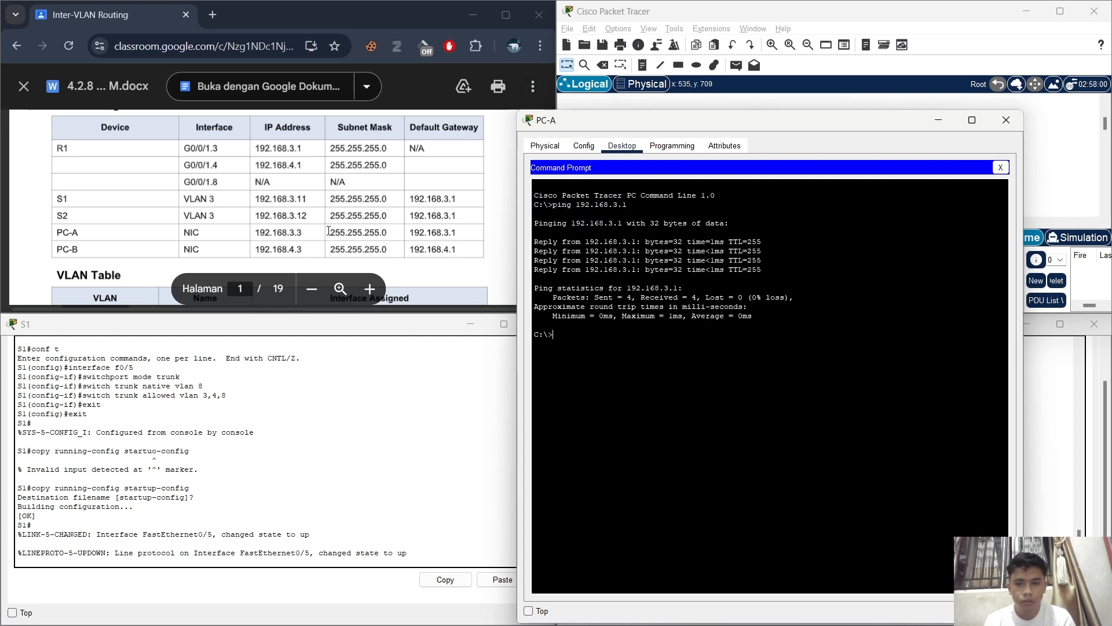
- Read the next PC-A test in Part 5 of the lab guide and look up PC-B's IP address in the addressing table
scroll(327, 232, "down", 5)
scroll(328, 231, "down", 20)
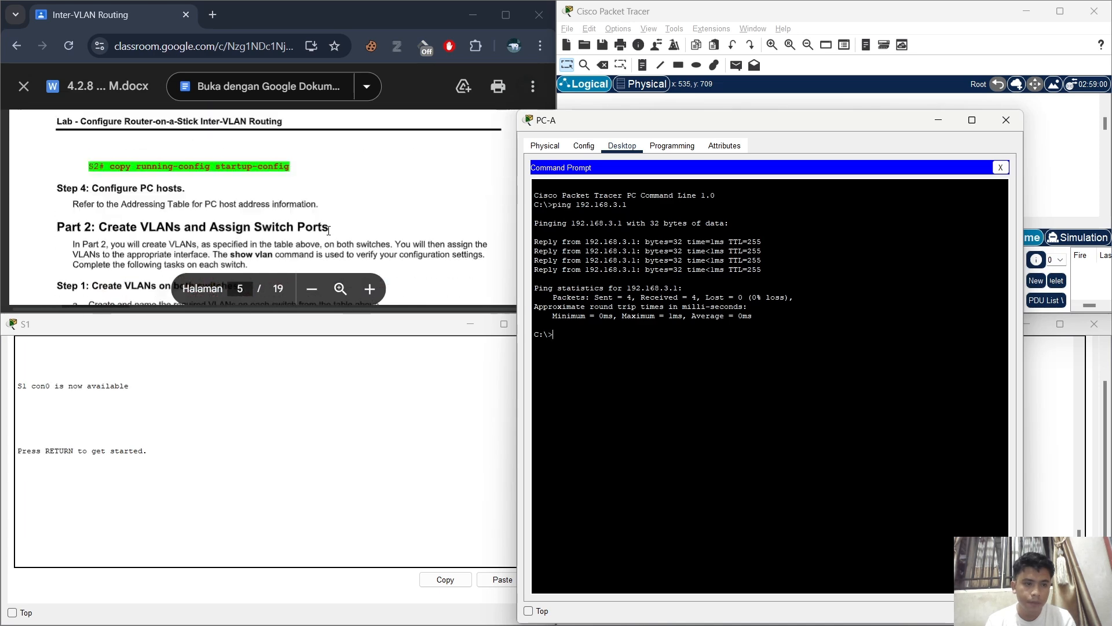
scroll(329, 230, "down", 20)
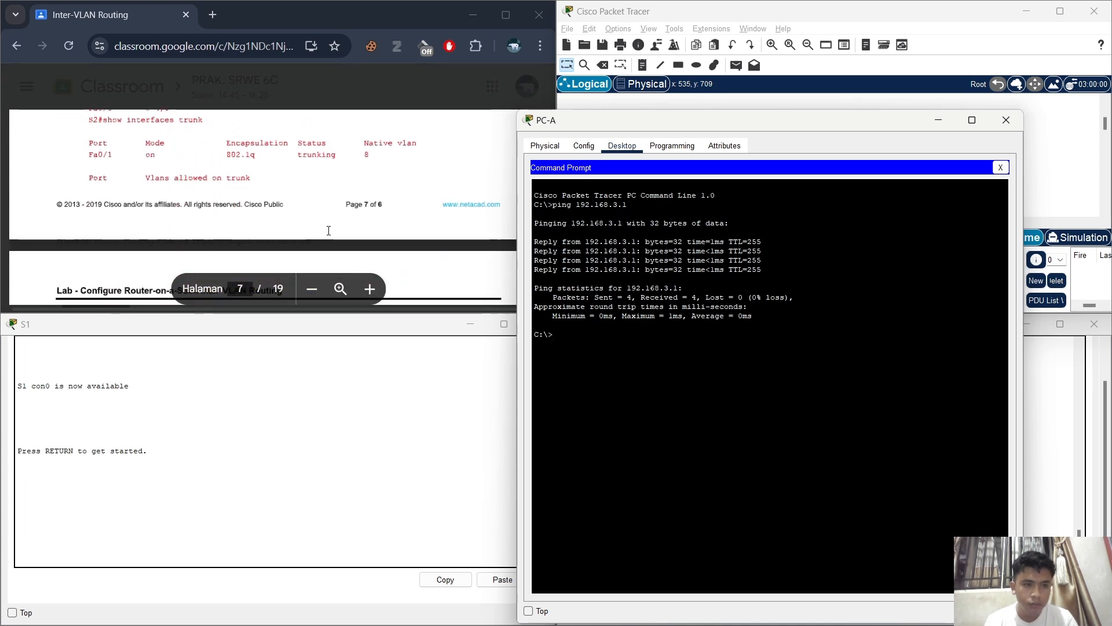
scroll(329, 231, "down", 5)
scroll(328, 230, "up", 6)
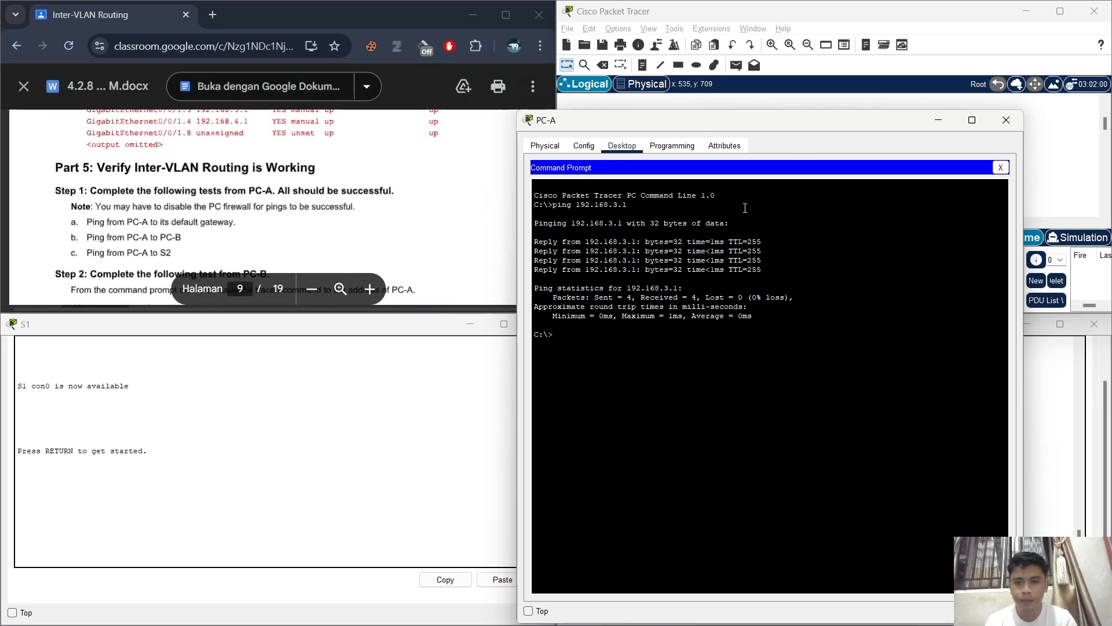
scroll(463, 244, "up", 20)
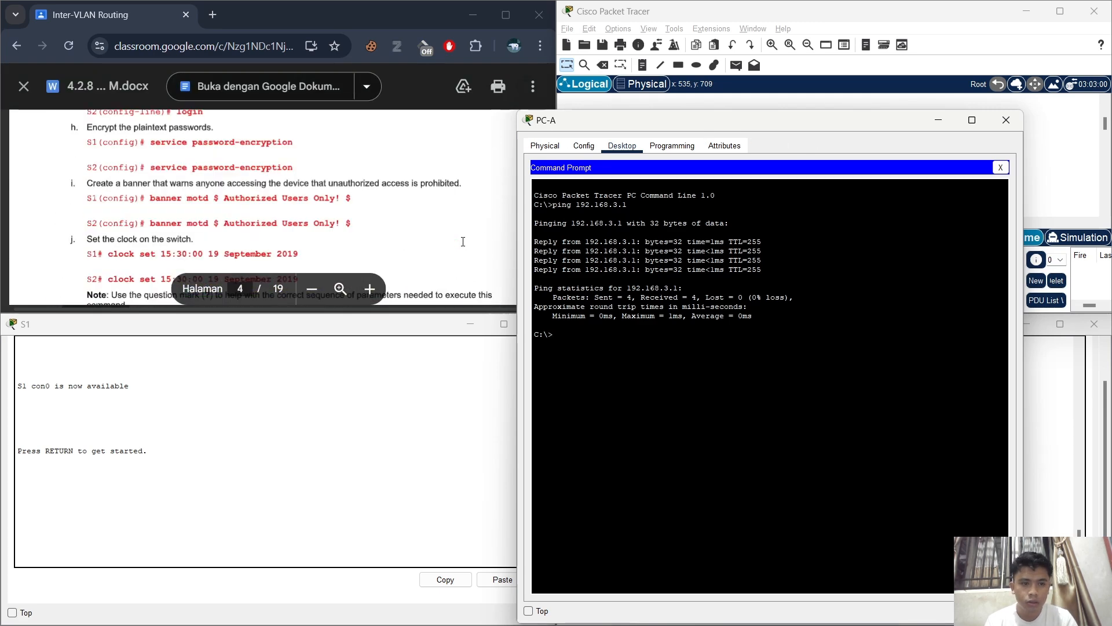
scroll(463, 243, "up", 8)
scroll(463, 242, "down", 5)
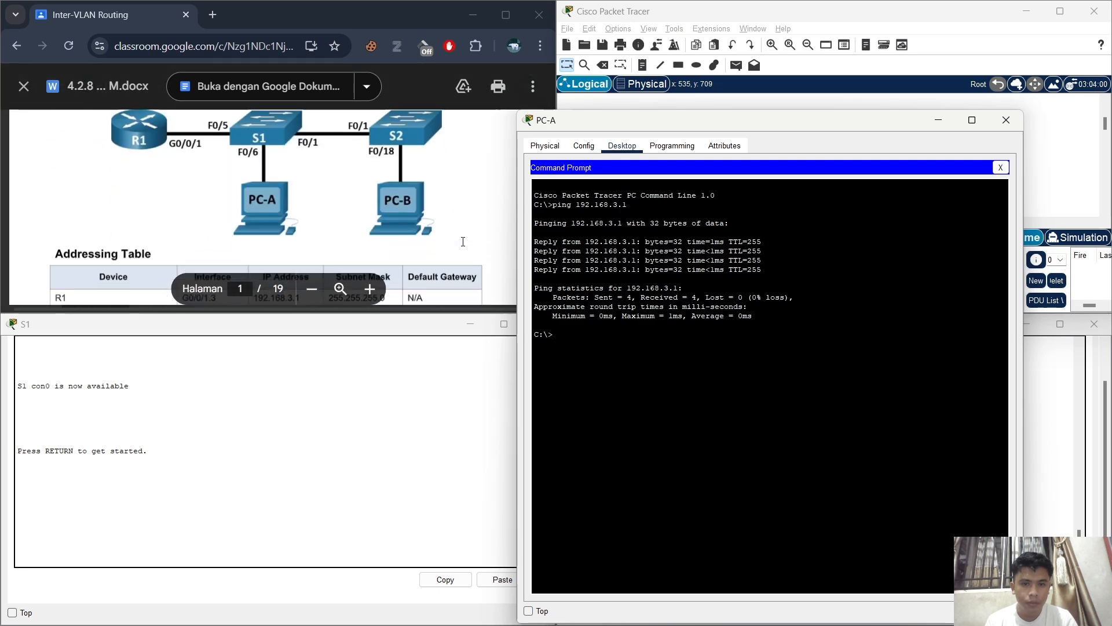
scroll(463, 242, "down", 3)
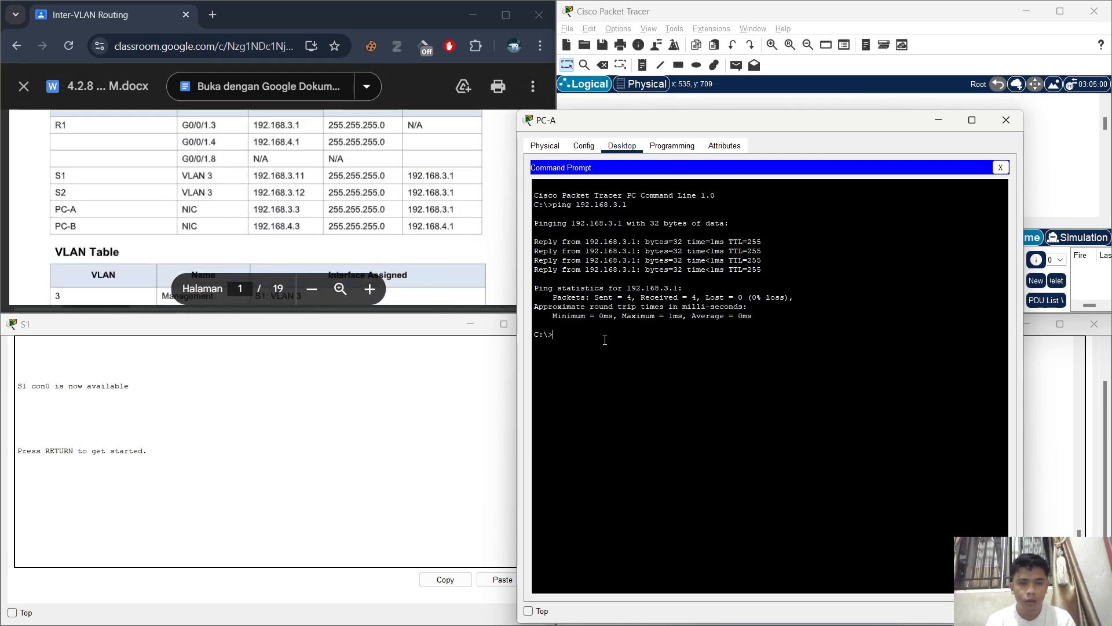
- Ping PC-B at 192.168.4.3 from PC-A's command prompt
type("ping ")
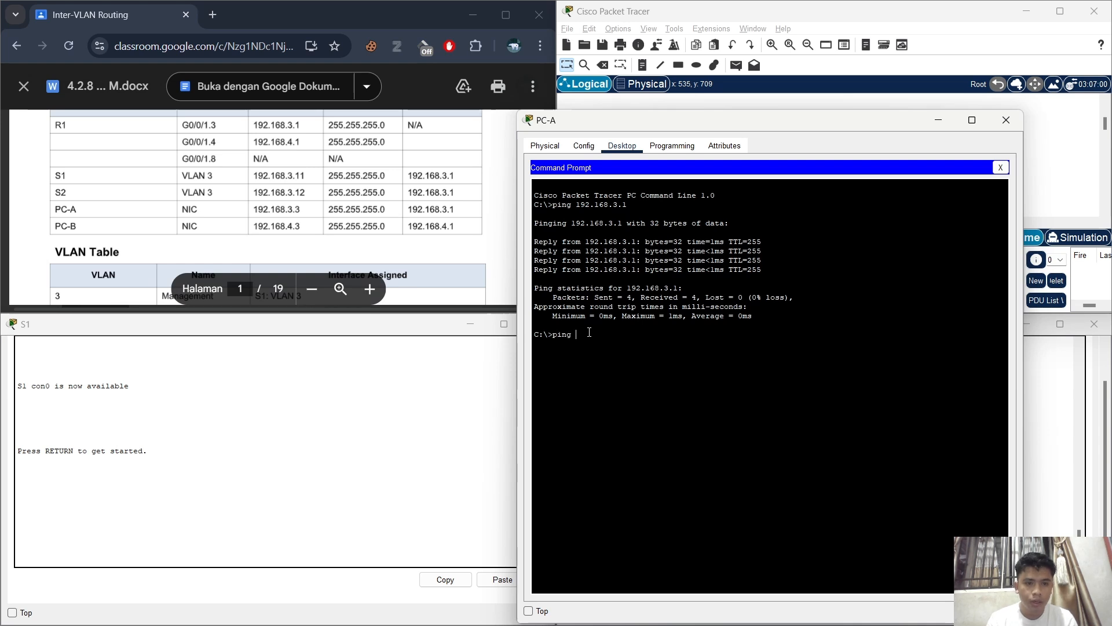
type("192.168")
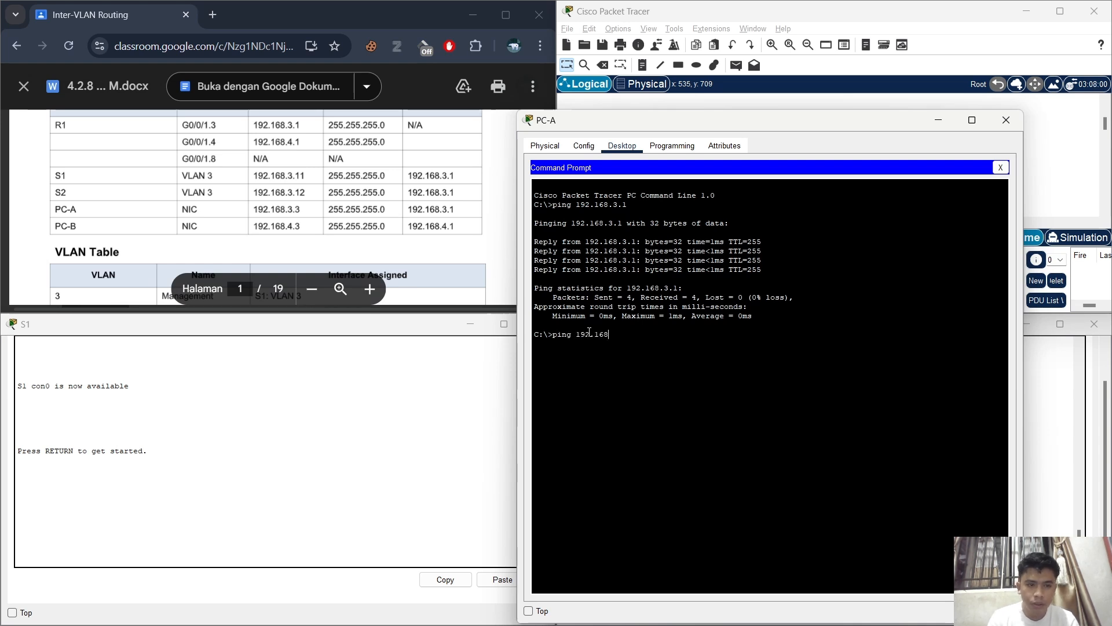
type(".4.3")
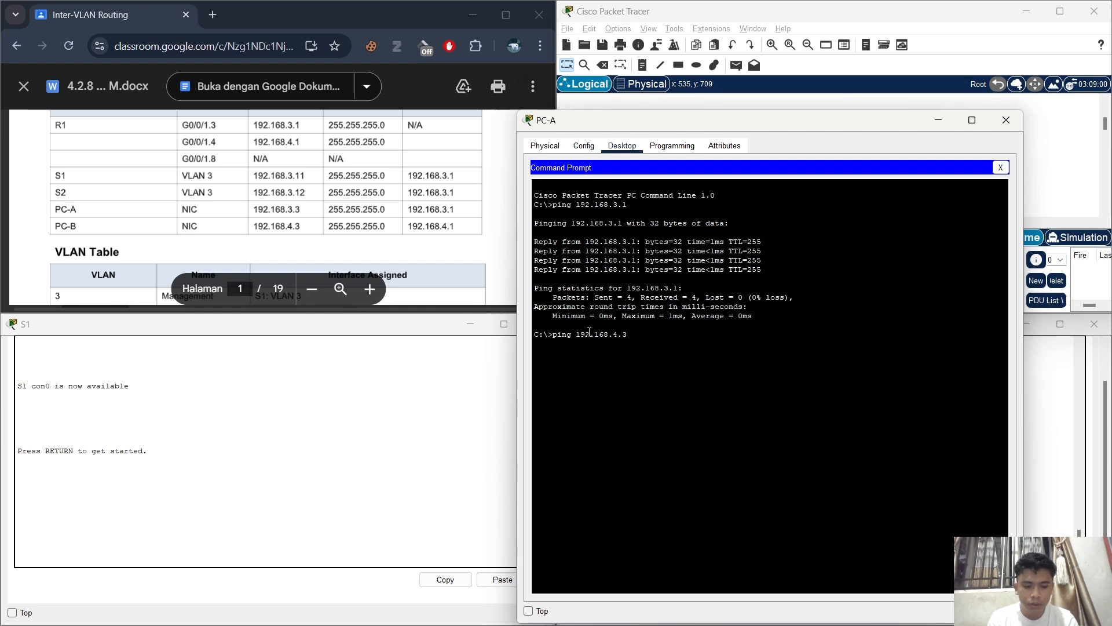
key("Return")
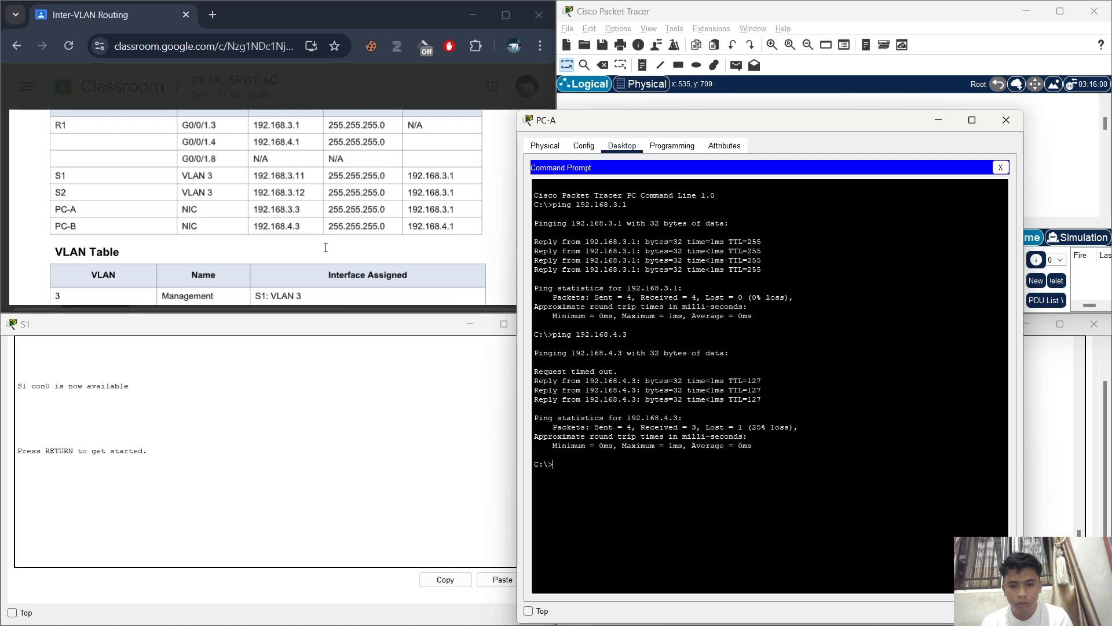
- Check the lab guide for the remaining PC-A test and S2's address, and ping S2 at 192.168.3.12 from PC-A
scroll(326, 247, "down", 2)
scroll(326, 248, "down", 20)
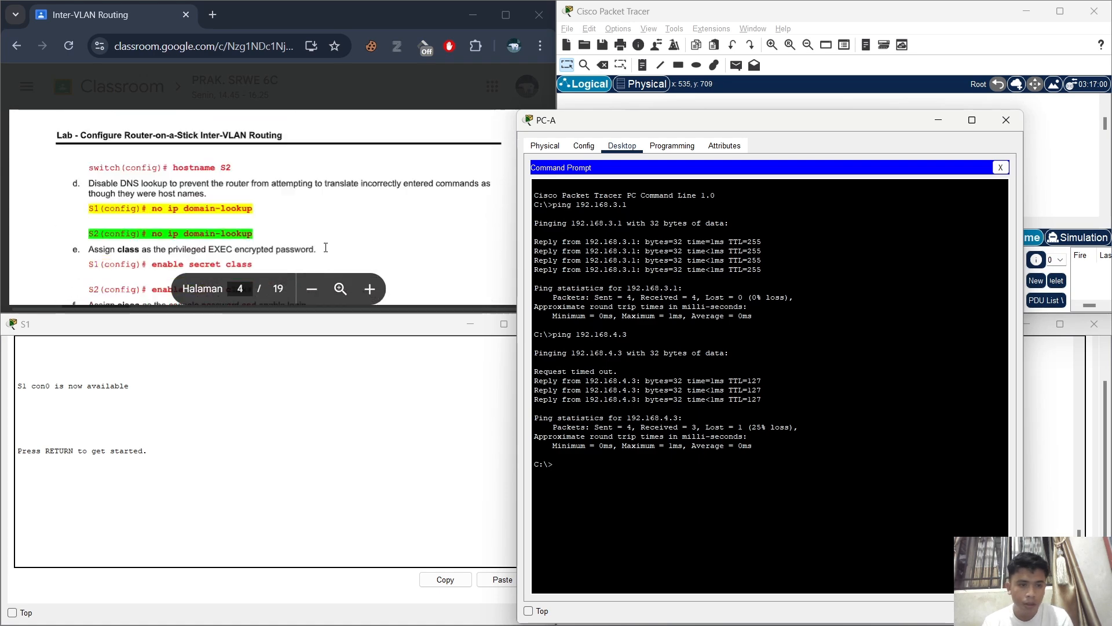
scroll(326, 247, "down", 15)
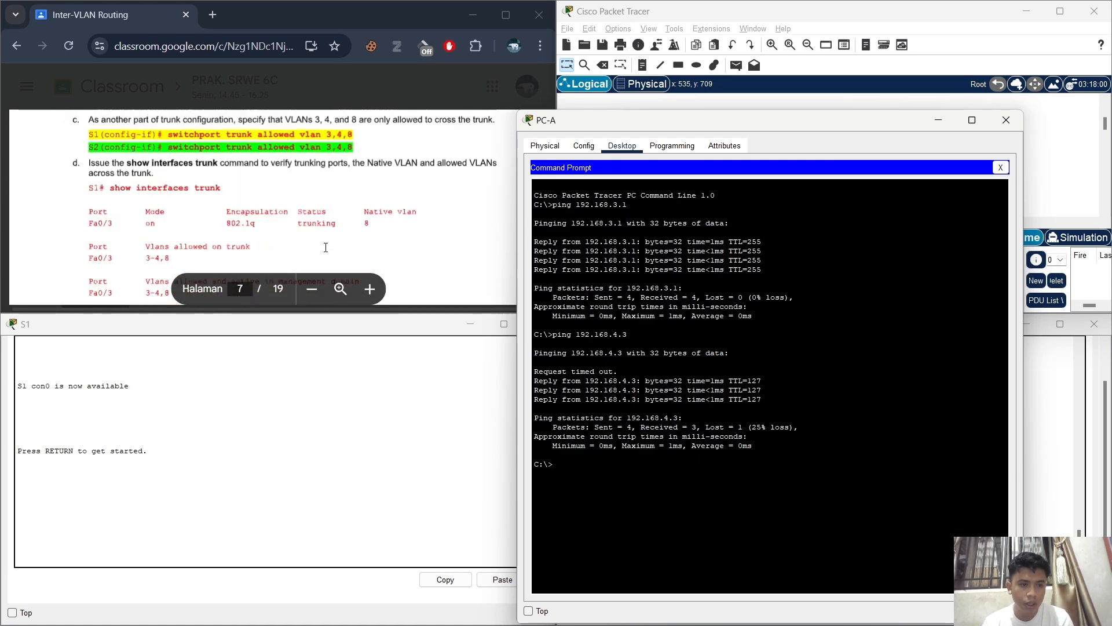
scroll(326, 247, "down", 10)
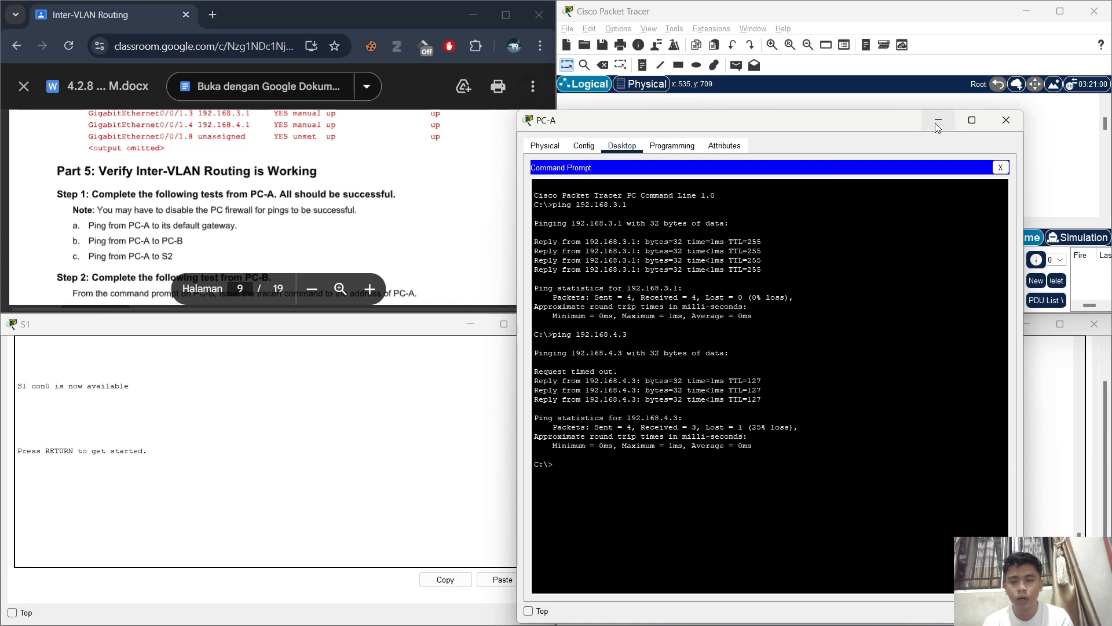
type("ping")
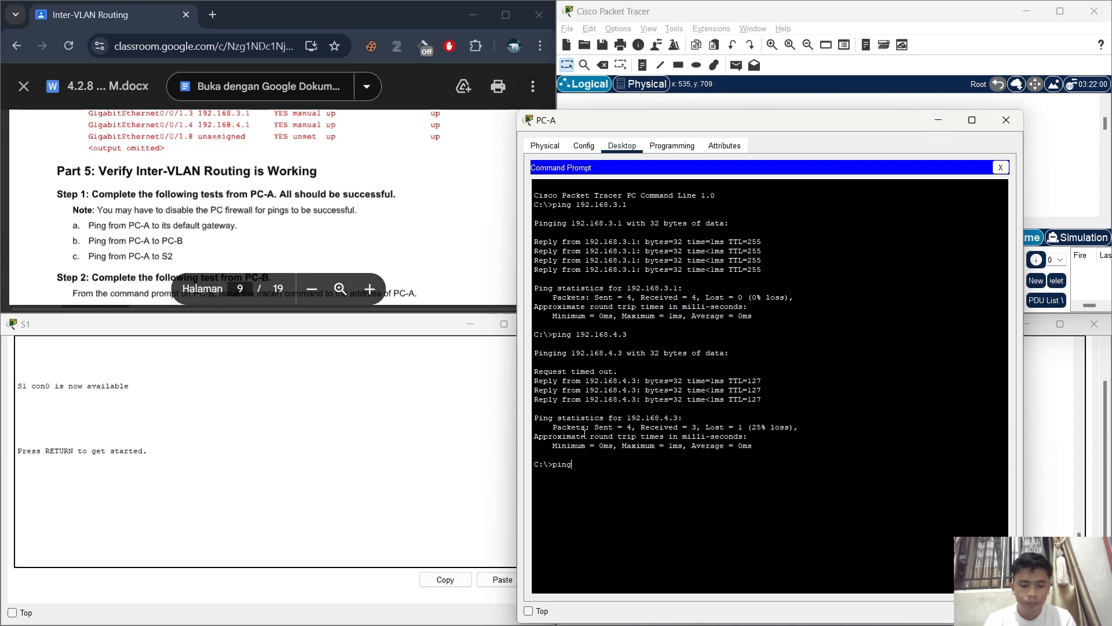
scroll(446, 206, "up", 15)
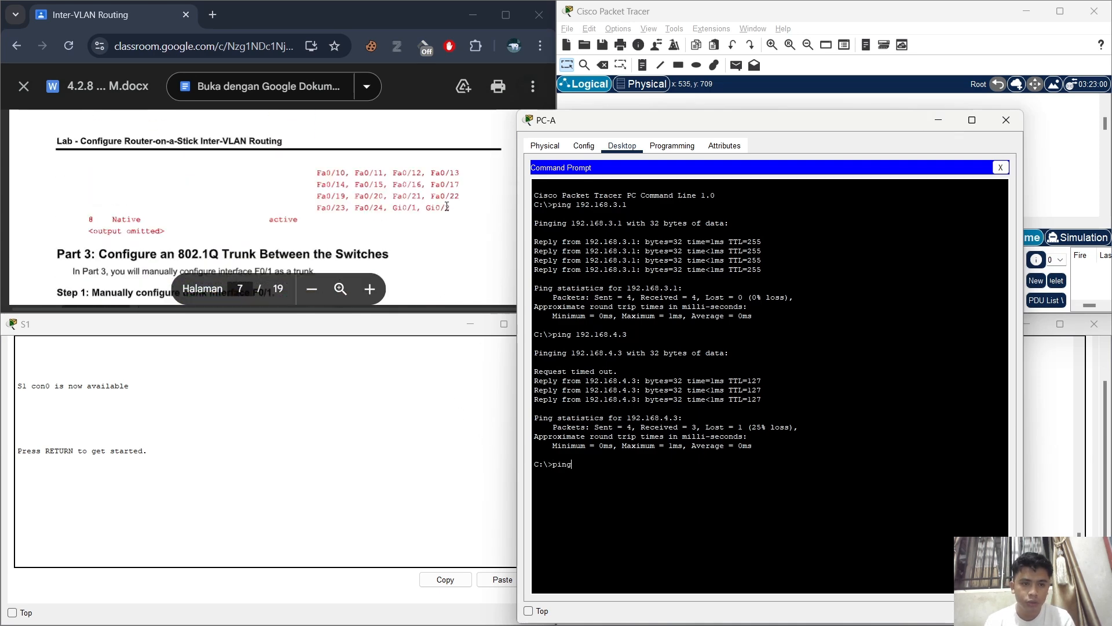
scroll(447, 207, "up", 20)
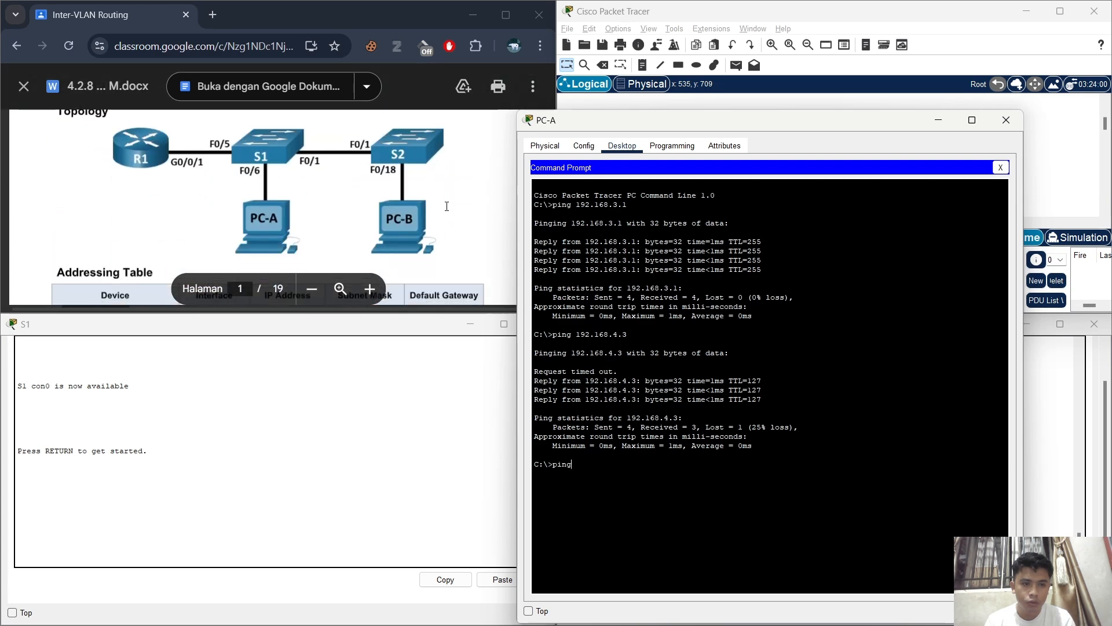
scroll(447, 206, "down", 3)
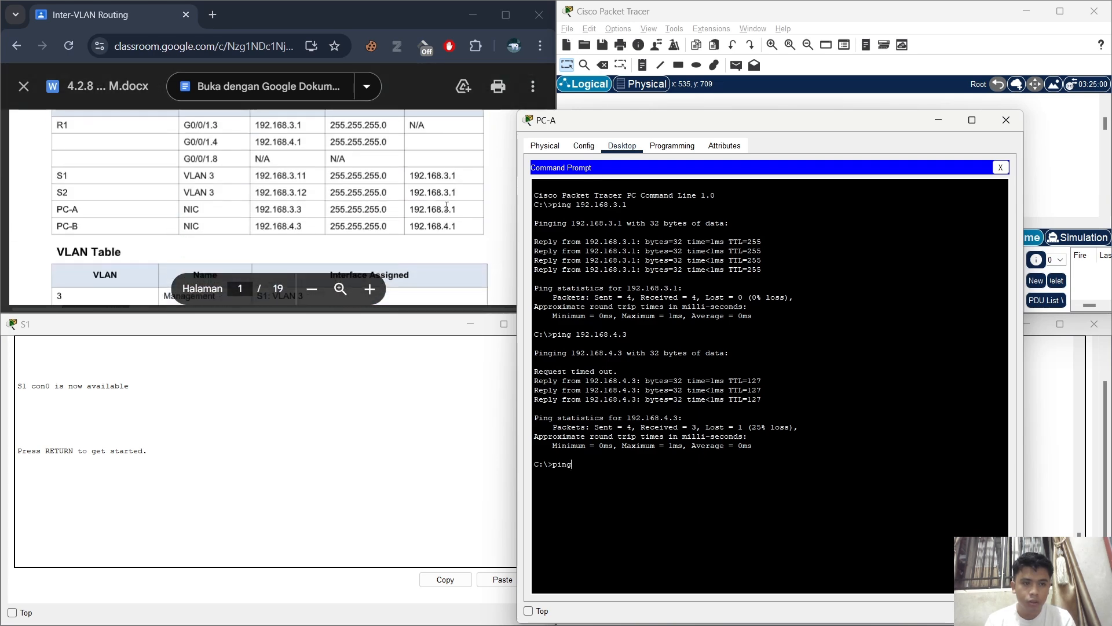
type("l 1")
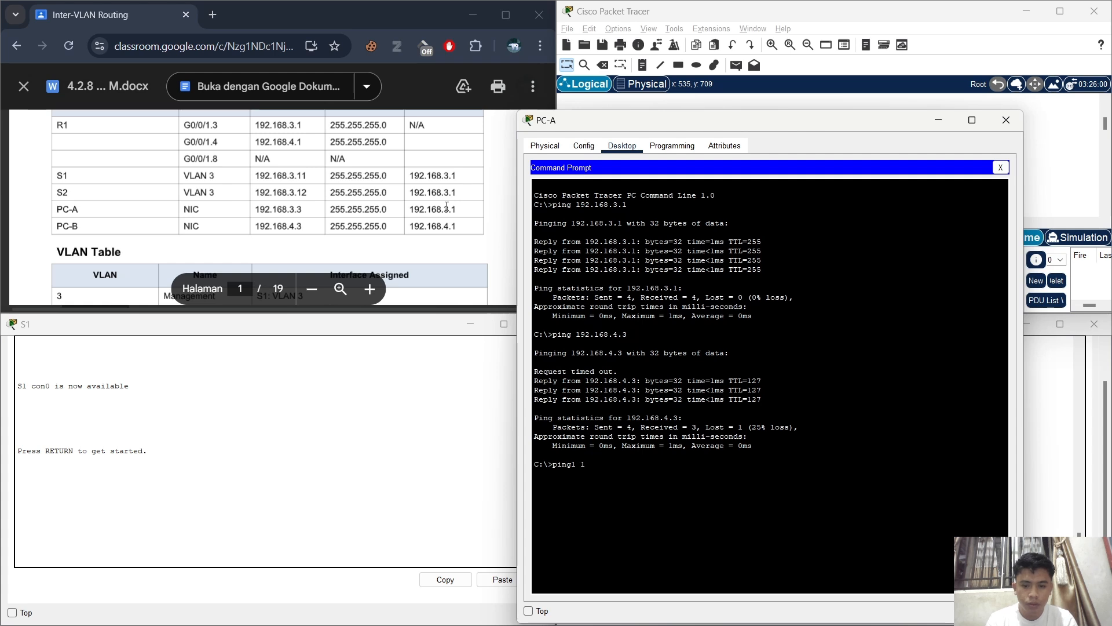
key("BackSpace")
key("BackSpace")
type("192.168")
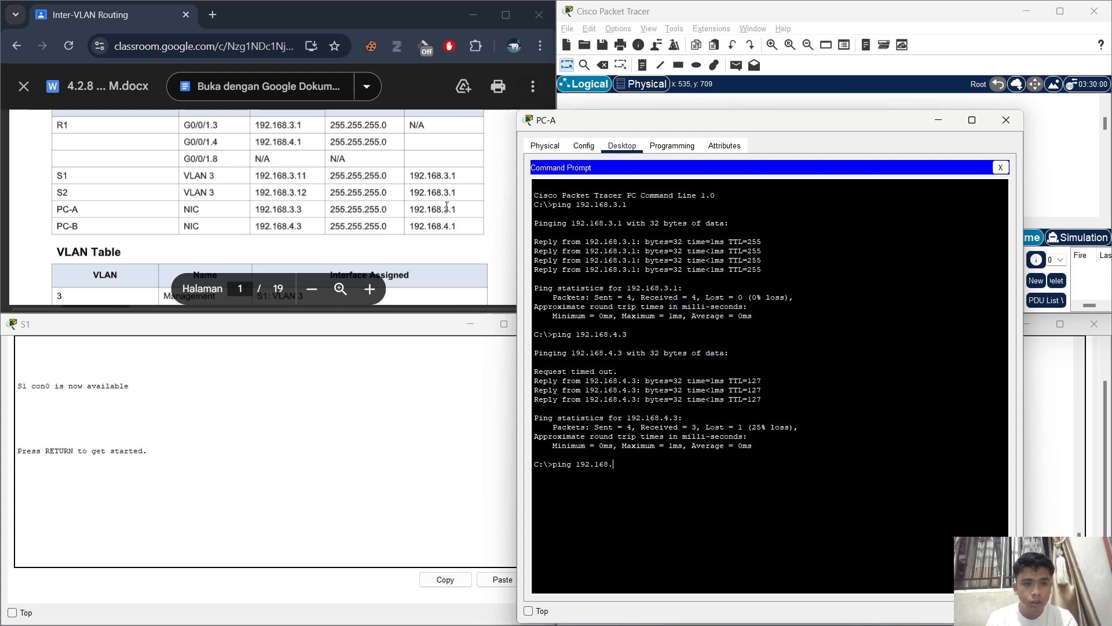
type(".3.12")
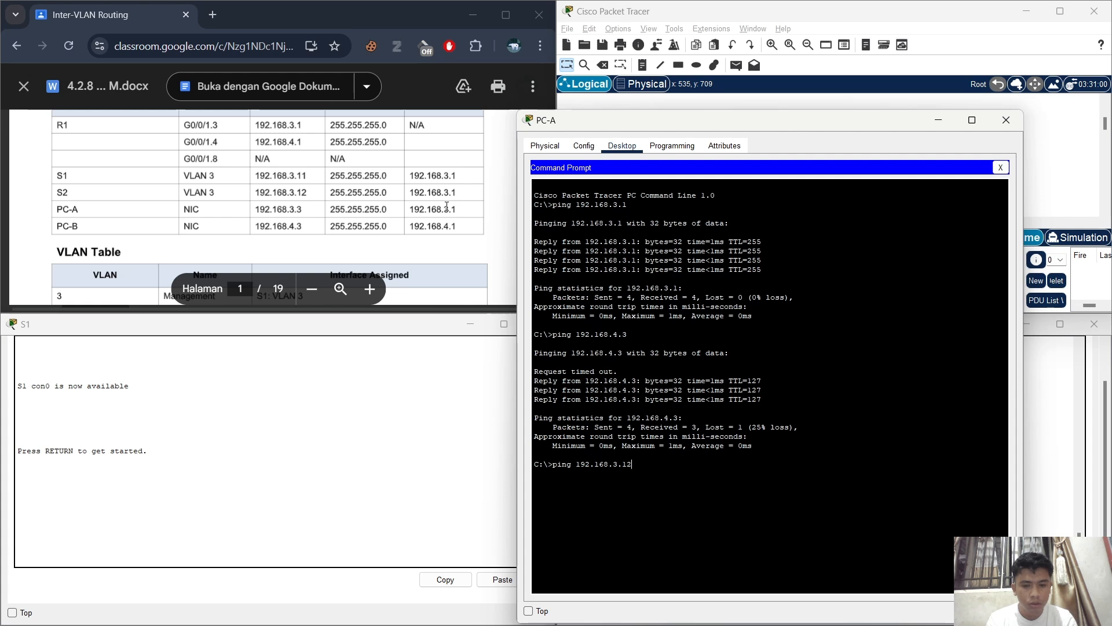
key("Return")
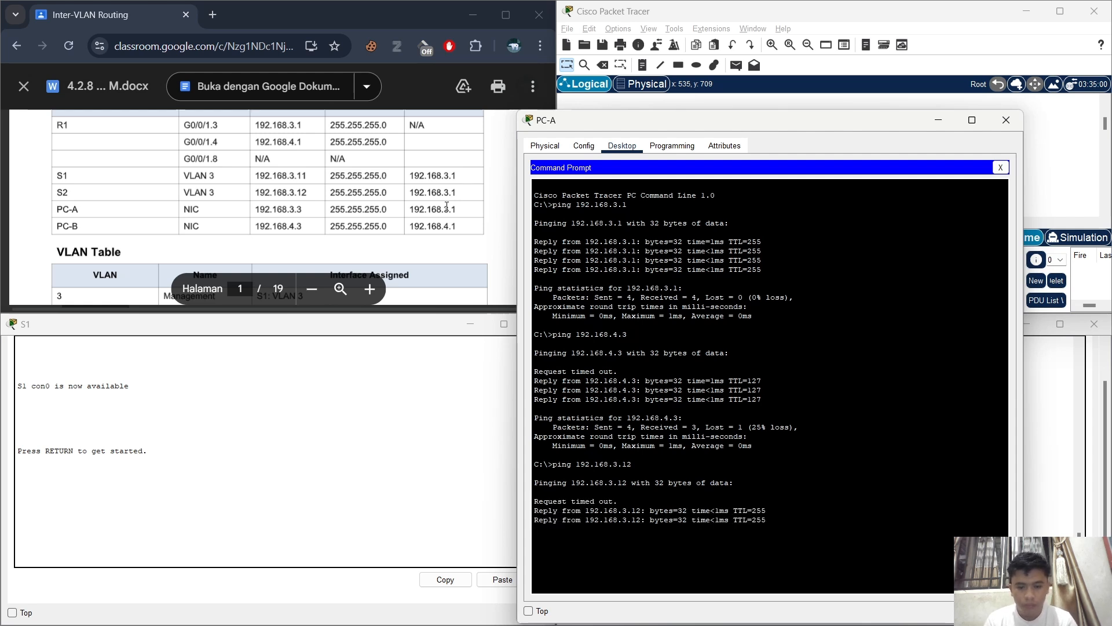
key("alt+Tab")
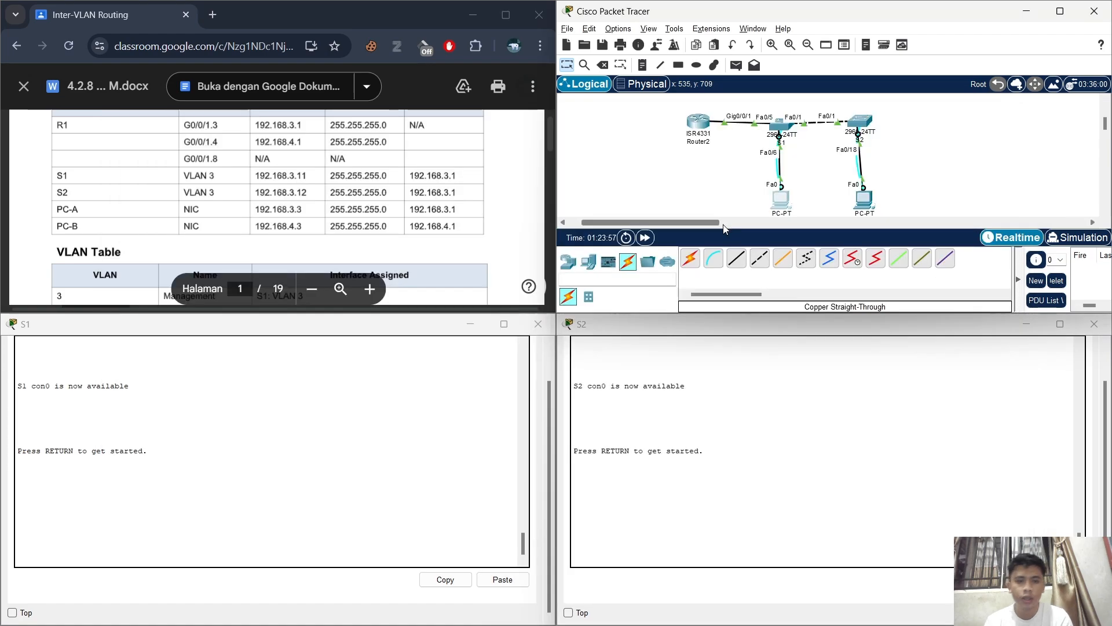
key("alt+Tab")
key("alt+Tab")
key("alt+Tab")
key("alt+Tab")
key("alt+Tab")
key("alt+Tab")
key("alt+Tab")
key("alt+Tab")
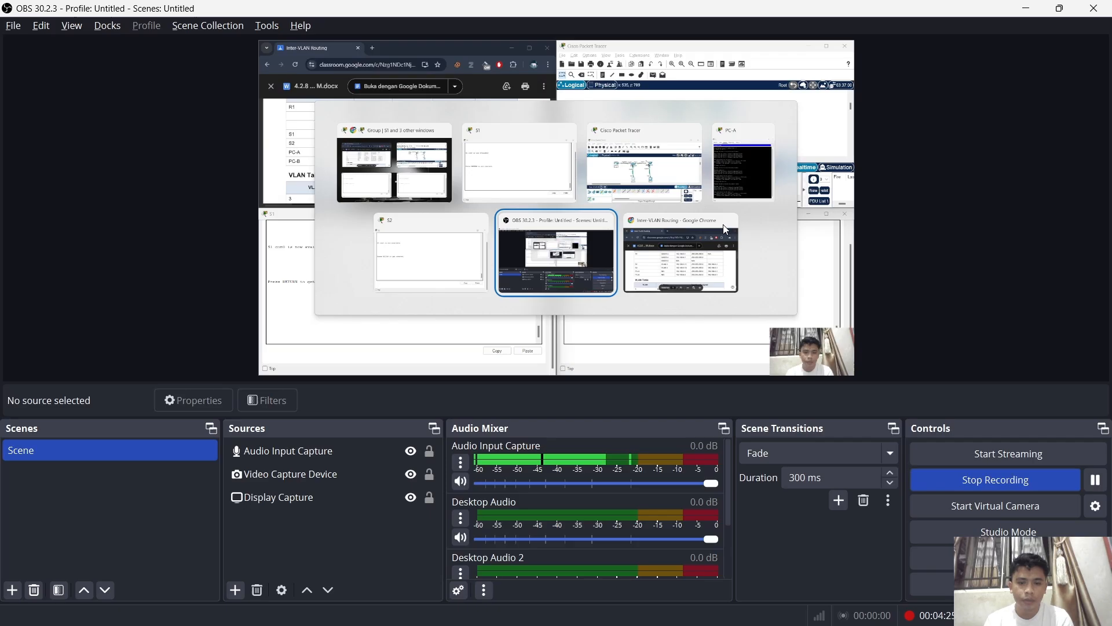